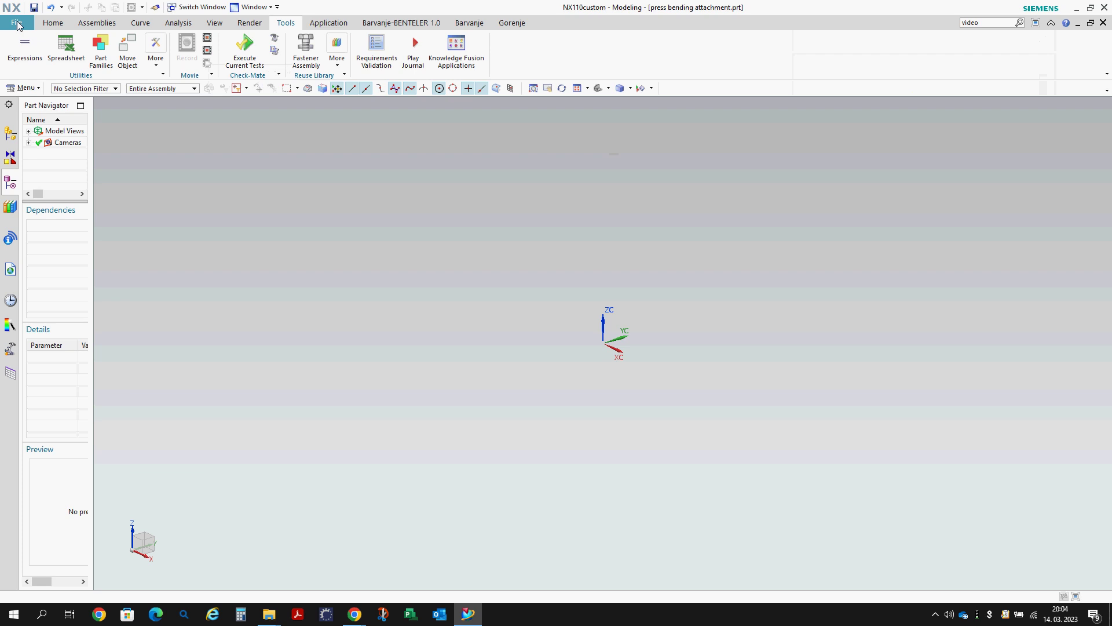
# - Create a new millimetre part named Guide 20 from the Zacetni Component part template
pyautogui.click(24, 37)
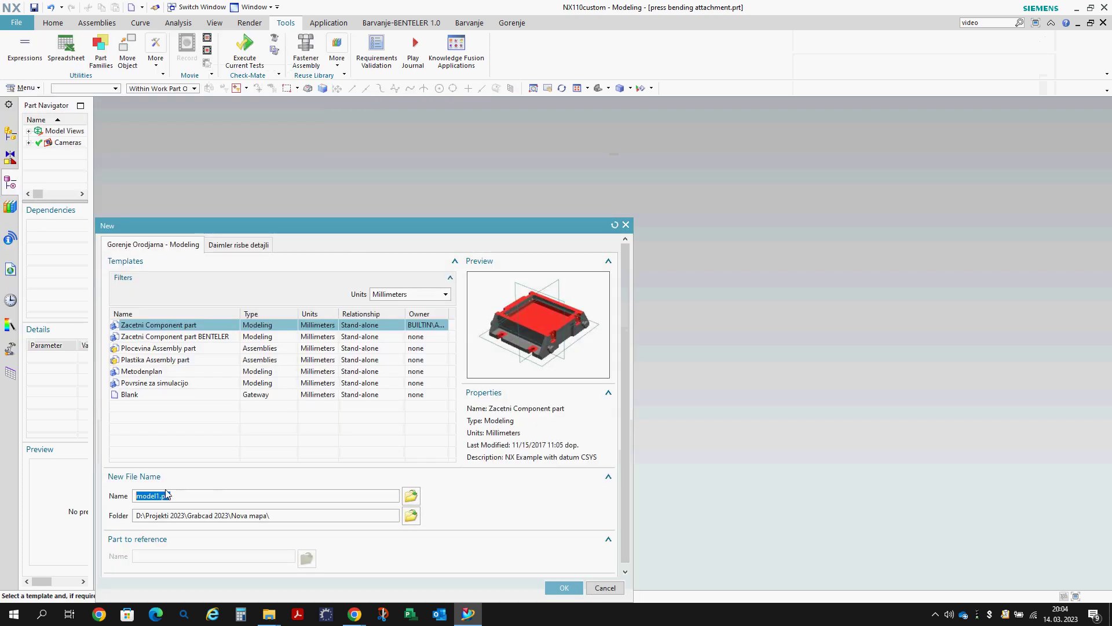
pyautogui.click(160, 491)
pyautogui.write('Guide 20')
pyautogui.press('Return')
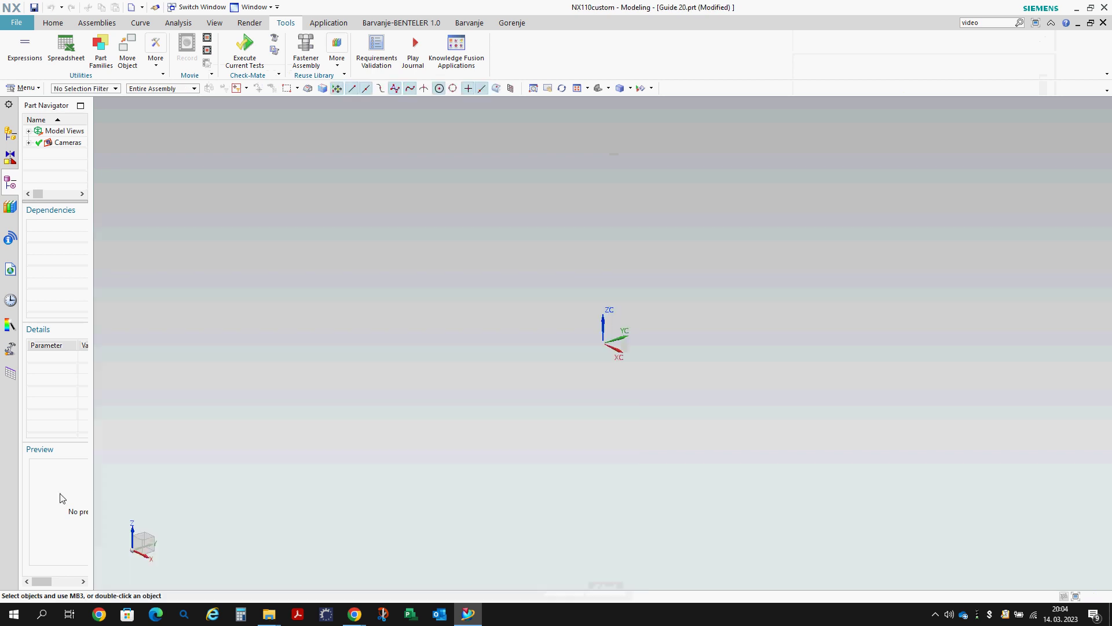
# - Sketch a circle centred on the origin in the XY plane
pyautogui.click(53, 22)
pyautogui.click(64, 62)
pyautogui.click(605, 343)
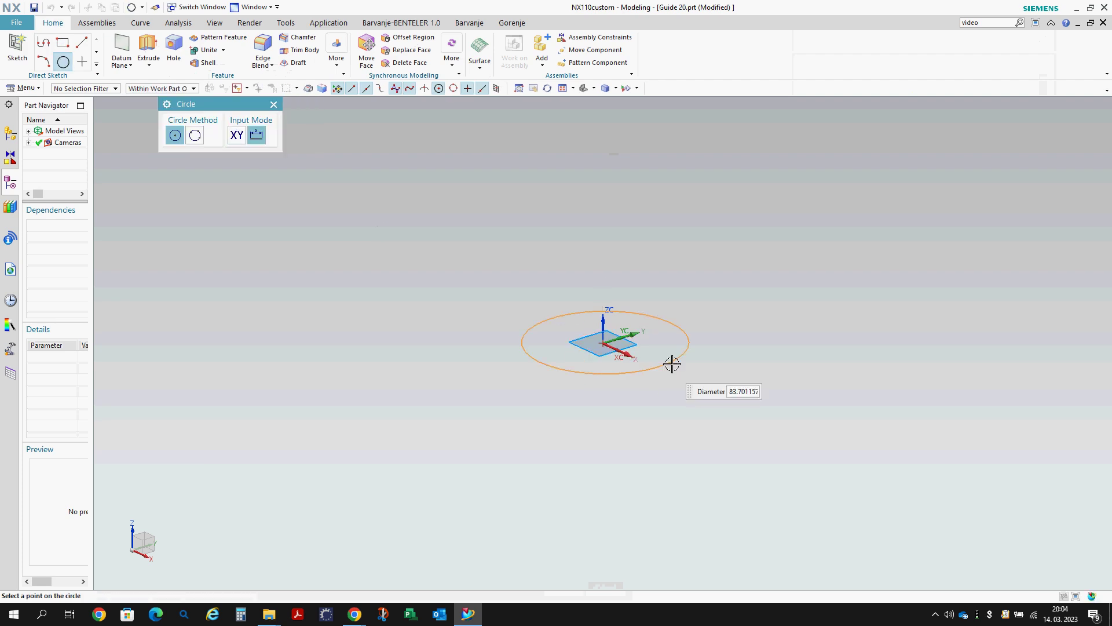
pyautogui.click(702, 387)
pyautogui.click(273, 105)
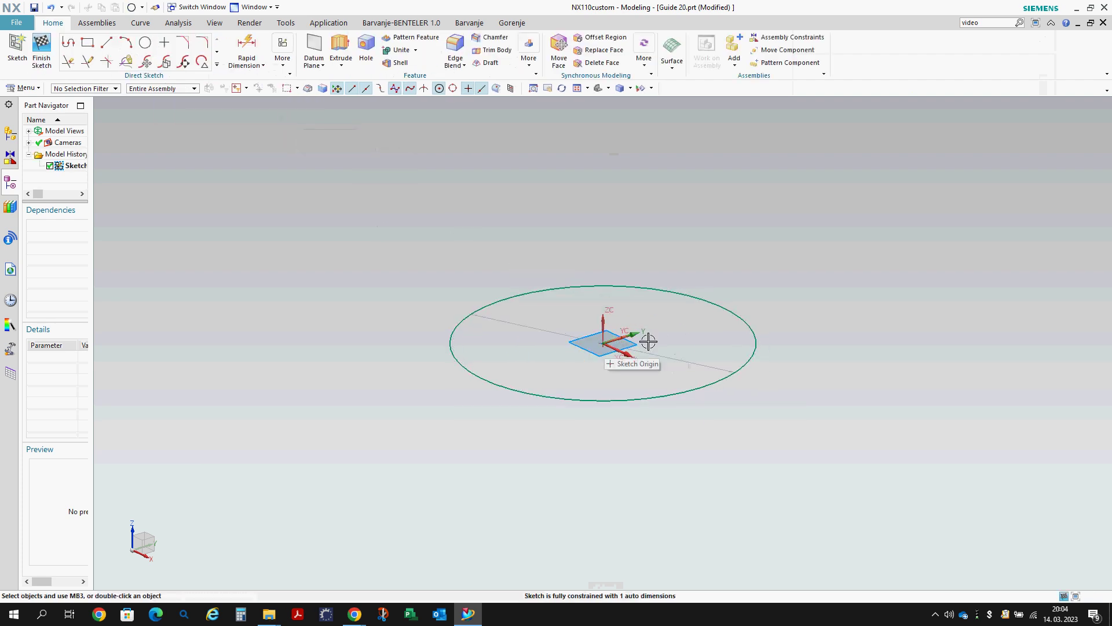
# - Set the circle's diameter to 20 mm and finish the sketch
pyautogui.click(662, 353)
pyautogui.write('20')
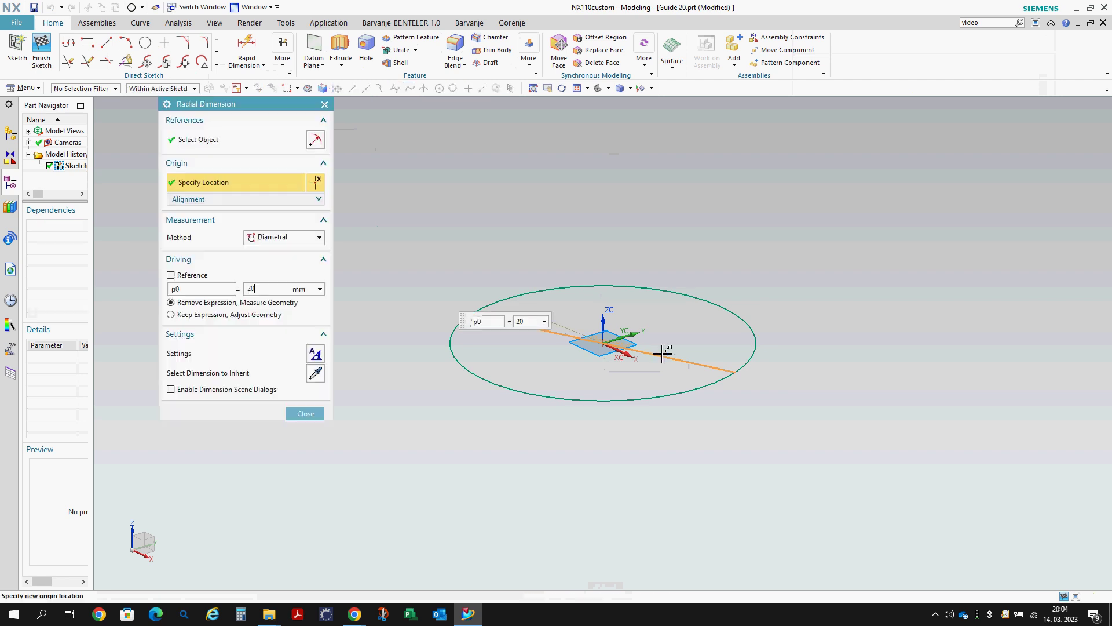
pyautogui.press('Return')
pyautogui.middleClick(661, 224)
pyautogui.rightClick(661, 225)
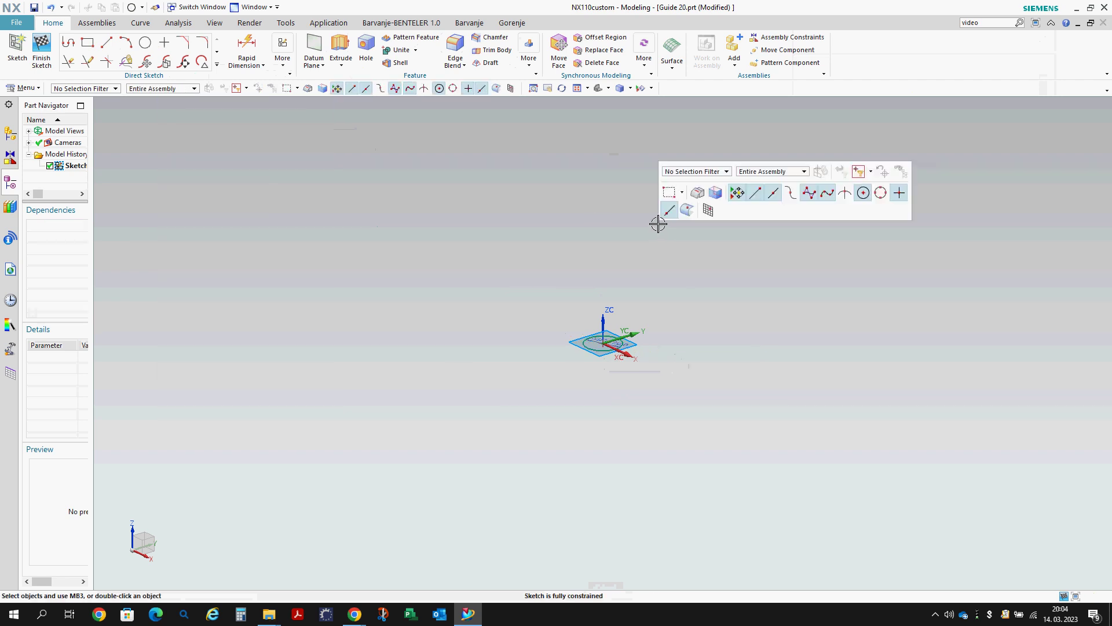
pyautogui.click(697, 232)
# - Extrude the 20 mm circle 150 mm upward along Z into a solid cylinder
pyautogui.click(599, 355)
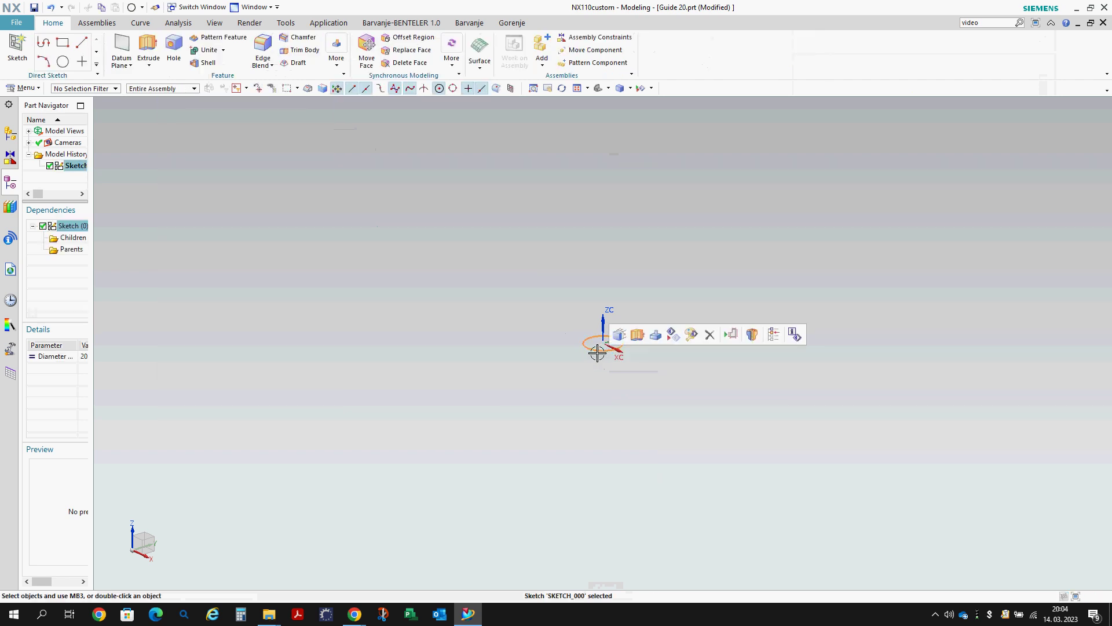
pyautogui.write('x1')
pyautogui.write('50')
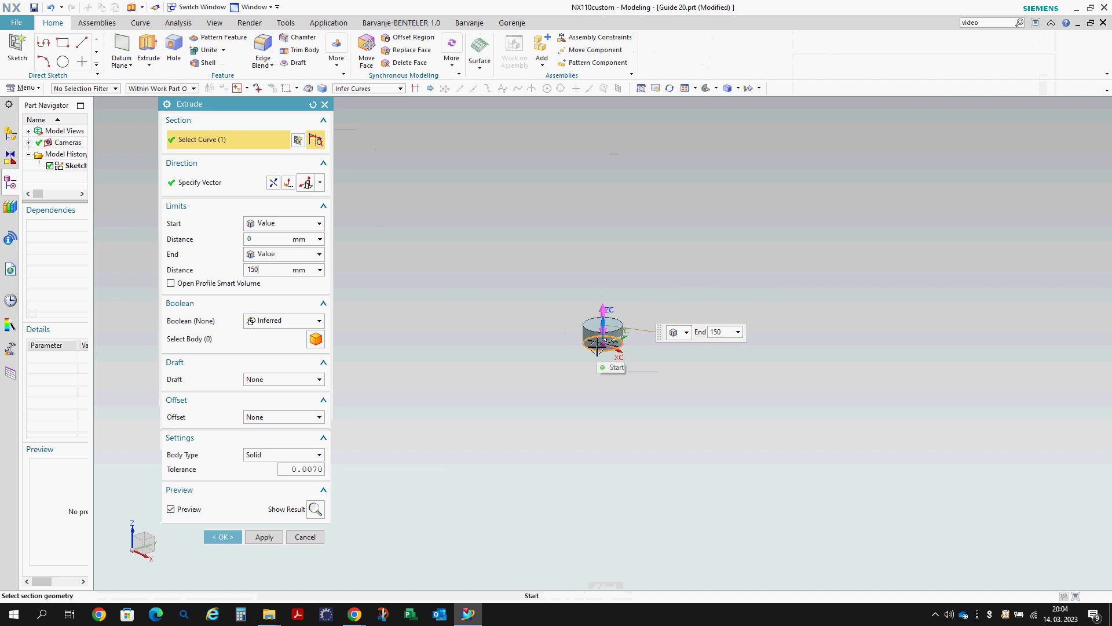
pyautogui.press('Return')
pyautogui.middleClick(551, 311)
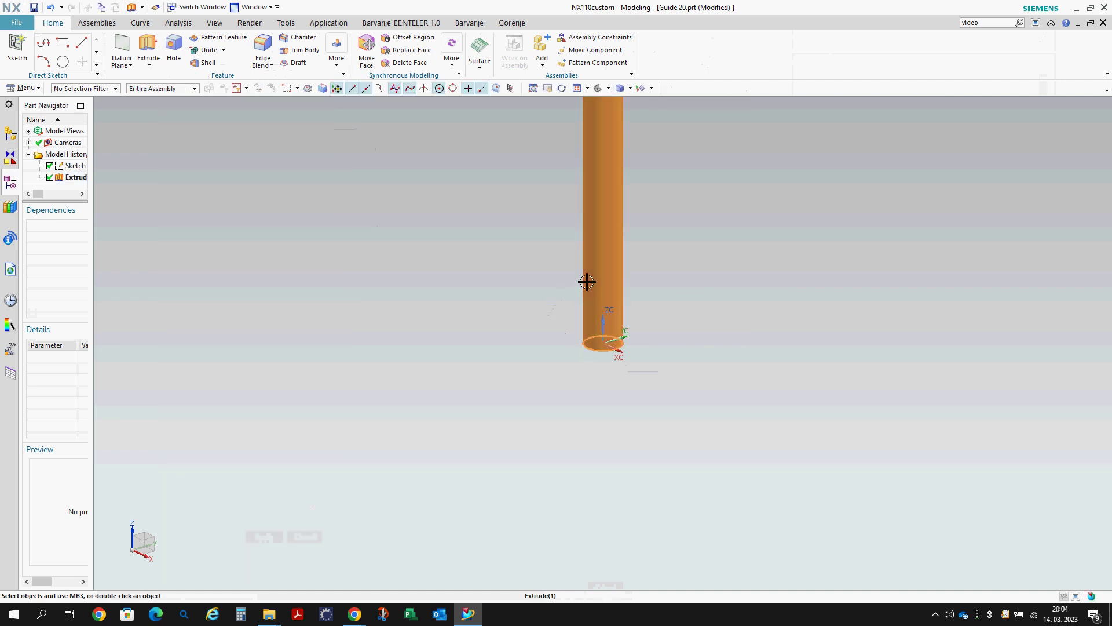
# - Change the cylinder's display colour to Ash Gray
pyautogui.click(588, 281)
pyautogui.hotkey('ctrl', 'j')
pyautogui.click(311, 174)
pyautogui.click(281, 179)
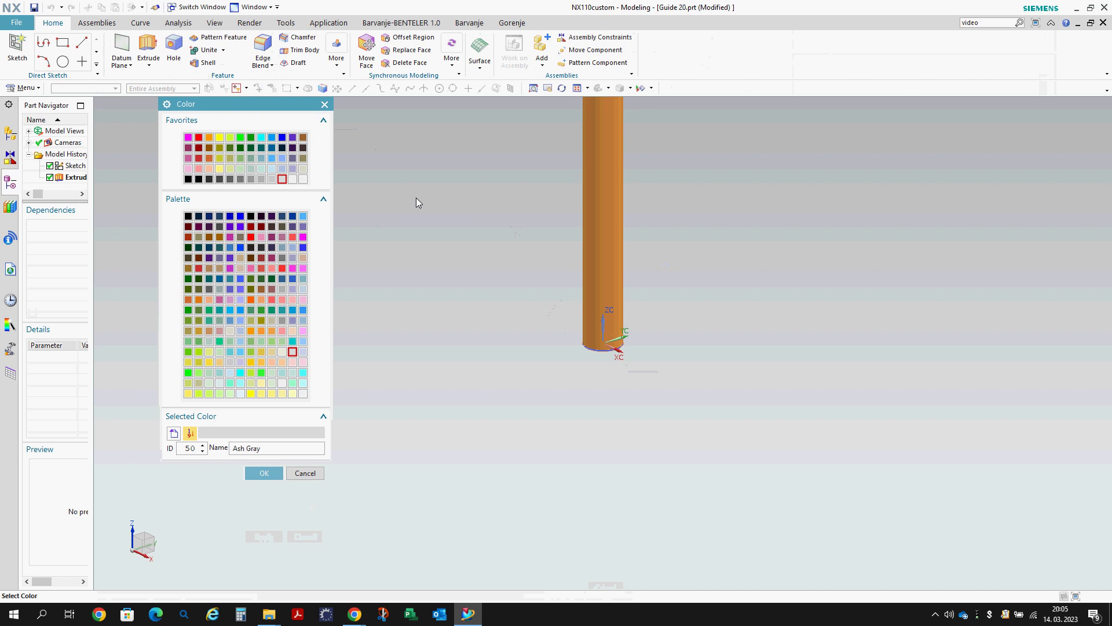
pyautogui.middleClick(416, 197)
pyautogui.middleClick(416, 197)
# - Start a threaded hole positioned at the centre of the cylinder's lower end face
pyautogui.moveTo(510, 242); pyautogui.dragTo(489, 118, button='middle')
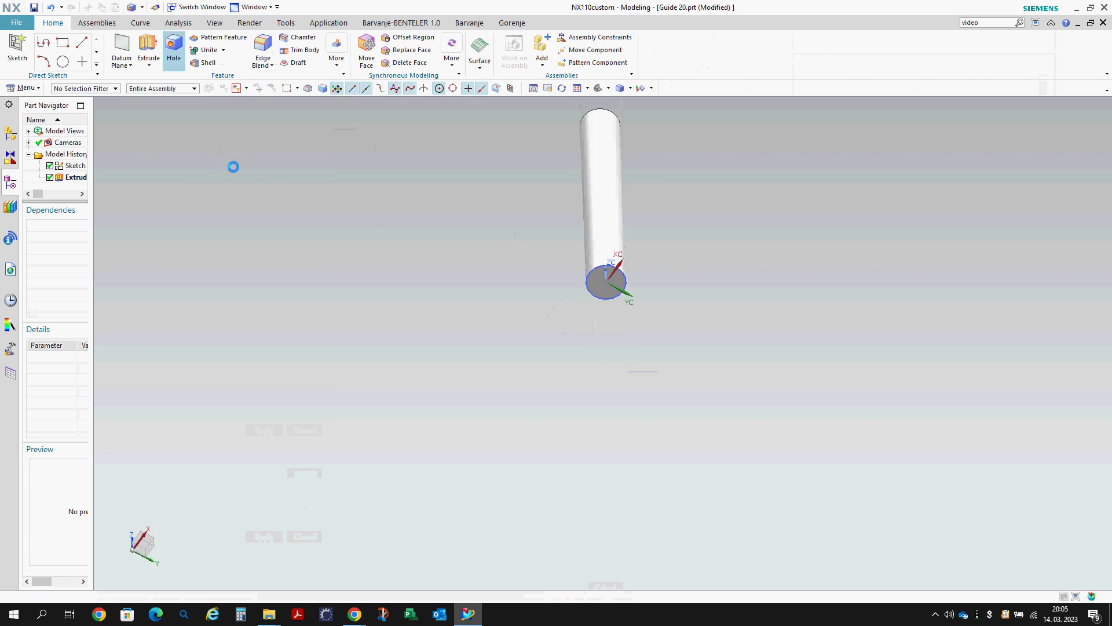
pyautogui.click(210, 139)
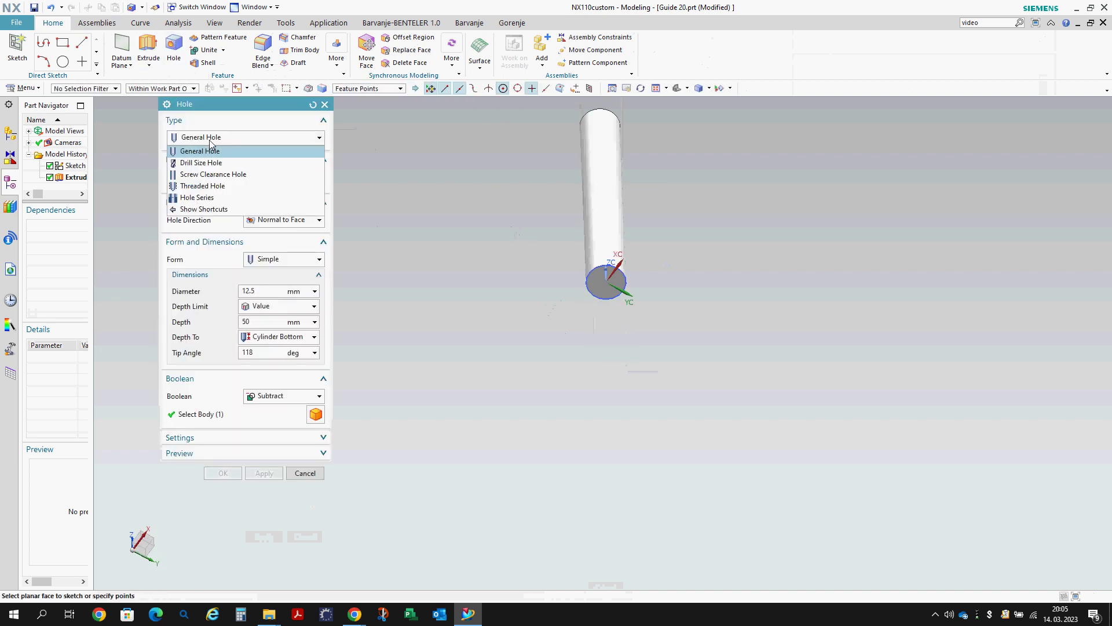
pyautogui.click(203, 186)
pyautogui.scroll(2, 602, 255)
pyautogui.click(581, 278)
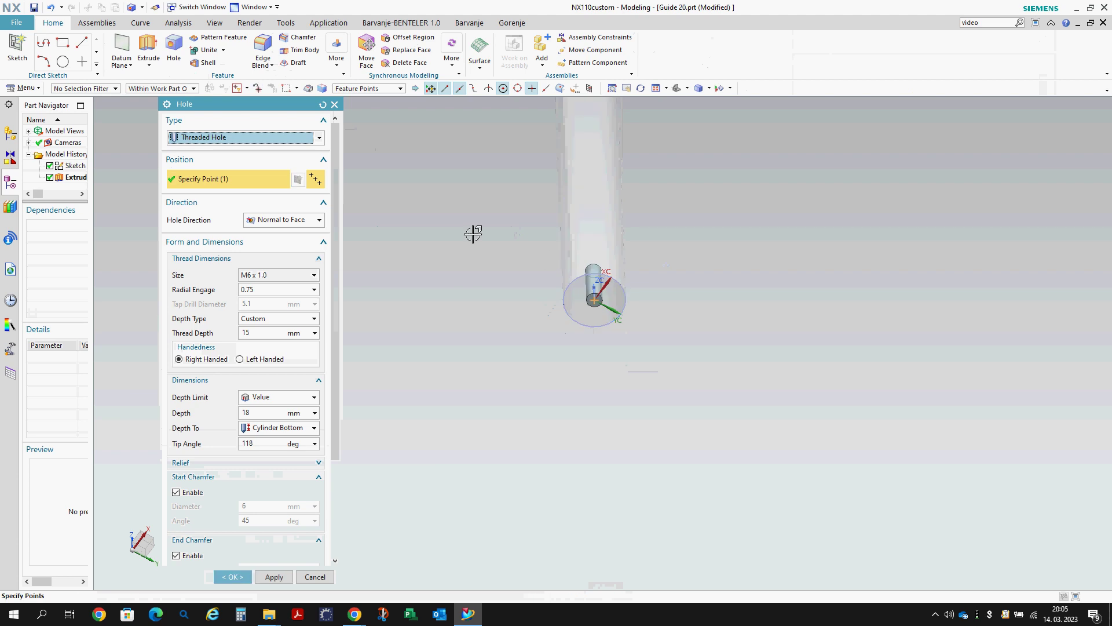
# - Set the hole's thread size to M8 x 1.25 with a 2.0xDiameter depth type and create it
pyautogui.click(259, 280)
pyautogui.click(259, 281)
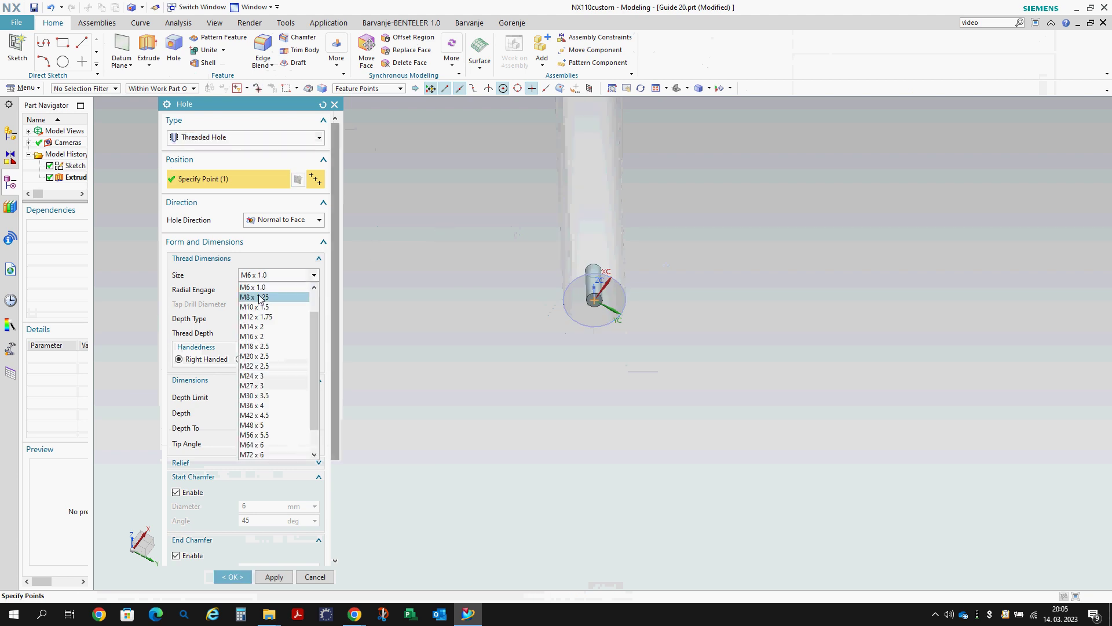
pyautogui.click(267, 311)
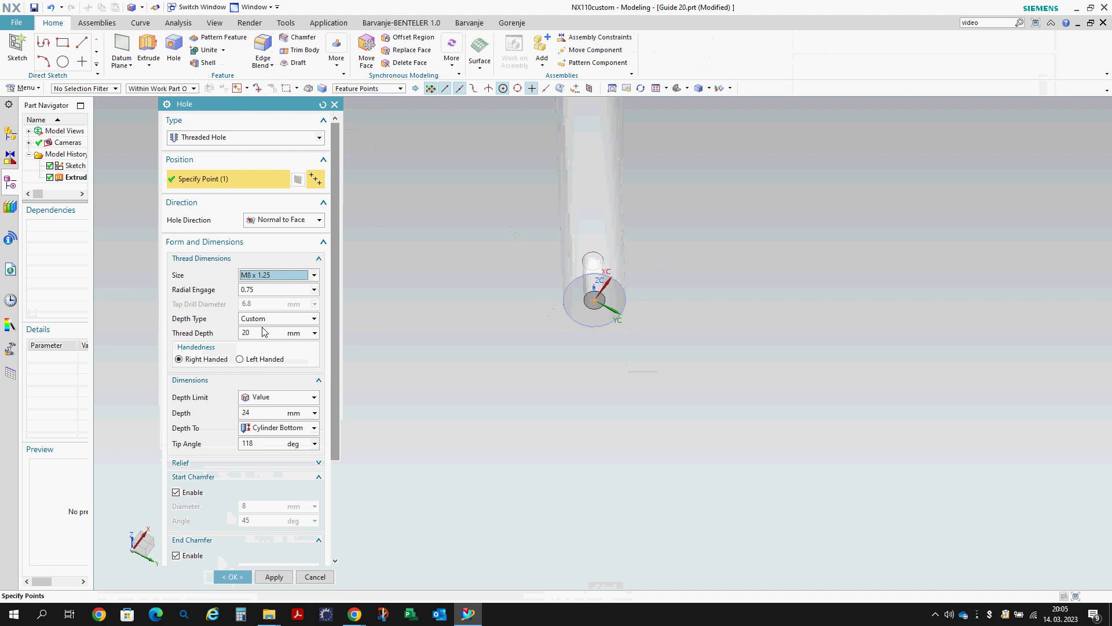
pyautogui.click(268, 318)
pyautogui.click(267, 351)
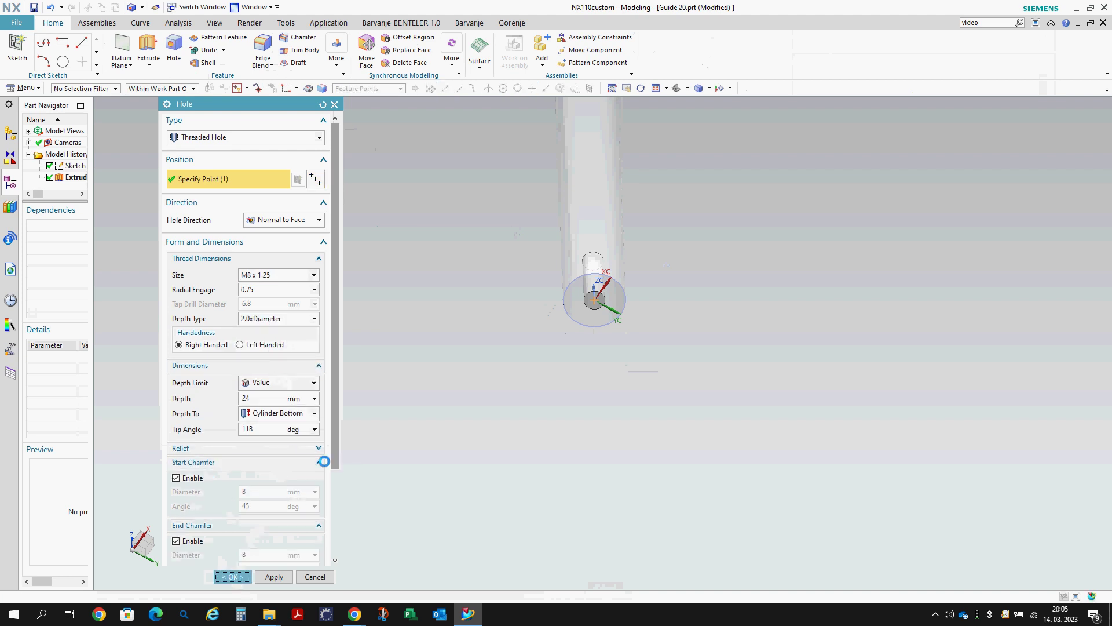
pyautogui.click(233, 577)
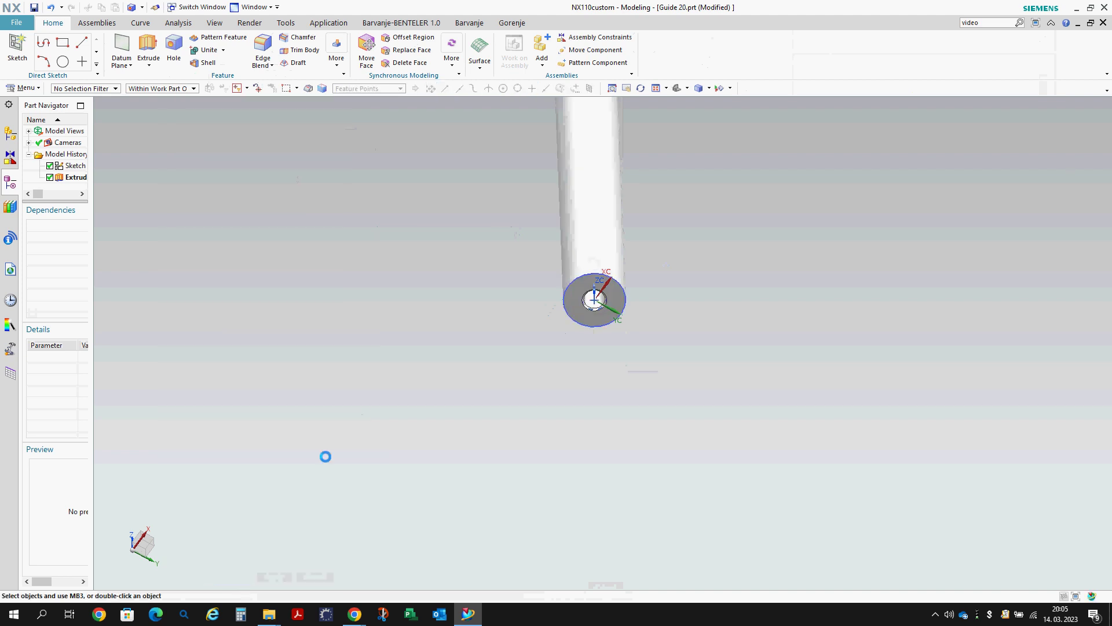
# - Chamfer the outer circular edges at both ends of the cylinder with a symmetric distance of 1 mm
pyautogui.click(298, 37)
pyautogui.click(573, 277)
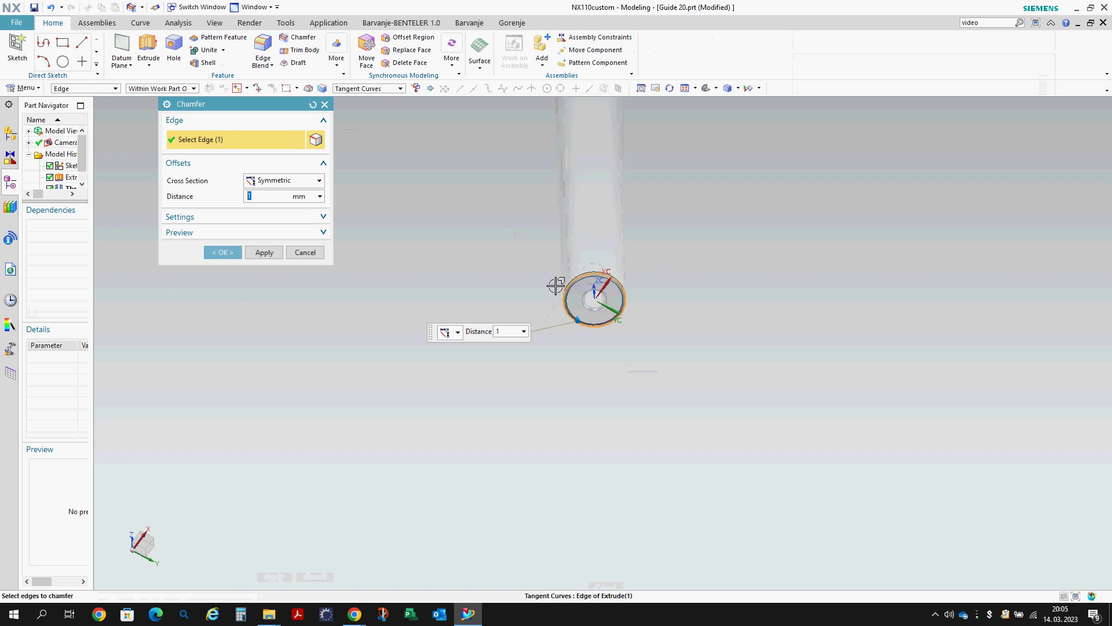
pyautogui.scroll(2, 520, 244)
pyautogui.click(546, 215)
pyautogui.middleClick(510, 193)
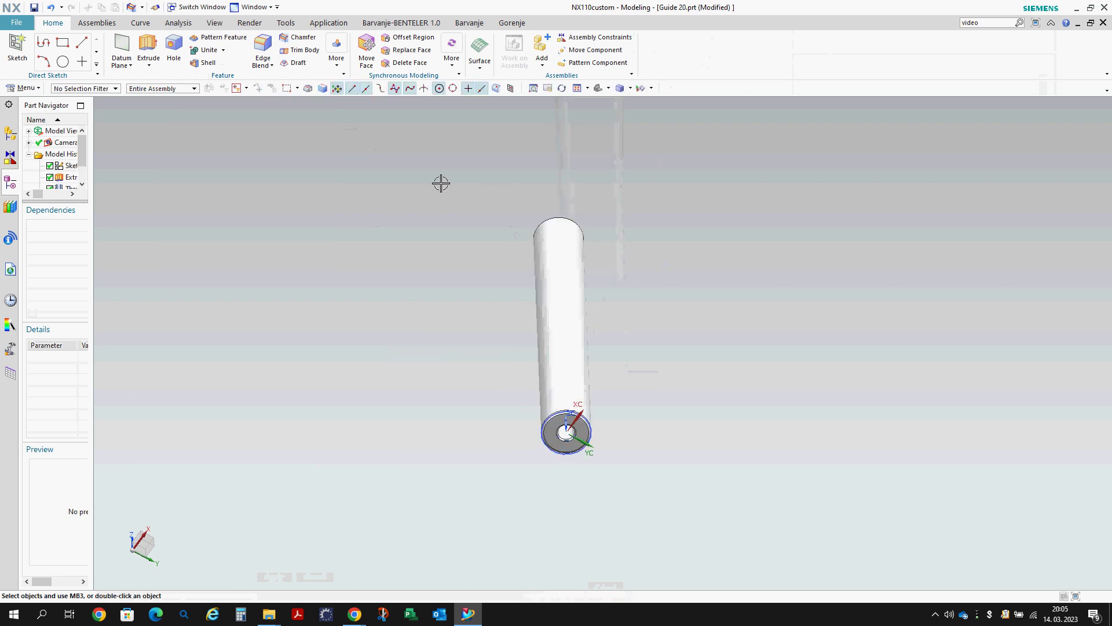
# - Create a new millimetre part named Lower plate from the Zacetni Component part template
pyautogui.click(20, 28)
pyautogui.click(20, 28)
pyautogui.click(20, 28)
pyautogui.click(26, 42)
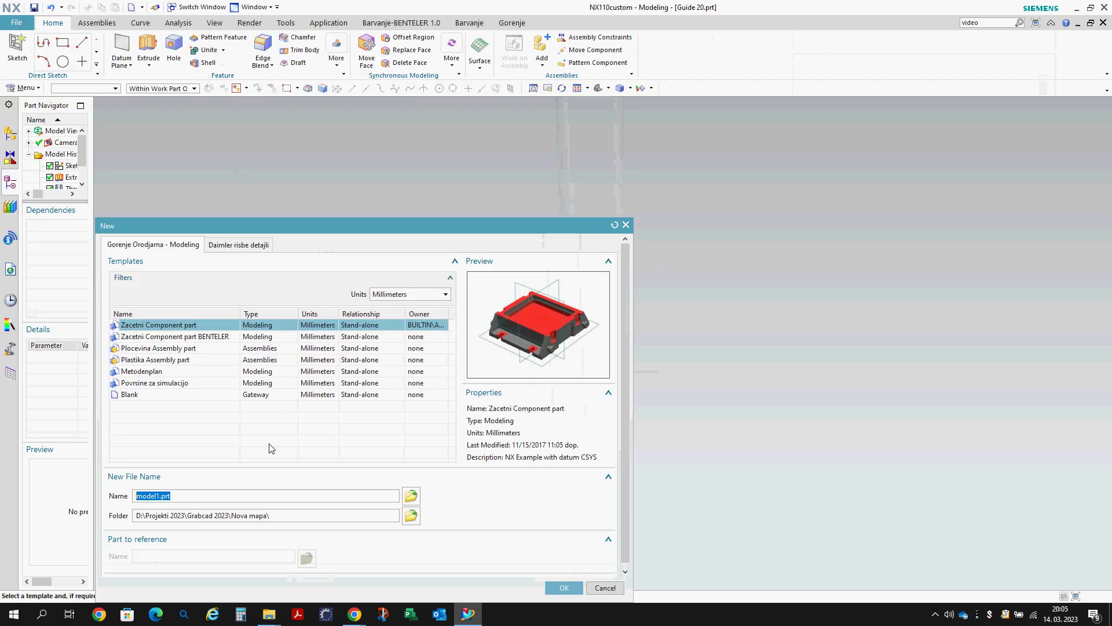
pyautogui.write('Lower plate')
pyautogui.press('Return')
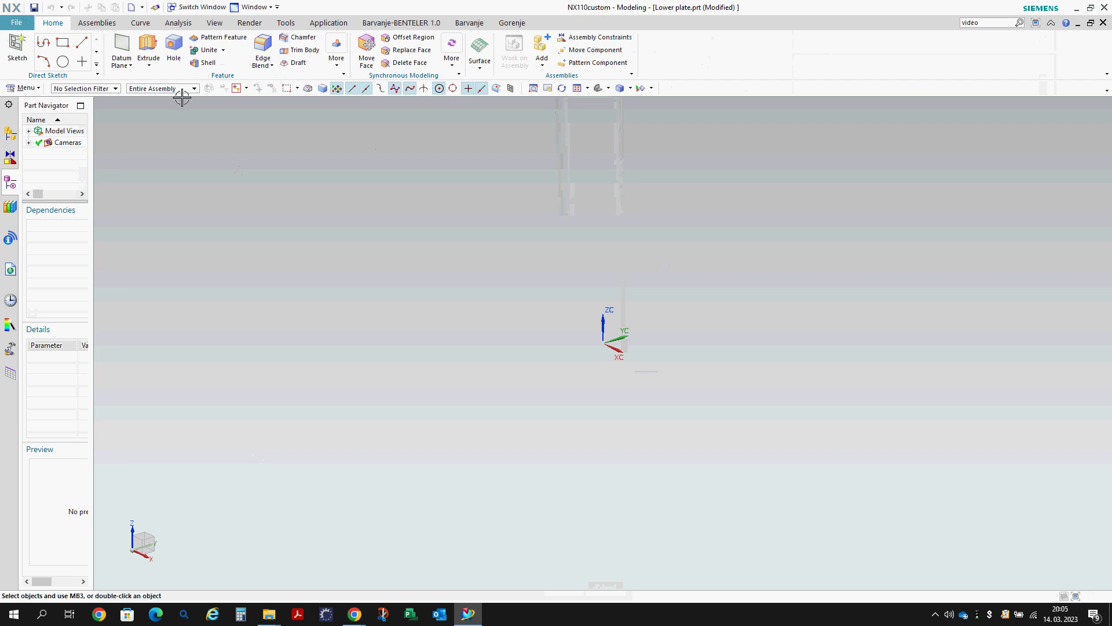
# - Insert a datum coordinate system at the origin of the part
pyautogui.click(129, 67)
pyautogui.click(131, 78)
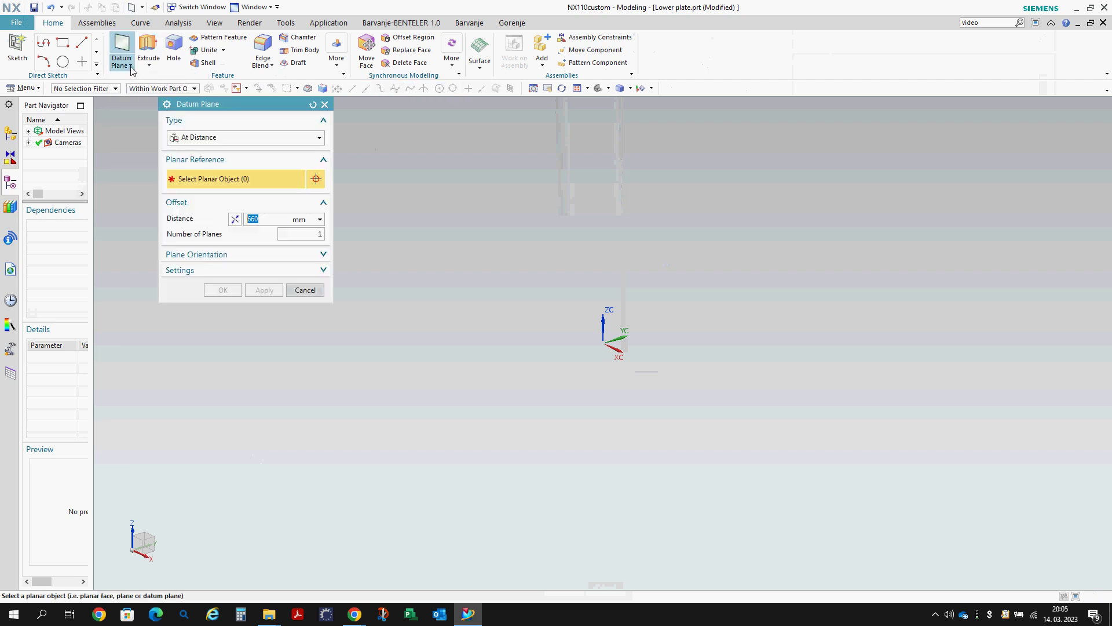
pyautogui.click(131, 66)
pyautogui.click(133, 108)
pyautogui.middleClick(506, 234)
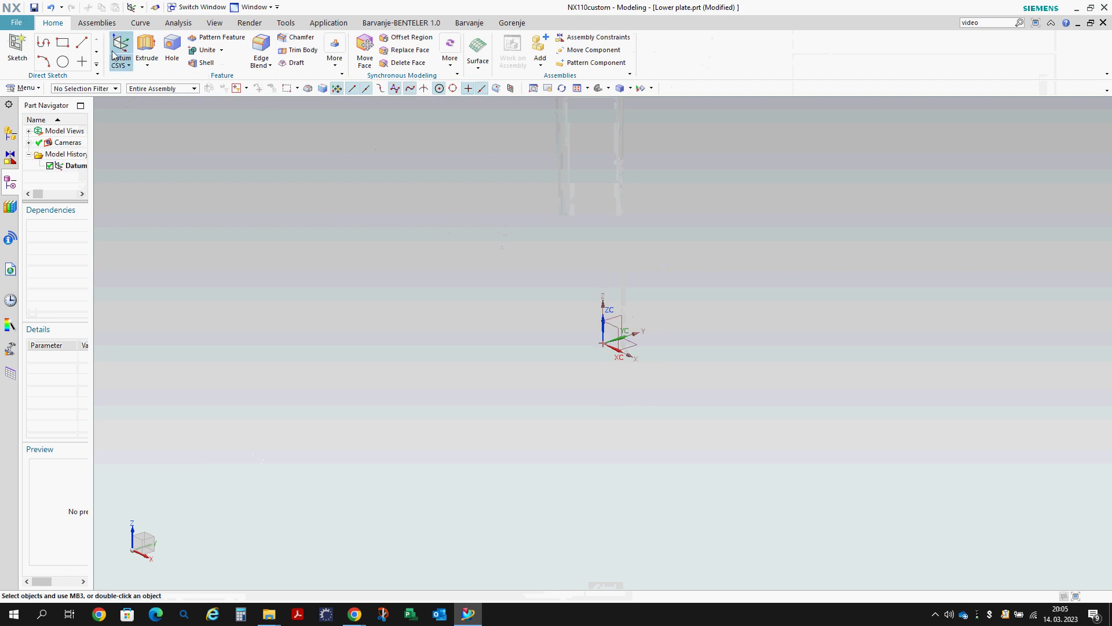
# - Sketch a rectangle about 268 by 215 mm in the XY plane, centred on the origin with its longer sides along Y
pyautogui.click(62, 43)
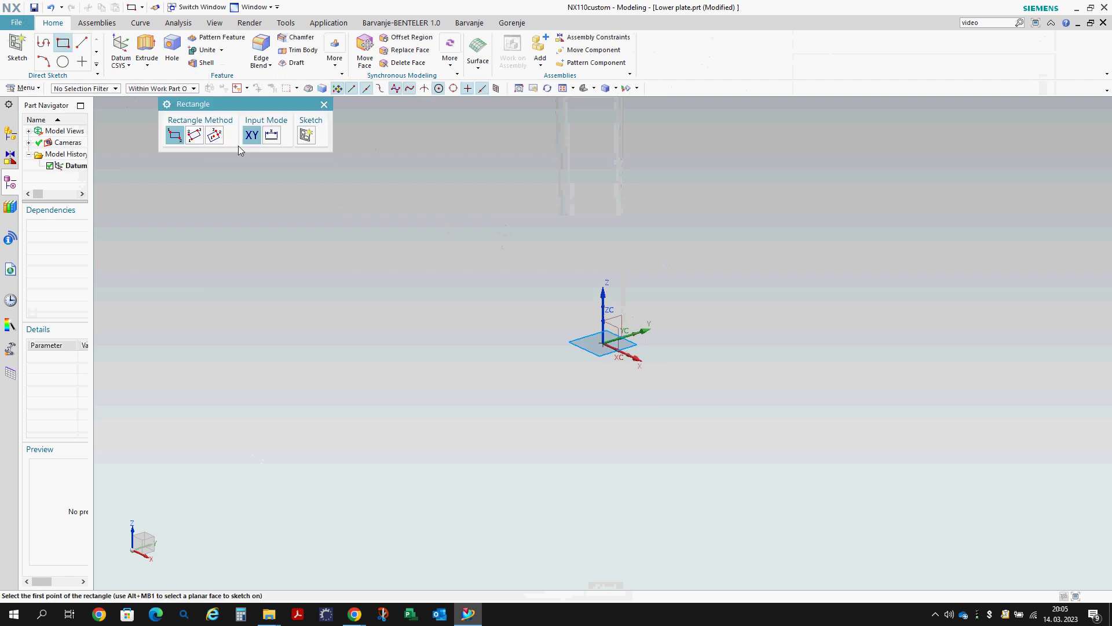
pyautogui.click(604, 342)
pyautogui.click(808, 277)
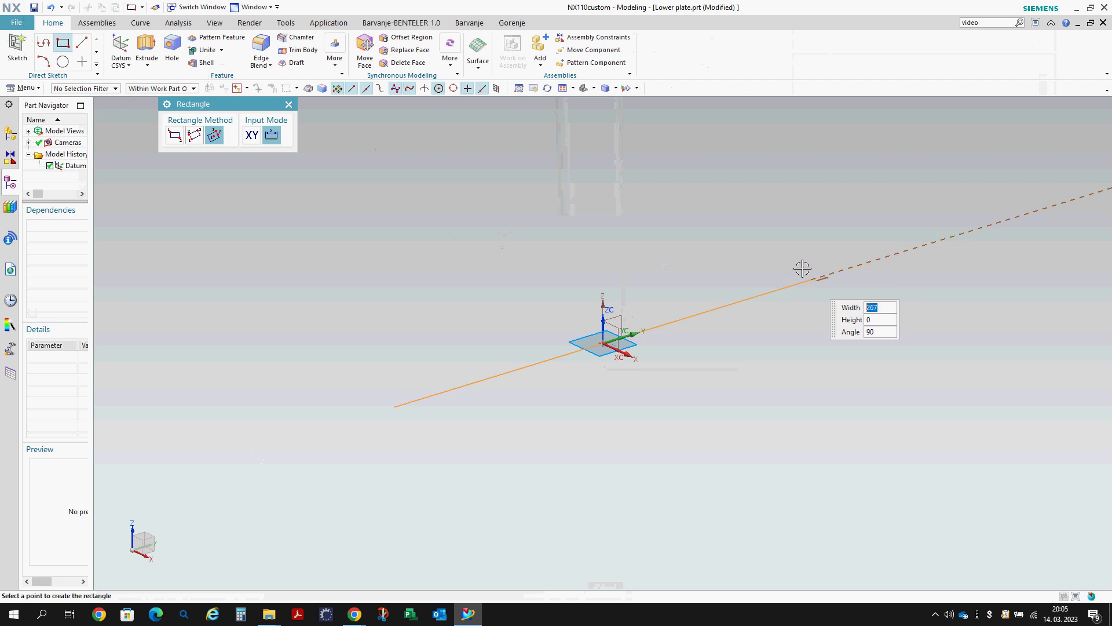
pyautogui.click(689, 207)
pyautogui.moveTo(691, 239); pyautogui.dragTo(669, 274, button='middle')
pyautogui.press('Escape')
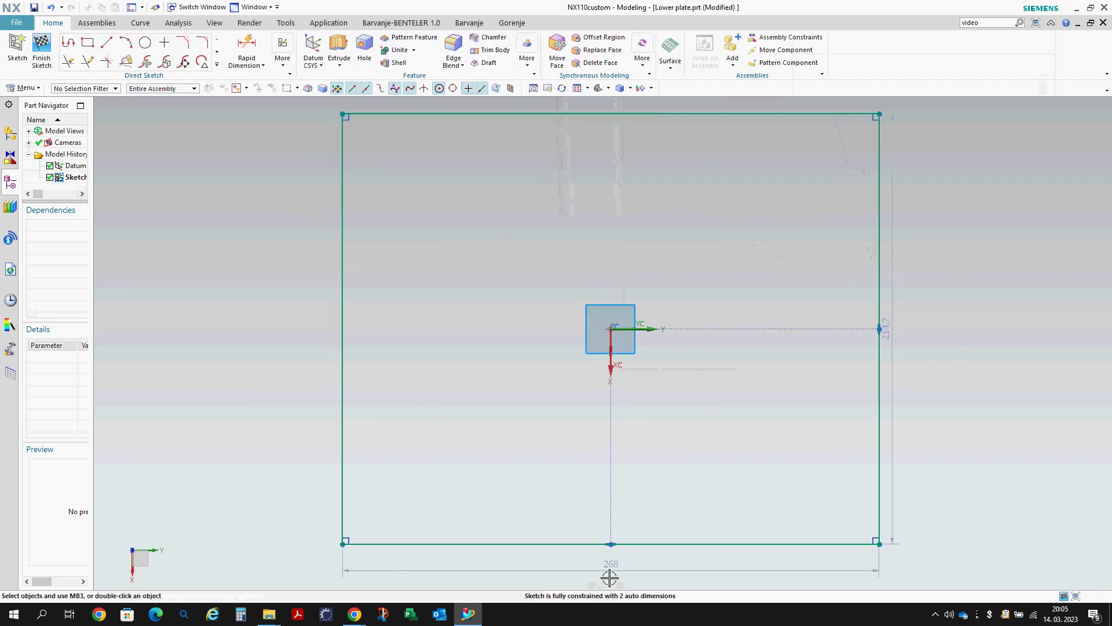
# - Open the rectangle's Y-direction dimension for editing, then switch to Chrome and view the photo of the welded guide frame in Google Photos
pyautogui.doubleClick(612, 572)
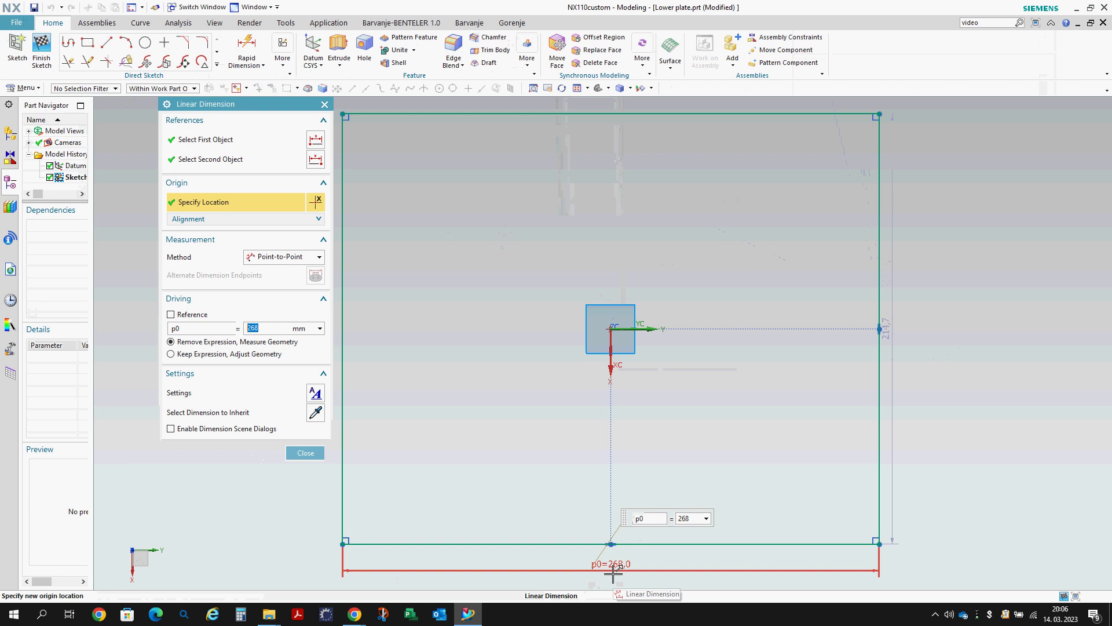
pyautogui.click(355, 616)
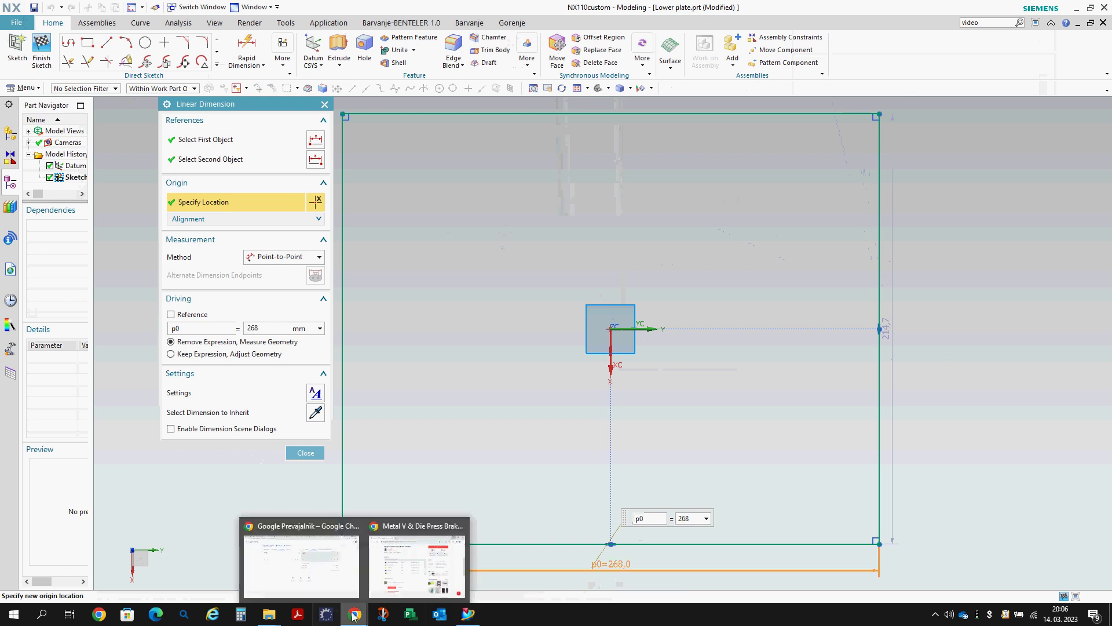
pyautogui.click(305, 566)
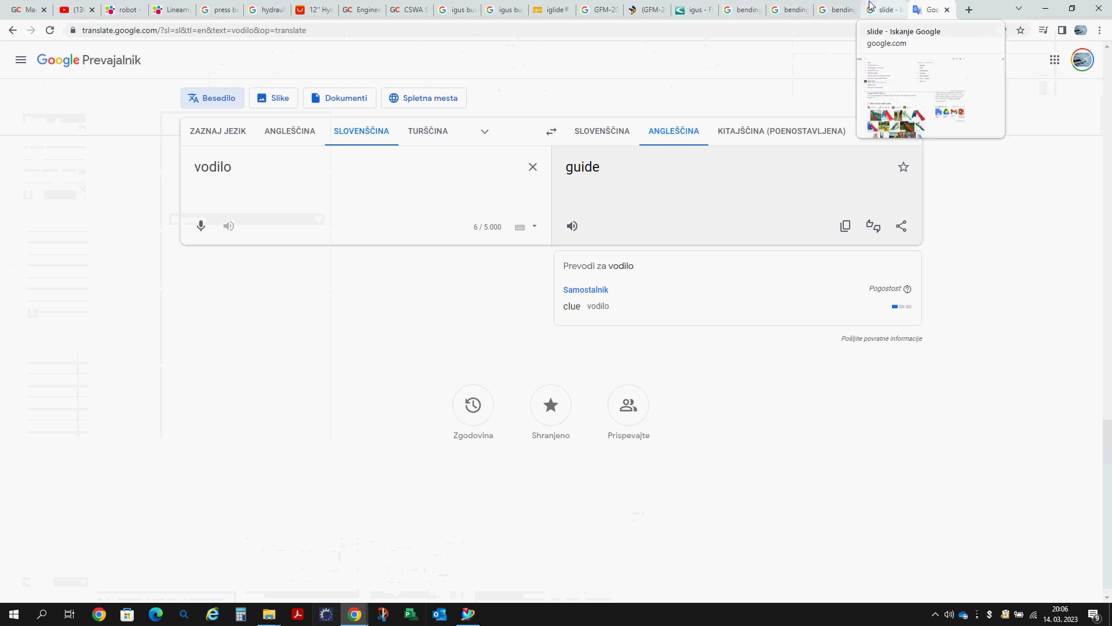
pyautogui.click(968, 10)
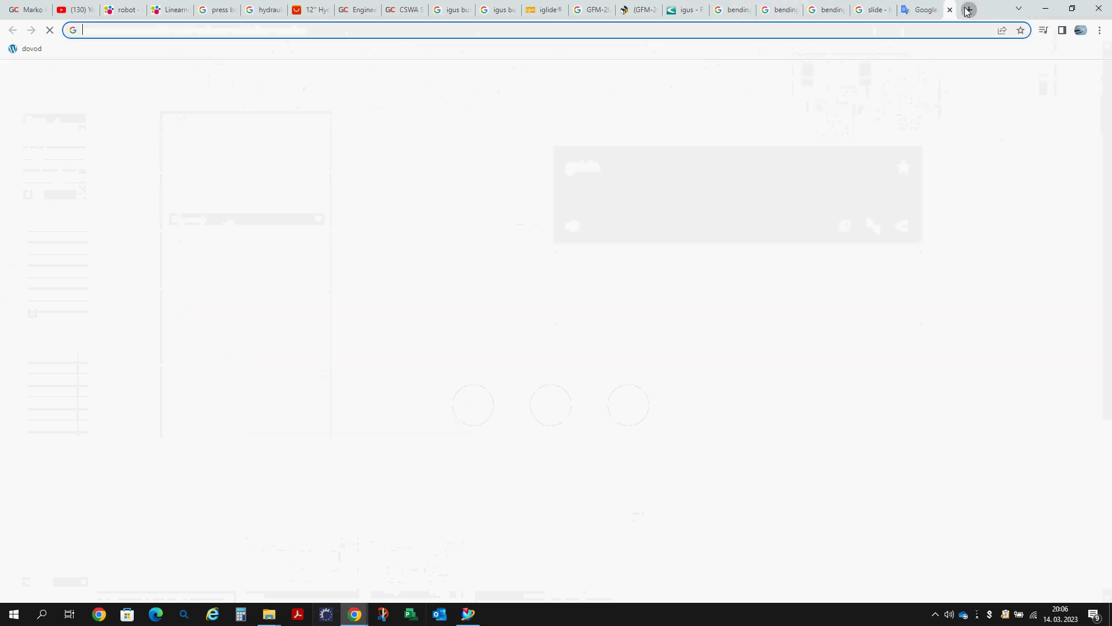
pyautogui.write('forum.over.net')
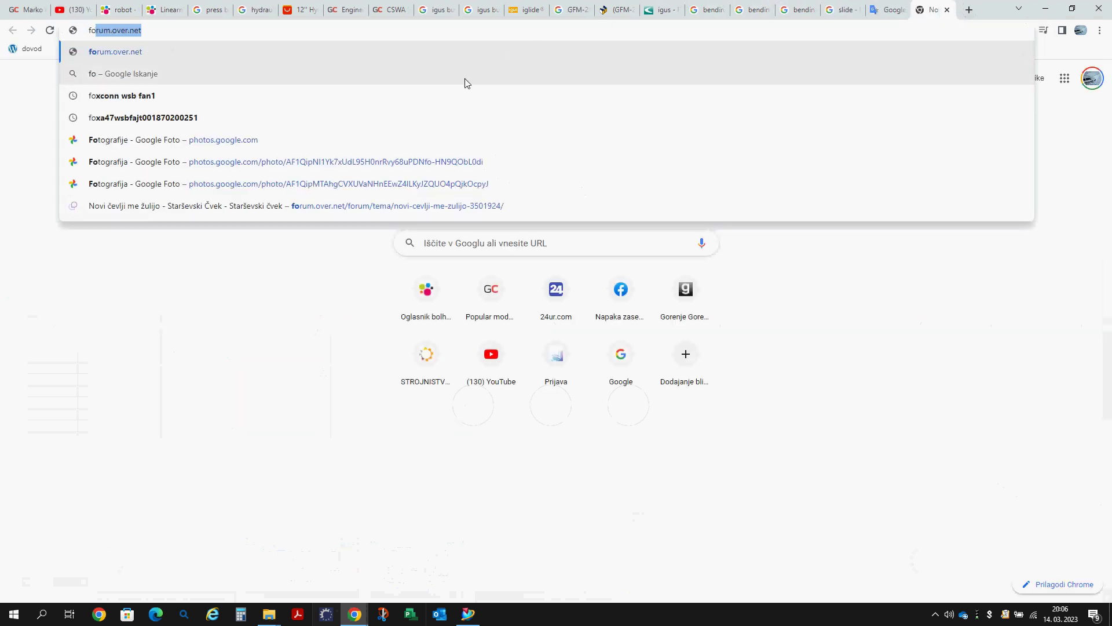
pyautogui.click(363, 140)
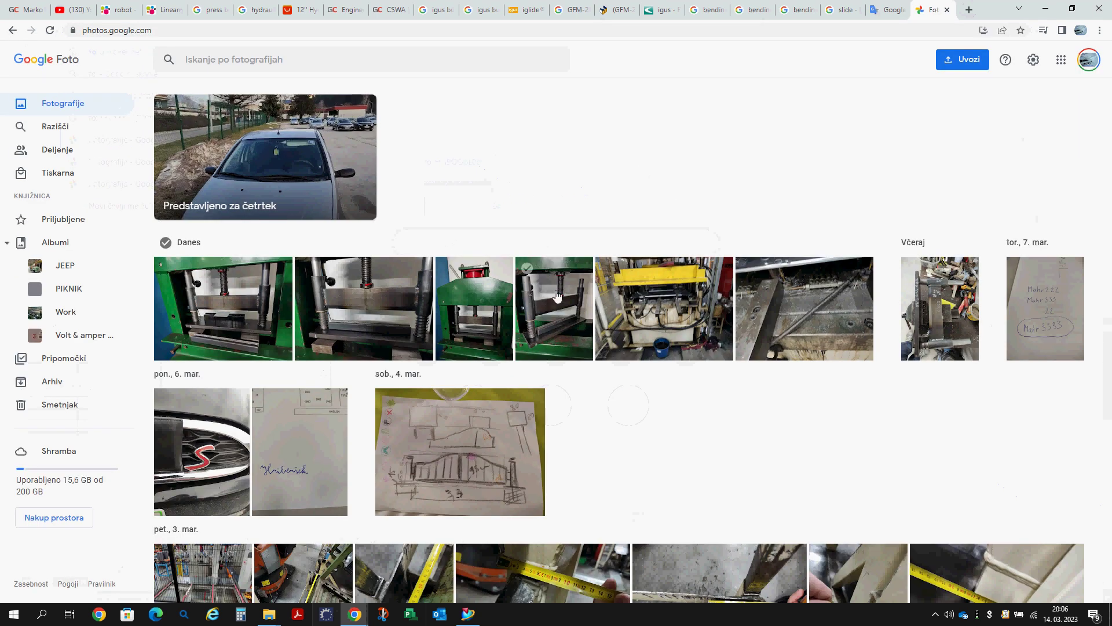
pyautogui.click(931, 301)
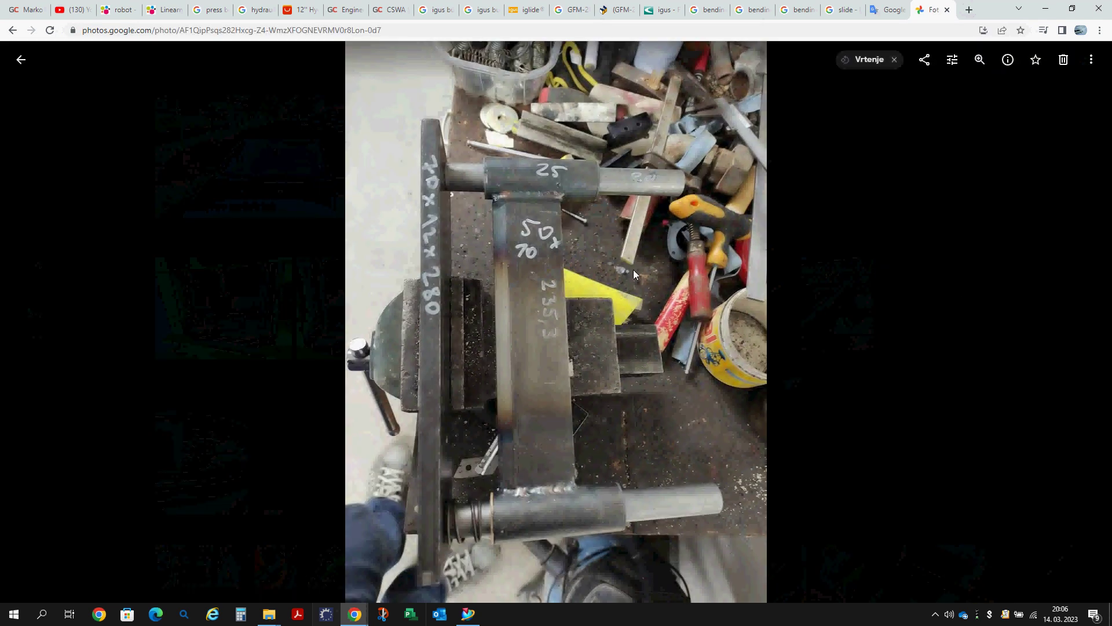
# - Return to NX and set the rectangle's length along Y to 280 mm
pyautogui.click(1101, 6)
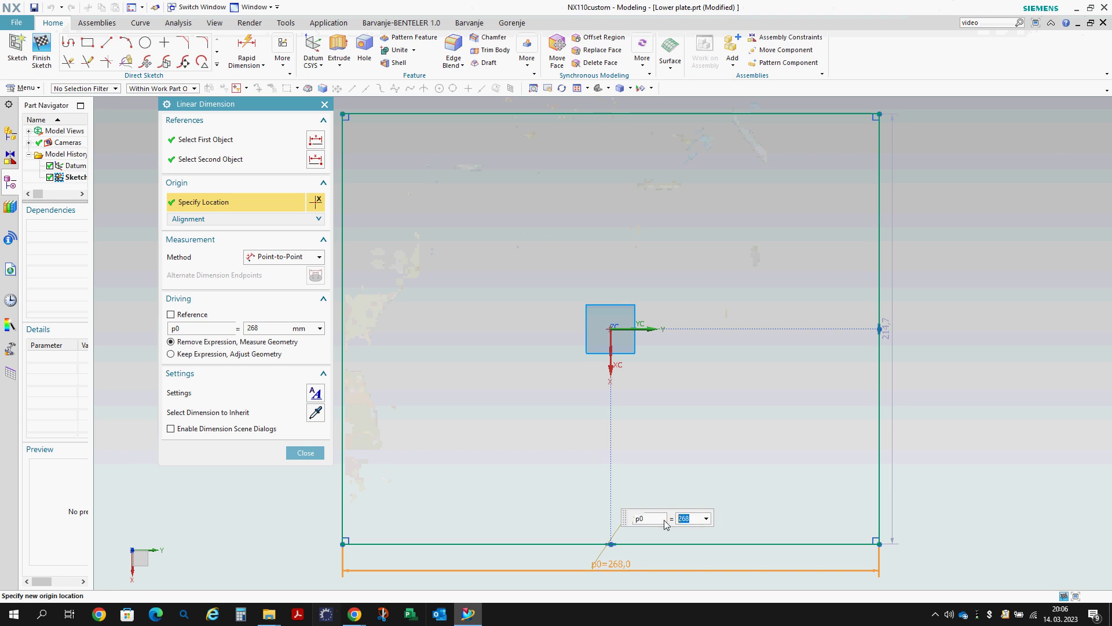
pyautogui.press('Return')
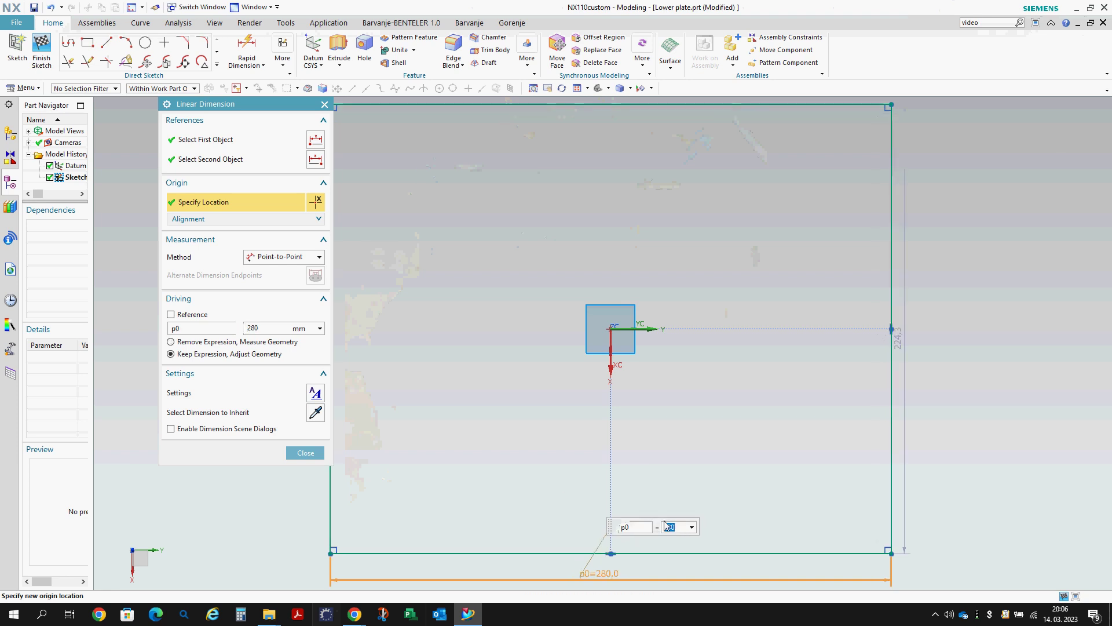
# - Set the rectangle's width along X to 70 mm and finish the sketch
pyautogui.doubleClick(901, 403)
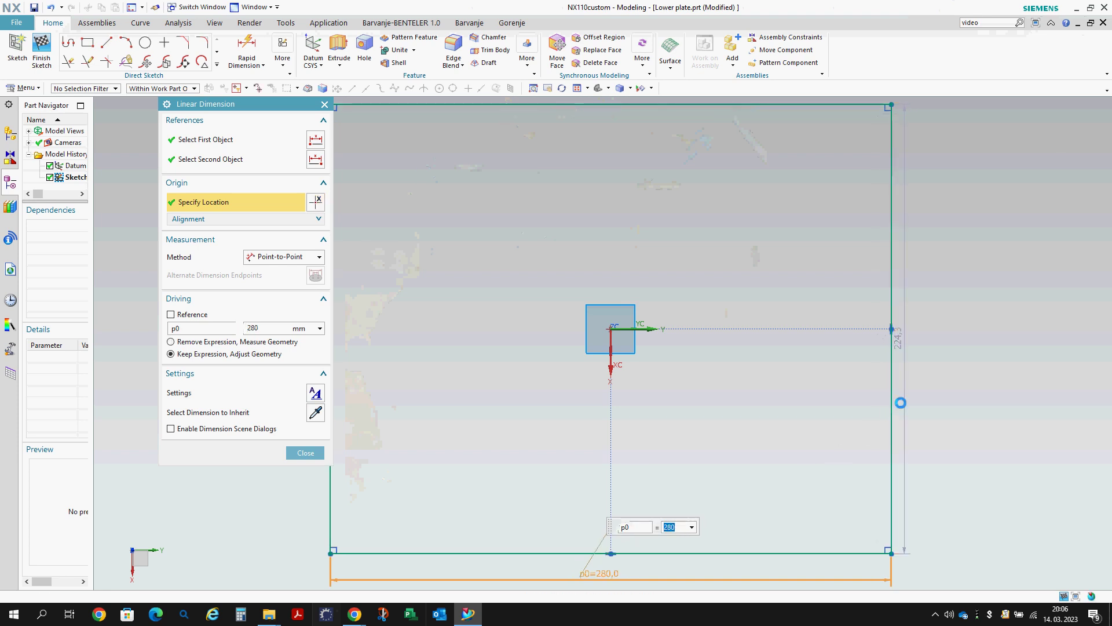
pyautogui.doubleClick(901, 403)
pyautogui.write('70')
pyautogui.press('Return')
pyautogui.rightClick(806, 178)
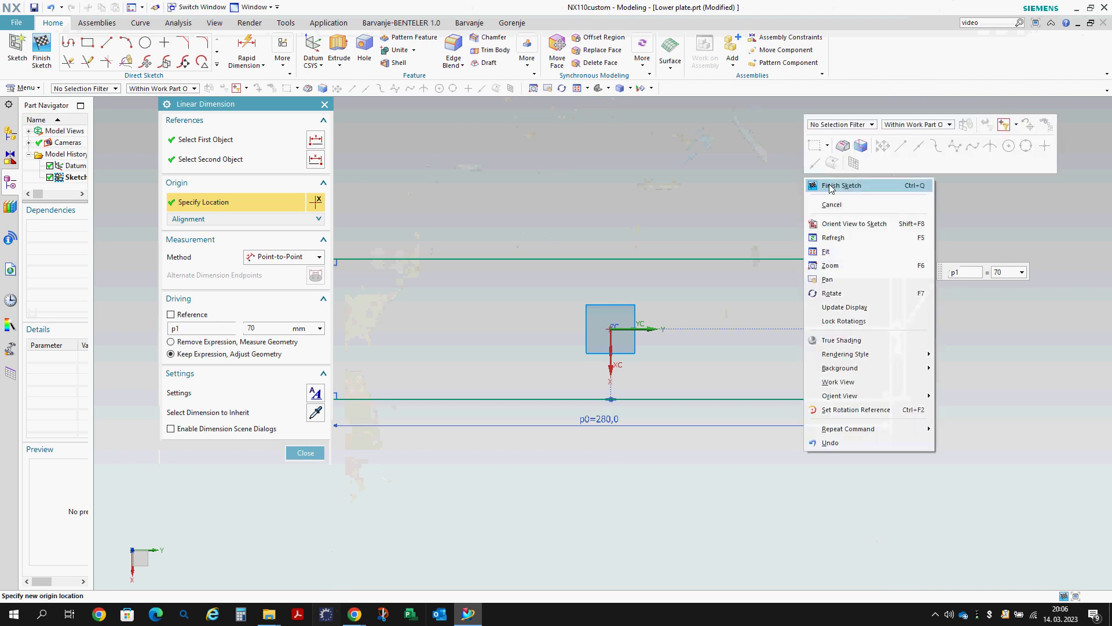
pyautogui.click(830, 186)
# - Extrude the 280 by 70 mm rectangle 12 mm into a solid plate
pyautogui.moveTo(687, 263)
pyautogui.mouseDown(button='middle')
pyautogui.moveTo(676, 226)
pyautogui.moveTo(602, 190)
pyautogui.mouseUp(button='middle')
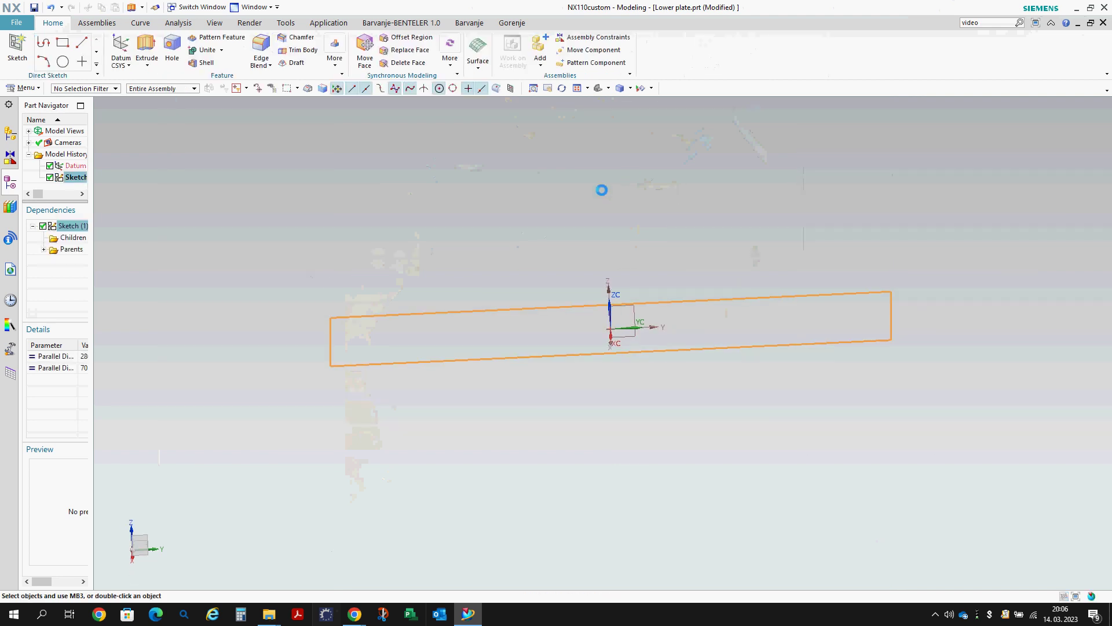
pyautogui.write('x')
pyautogui.write('12')
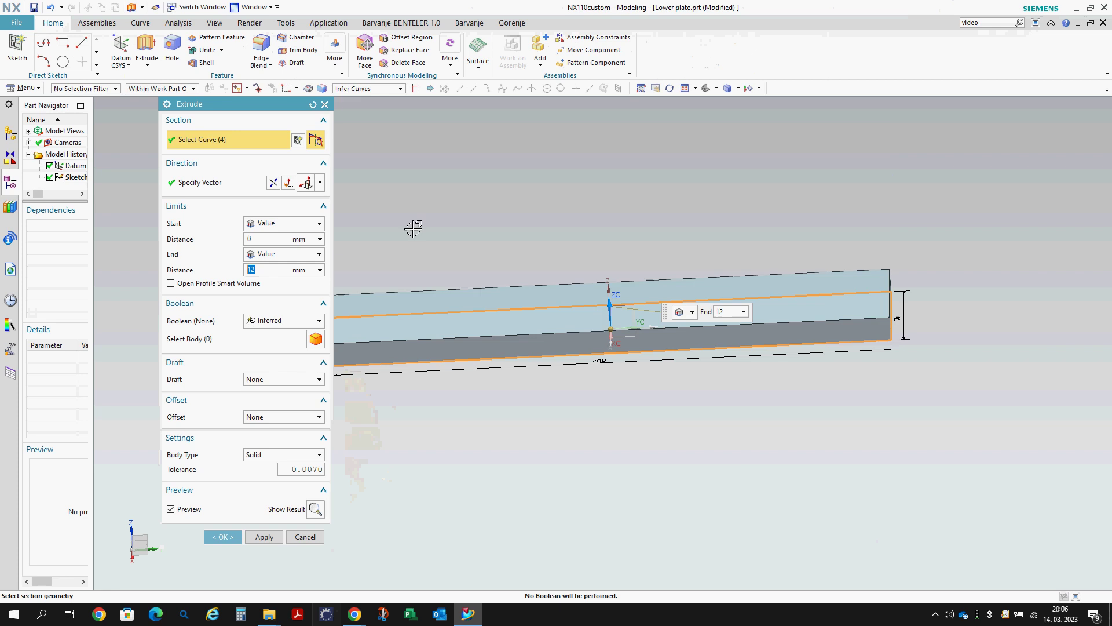
pyautogui.middleClick(412, 255)
# - Change the display colour of the plate body to dark grey from the favourite colours
pyautogui.click(422, 303)
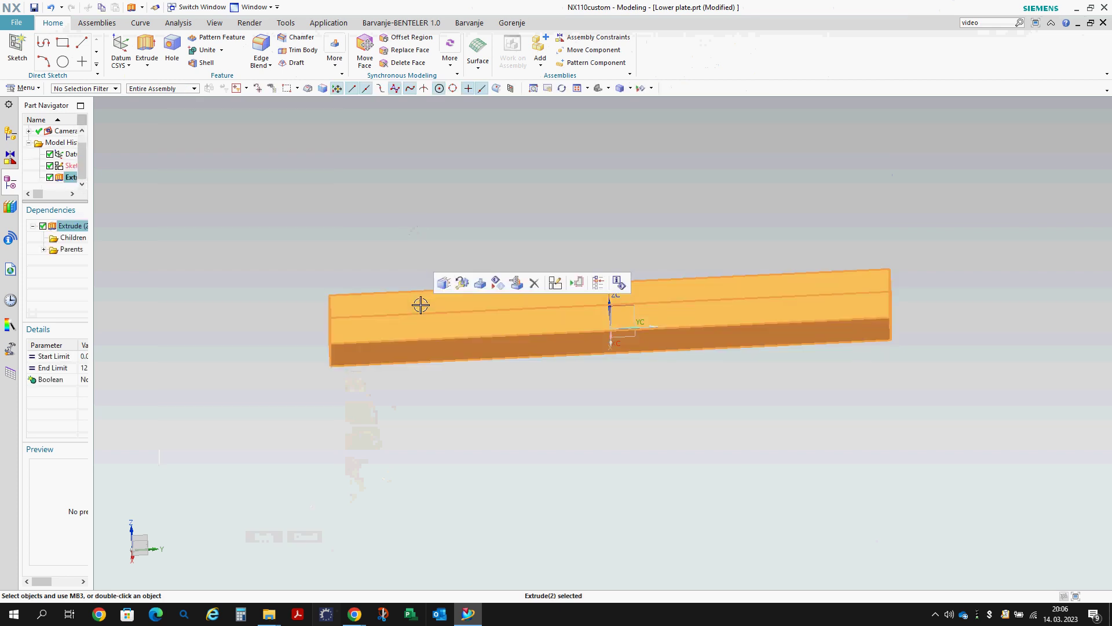
pyautogui.hotkey('ctrl', 'j')
pyautogui.click(299, 187)
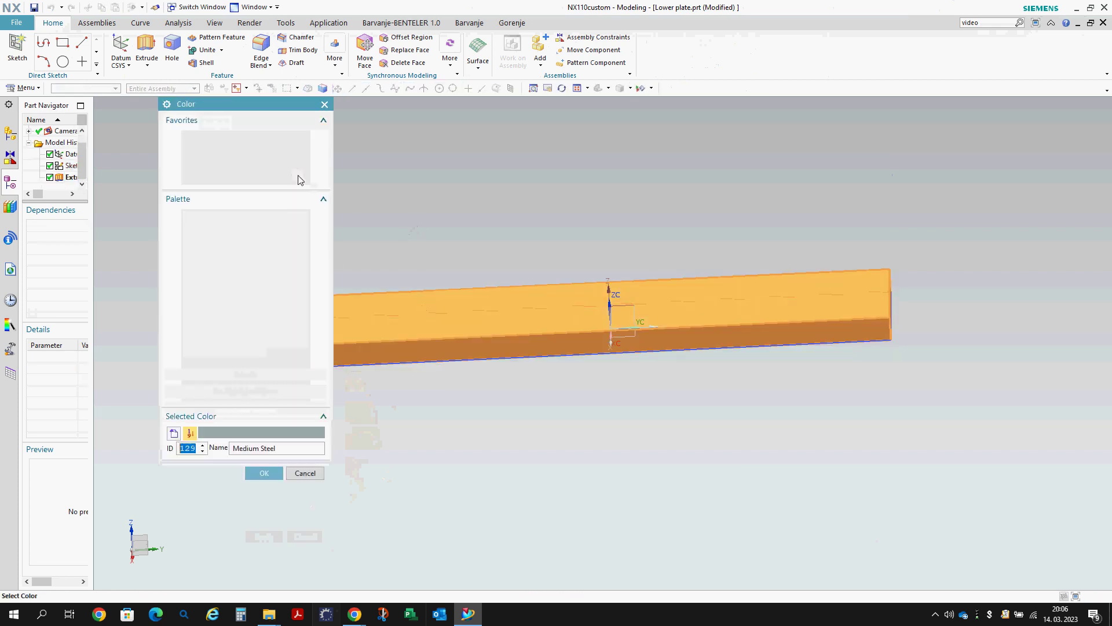
pyautogui.click(220, 179)
pyautogui.middleClick(430, 180)
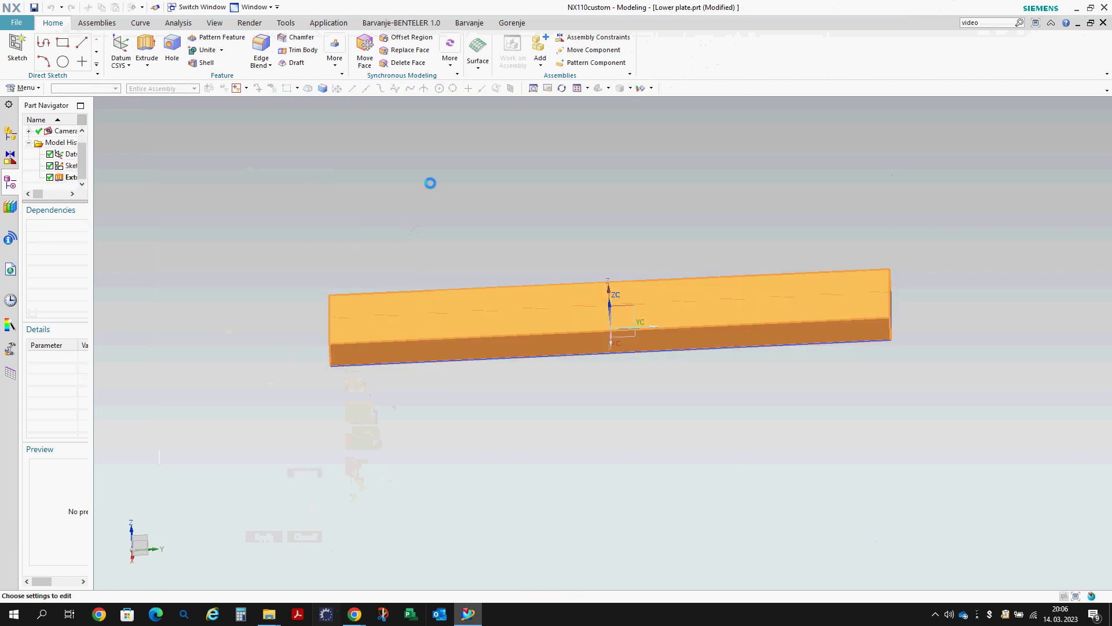
# - Set up a general countersunk hole with 20 mm countersink diameter, 8.5 mm hole diameter and a through-body depth limit
pyautogui.moveTo(421, 191); pyautogui.dragTo(324, 116, button='middle')
pyautogui.click(172, 50)
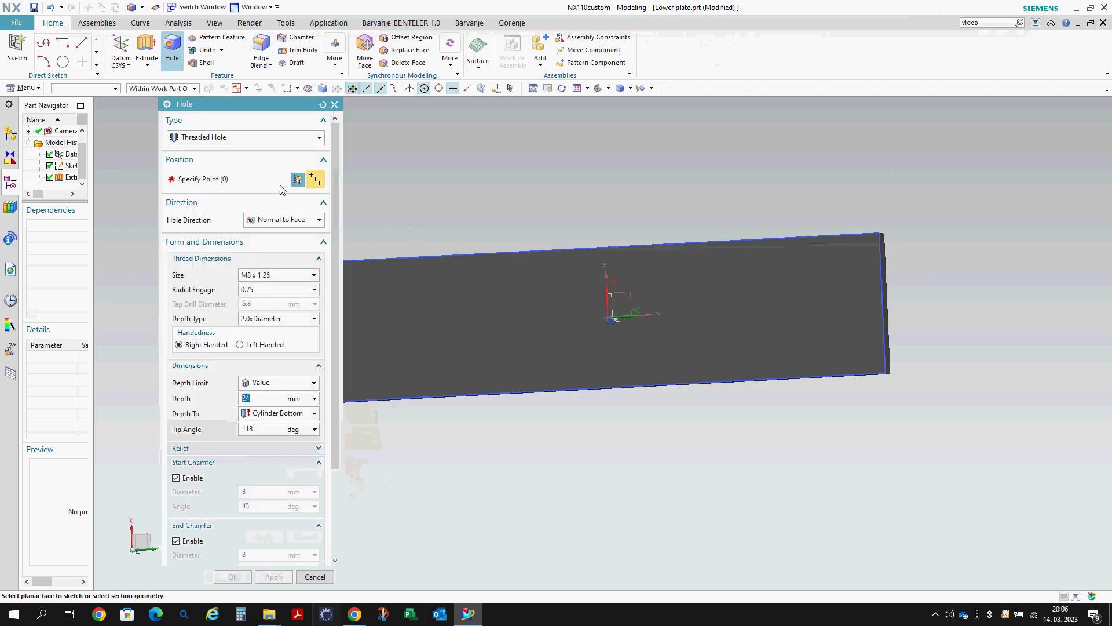
pyautogui.click(238, 138)
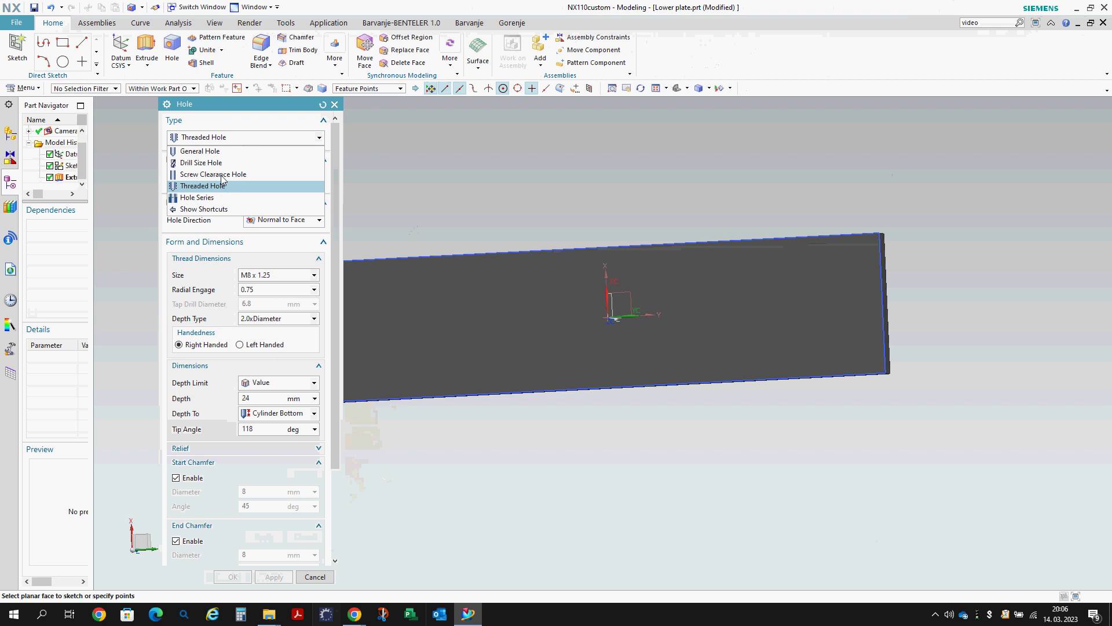
pyautogui.click(219, 152)
pyautogui.click(271, 258)
pyautogui.click(272, 263)
pyautogui.click(273, 263)
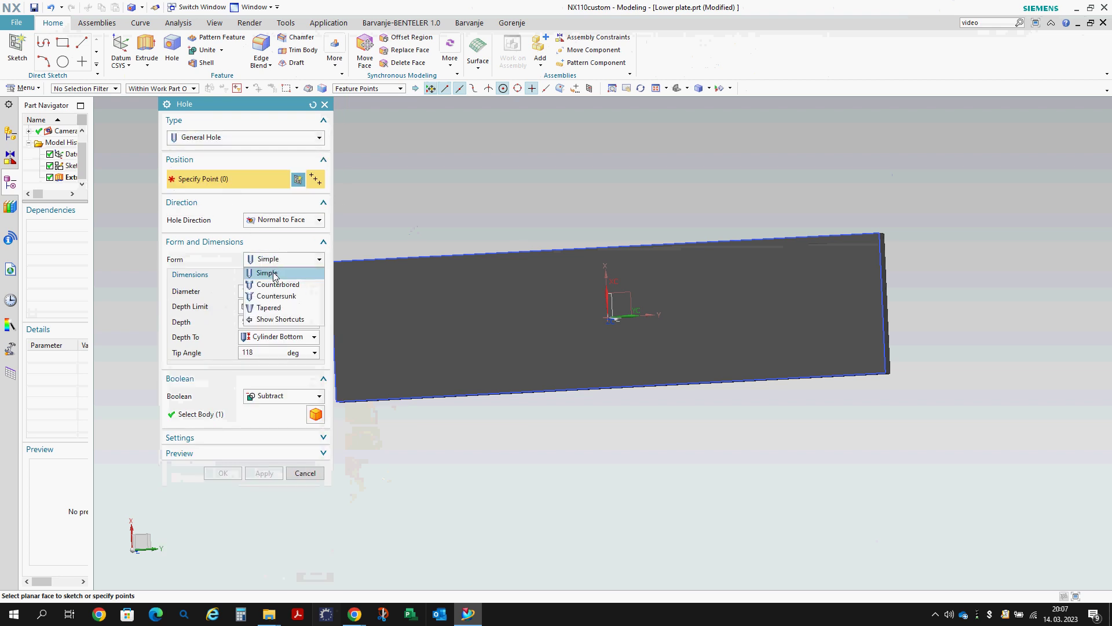
pyautogui.click(276, 296)
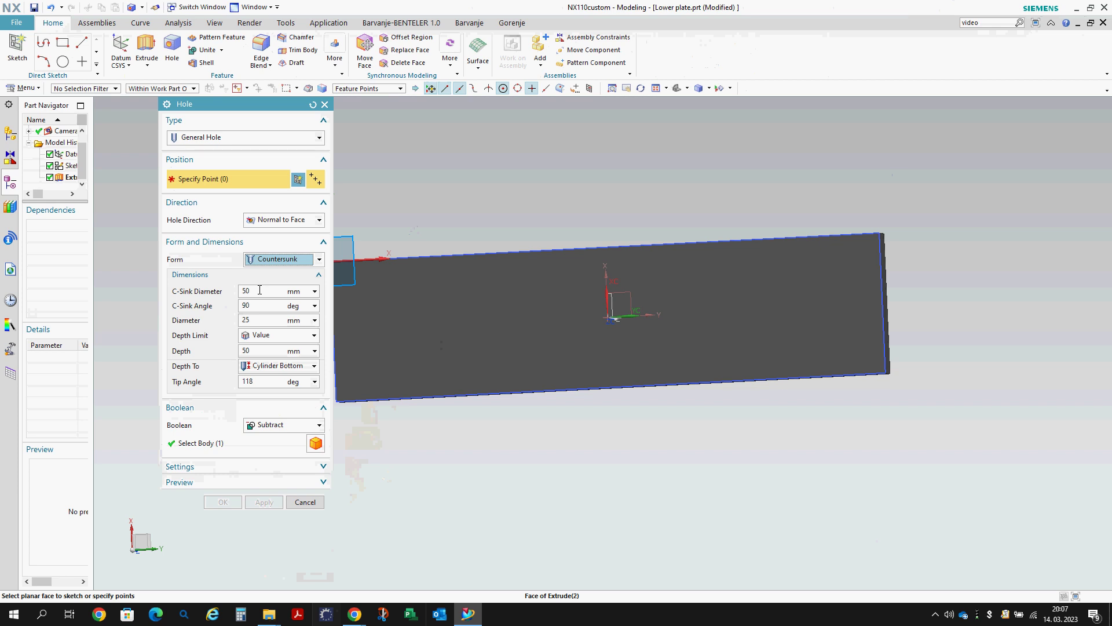
pyautogui.doubleClick(257, 319)
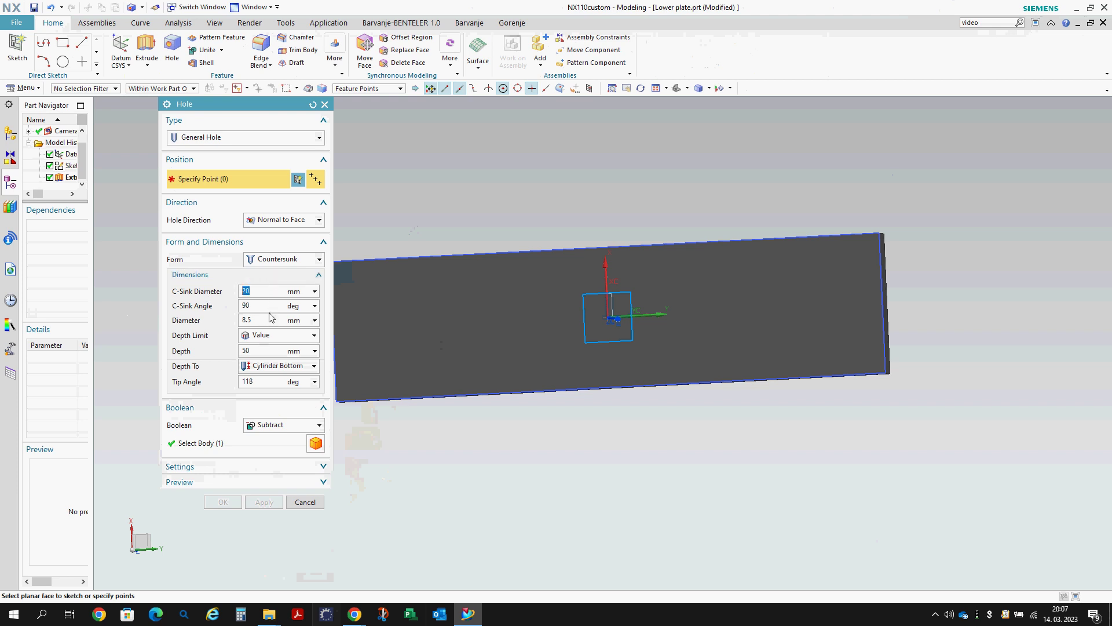
pyautogui.click(276, 336)
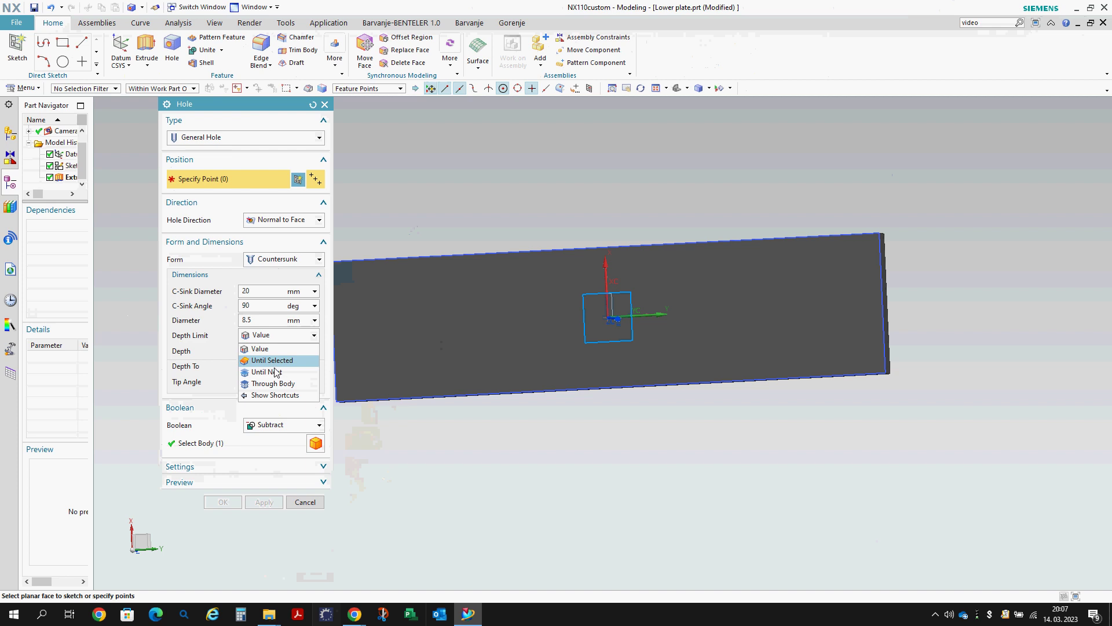
pyautogui.click(273, 383)
# - Place two hole centre points on the plate's underside, about 172 mm apart along its length
pyautogui.click(614, 328)
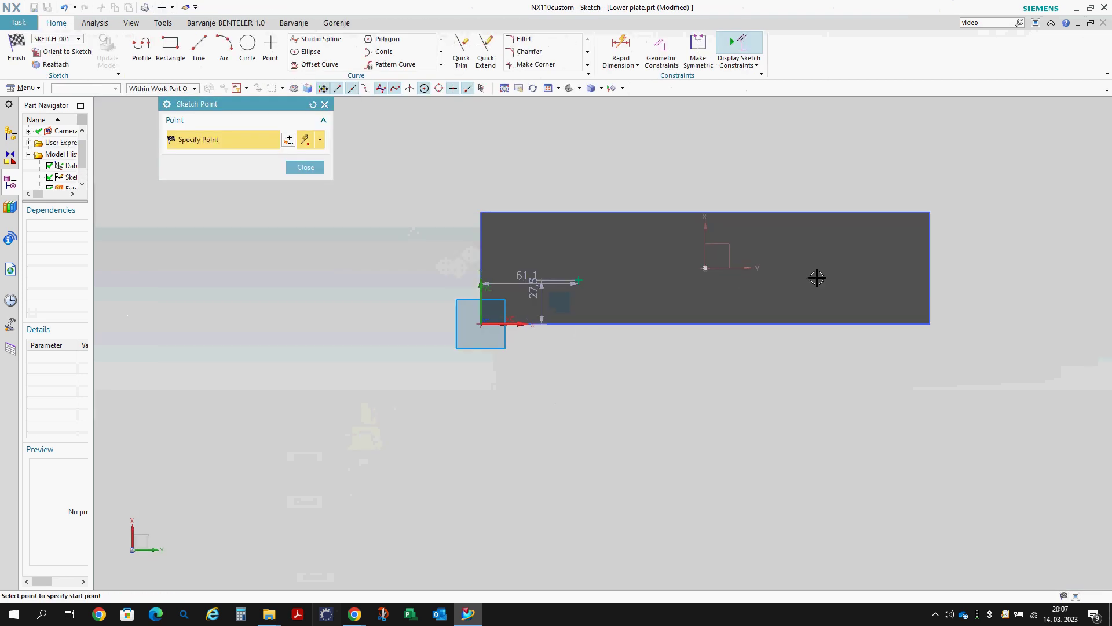
pyautogui.scroll(1, 817, 278)
pyautogui.click(863, 284)
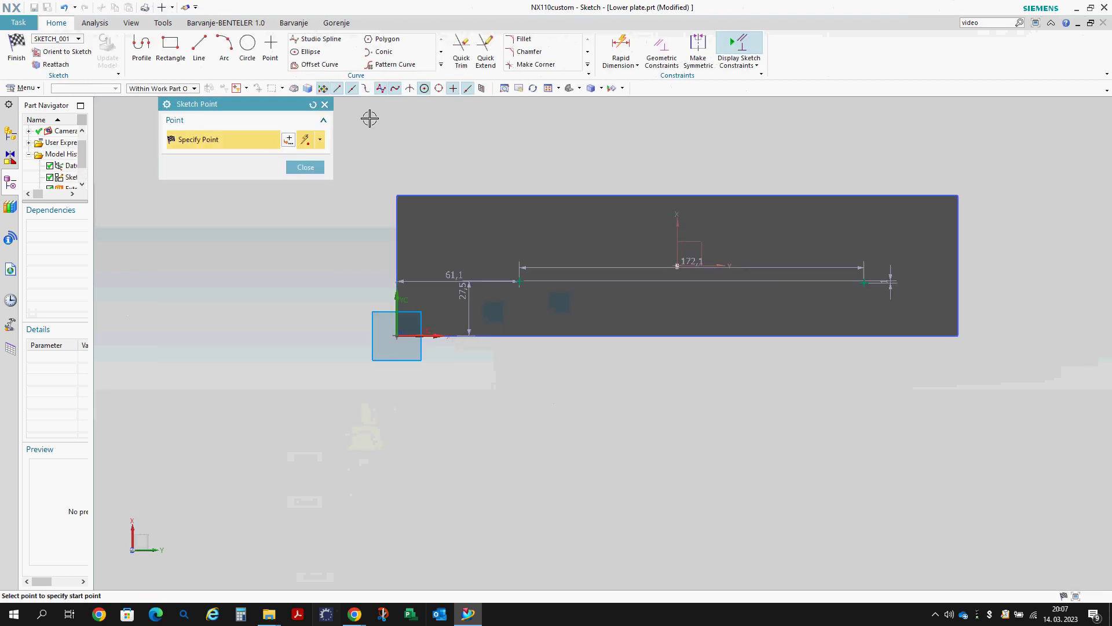
pyautogui.click(327, 107)
# - Draw a horizontal line 155 mm long starting from the first hole point and ending on the second
pyautogui.click(199, 46)
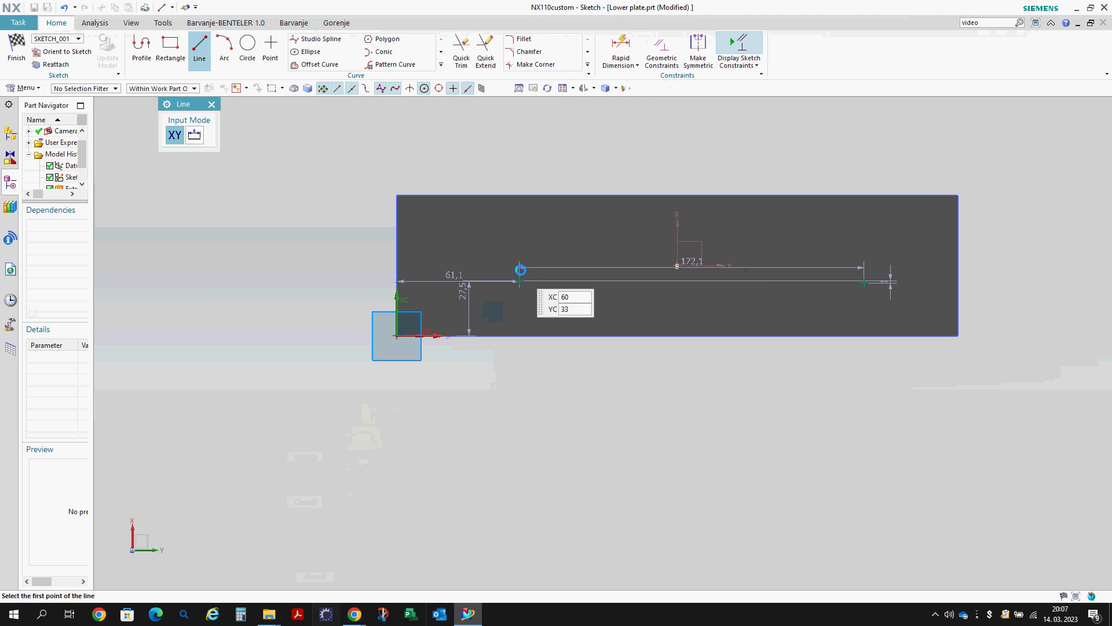
pyautogui.click(519, 281)
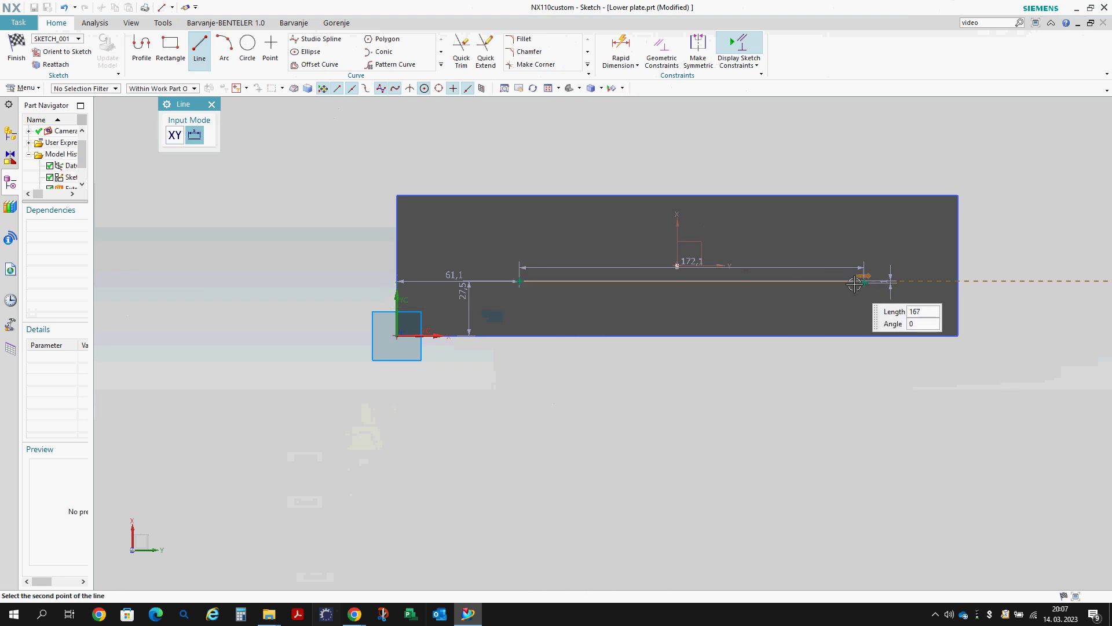
pyautogui.write('155')
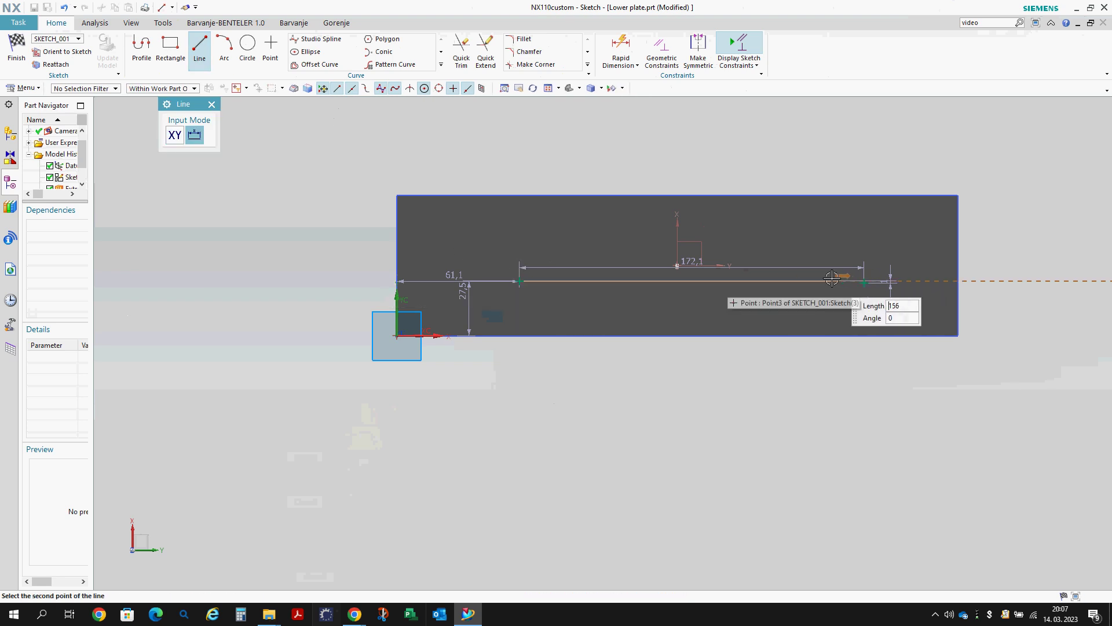
pyautogui.press('Return')
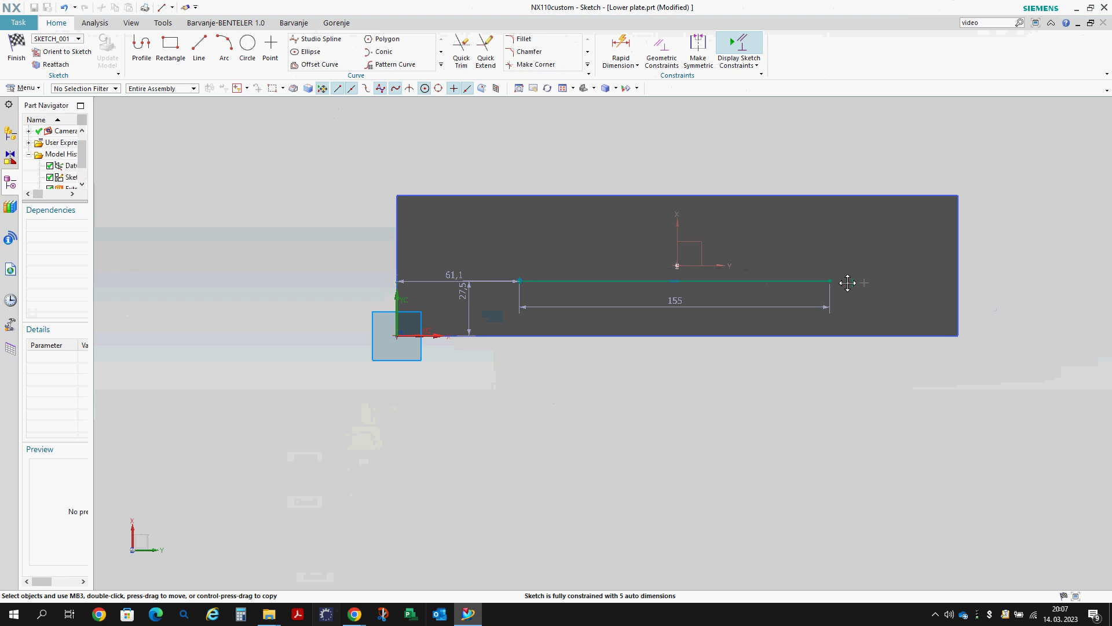
# - Set the length of the line joining the hole points to 235 mm
pyautogui.doubleClick(677, 304)
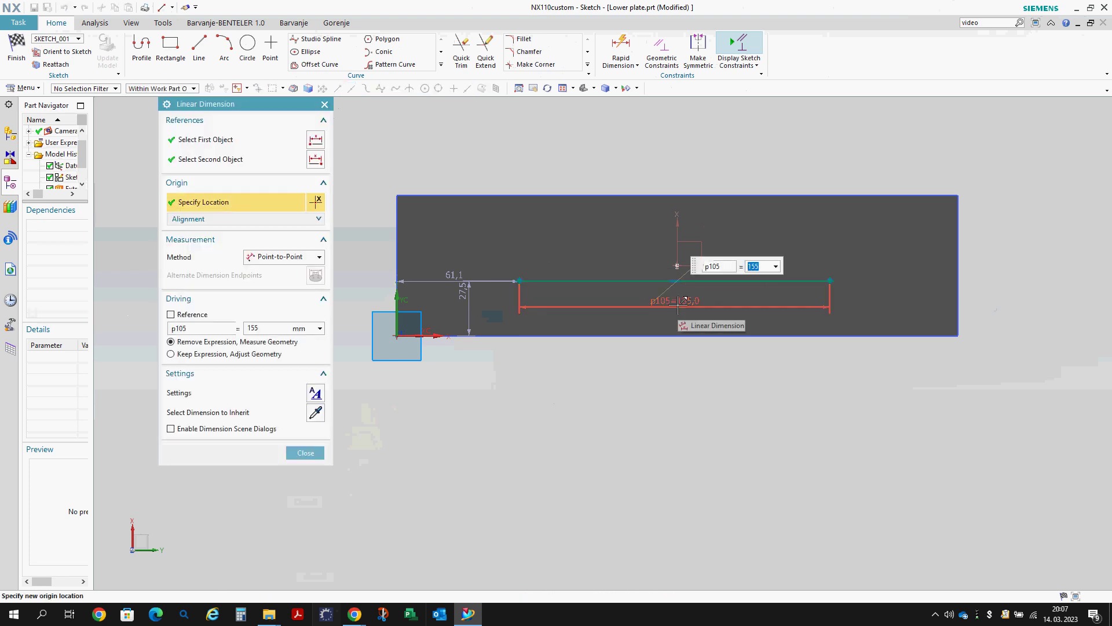
pyautogui.write('235')
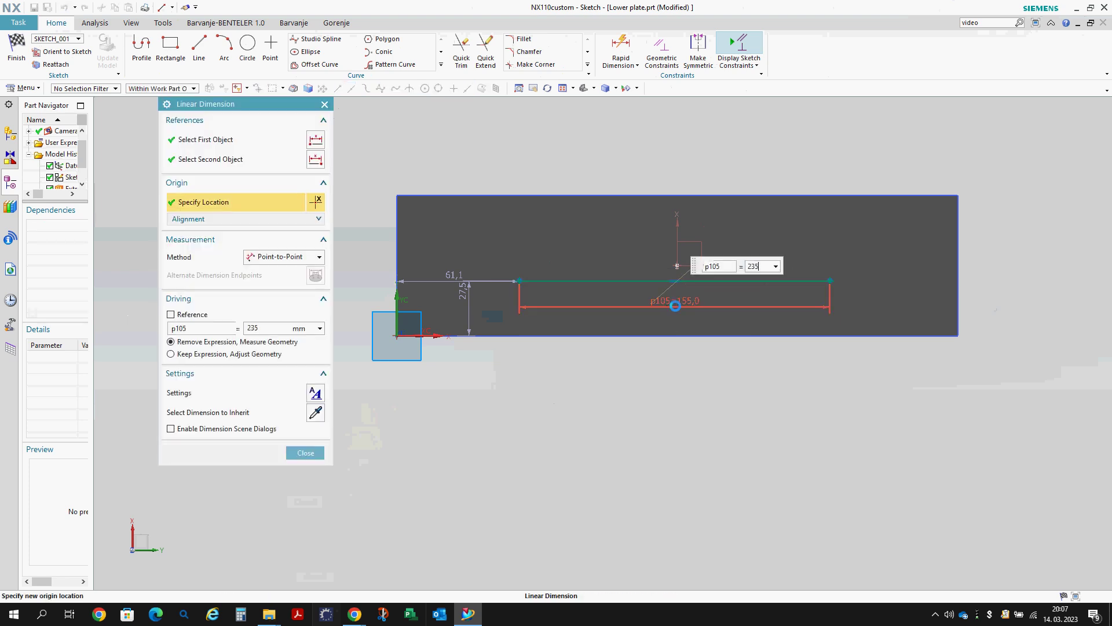
pyautogui.press('Return')
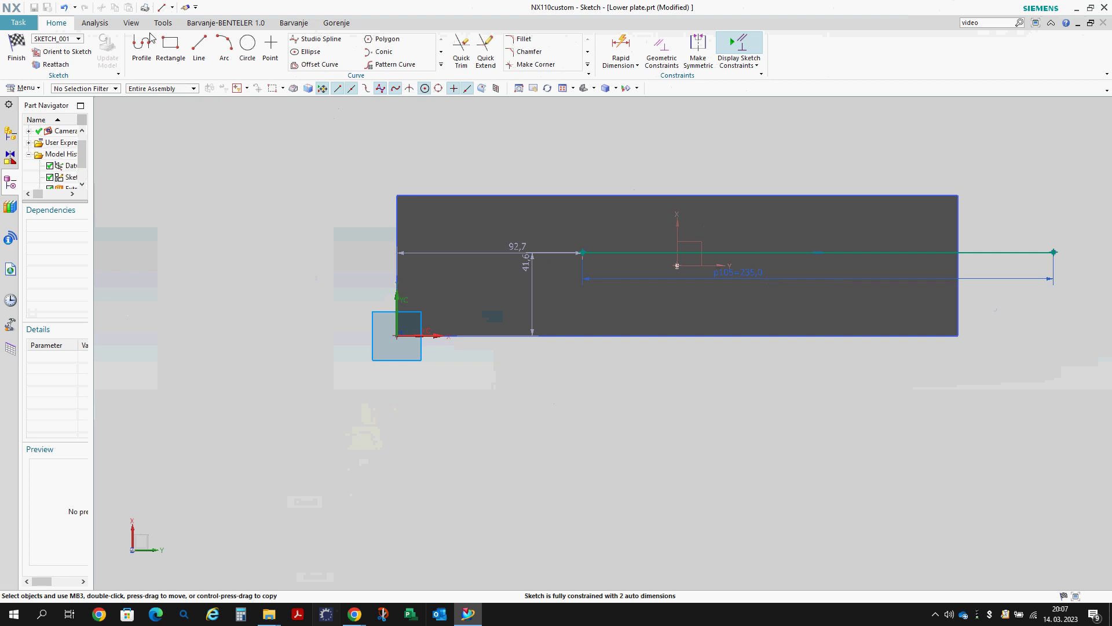
# - Draw a diagonal line between opposite corners of the plate face and convert it to a reference line
pyautogui.click(204, 45)
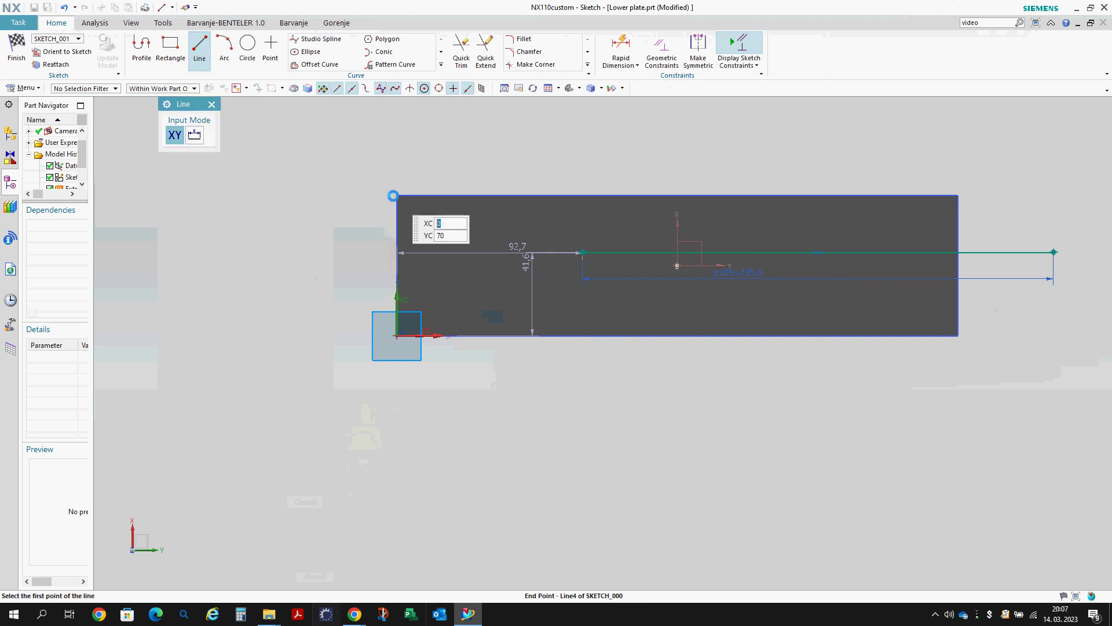
pyautogui.click(393, 196)
pyautogui.click(957, 331)
pyautogui.press('Escape')
pyautogui.rightClick(859, 310)
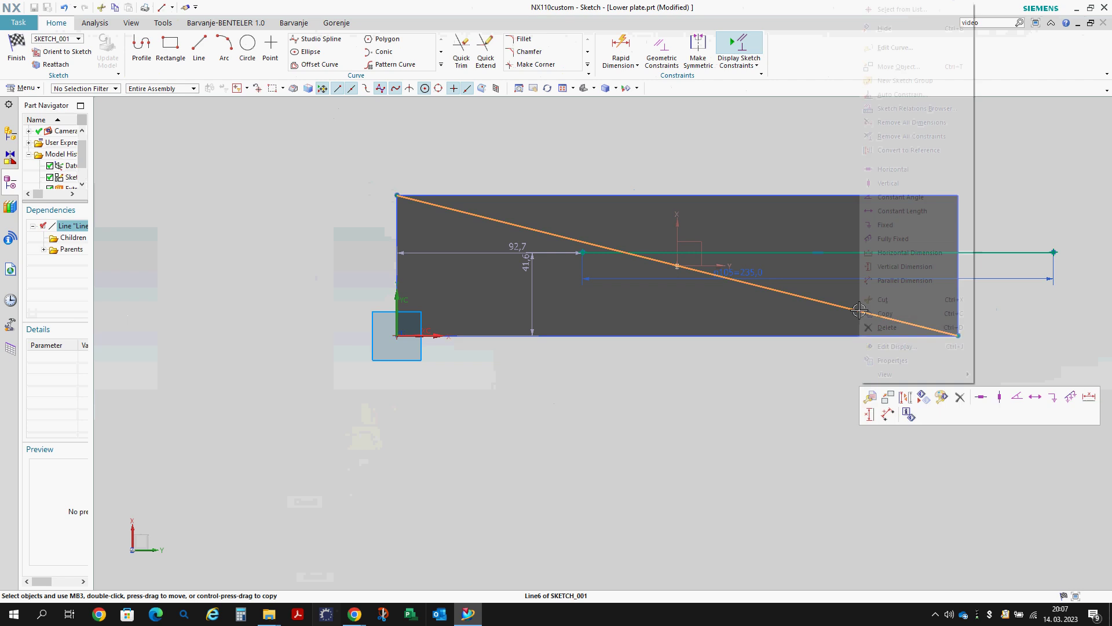
pyautogui.click(905, 397)
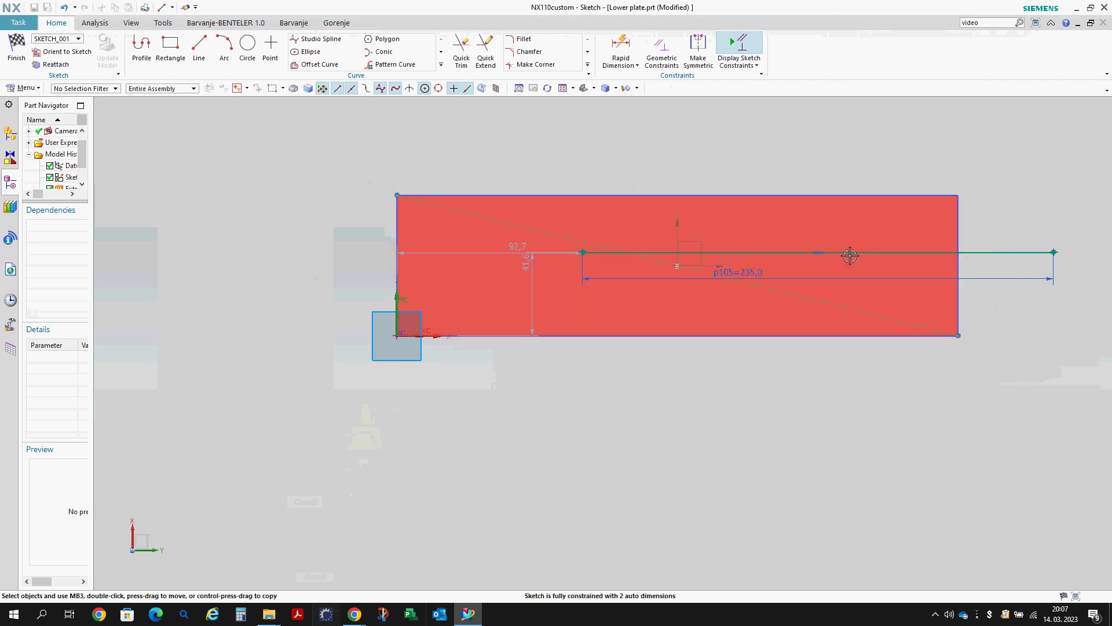
# - Convert the line between the hole points to reference and snap its midpoint to the diagonal's midpoint
pyautogui.rightClick(850, 253)
pyautogui.click(895, 237)
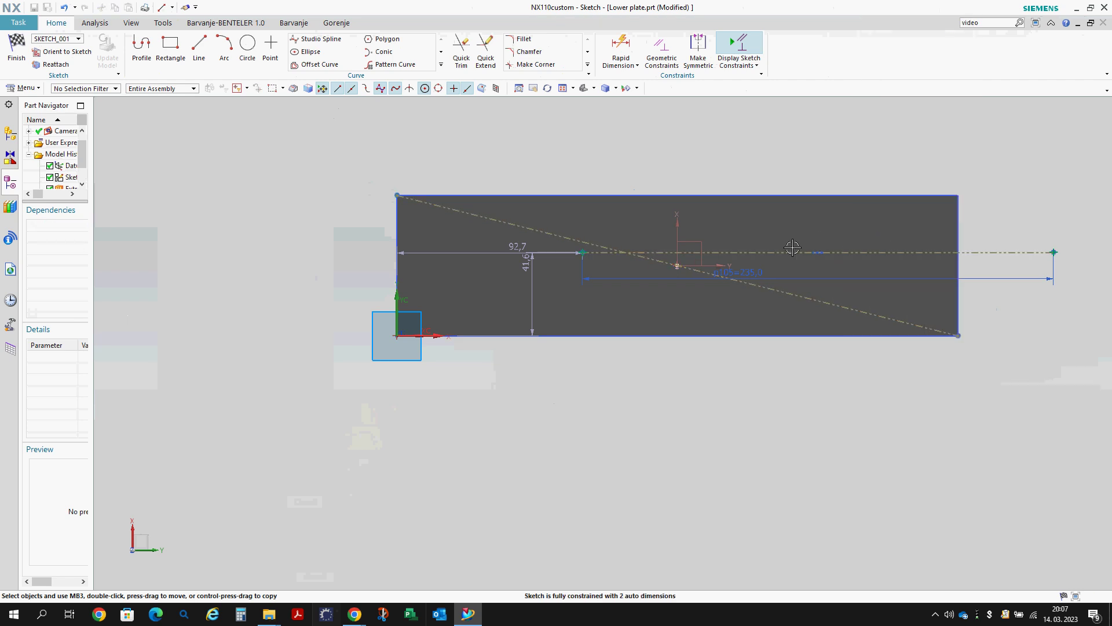
pyautogui.moveTo(815, 252); pyautogui.dragTo(675, 265)
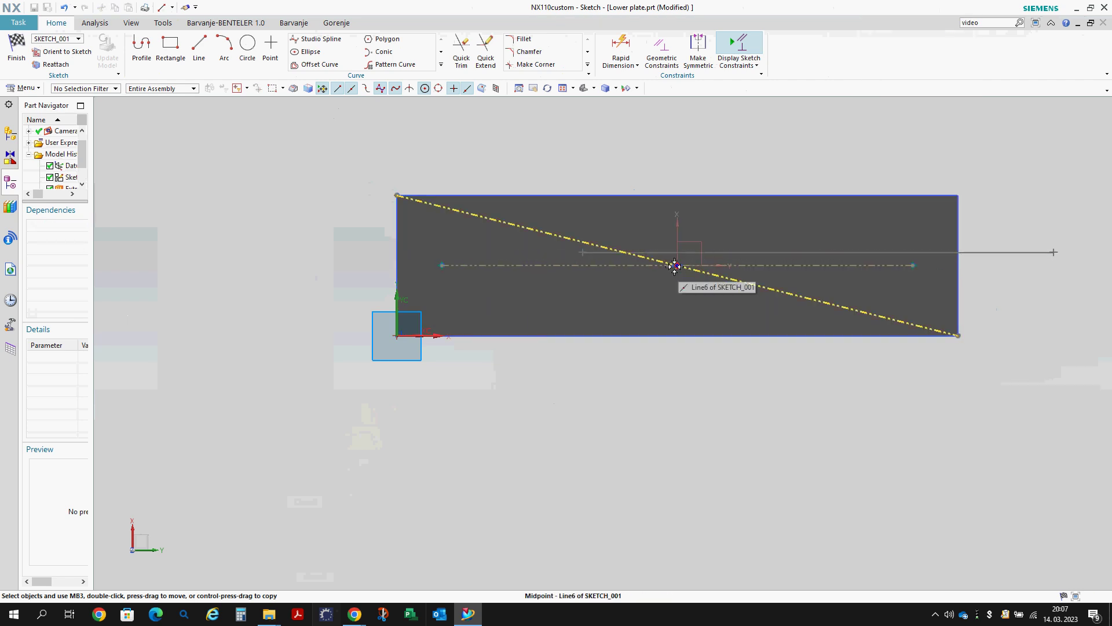
# - Finish the point sketch and cut the two countersunk through holes in the plate
pyautogui.rightClick(646, 150)
pyautogui.click(661, 155)
pyautogui.click(480, 325)
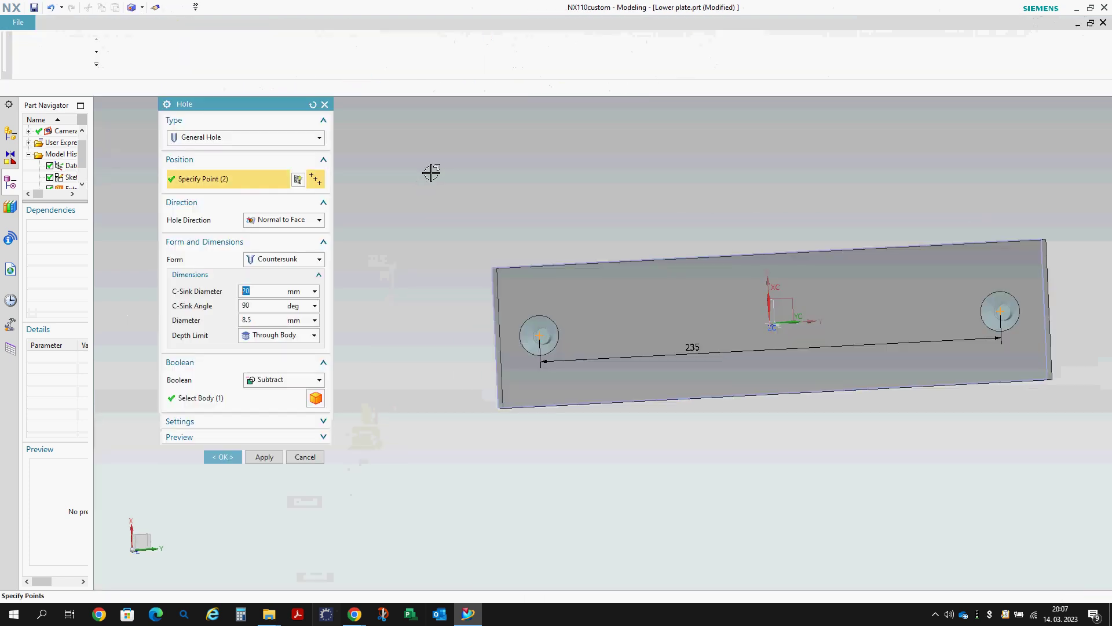
pyautogui.middleClick(431, 172)
# - Apply a symmetric 0.5 mm chamfer to the outer edges at both ends of the plate
pyautogui.moveTo(433, 172); pyautogui.dragTo(409, 281, button='middle')
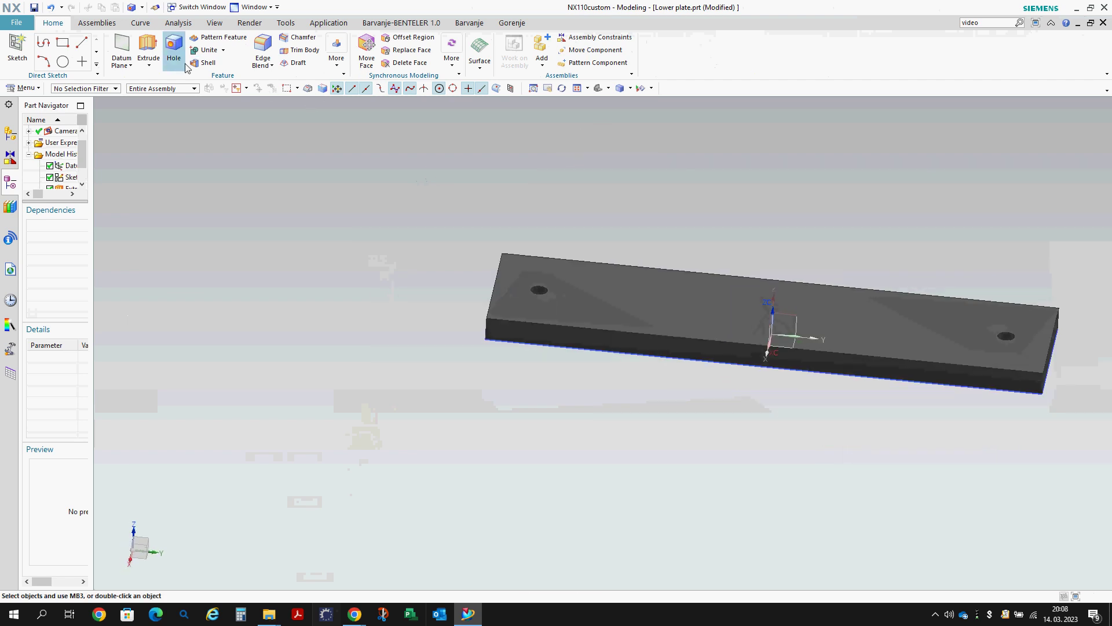
pyautogui.click(298, 38)
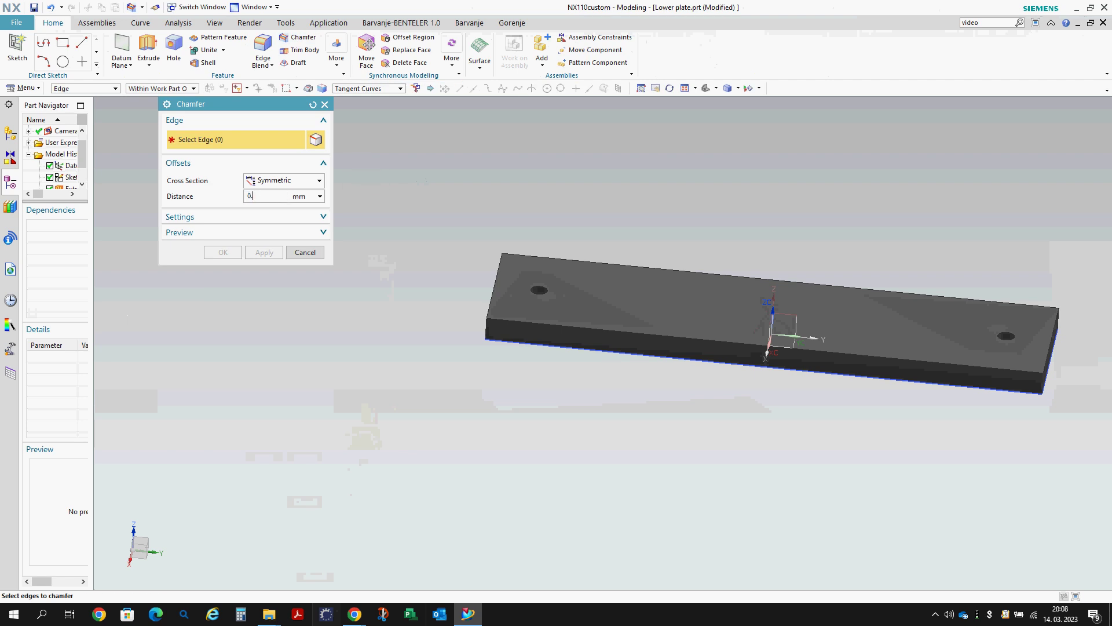
pyautogui.moveTo(437, 218); pyautogui.dragTo(518, 384)
pyautogui.moveTo(534, 371); pyautogui.dragTo(493, 319, button='middle')
pyautogui.moveTo(772, 267); pyautogui.dragTo(824, 369, button='middle')
pyautogui.moveTo(830, 456); pyautogui.dragTo(838, 471)
pyautogui.middleClick(817, 457)
# - Check the plate's corners and edit the 0.5 mm chamfer to include the outer edges still missing from its selection
pyautogui.press('F8')
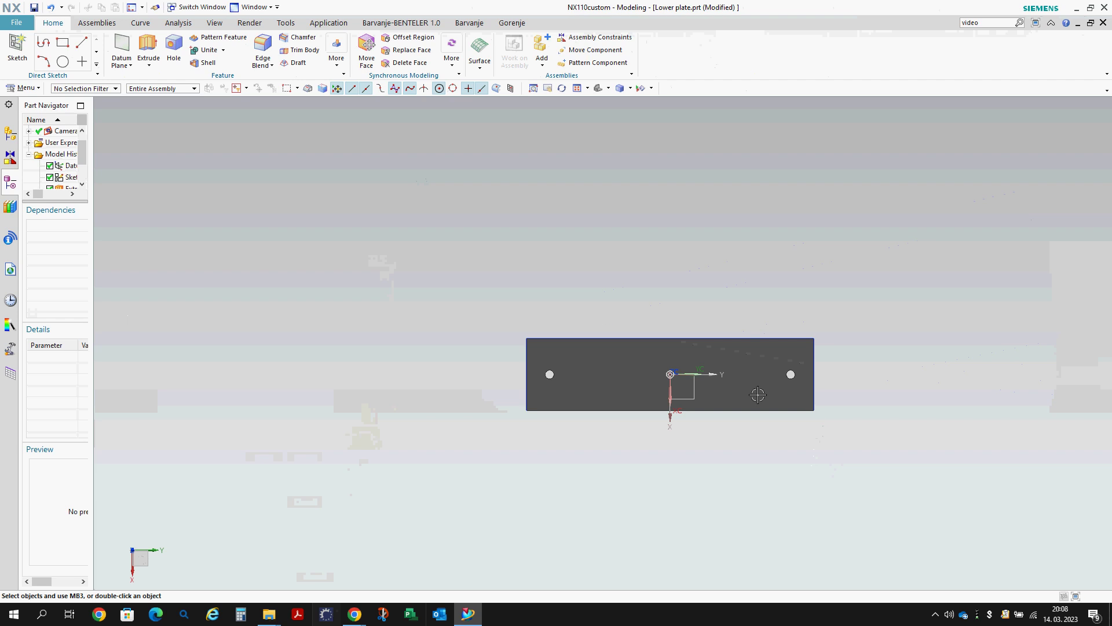
pyautogui.scroll(8, 519, 352)
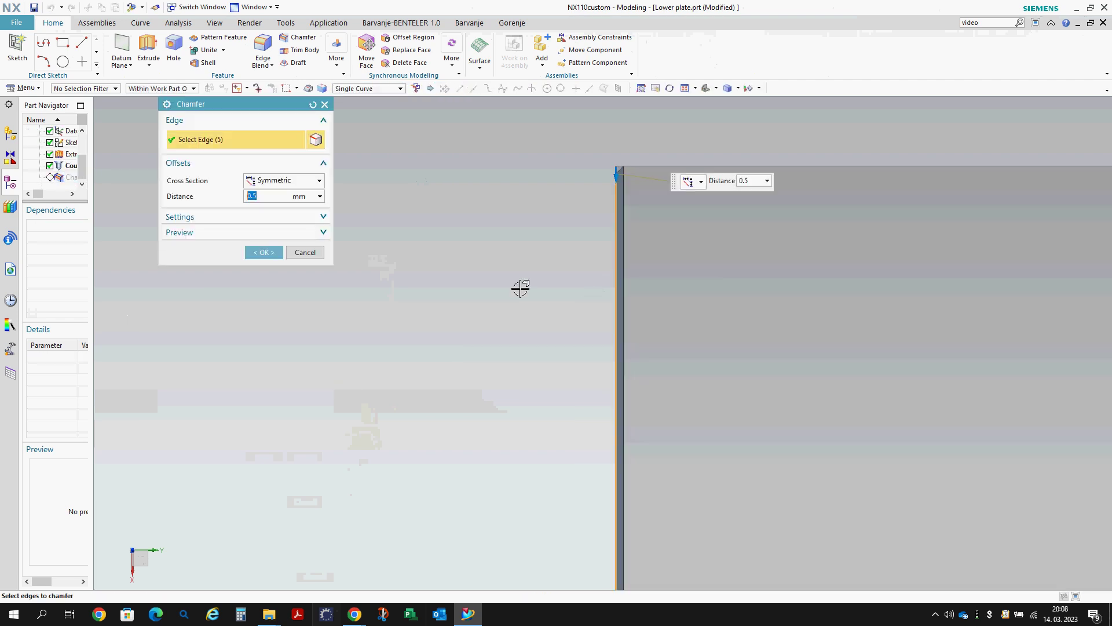
pyautogui.scroll(-5, 522, 288)
pyautogui.moveTo(721, 248); pyautogui.dragTo(759, 352)
pyautogui.moveTo(707, 297); pyautogui.dragTo(604, 294, button='middle')
pyautogui.moveTo(644, 263); pyautogui.dragTo(693, 358)
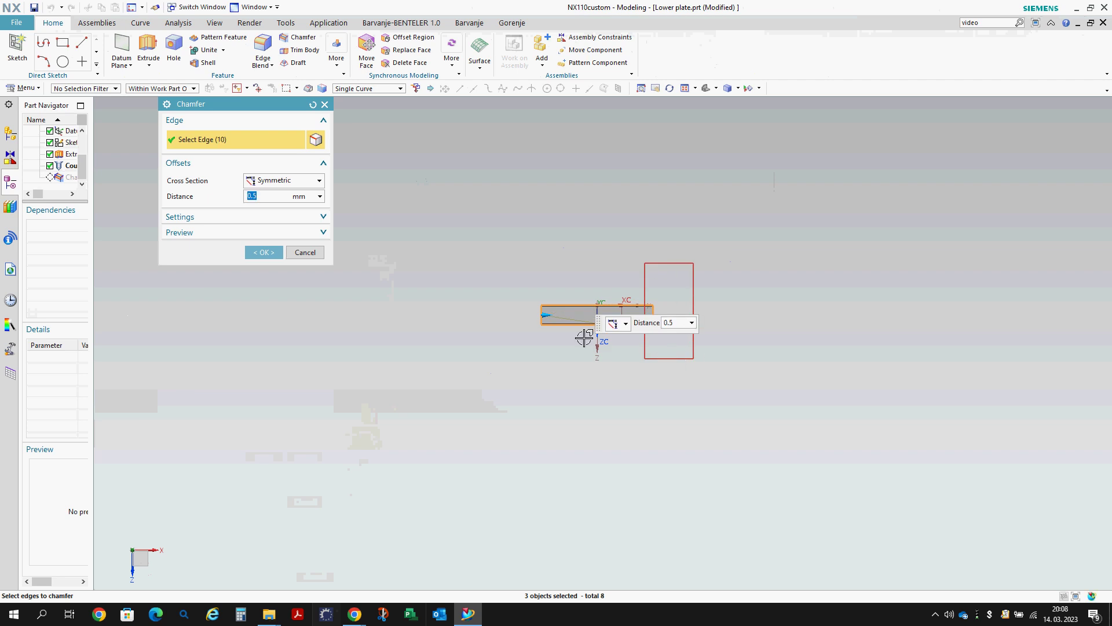
pyautogui.middleClick(532, 239)
# - Finish the plate's 0.5 mm chamfer, save the part and create a new millimetre part named Lower part assembly
pyautogui.moveTo(532, 239); pyautogui.dragTo(588, 536, button='middle')
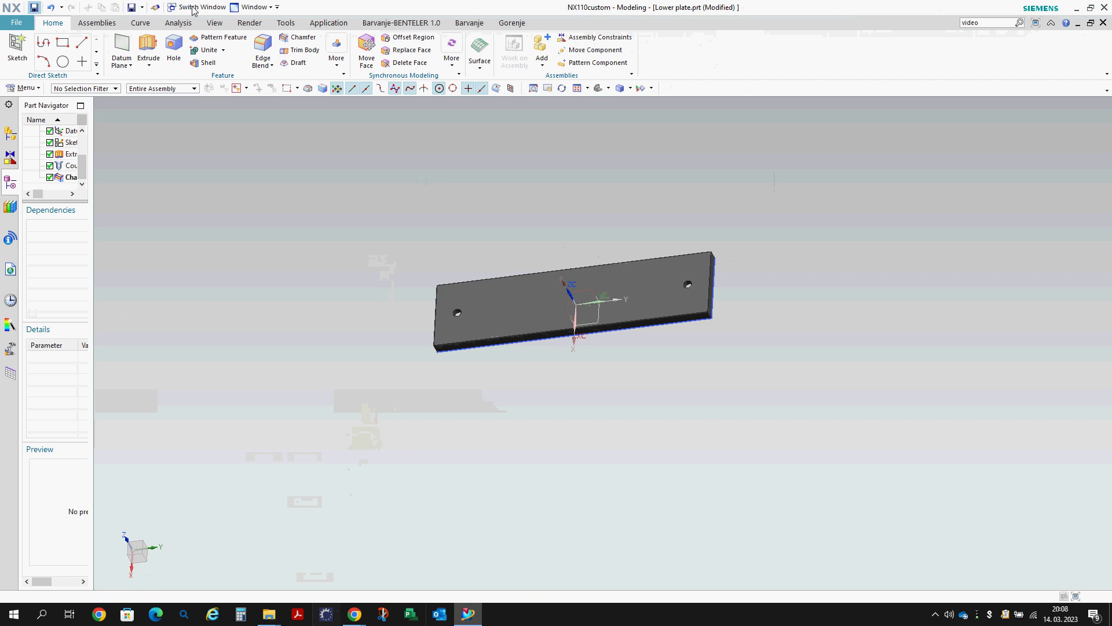
pyautogui.click(19, 26)
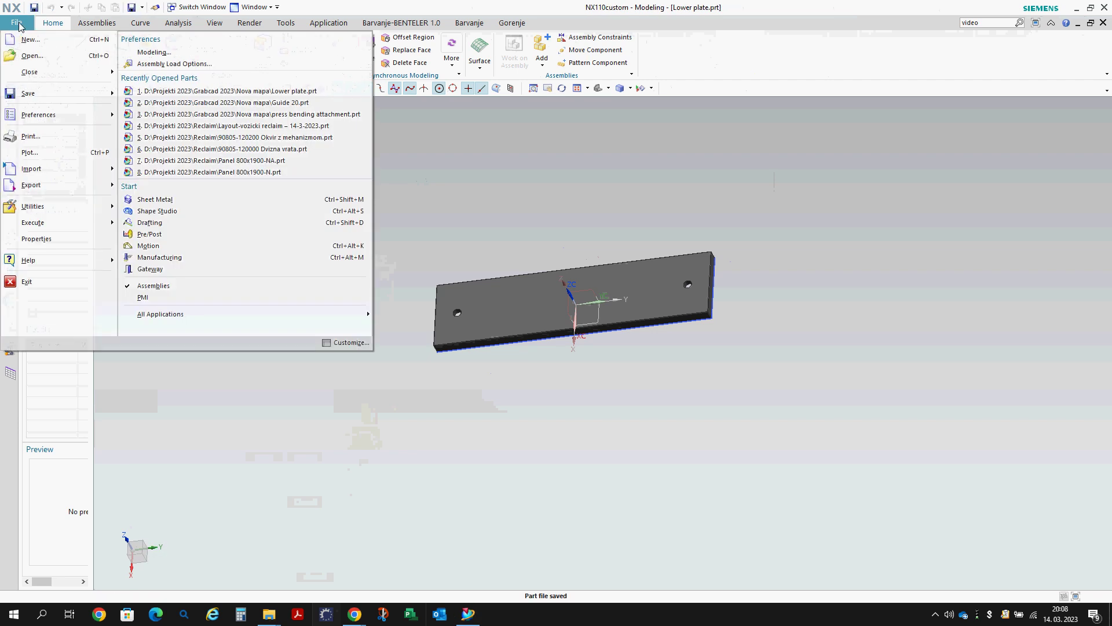
pyautogui.click(26, 41)
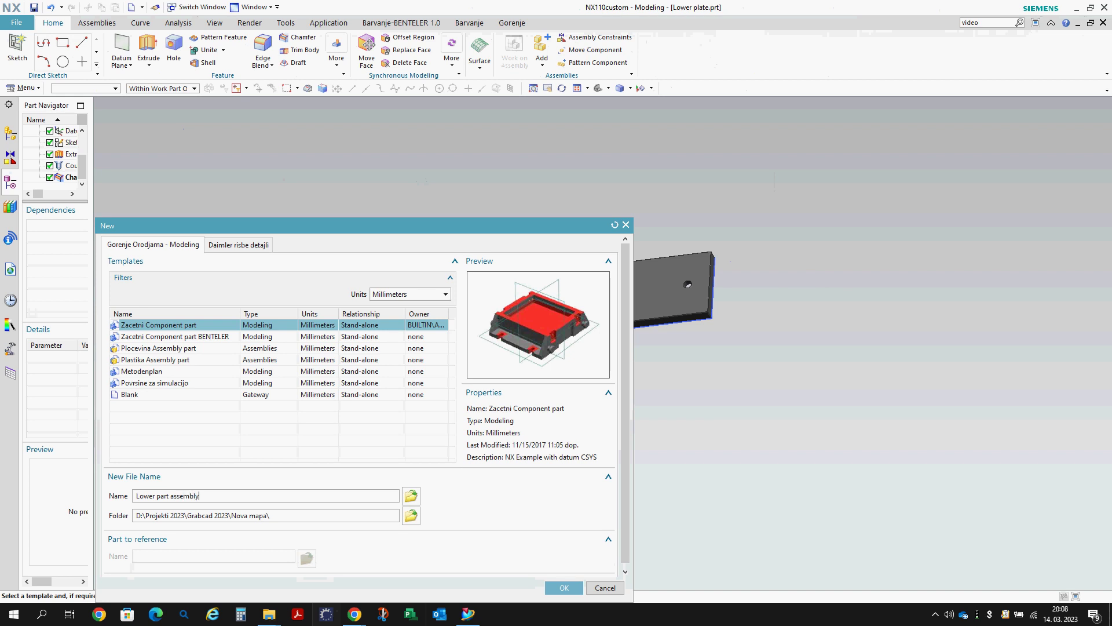
pyautogui.press('Return')
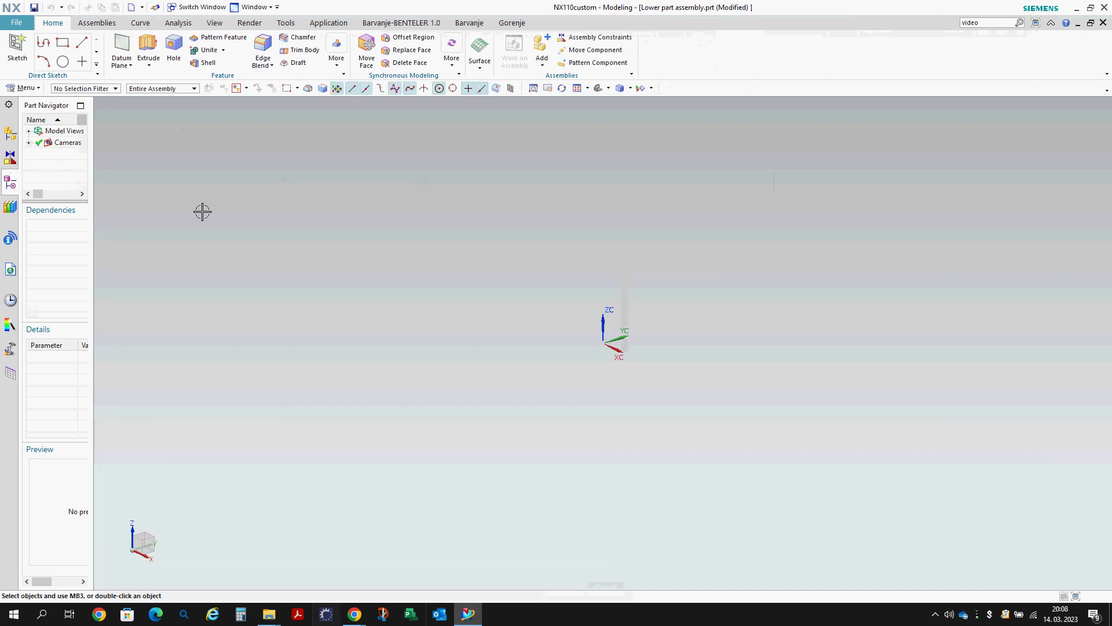
# - Add Guide 20.prt and Lower plate.prt together as components of the assembly
pyautogui.click(97, 23)
pyautogui.click(154, 49)
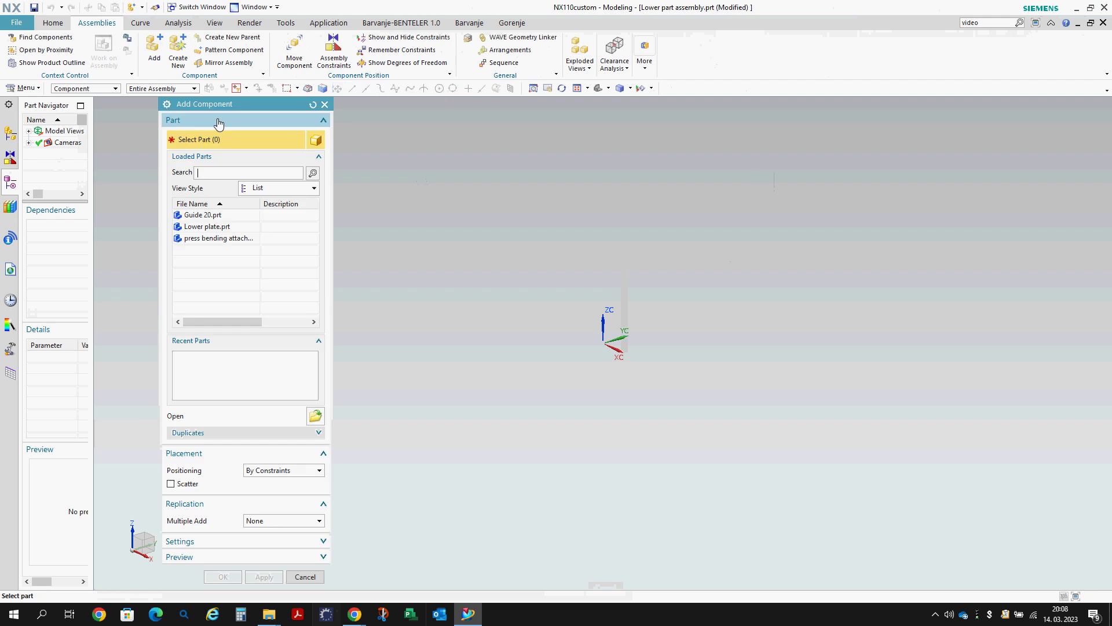
pyautogui.click(316, 416)
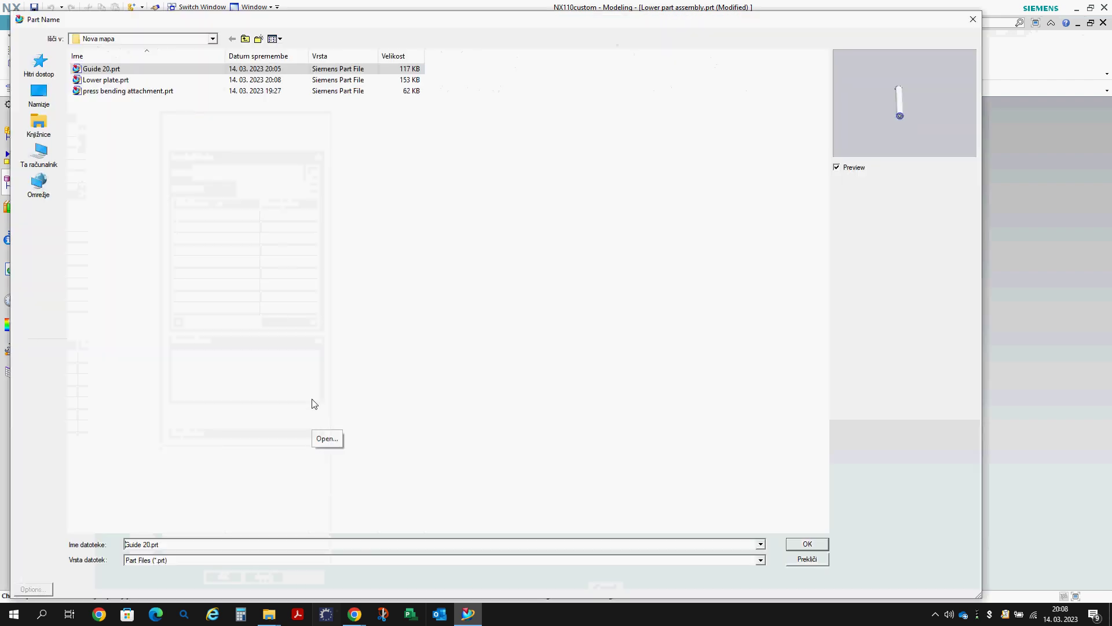
pyautogui.click(113, 80)
pyautogui.keyDown('ctrl'); pyautogui.click(102, 68); pyautogui.keyUp('ctrl')
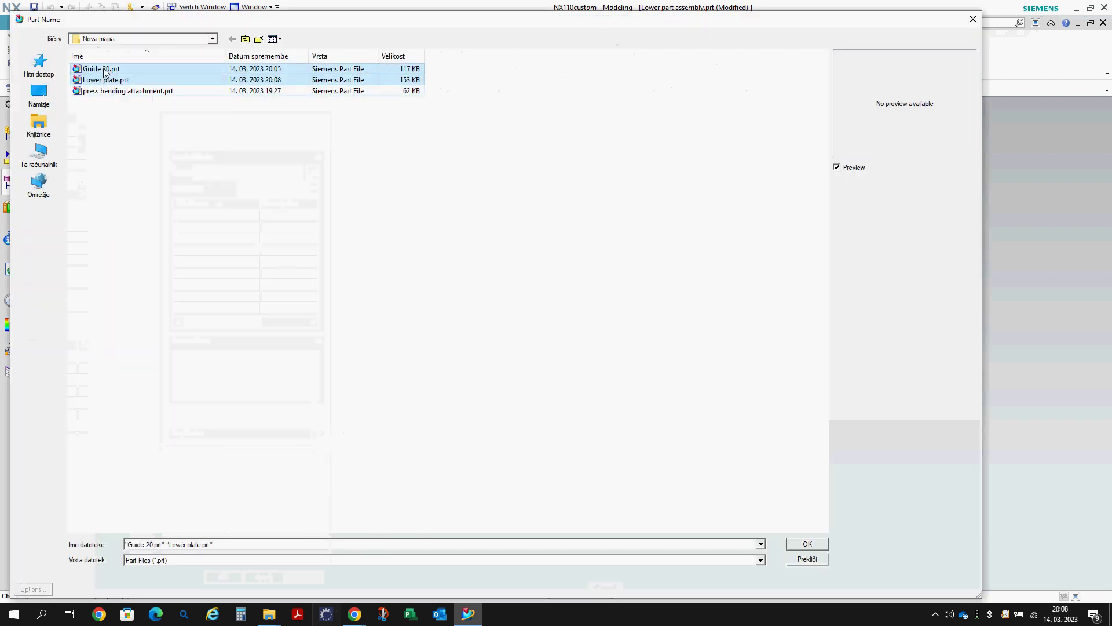
pyautogui.click(806, 545)
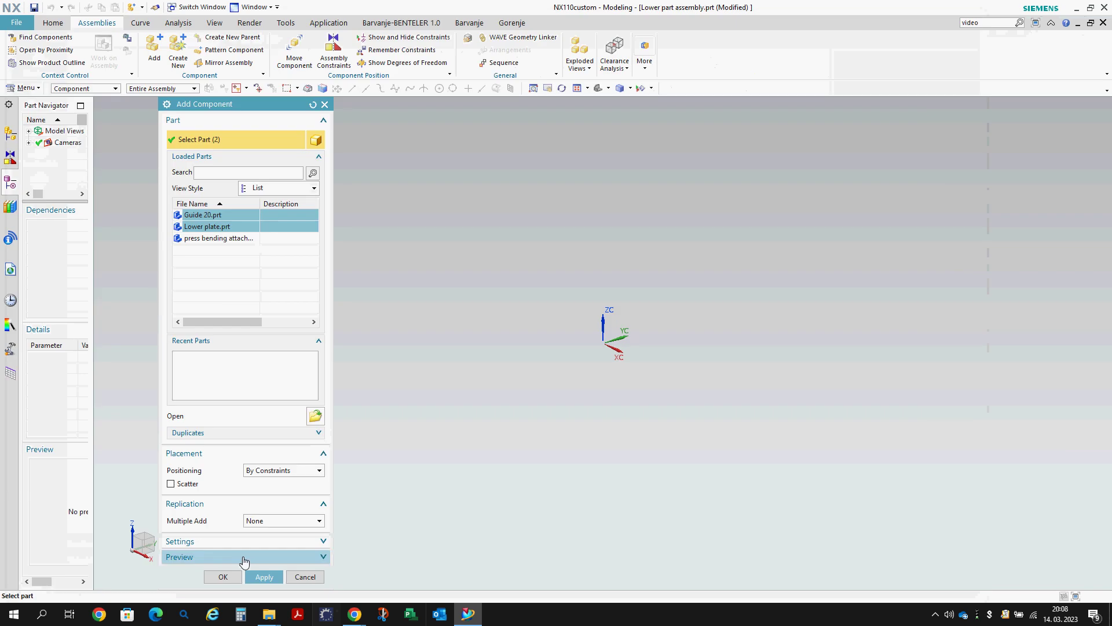
pyautogui.click(223, 576)
pyautogui.click(223, 325)
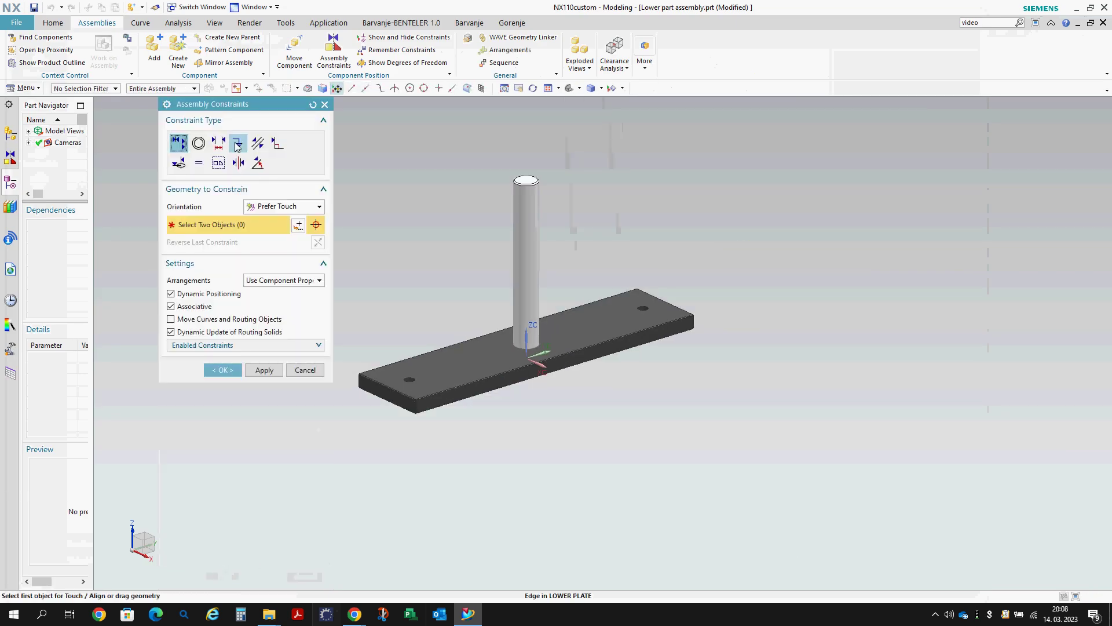
# - Fix the lower plate in place and move the guide rod up along ZC, clear of the plate
pyautogui.click(237, 145)
pyautogui.press('Escape')
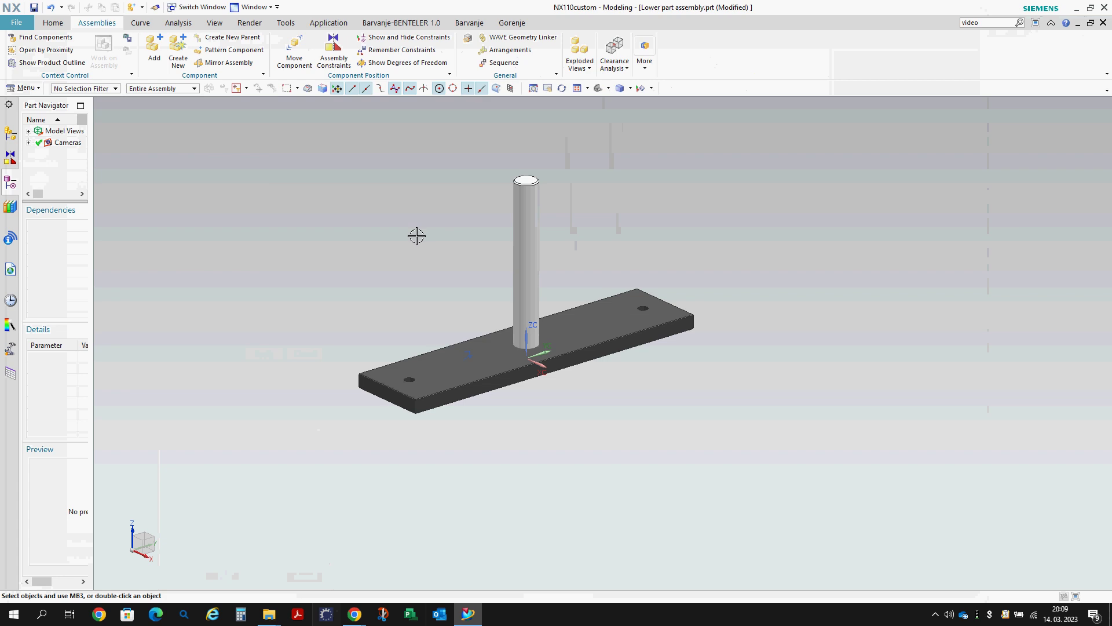
pyautogui.click(524, 244)
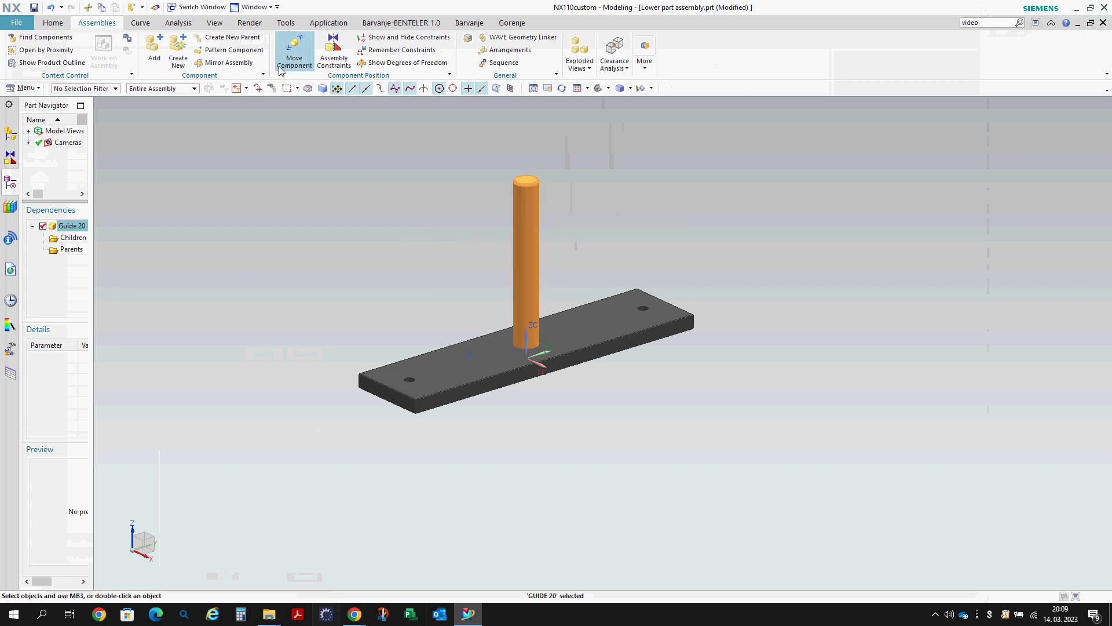
pyautogui.click(294, 53)
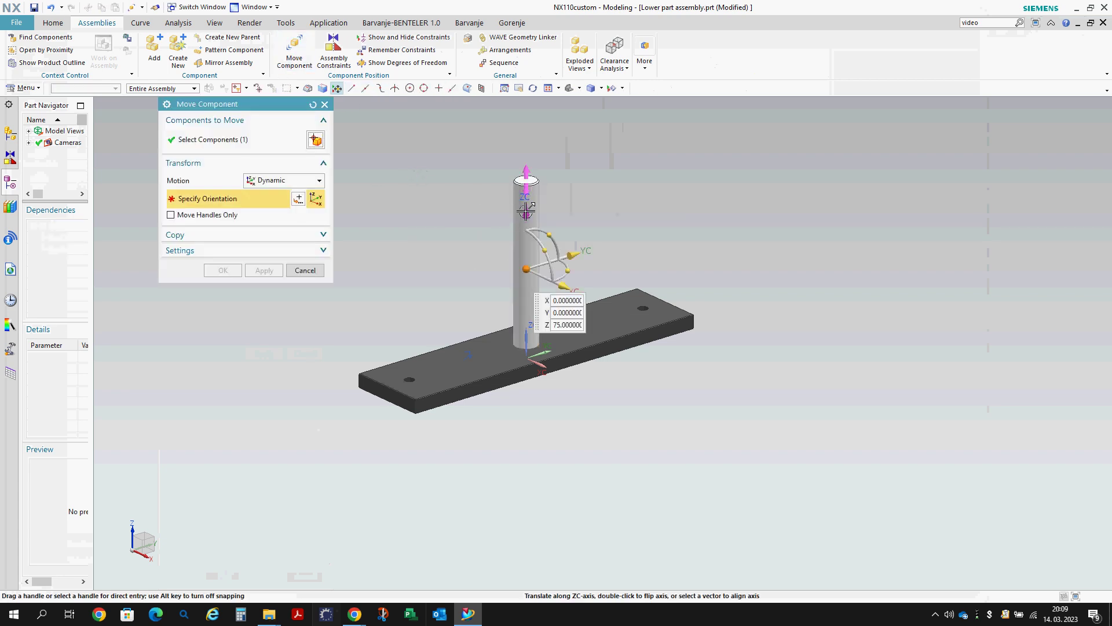
pyautogui.moveTo(529, 184); pyautogui.dragTo(522, 179)
pyautogui.press('Escape')
# - Add a second Guide 20 and constrain its bottom edge concentric with the hole at the plate's far end
pyautogui.click(523, 240)
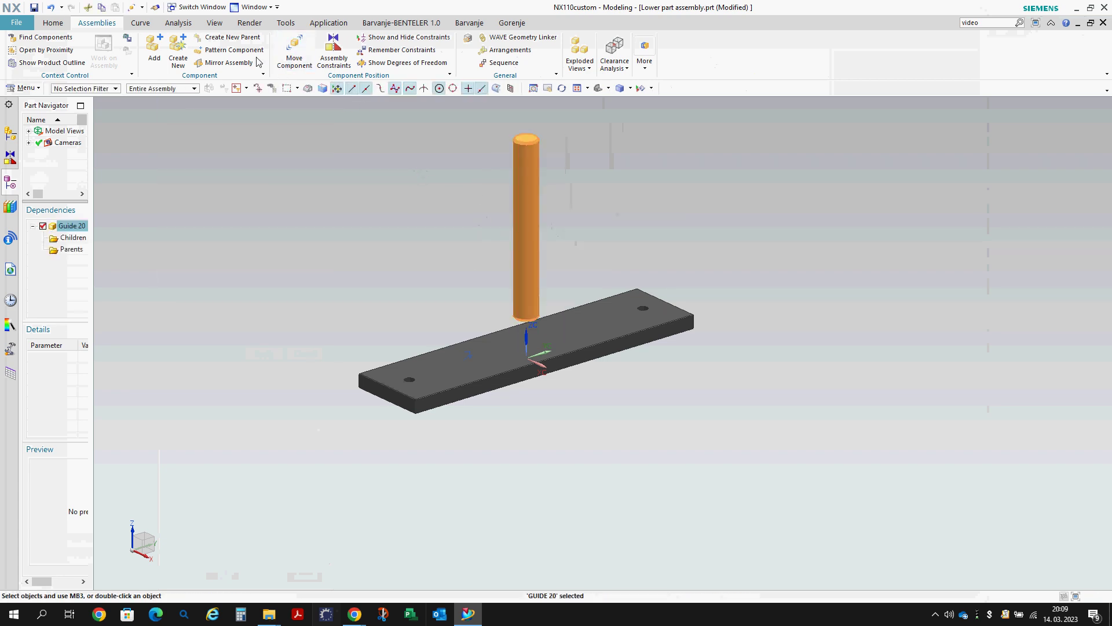
pyautogui.click(154, 51)
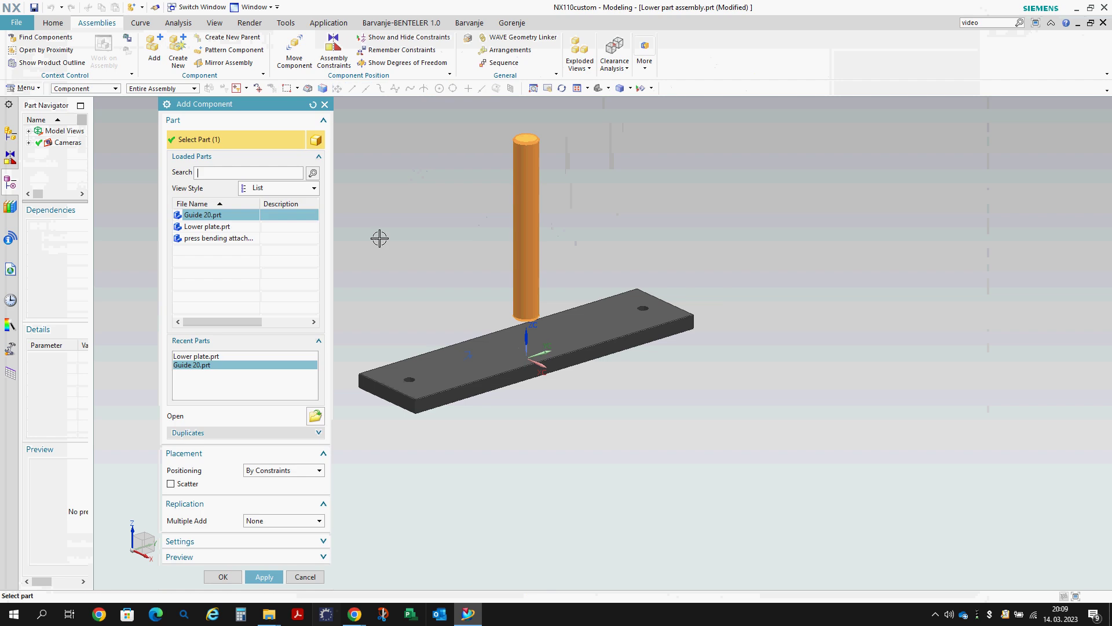
pyautogui.click(221, 577)
pyautogui.click(199, 144)
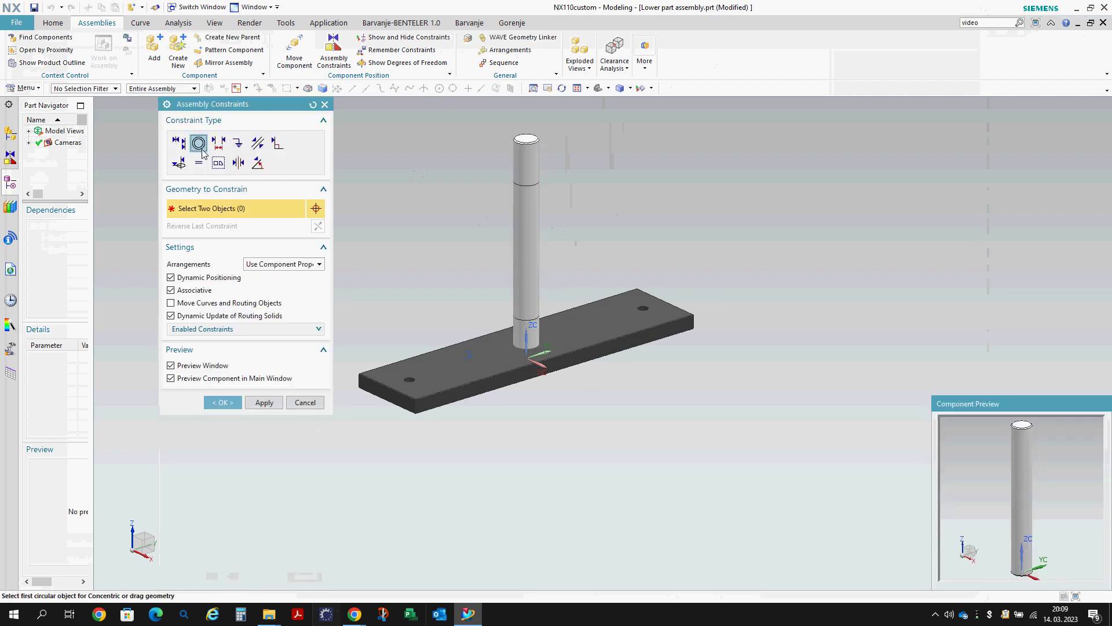
pyautogui.scroll(4, 1020, 572)
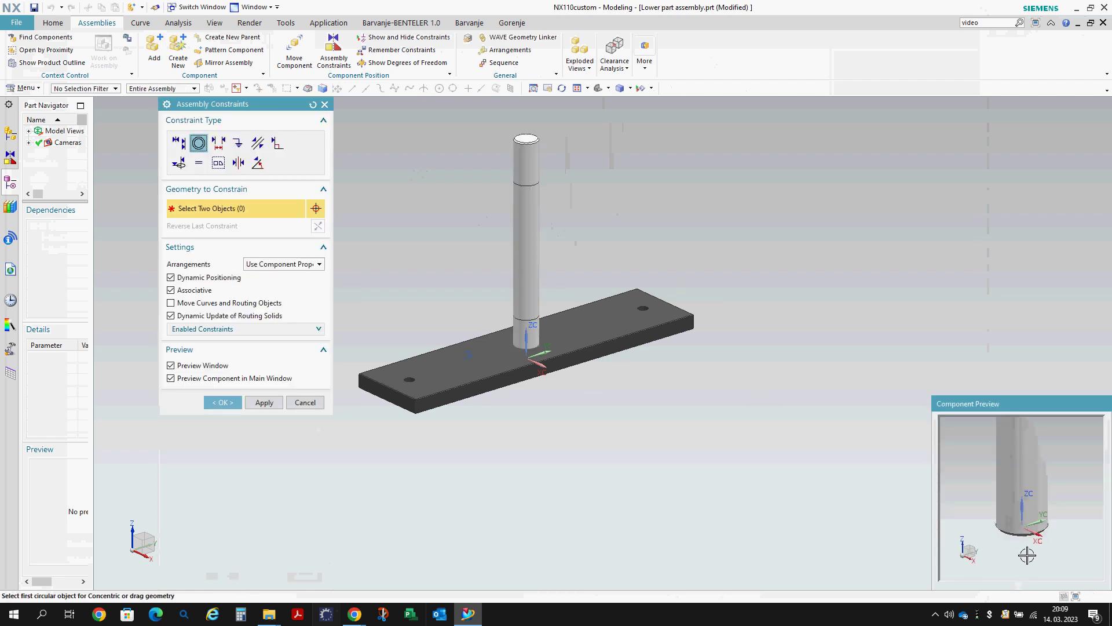
pyautogui.scroll(2, 1020, 530)
pyautogui.click(1022, 528)
pyautogui.scroll(3, 643, 308)
pyautogui.click(661, 324)
# - Constrain the raised guide rod's bottom edge concentric with the plate's free hole and finish the assembly constraints
pyautogui.scroll(4, 410, 342)
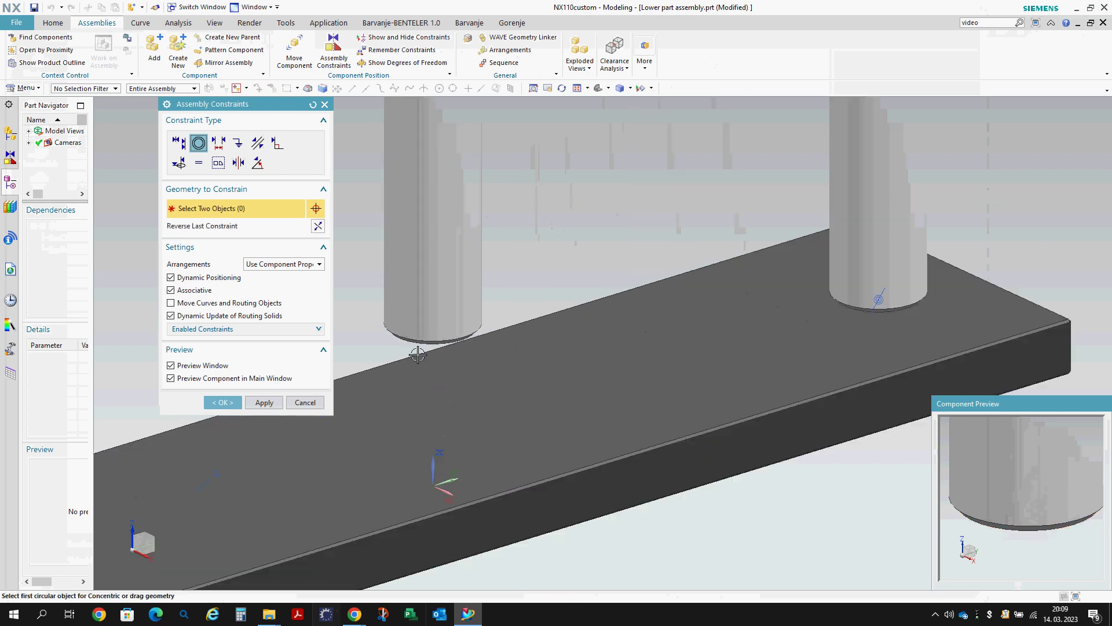
pyautogui.click(494, 334)
pyautogui.scroll(-7, 603, 304)
pyautogui.scroll(3, 484, 376)
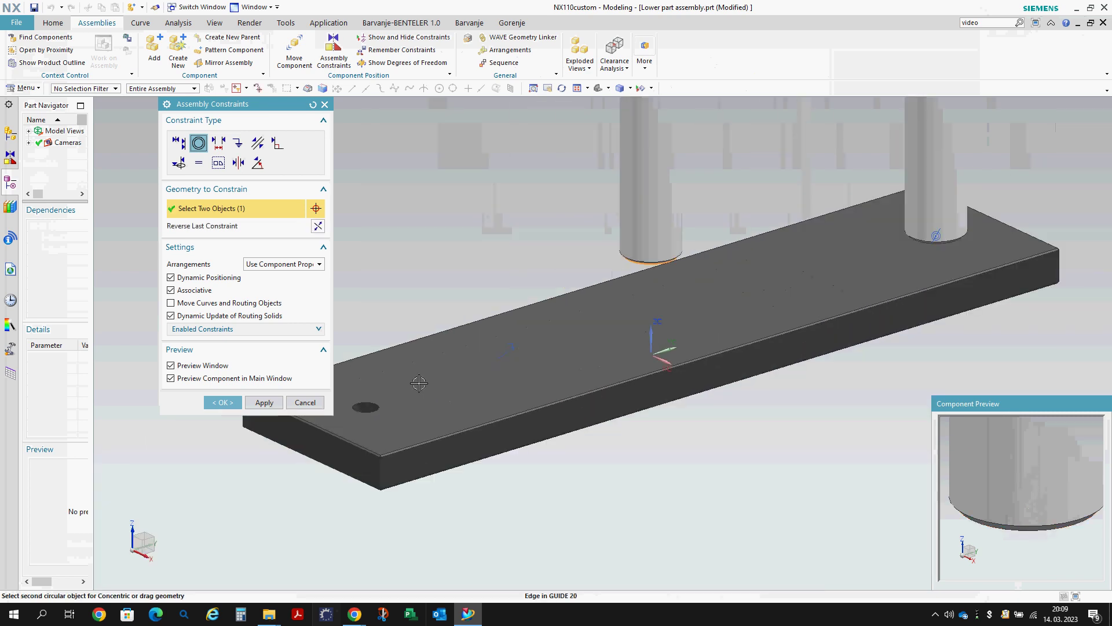
pyautogui.click(373, 404)
pyautogui.scroll(-3, 374, 403)
pyautogui.middleClick(489, 311)
pyautogui.moveTo(489, 310); pyautogui.dragTo(450, 296, button='middle')
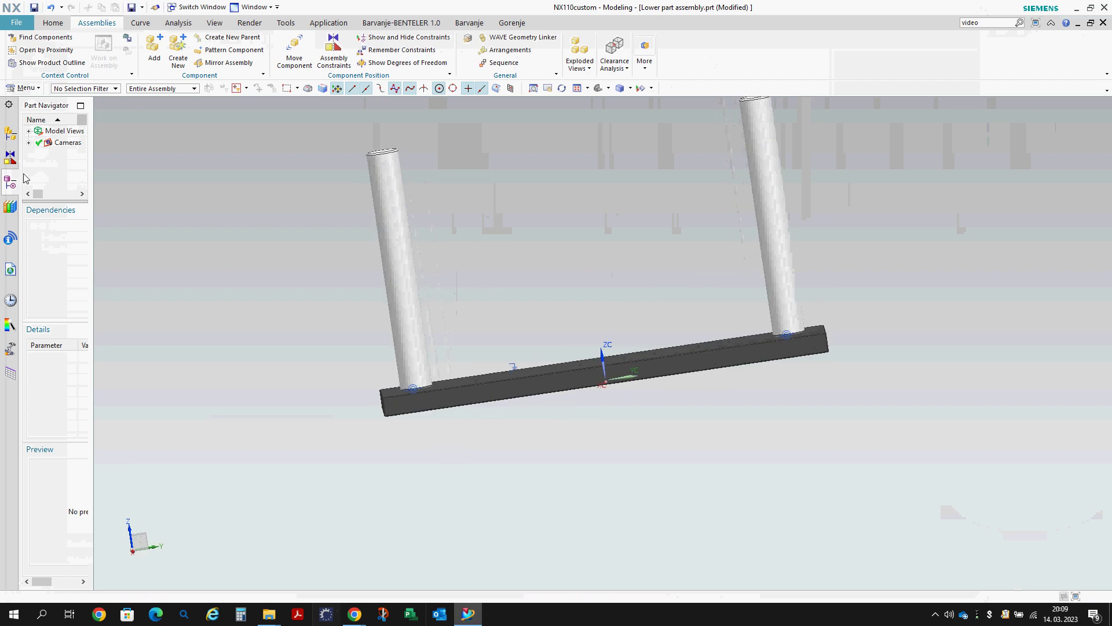
# - Browse the DIN reuse library to its socket head screws
pyautogui.click(12, 212)
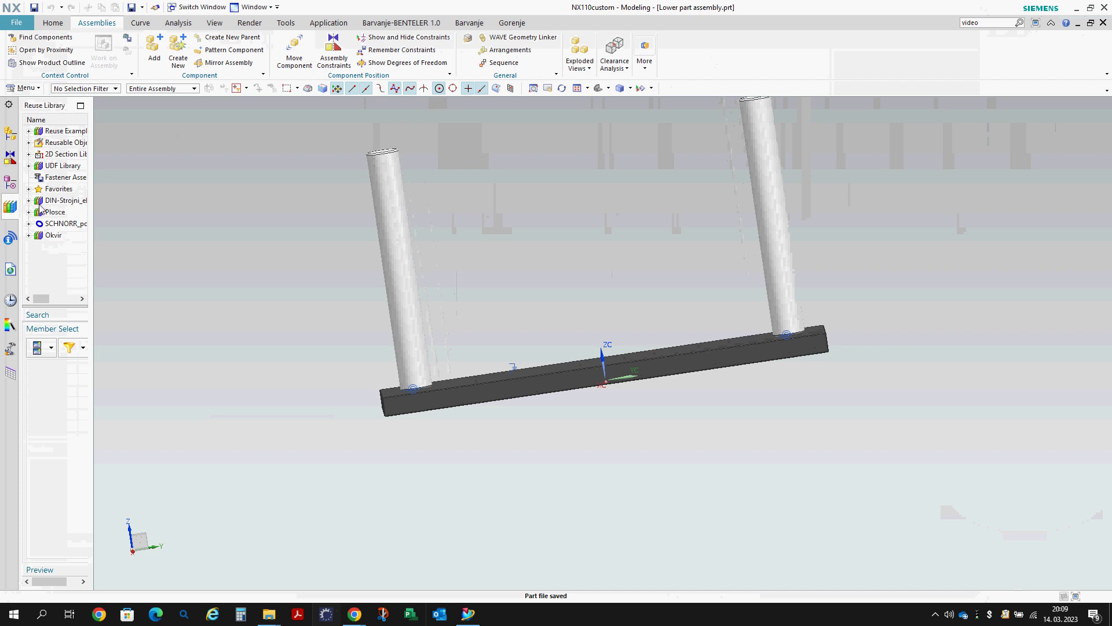
pyautogui.click(28, 200)
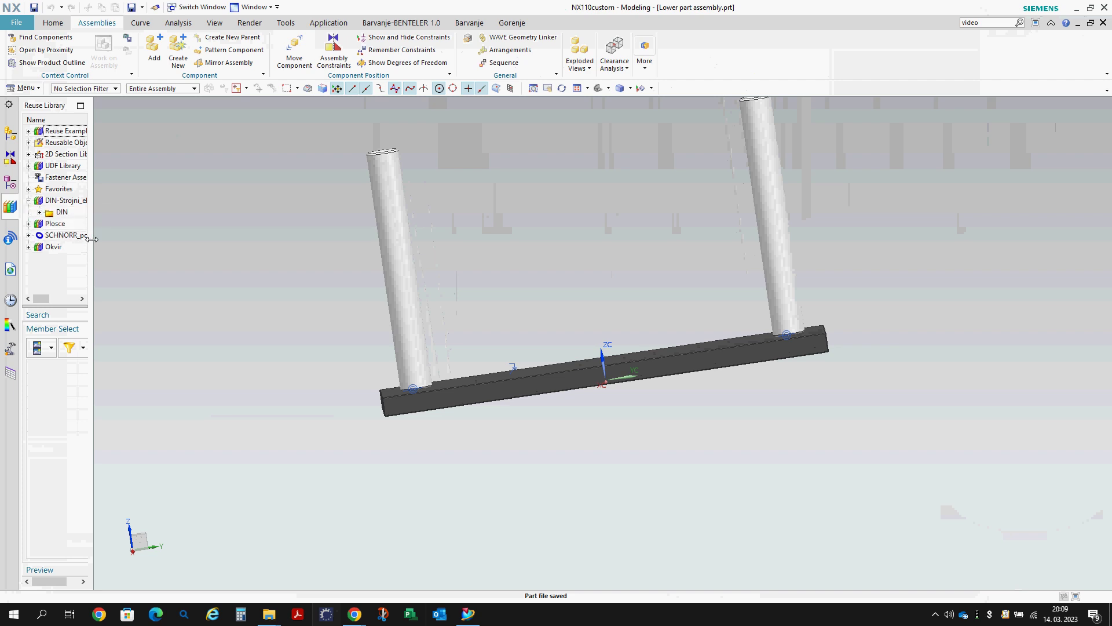
pyautogui.moveTo(91, 239); pyautogui.dragTo(120, 240)
pyautogui.click(40, 213)
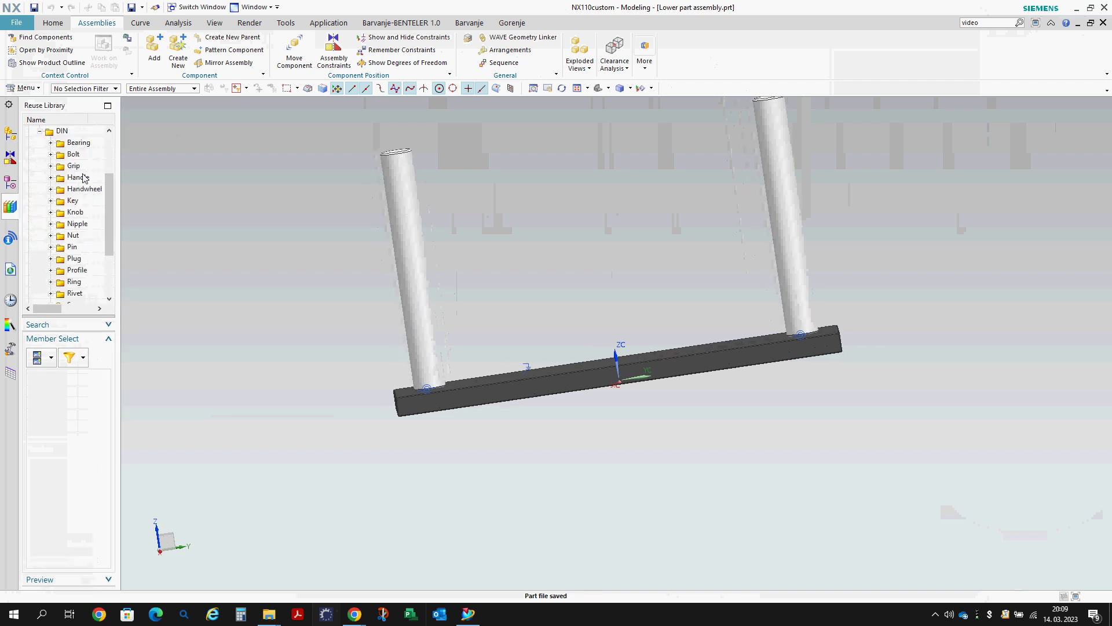
pyautogui.scroll(-1, 75, 244)
pyautogui.click(78, 271)
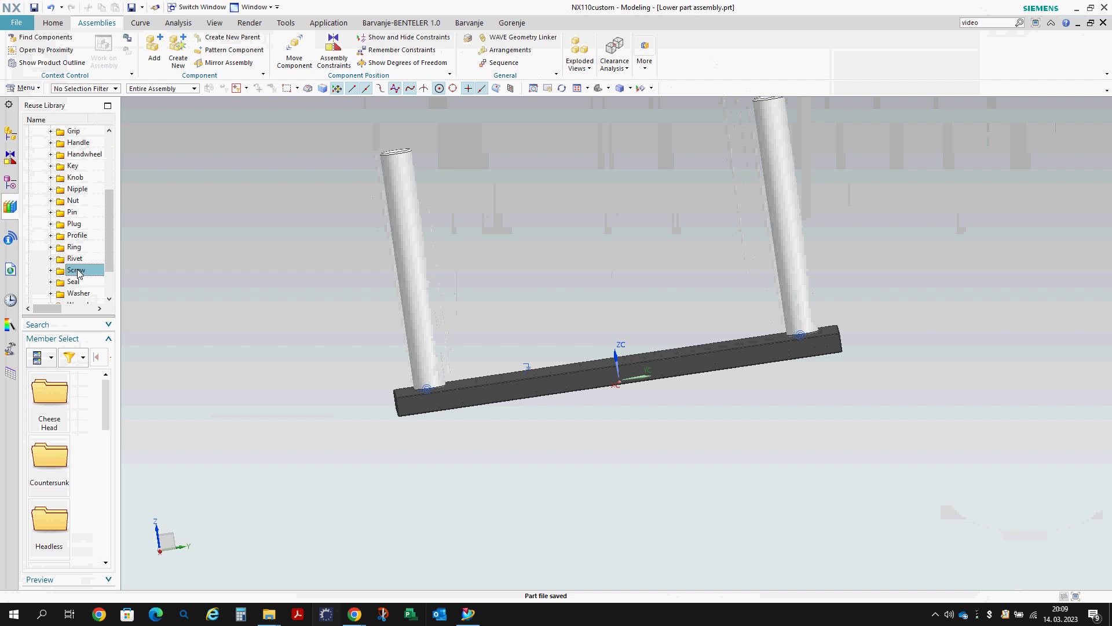
pyautogui.click(51, 272)
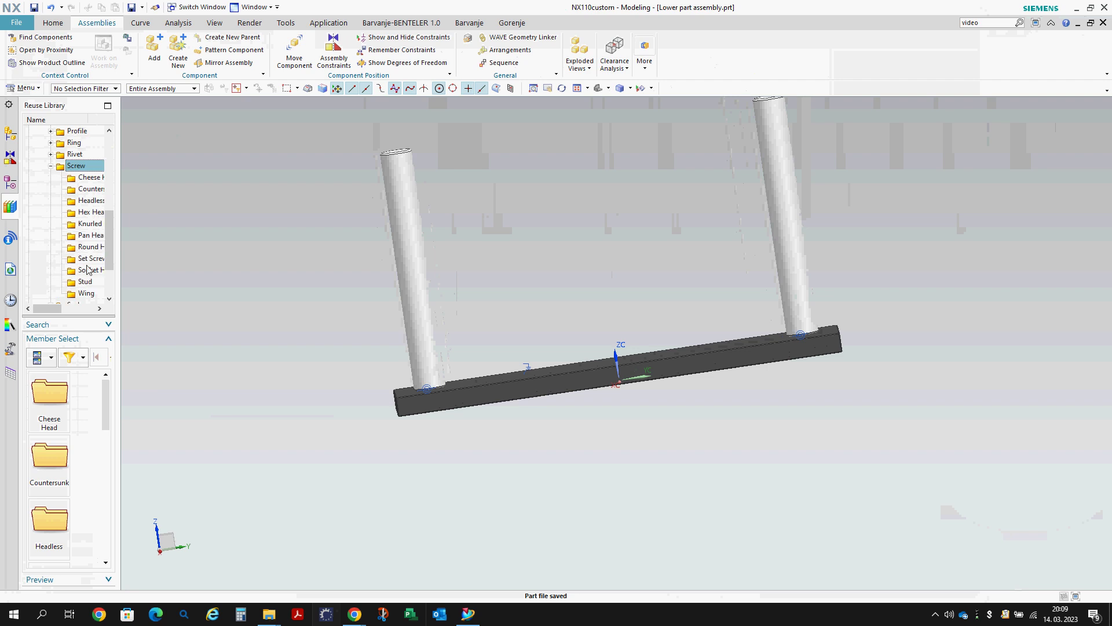
pyautogui.click(84, 271)
# - Insert a Hex Socket C-sunk screw of size M8 and length 20 beside the guide rods, copying its component name
pyautogui.moveTo(58, 464); pyautogui.dragTo(276, 273)
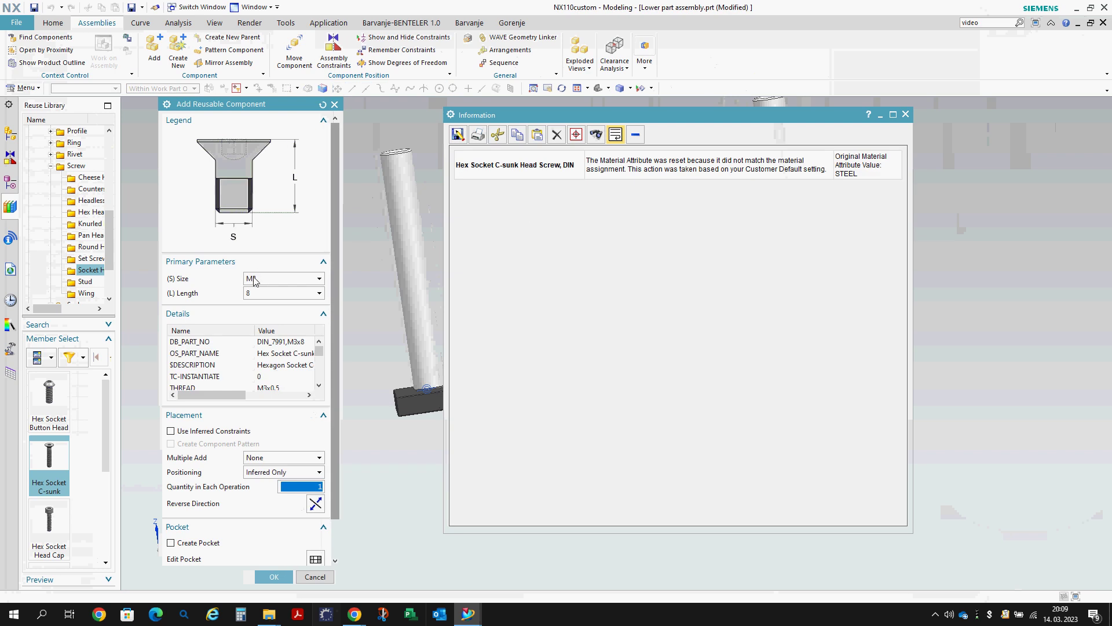
pyautogui.click(255, 280)
pyautogui.click(269, 330)
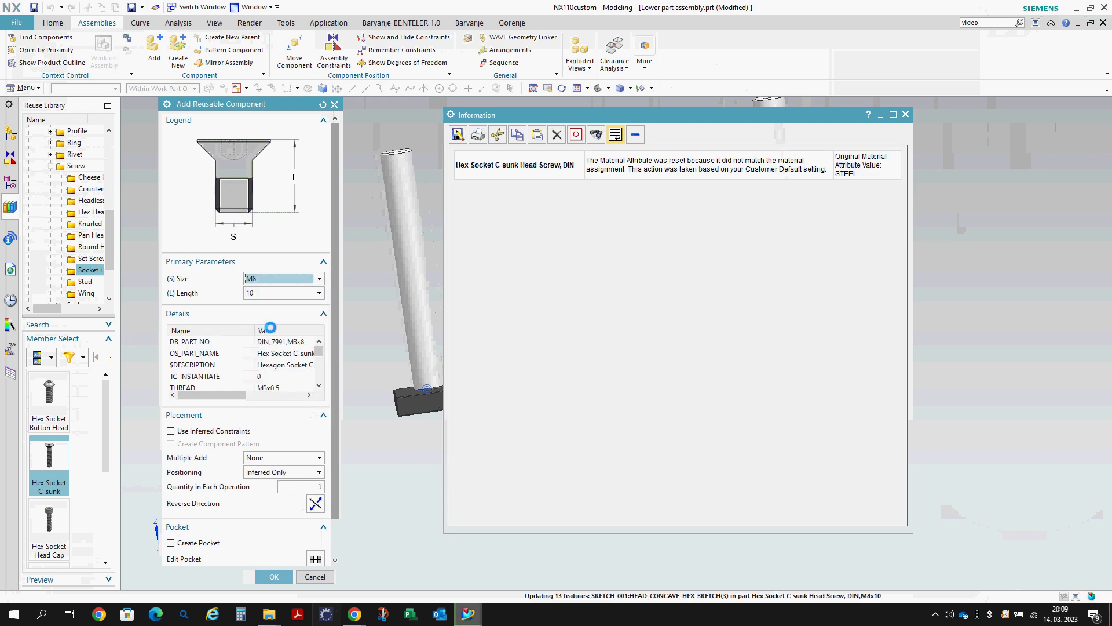
pyautogui.click(268, 294)
pyautogui.click(258, 329)
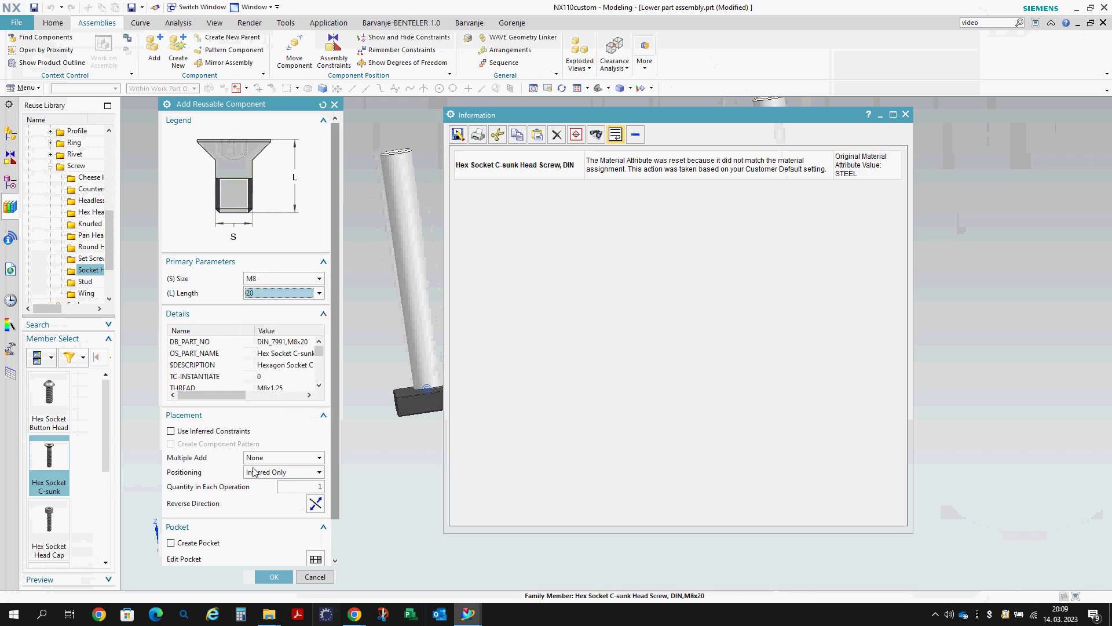
pyautogui.scroll(-1, 253, 471)
pyautogui.click(247, 539)
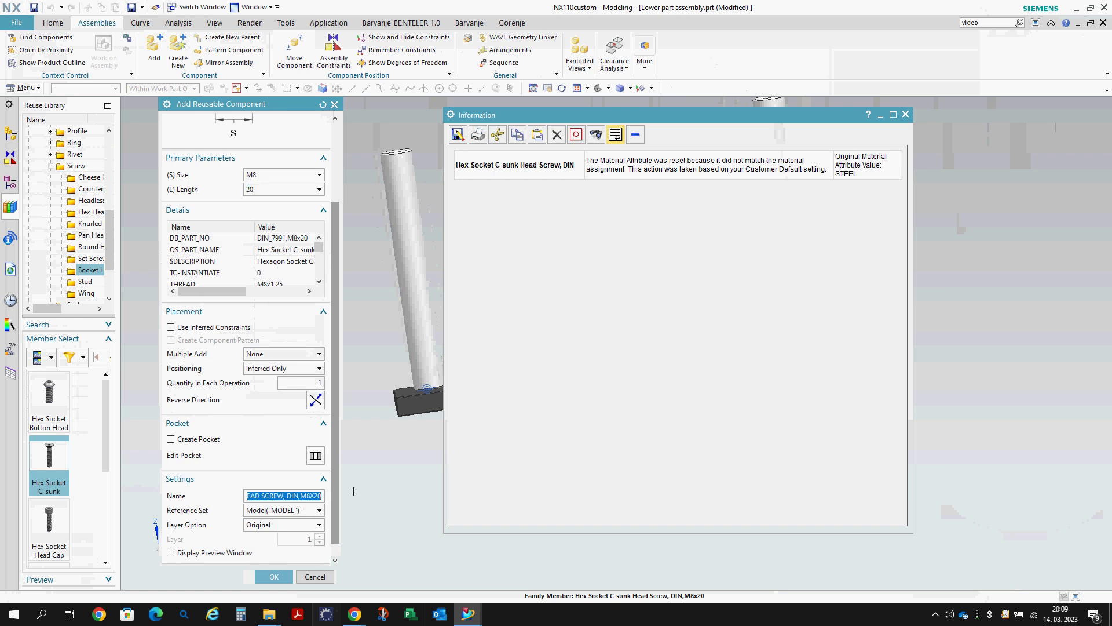
pyautogui.click(273, 576)
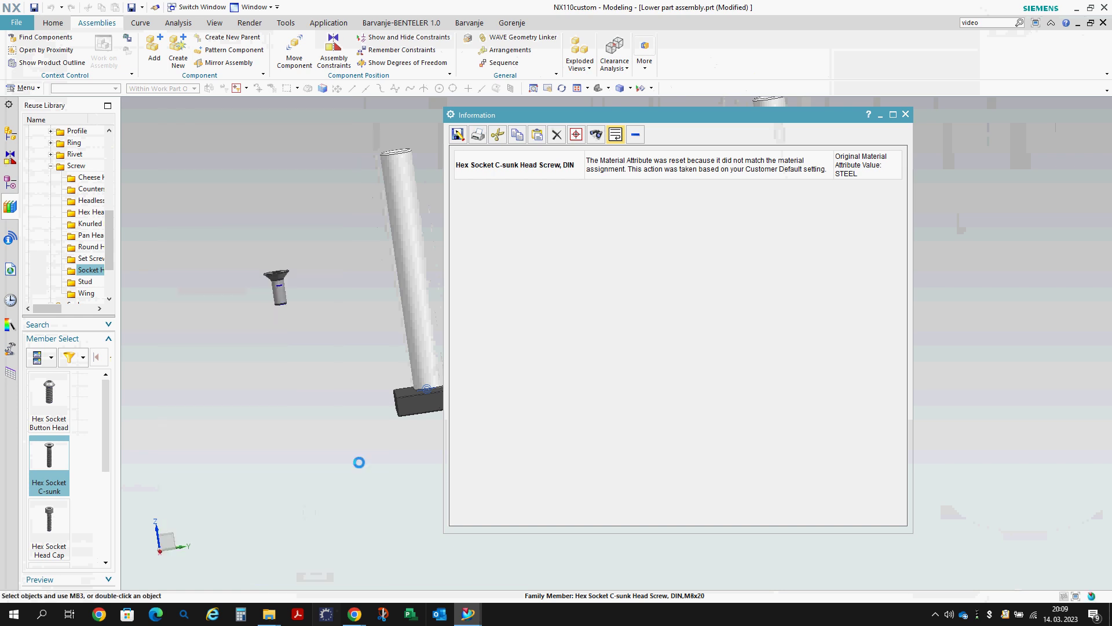
pyautogui.click(905, 115)
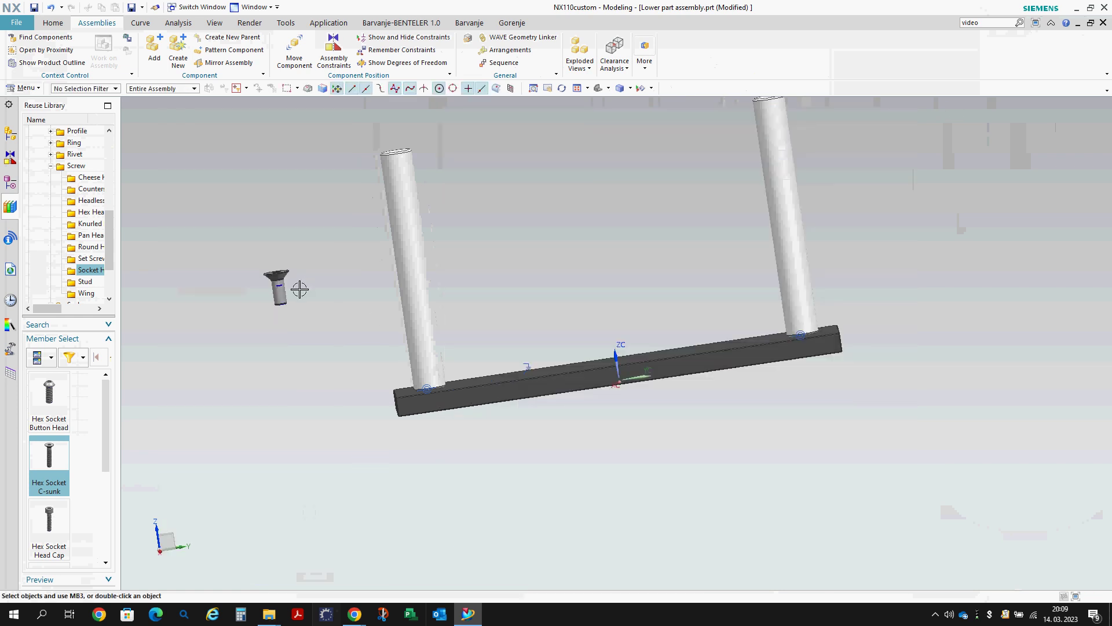
# - Make the countersunk screw the displayed part and save it under its copied component name in the Nova mapa folder
pyautogui.rightClick(278, 293)
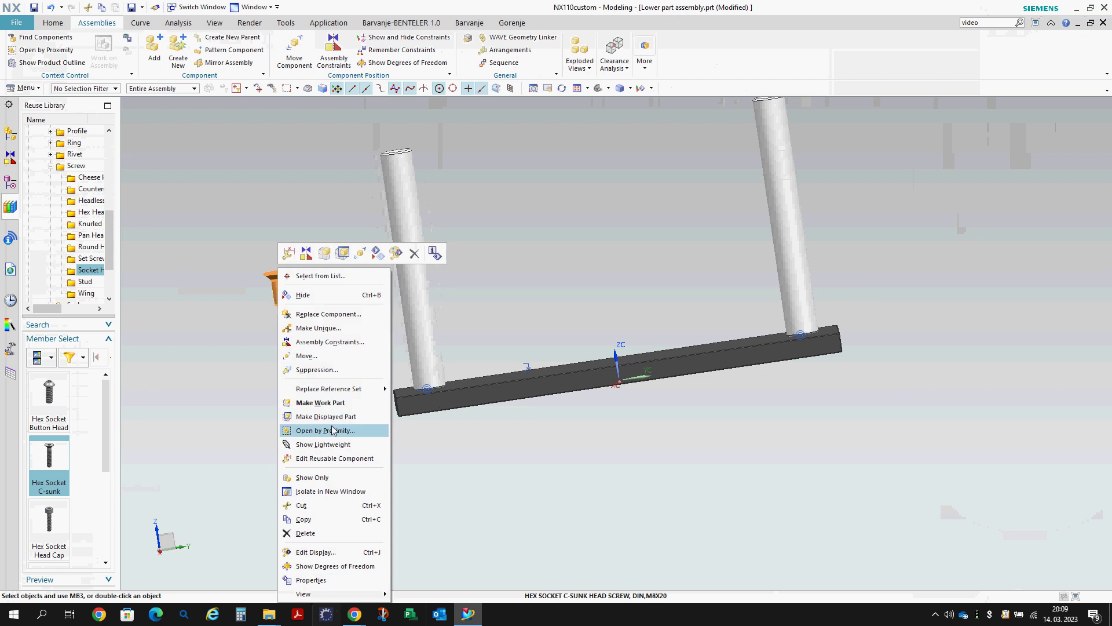
pyautogui.click(331, 415)
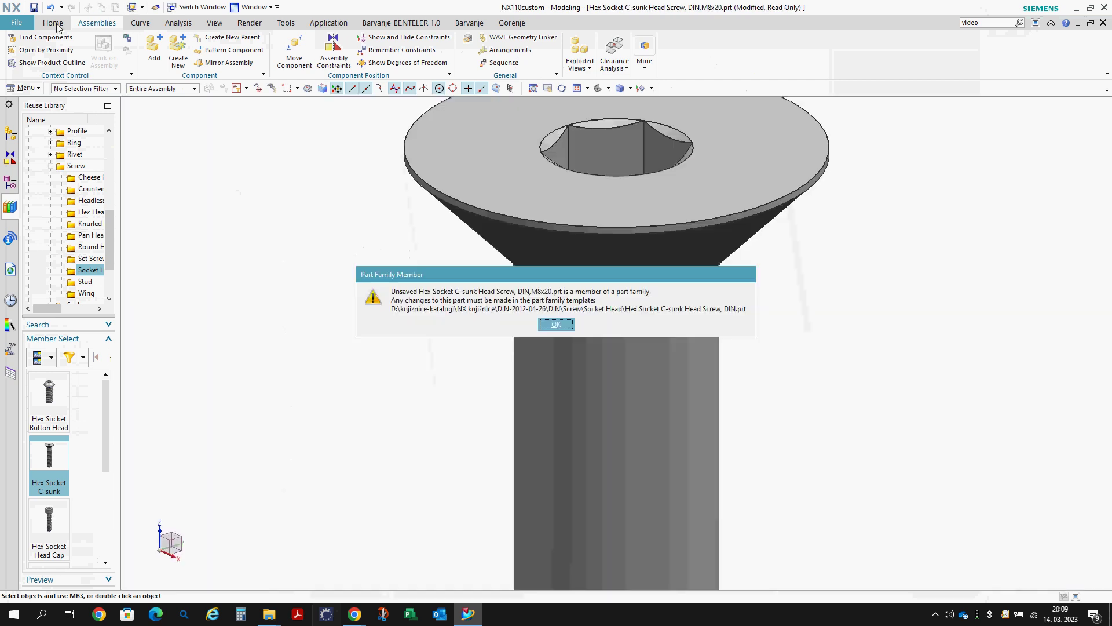
pyautogui.click(554, 325)
pyautogui.click(16, 22)
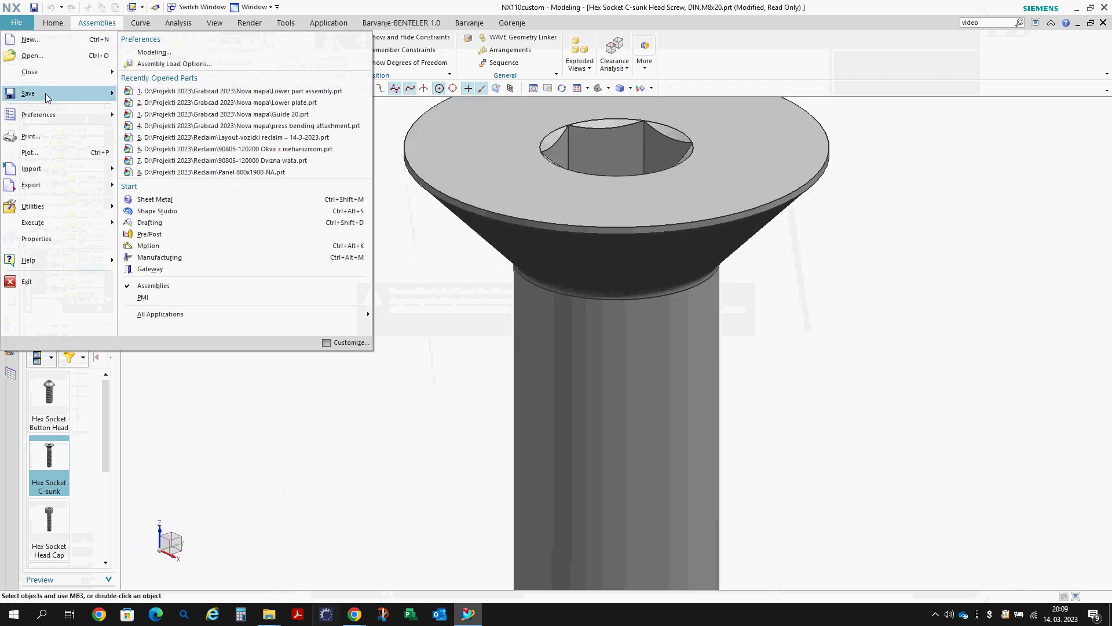
pyautogui.moveTo(47, 99)
pyautogui.click(150, 99)
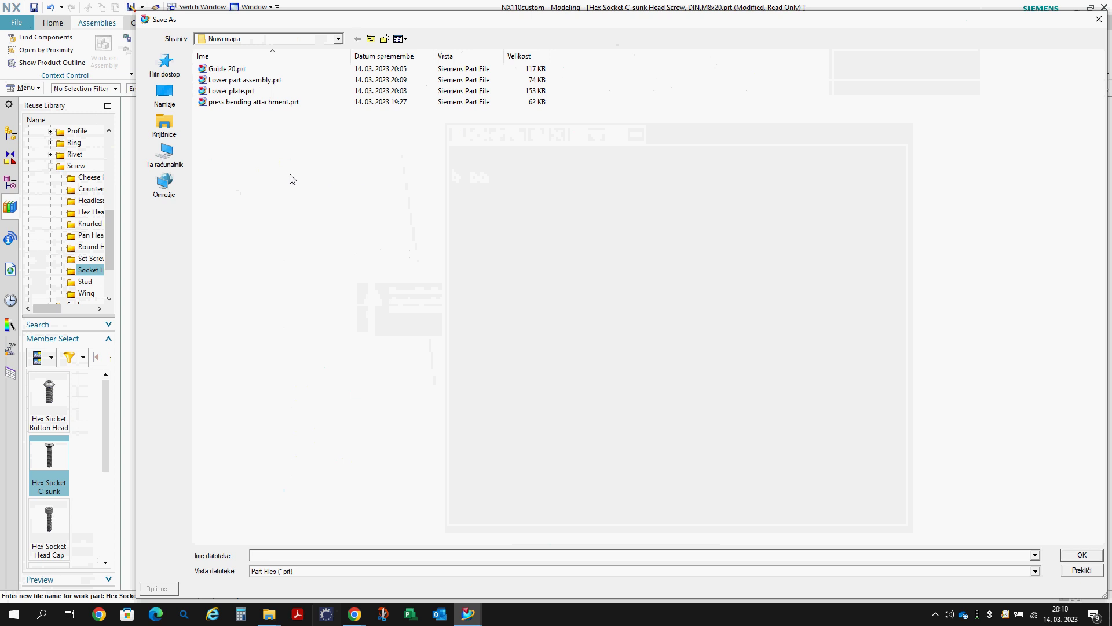
pyautogui.write('HEX SOCKET C-SUNK HEAD SCREW, DIN,M8X20')
pyautogui.press('Return')
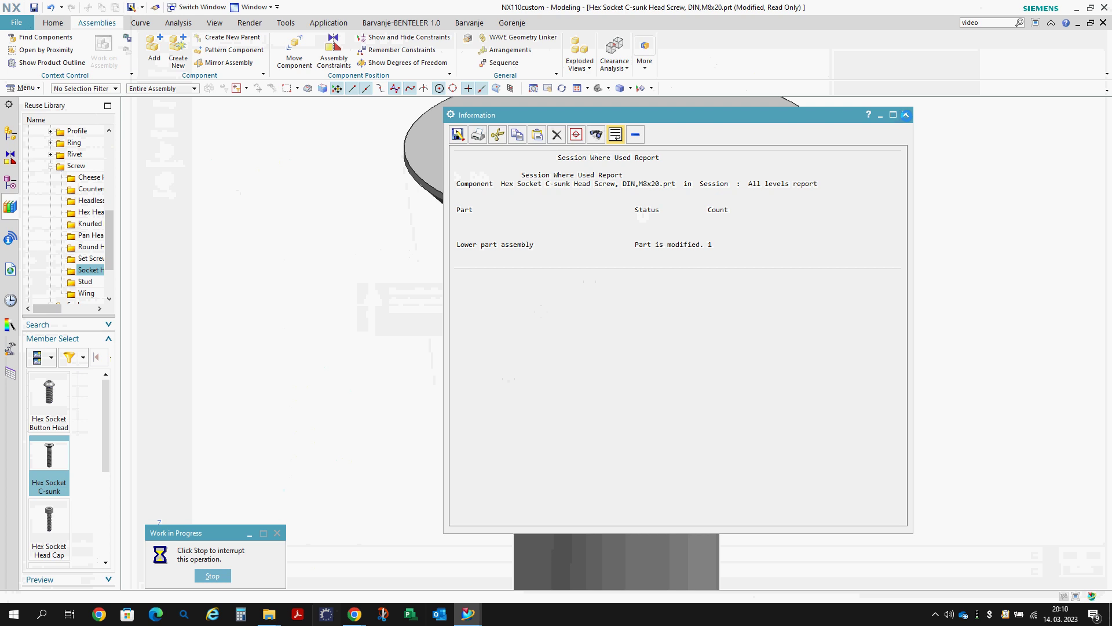
# - Dismiss the session where-used report and return to the Lower part assembly
pyautogui.click(906, 114)
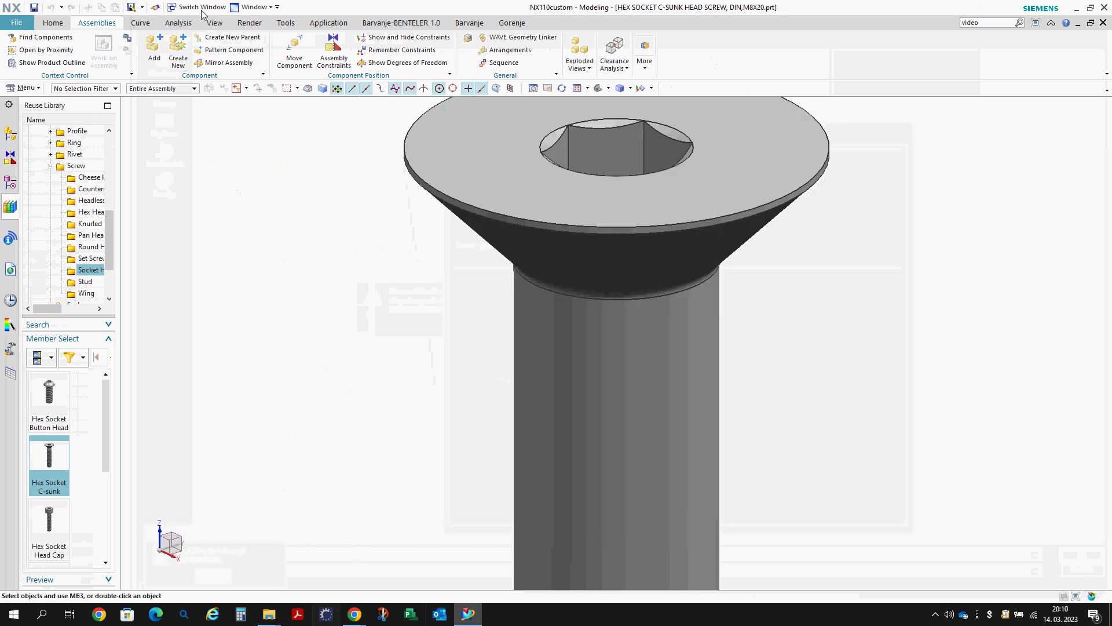
pyautogui.click(197, 7)
pyautogui.click(419, 285)
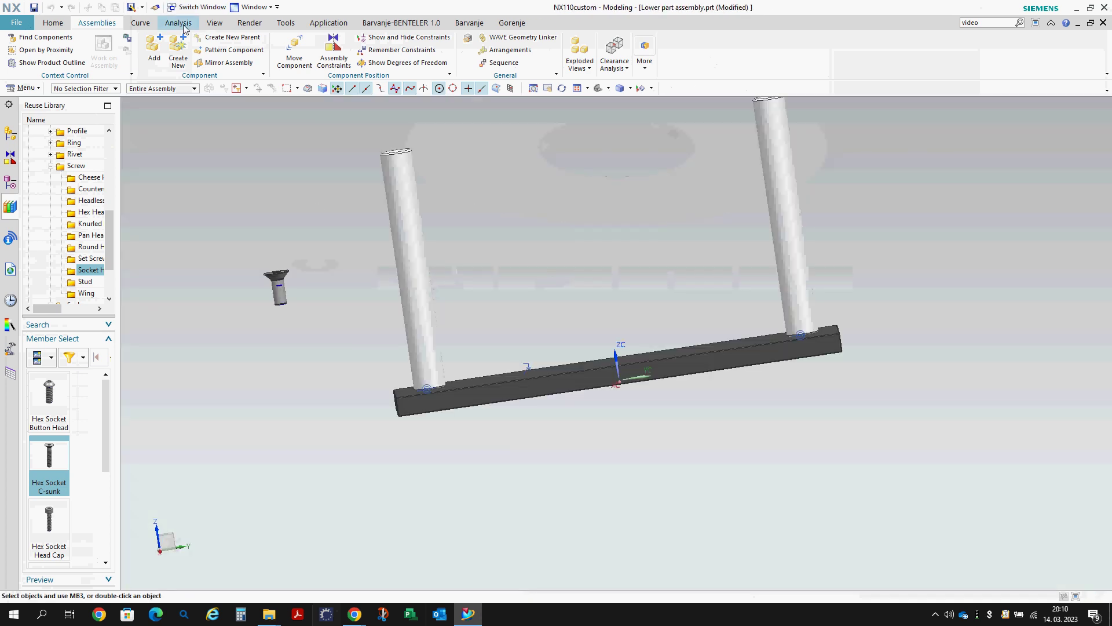
# - Align the countersunk screw's centerline with the axis of the nearest guide rod using a Touch Align constraint
pyautogui.click(334, 51)
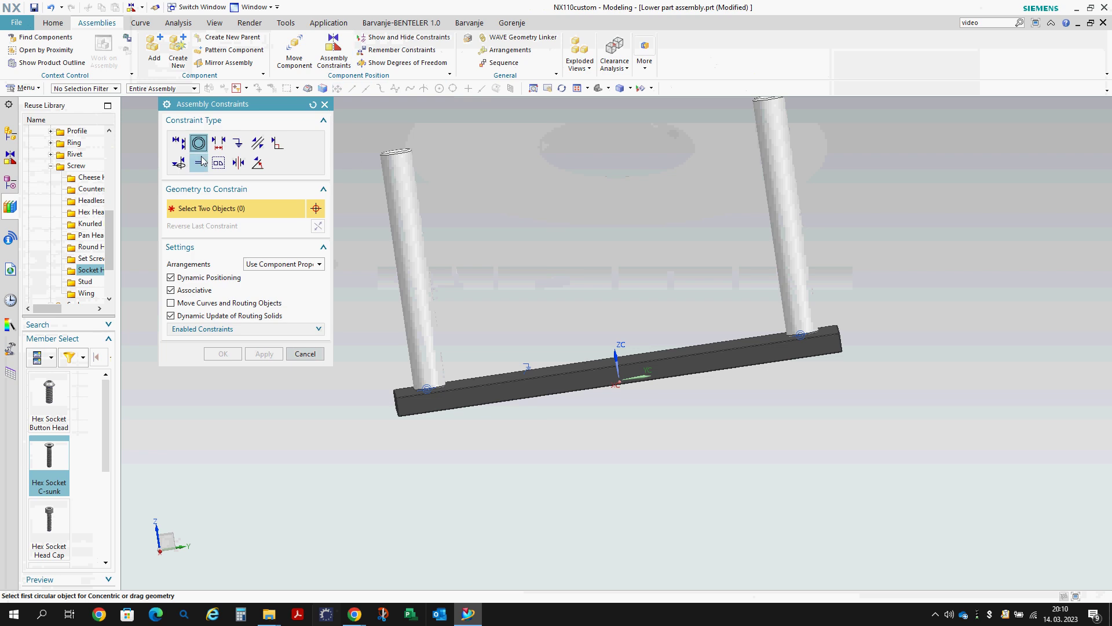
pyautogui.click(175, 149)
pyautogui.scroll(-3, 473, 254)
pyautogui.scroll(4, 371, 287)
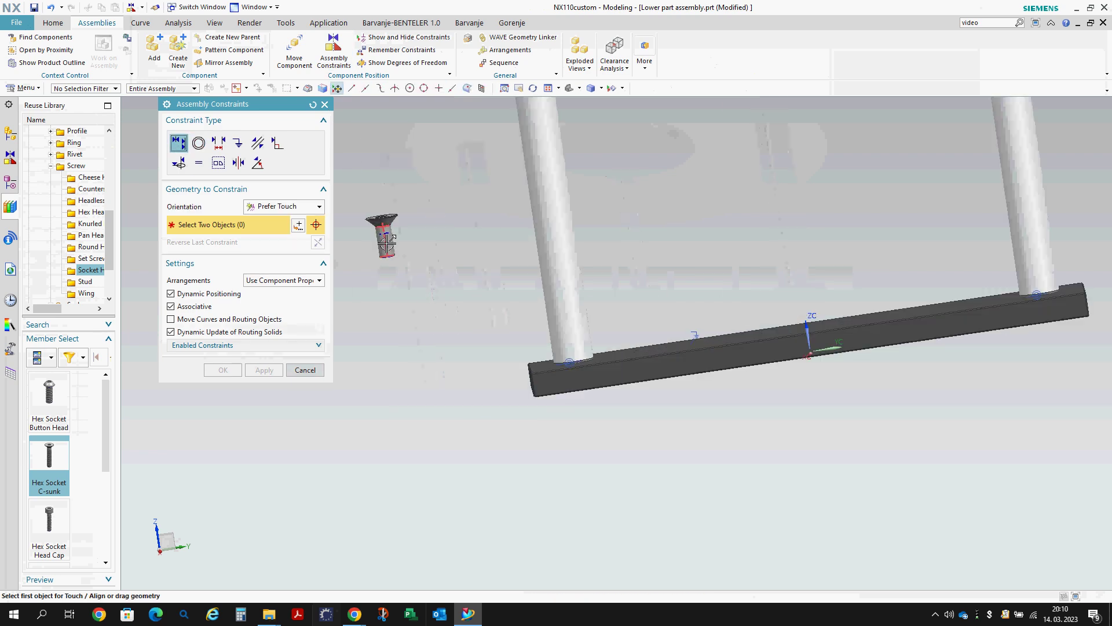
pyautogui.click(387, 244)
pyautogui.moveTo(476, 253); pyautogui.dragTo(509, 235, button='middle')
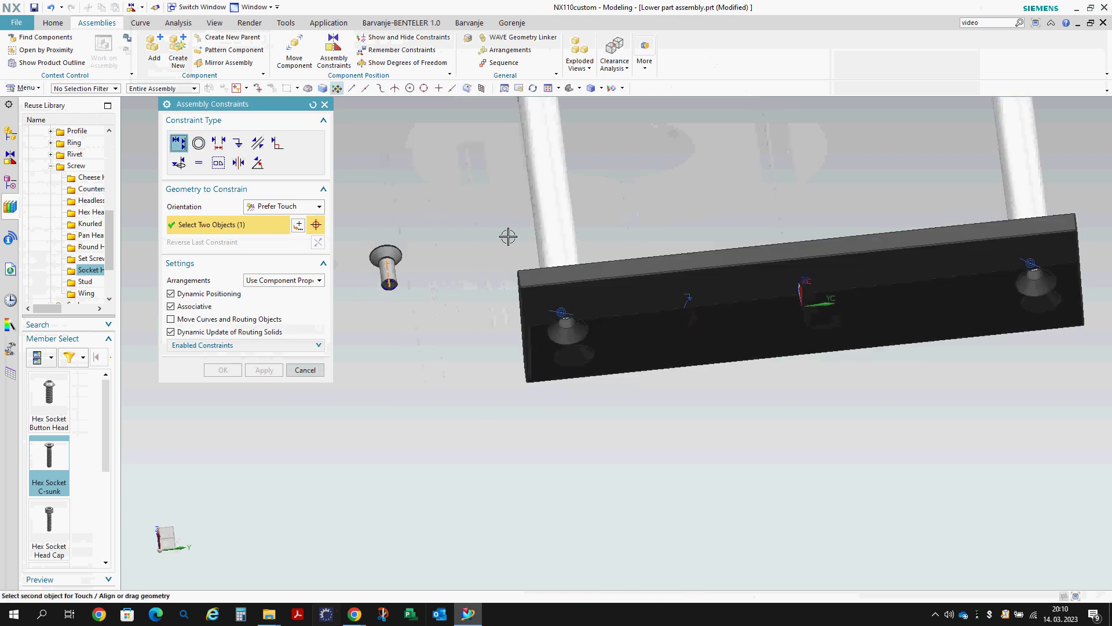
pyautogui.click(559, 224)
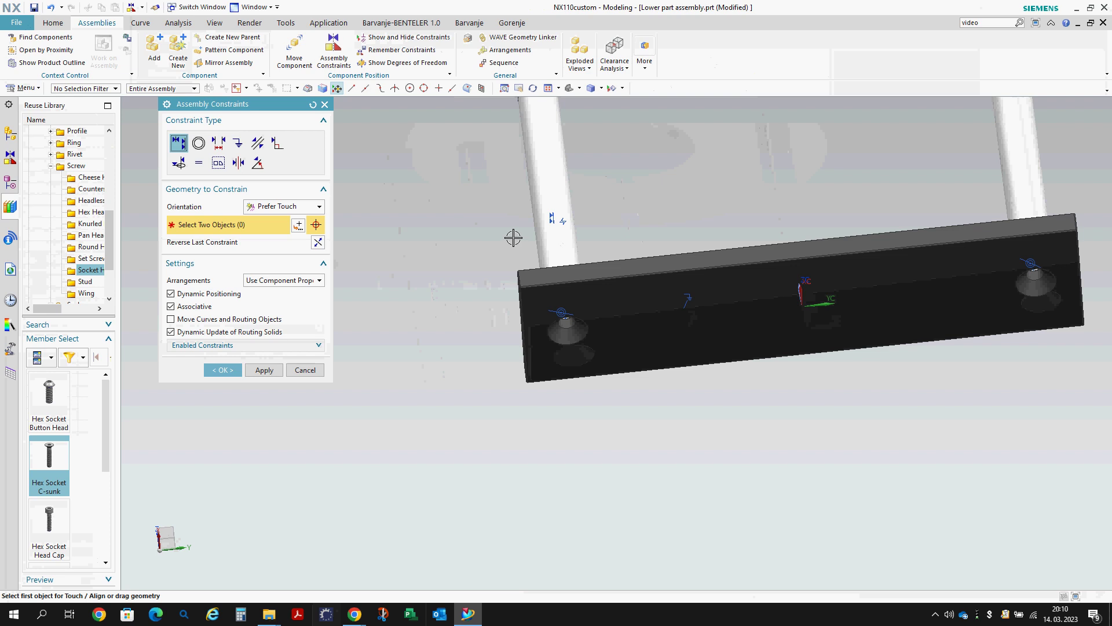
pyautogui.scroll(-2, 510, 261)
pyautogui.middleClick(481, 228)
# - Hide the Guide 20 rods and reverse the screw's alignment so its head points towards the plate
pyautogui.click(11, 133)
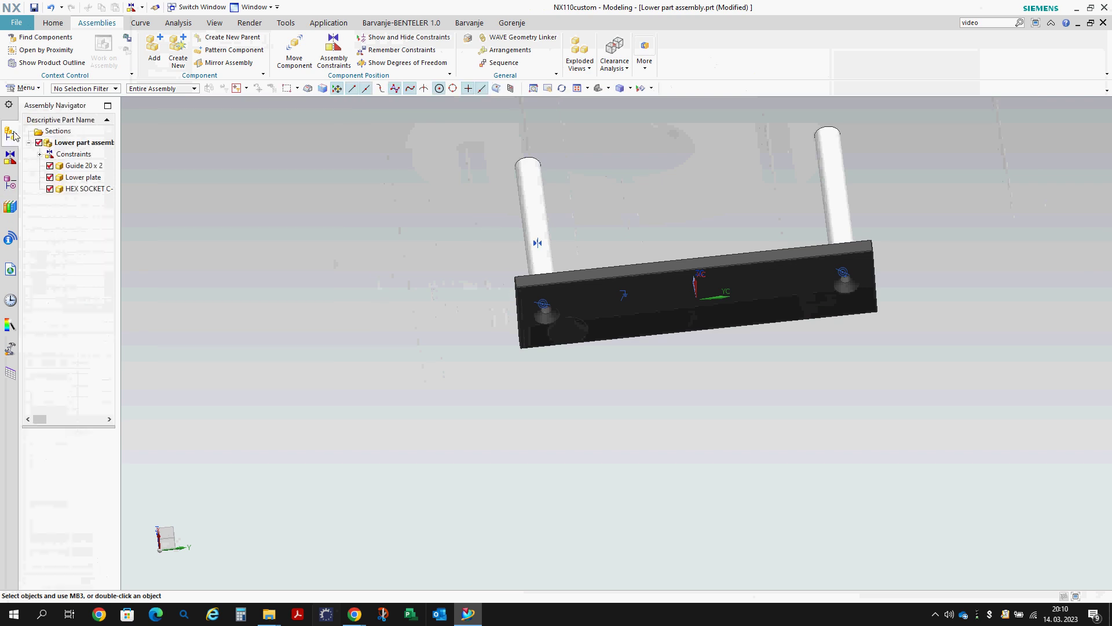
pyautogui.click(71, 188)
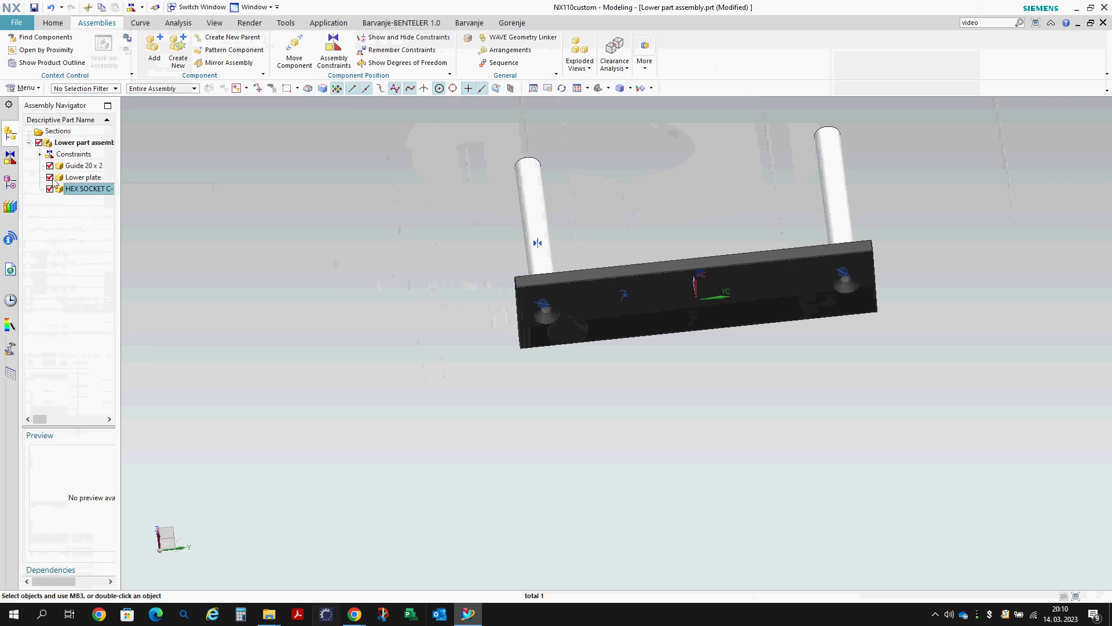
pyautogui.click(50, 178)
pyautogui.click(50, 178)
pyautogui.click(50, 166)
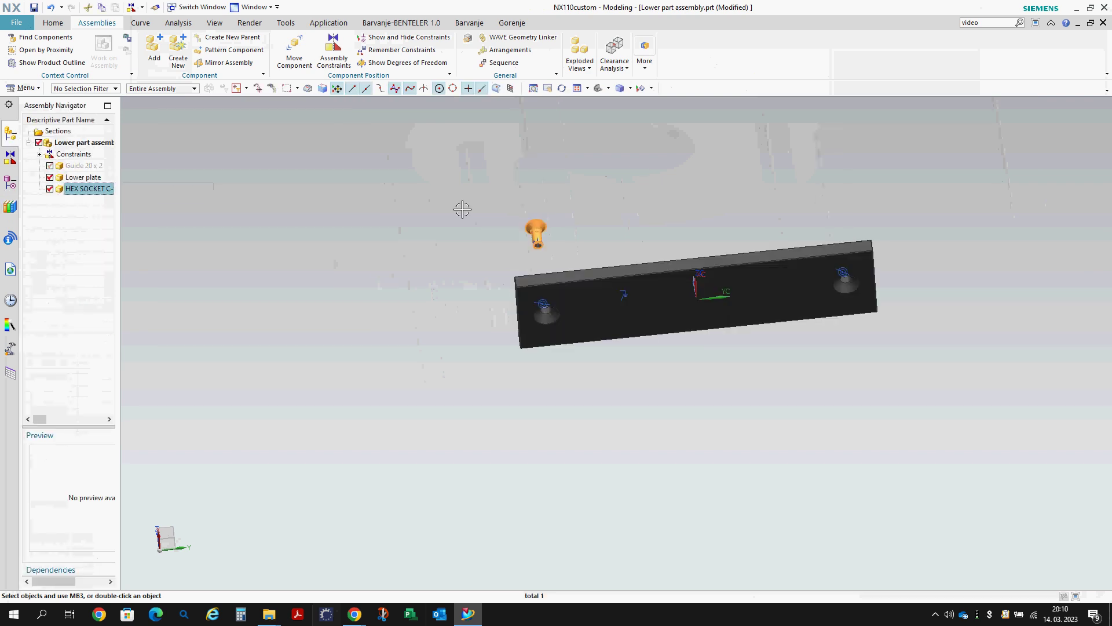
pyautogui.moveTo(461, 209); pyautogui.dragTo(466, 226, button='middle')
pyautogui.scroll(4, 543, 244)
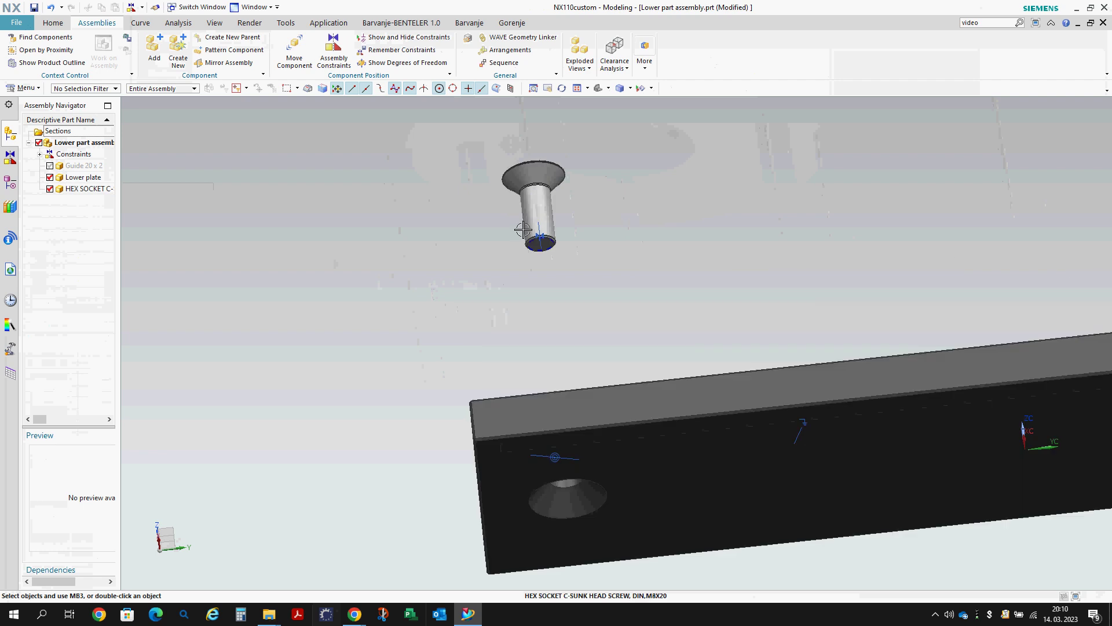
pyautogui.rightClick(538, 240)
pyautogui.press('Escape')
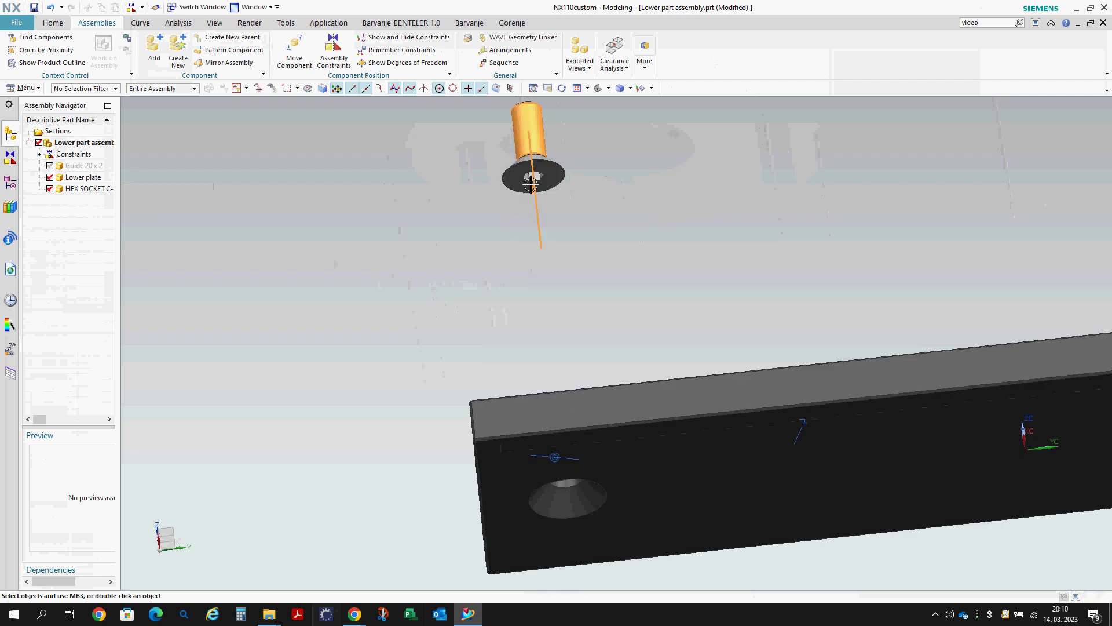
# - Constrain the screw head's conical face to touch the countersink of the plate hole beneath it
pyautogui.click(333, 51)
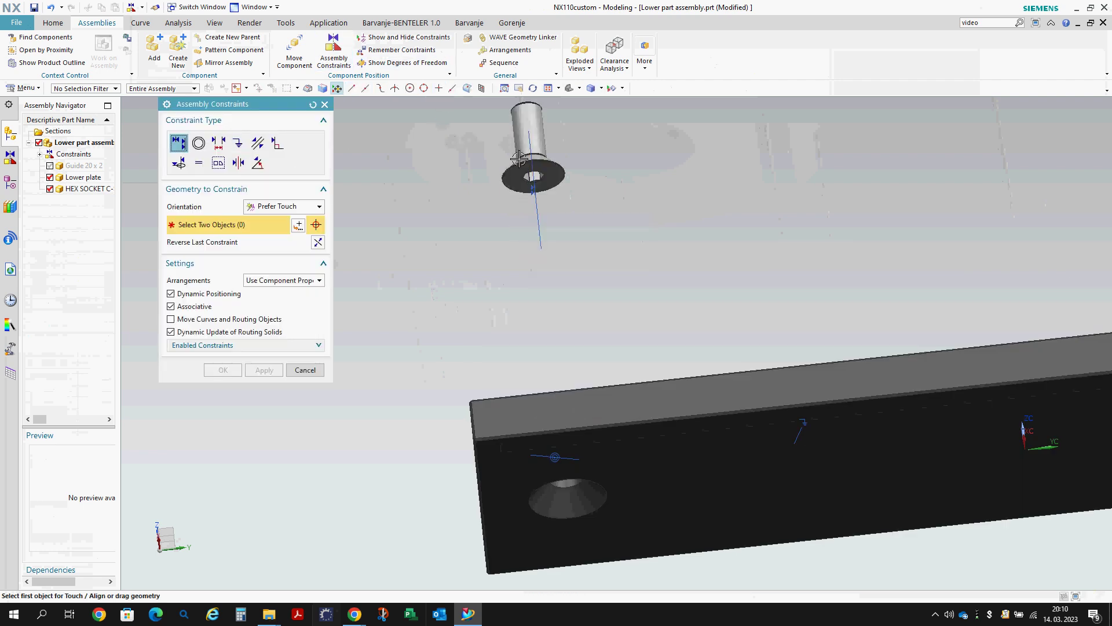
pyautogui.scroll(3, 493, 142)
pyautogui.click(491, 140)
pyautogui.scroll(-3, 492, 141)
pyautogui.scroll(-4, 492, 141)
pyautogui.scroll(4, 528, 290)
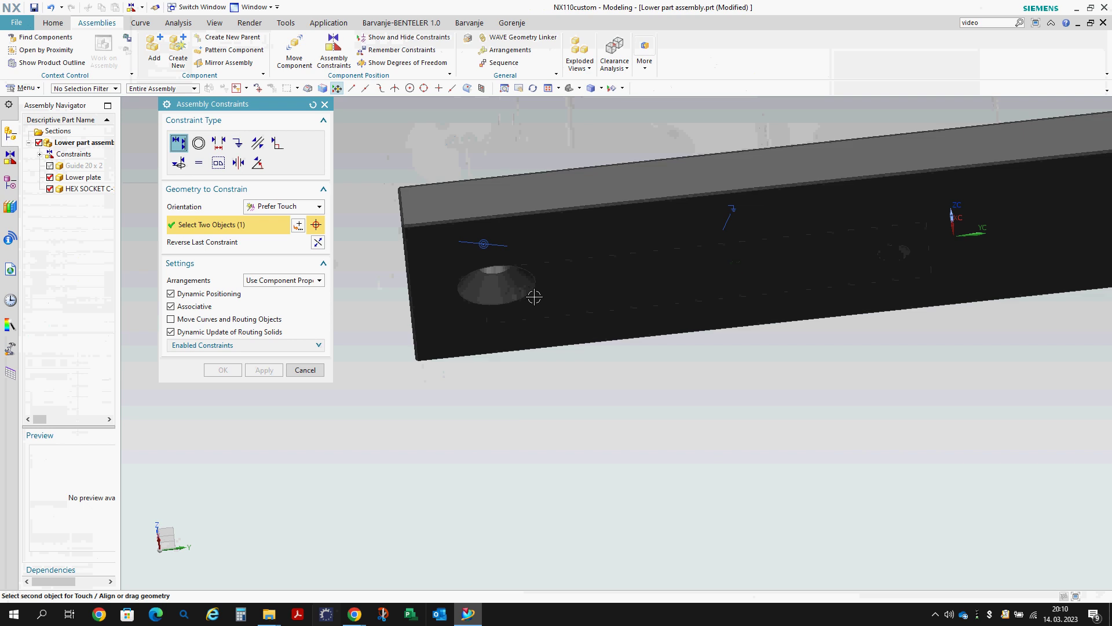
pyautogui.click(525, 281)
pyautogui.scroll(-3, 504, 293)
pyautogui.middleClick(505, 286)
# - Copy the seated countersunk screw and paste the copy into the Lower part assembly
pyautogui.click(500, 289)
pyautogui.hotkey('ctrl', 'c')
pyautogui.moveTo(324, 289); pyautogui.dragTo(230, 265, button='middle')
pyautogui.click(82, 145)
pyautogui.hotkey('ctrl', 'v')
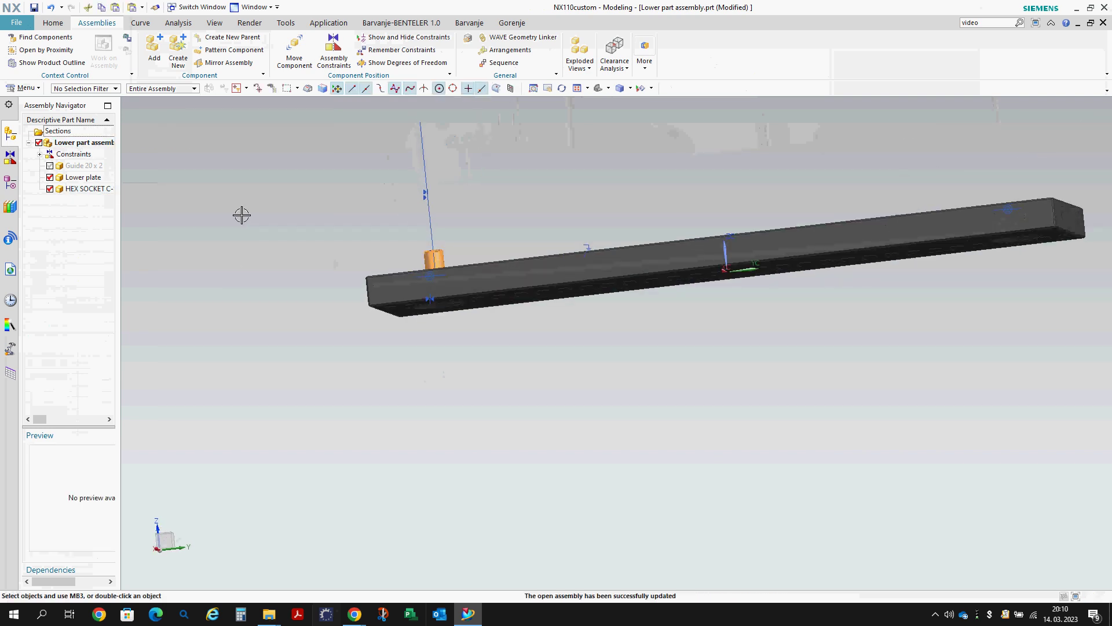
# - Move the copied screw 43 mm down below the plate and along Y to the plate's opposite end
pyautogui.click(284, 66)
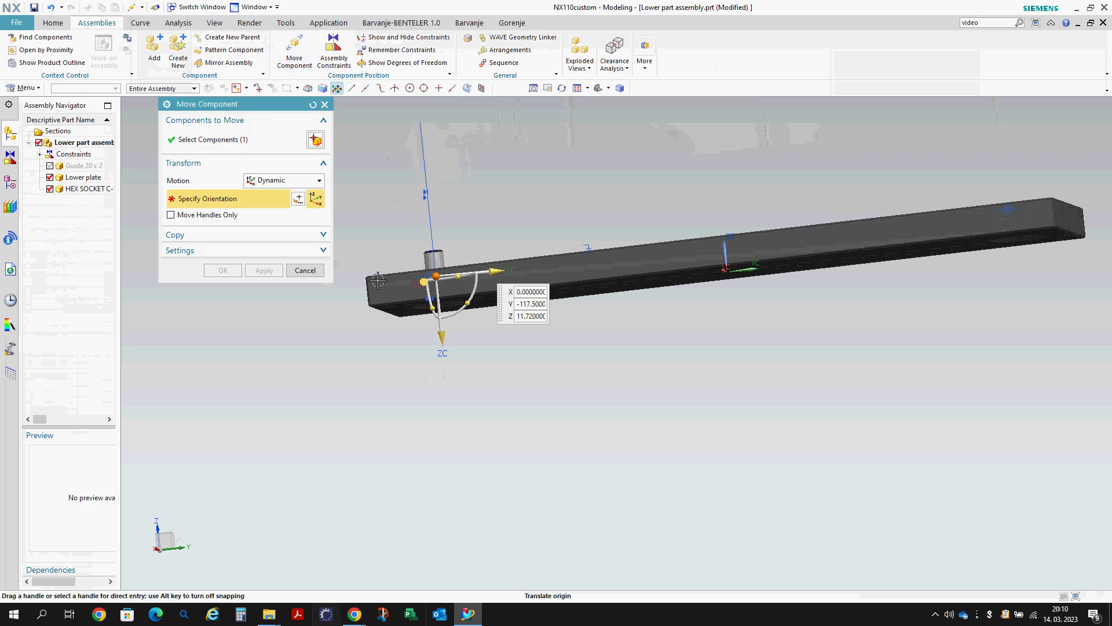
pyautogui.moveTo(440, 342); pyautogui.dragTo(452, 452)
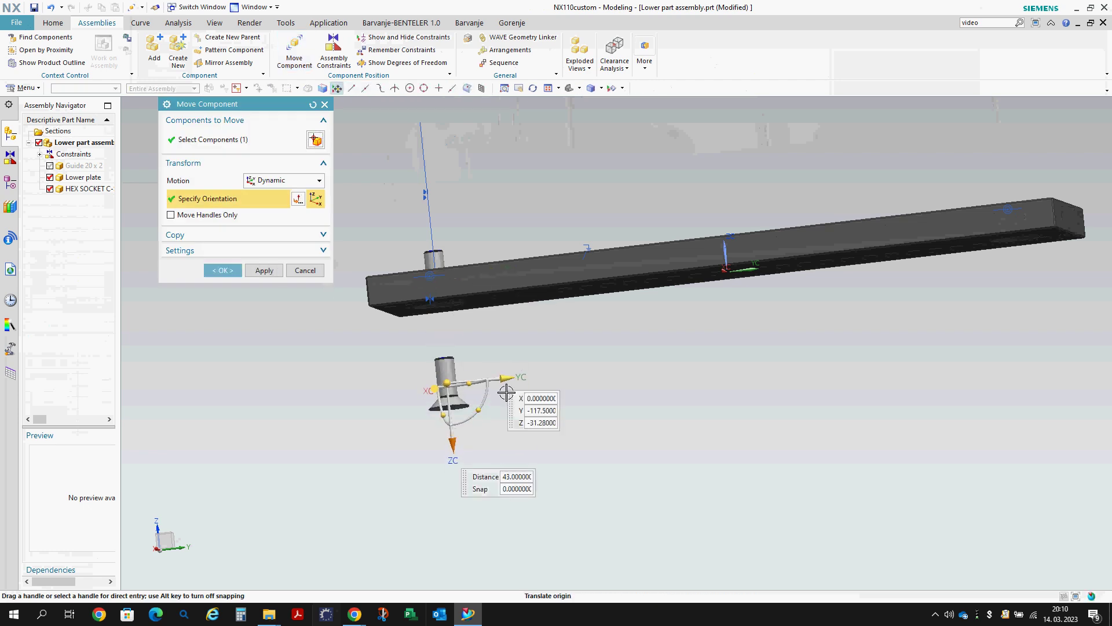
pyautogui.moveTo(509, 379); pyautogui.dragTo(1102, 268)
pyautogui.middleClick(1103, 268)
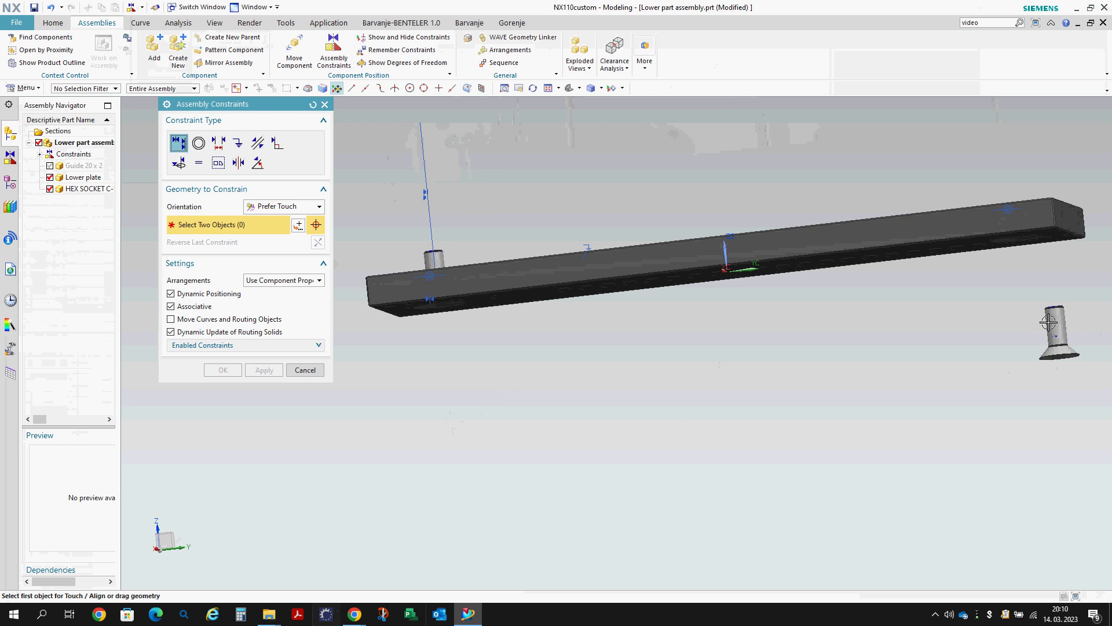
# - Align the copied screw's centerline with the centerline of the plate's second countersunk hole
pyautogui.scroll(3, 1049, 322)
pyautogui.scroll(3, 960, 174)
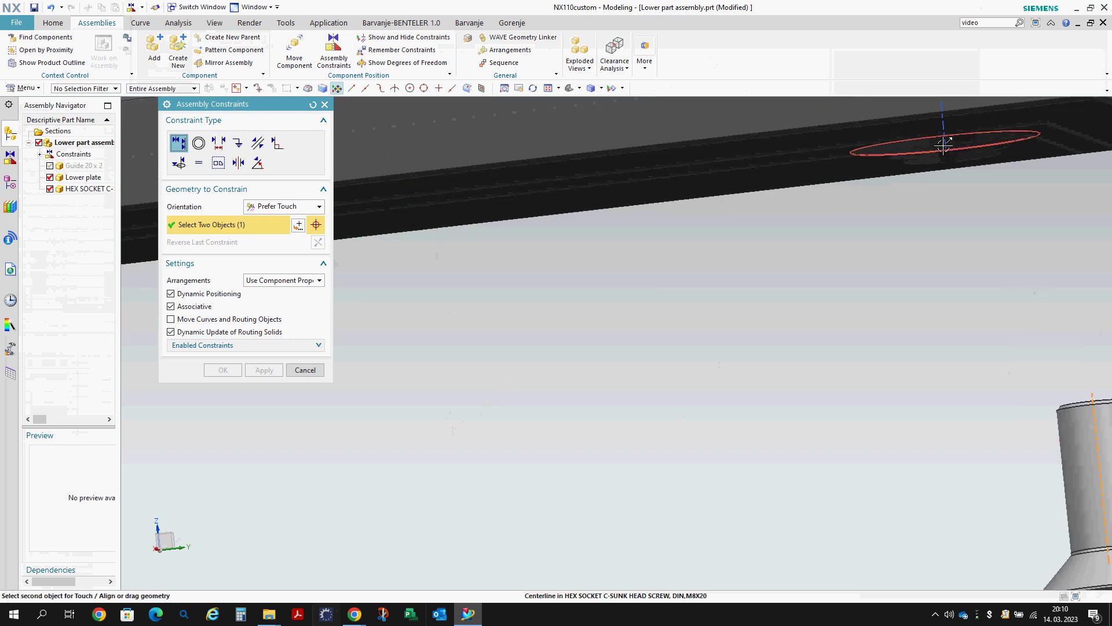
pyautogui.click(944, 141)
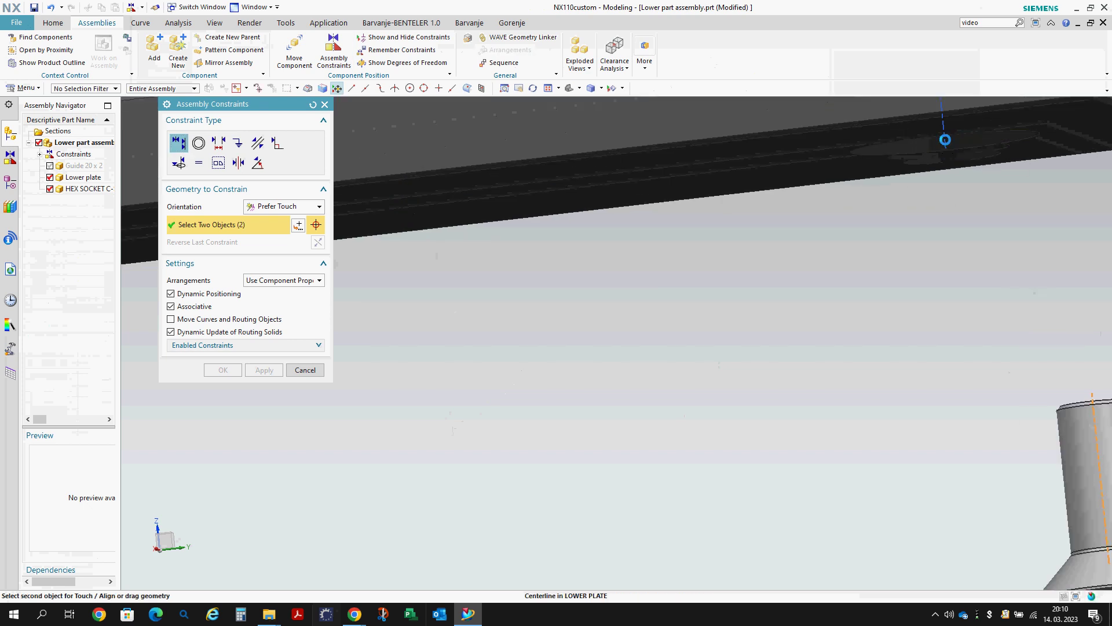
# - Constrain the copied screw's conical head face to touch the second hole's countersink and finish the assembly constraints
pyautogui.scroll(-3, 945, 142)
pyautogui.scroll(3, 946, 313)
pyautogui.click(940, 281)
pyautogui.scroll(-4, 861, 378)
pyautogui.scroll(5, 861, 233)
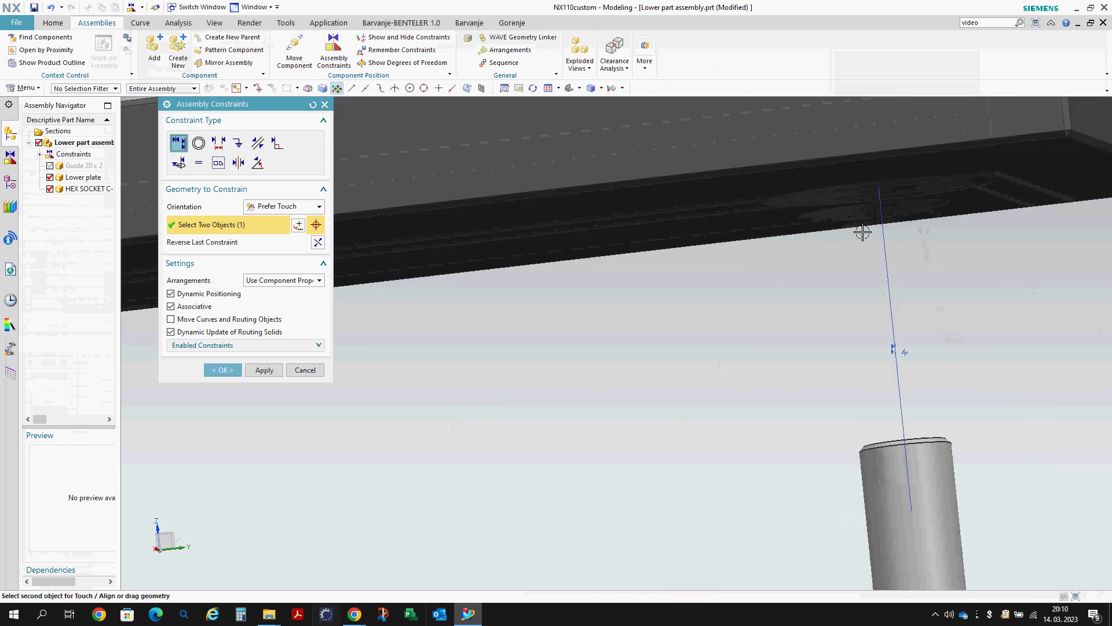
pyautogui.click(851, 196)
pyautogui.scroll(-5, 866, 301)
pyautogui.middleClick(874, 336)
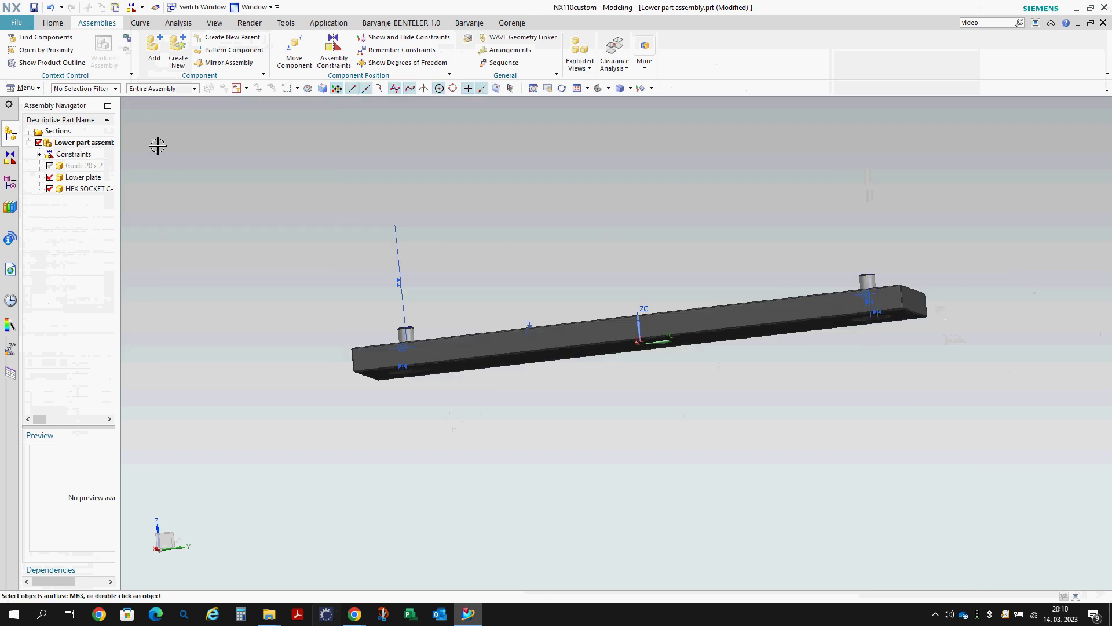
# - Show the hidden Guide 20 rods again and view the whole lower assembly from above
pyautogui.click(50, 167)
pyautogui.scroll(-2, 360, 252)
pyautogui.moveTo(360, 252); pyautogui.dragTo(370, 299, button='middle')
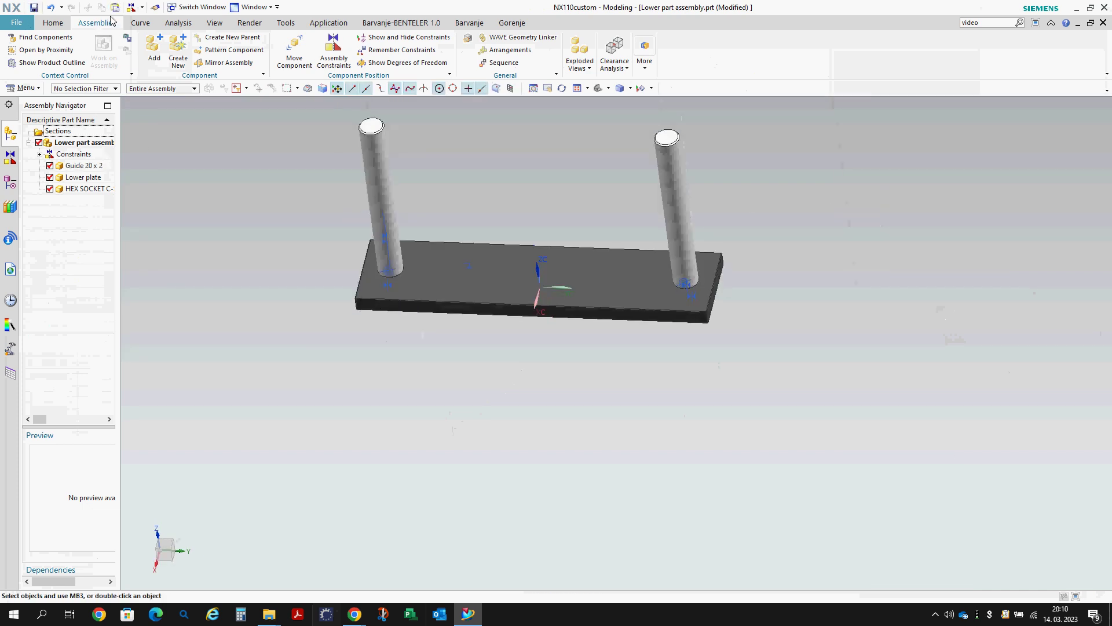
# - Switch to press bending attachment.prt and add Lower part assembly.prt as a component positioned By Constraints
pyautogui.click(196, 6)
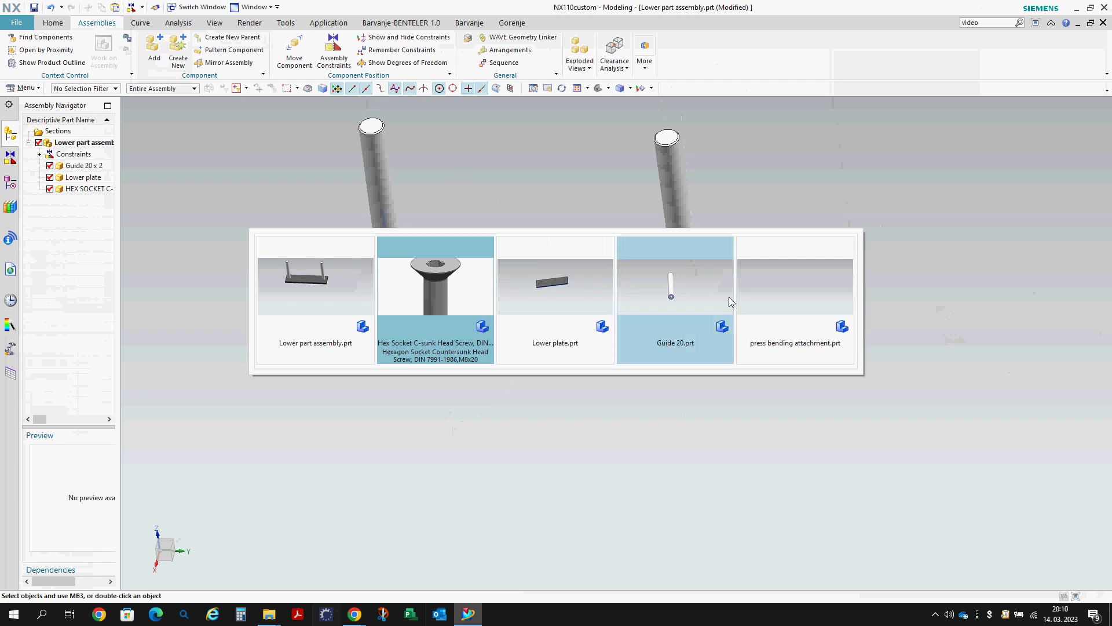
pyautogui.click(792, 297)
pyautogui.click(153, 49)
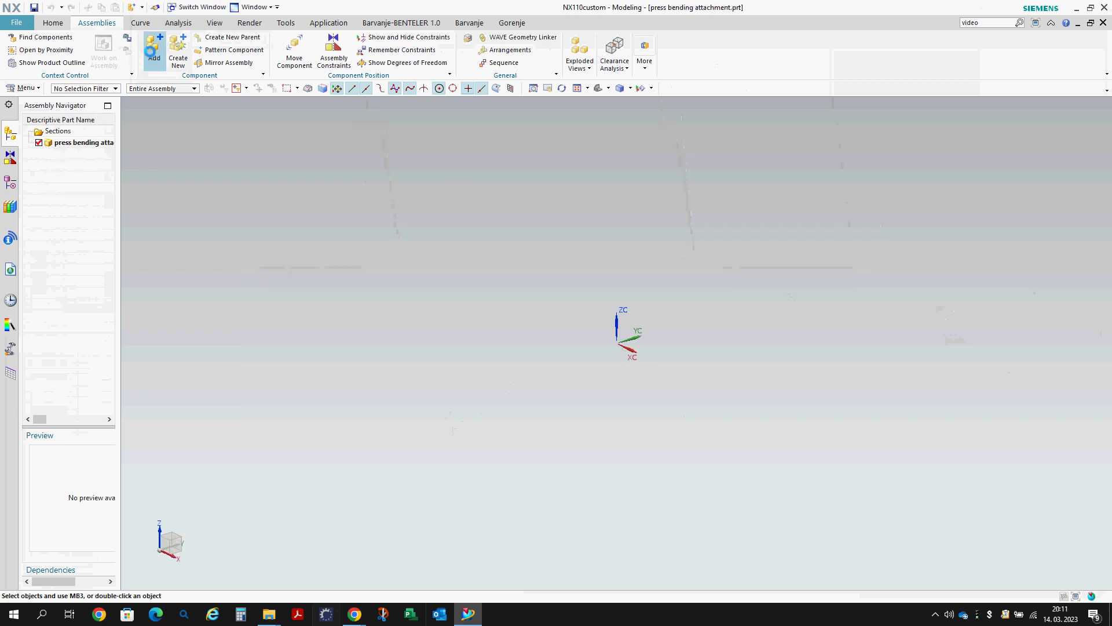
pyautogui.click(315, 416)
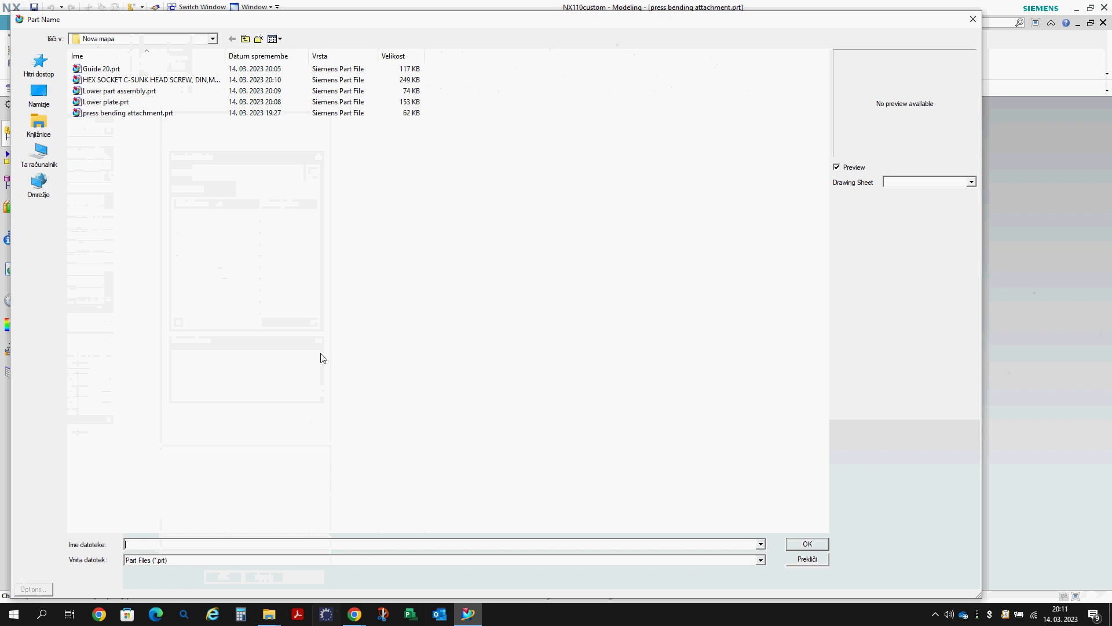
pyautogui.click(123, 92)
pyautogui.click(807, 544)
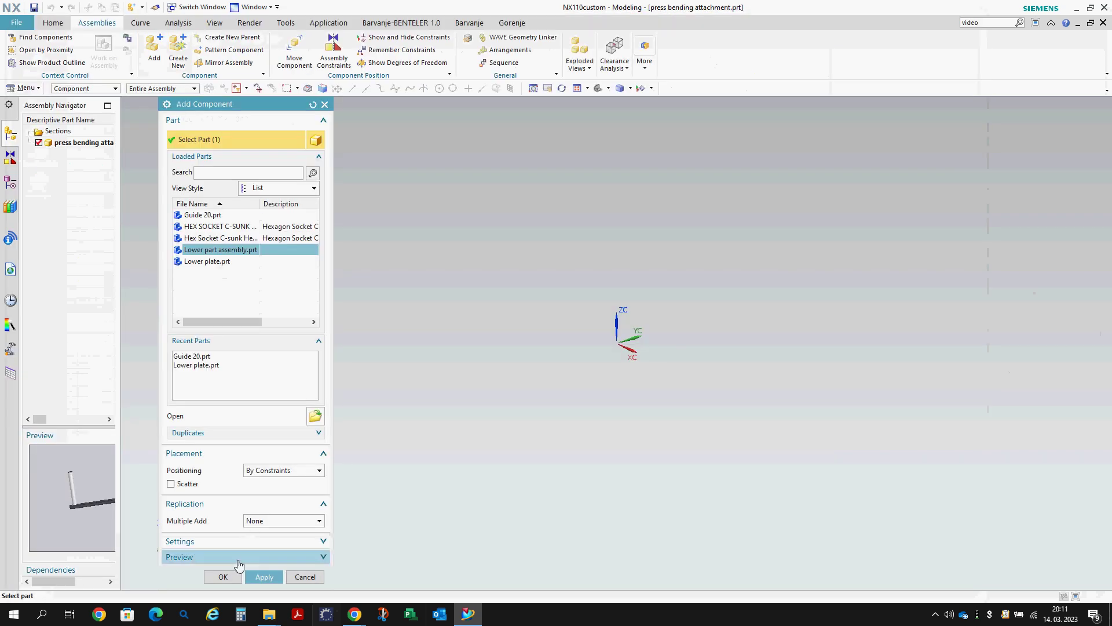
pyautogui.click(230, 578)
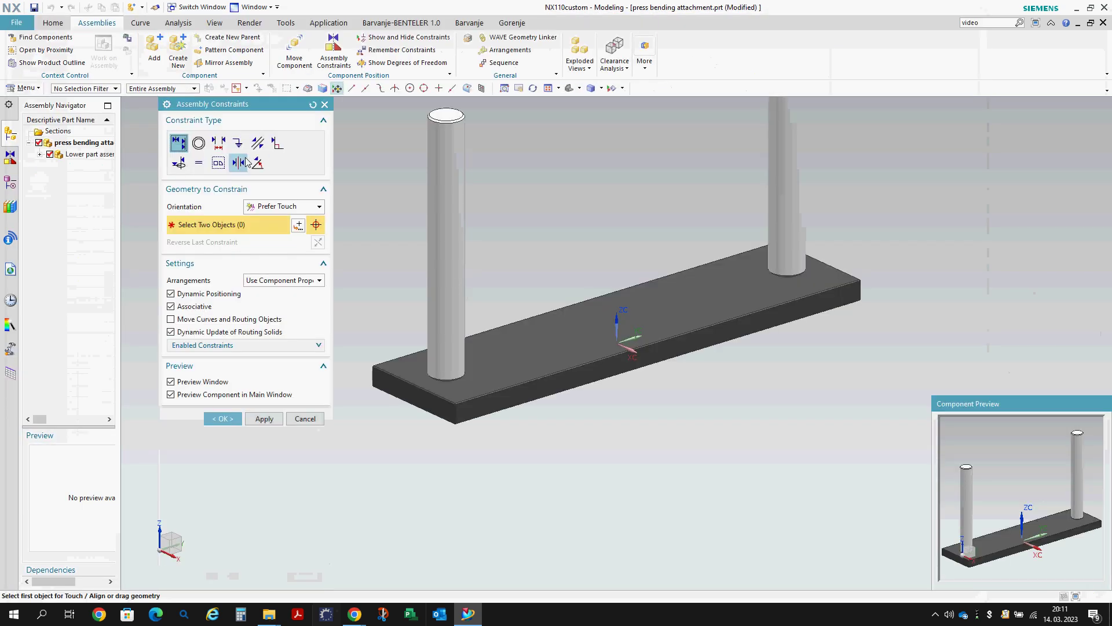
# - Fix the added Lower part assembly in place with a Fix constraint on its plate
pyautogui.click(244, 147)
pyautogui.click(570, 347)
pyautogui.middleClick(520, 244)
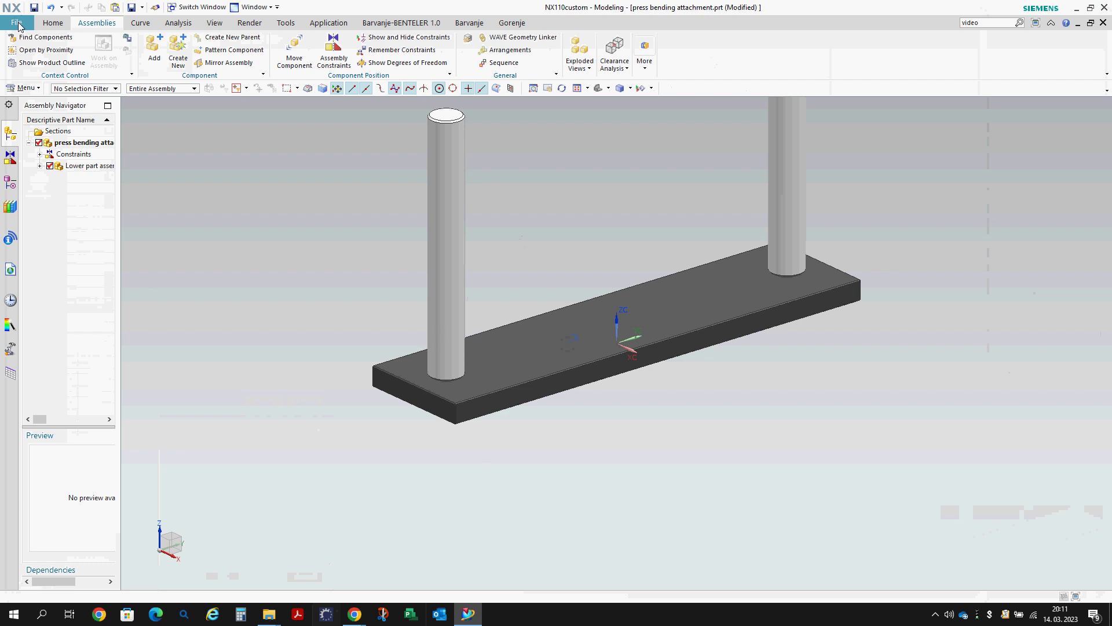
# - Create a new part named Tube from the Zacetni Component part template in the Nova mapa folder
pyautogui.click(17, 26)
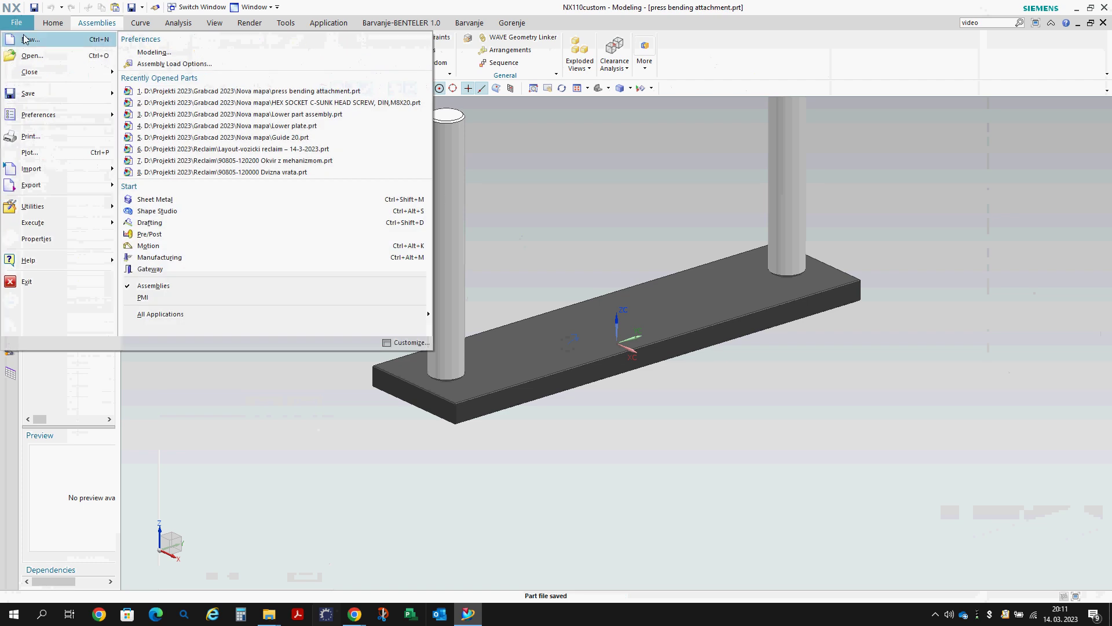
pyautogui.click(23, 37)
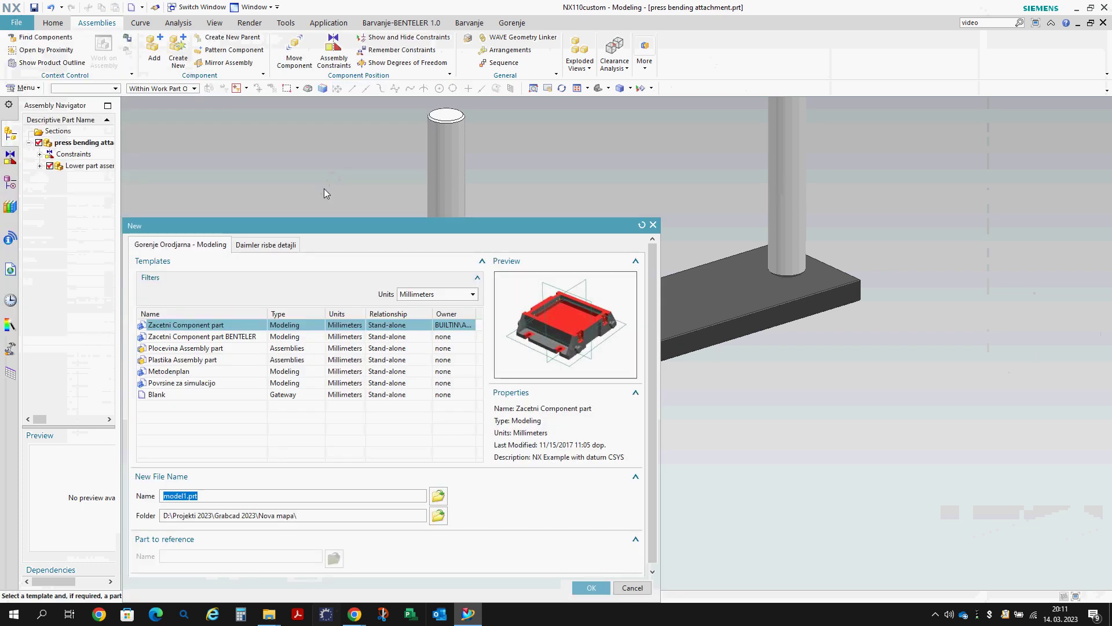
pyautogui.write('Tube')
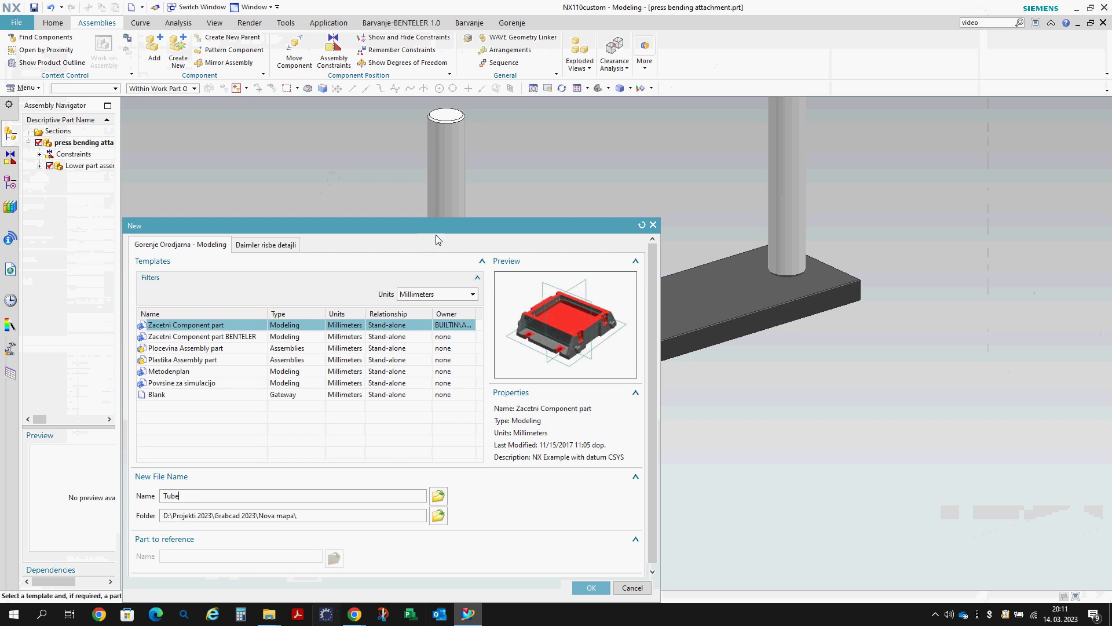
pyautogui.click(590, 587)
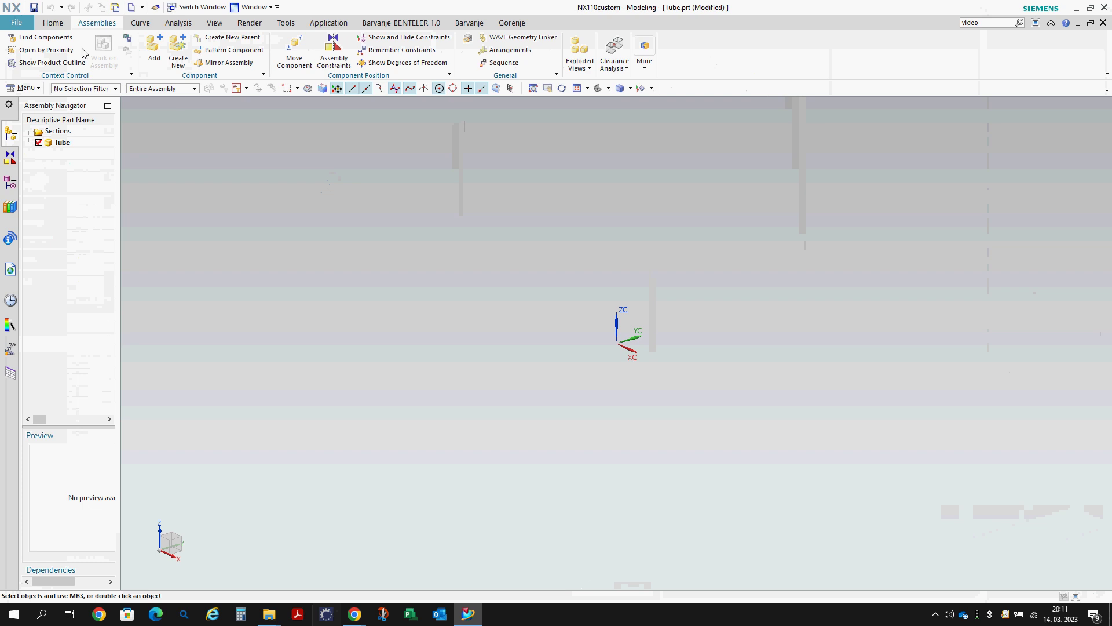
# - Sketch a 25 mm diameter circle, centre it on the coordinate origin, and finish the sketch
pyautogui.click(52, 23)
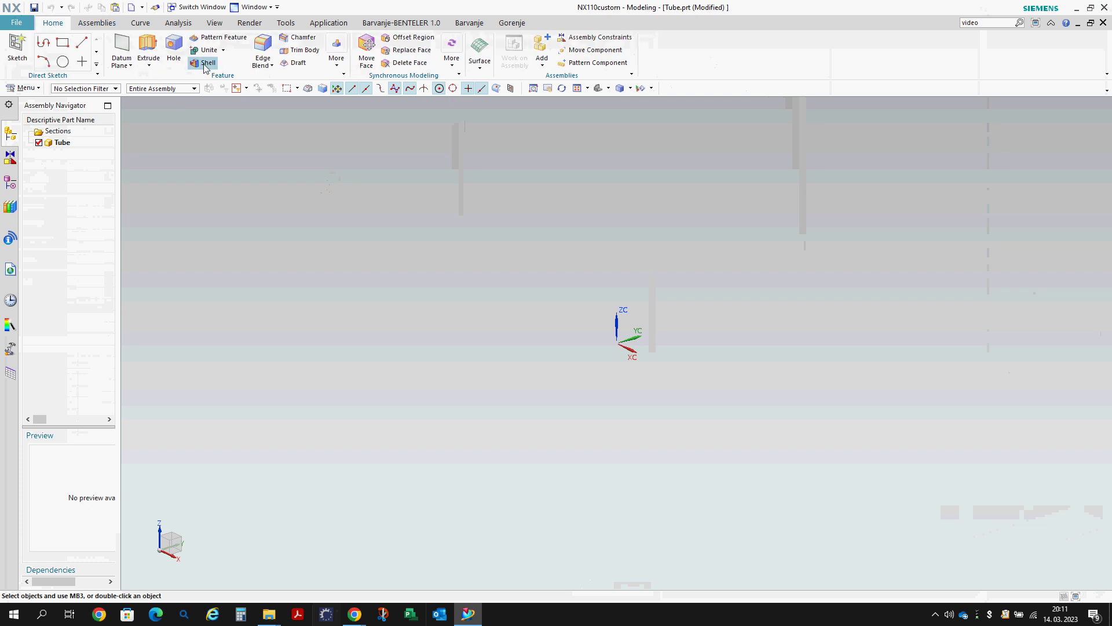
pyautogui.click(63, 63)
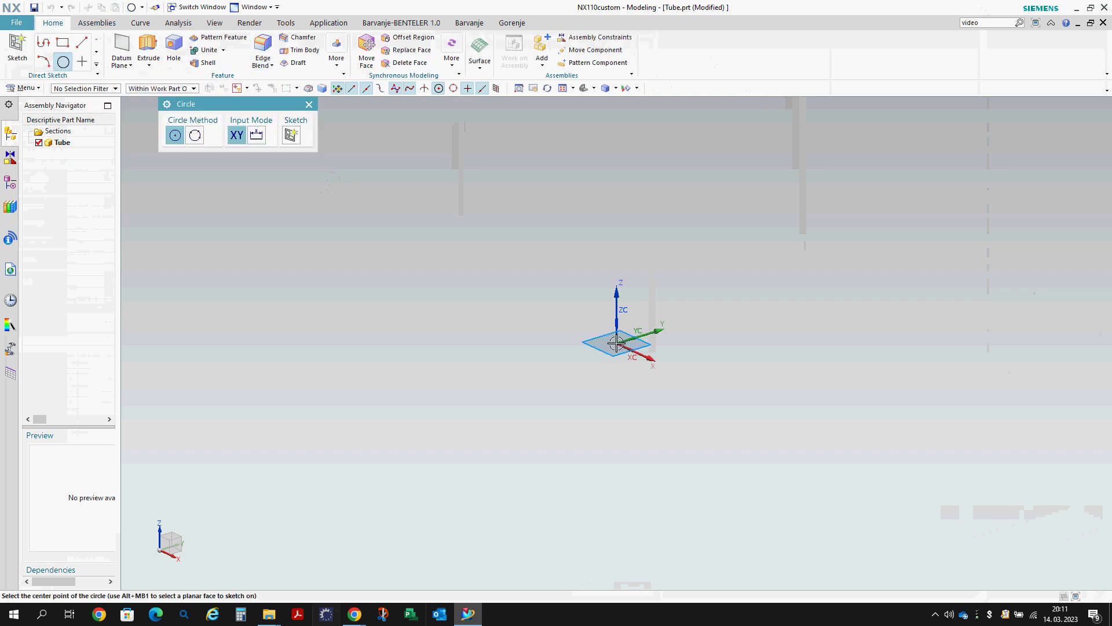
pyautogui.click(541, 333)
pyautogui.write('25')
pyautogui.press('Return')
pyautogui.press('Escape')
pyautogui.moveTo(541, 335); pyautogui.dragTo(616, 343)
pyautogui.scroll(3, 637, 380)
pyautogui.rightClick(634, 242)
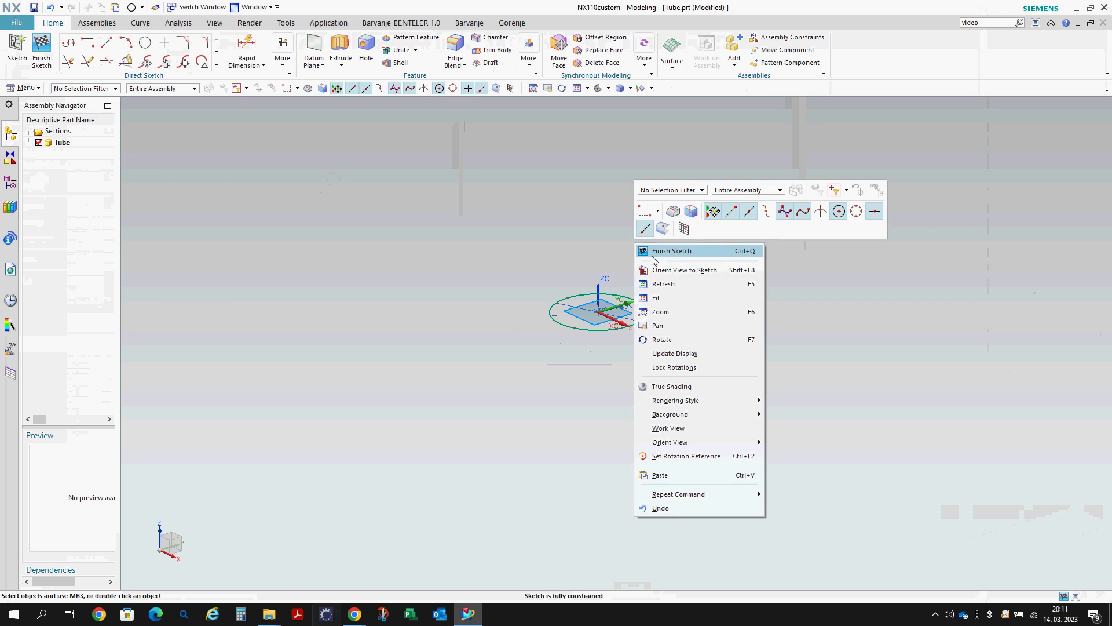
pyautogui.click(653, 256)
# - Extrude the circle 75 mm upward into a solid cylinder
pyautogui.click(575, 330)
pyautogui.press('x')
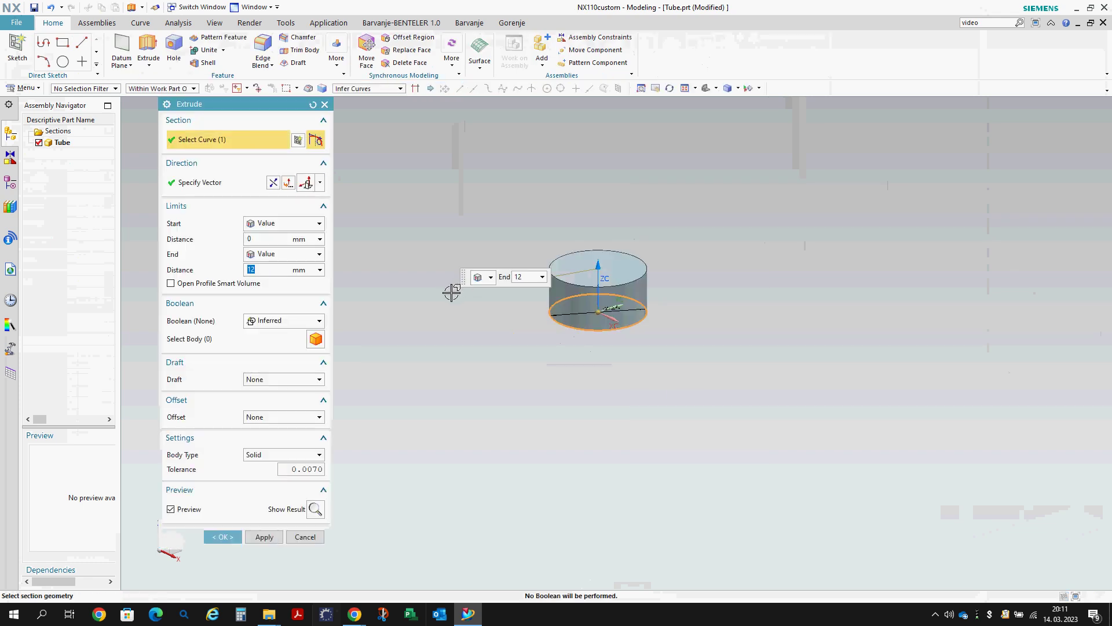
pyautogui.write('75')
pyautogui.press('Return')
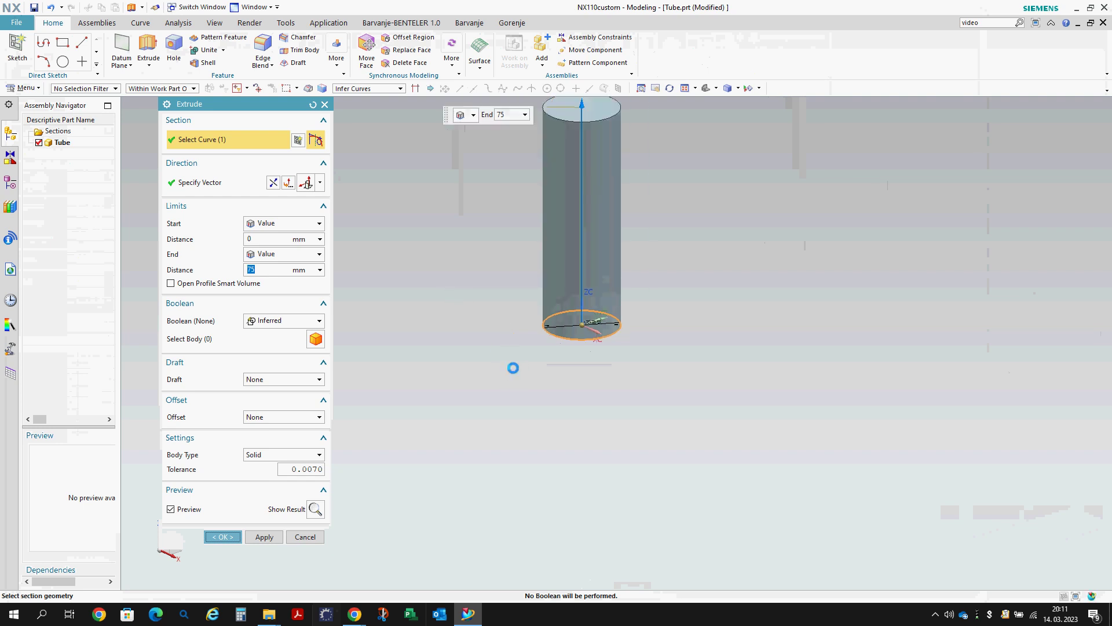
# - Change the display colour of the extruded cylinder to a light grey-green
pyautogui.click(551, 308)
pyautogui.hotkey('ctrl', 'j')
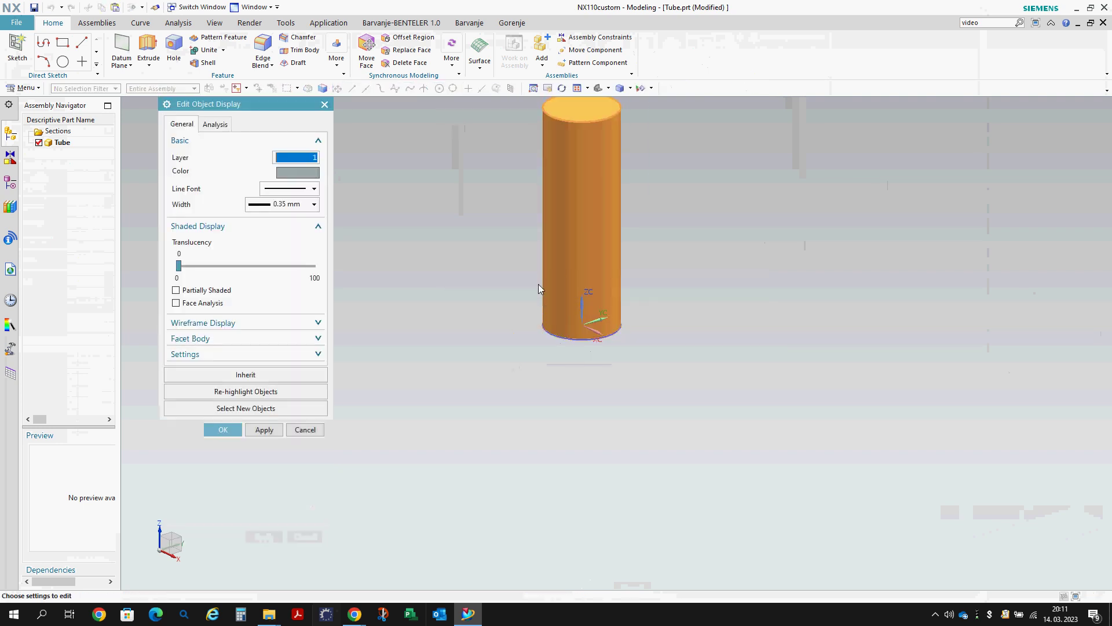
pyautogui.click(298, 172)
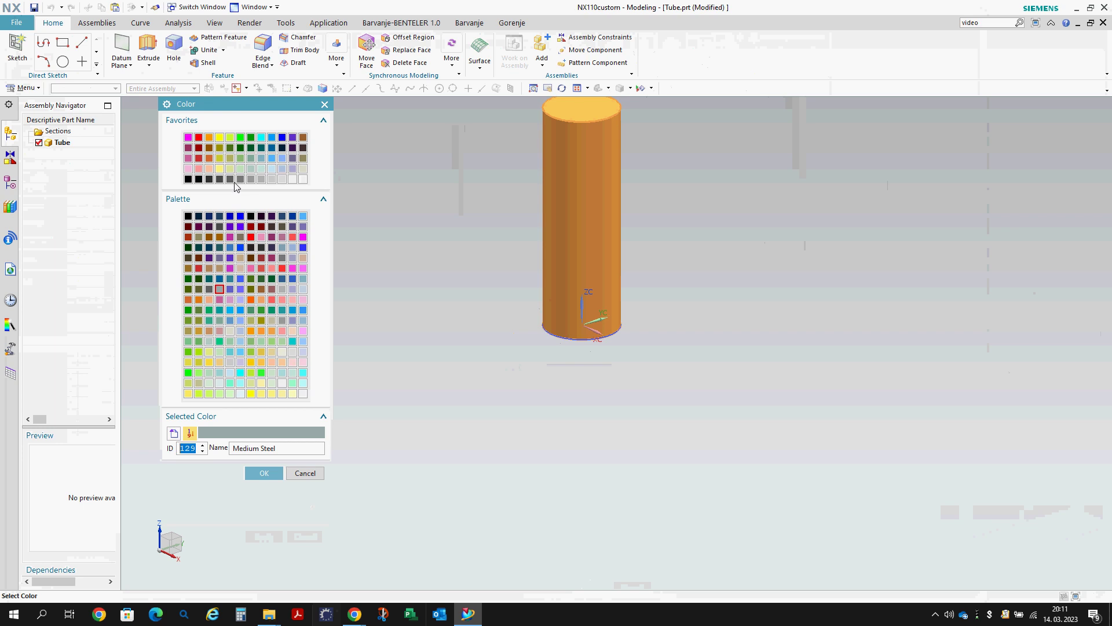
pyautogui.click(261, 169)
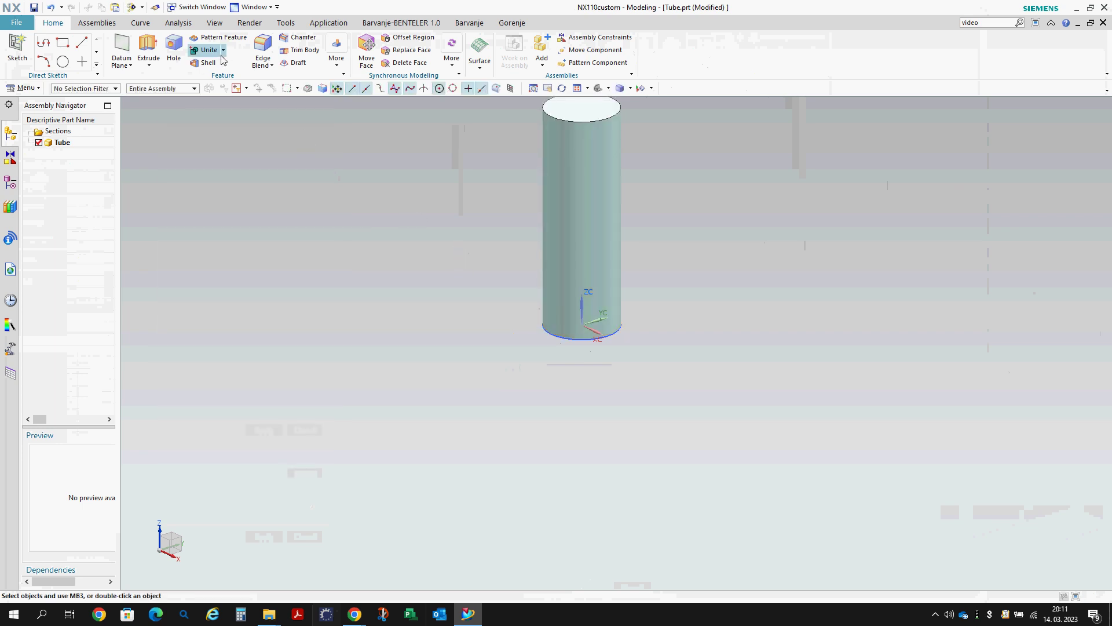
# - Cut a simple 21 mm diameter hole through the whole cylinder, centred on its bottom circular face
pyautogui.click(174, 49)
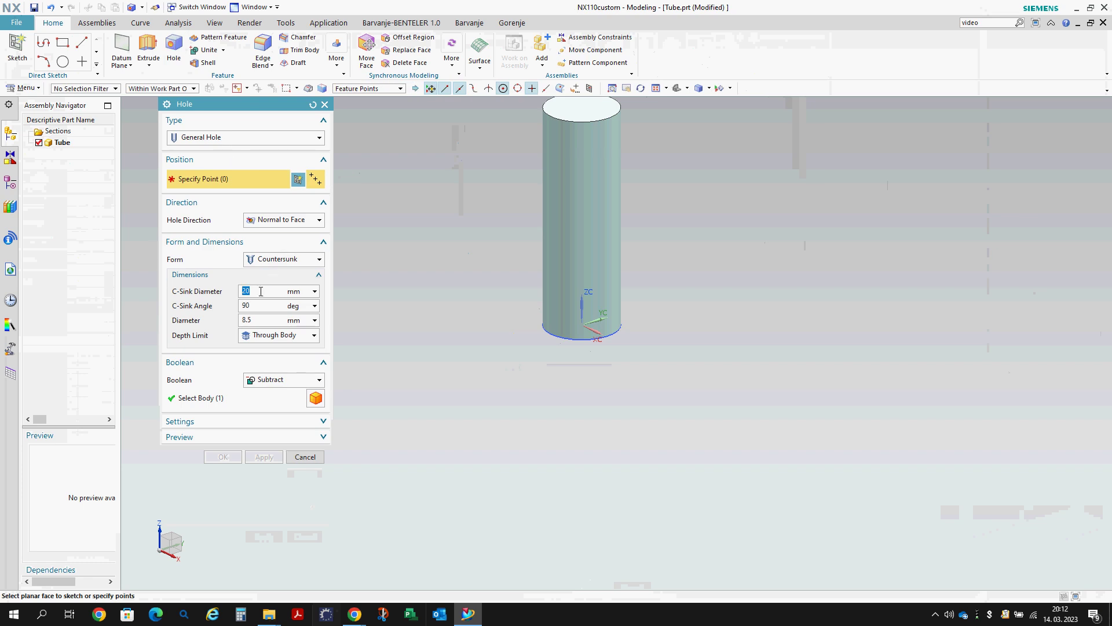
pyautogui.click(284, 259)
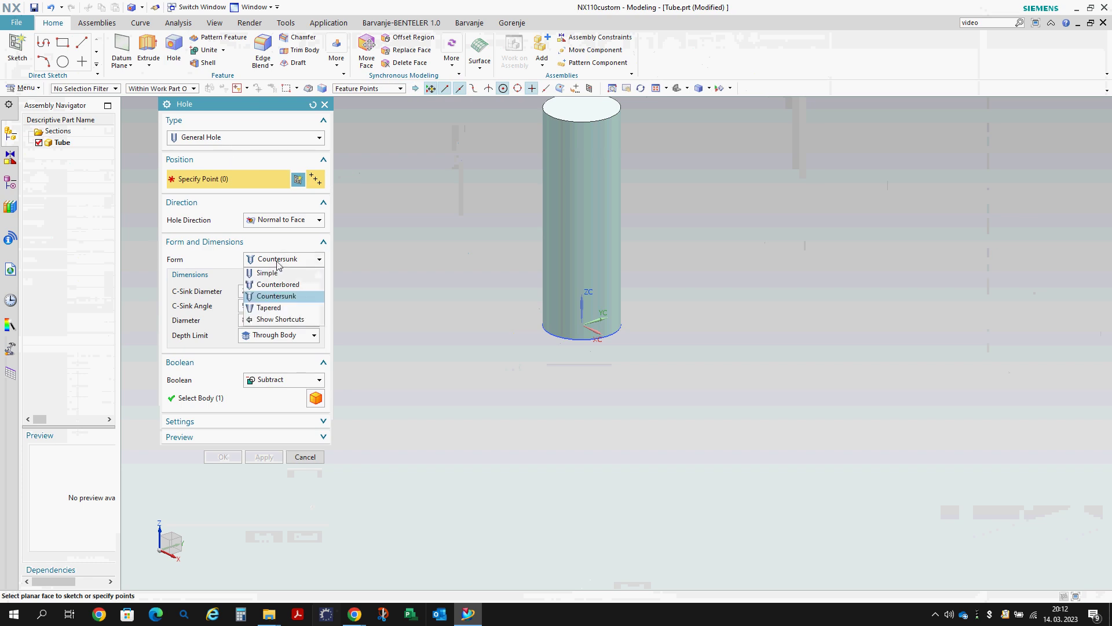
pyautogui.click(271, 271)
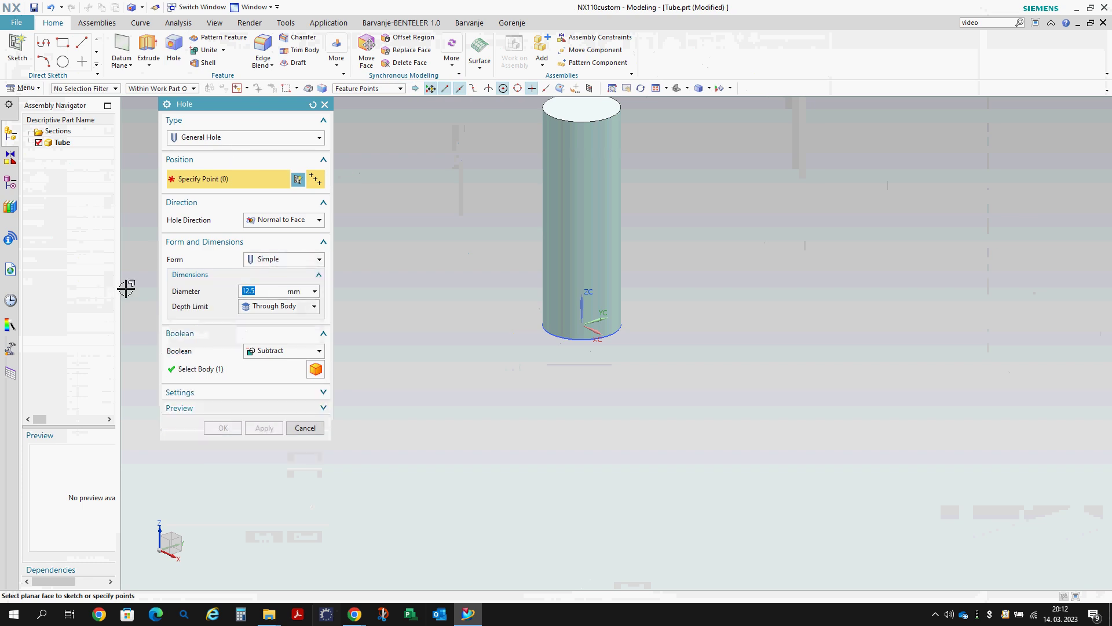
pyautogui.write('21')
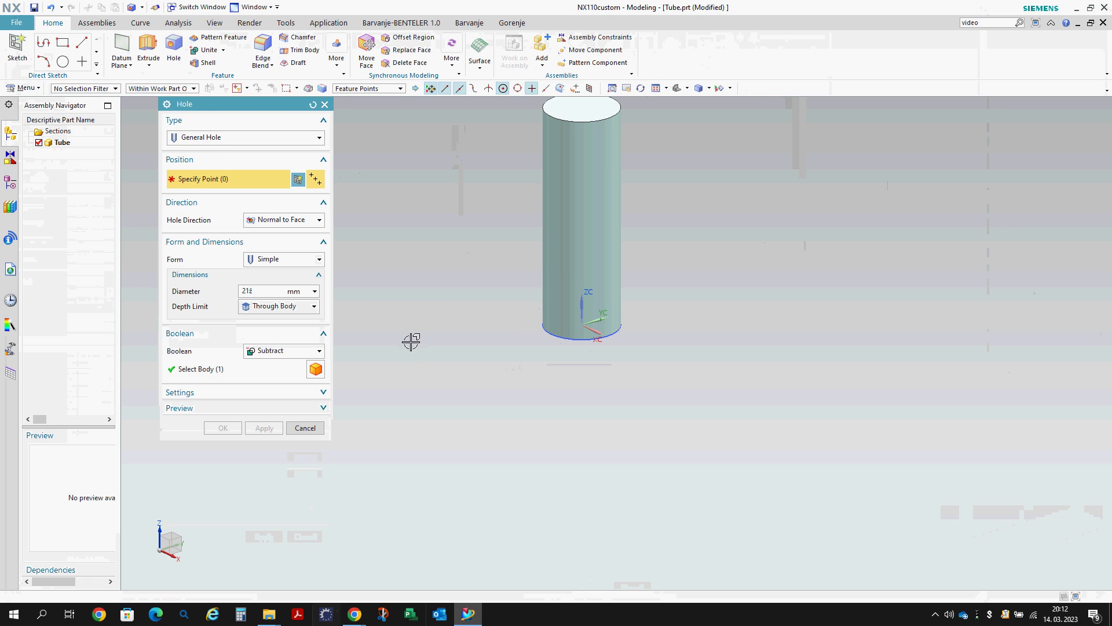
pyautogui.press('Return')
pyautogui.moveTo(499, 311); pyautogui.dragTo(550, 241, button='middle')
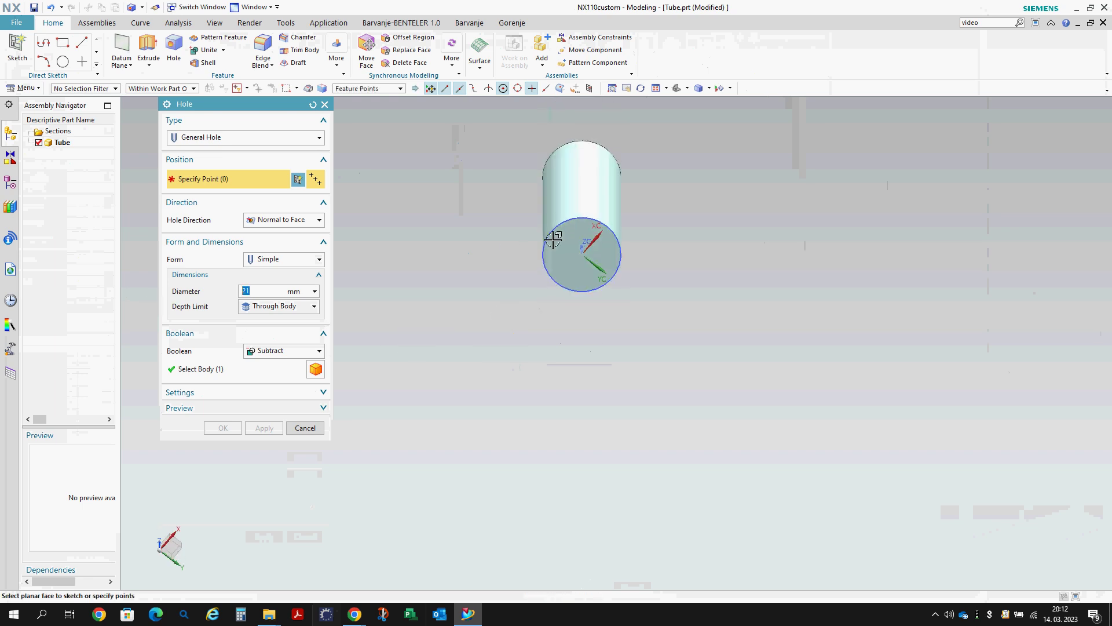
pyautogui.click(555, 227)
pyautogui.middleClick(488, 226)
# - Chamfer the circular edges at both ends of the tube
pyautogui.moveTo(484, 219); pyautogui.dragTo(444, 226, button='middle')
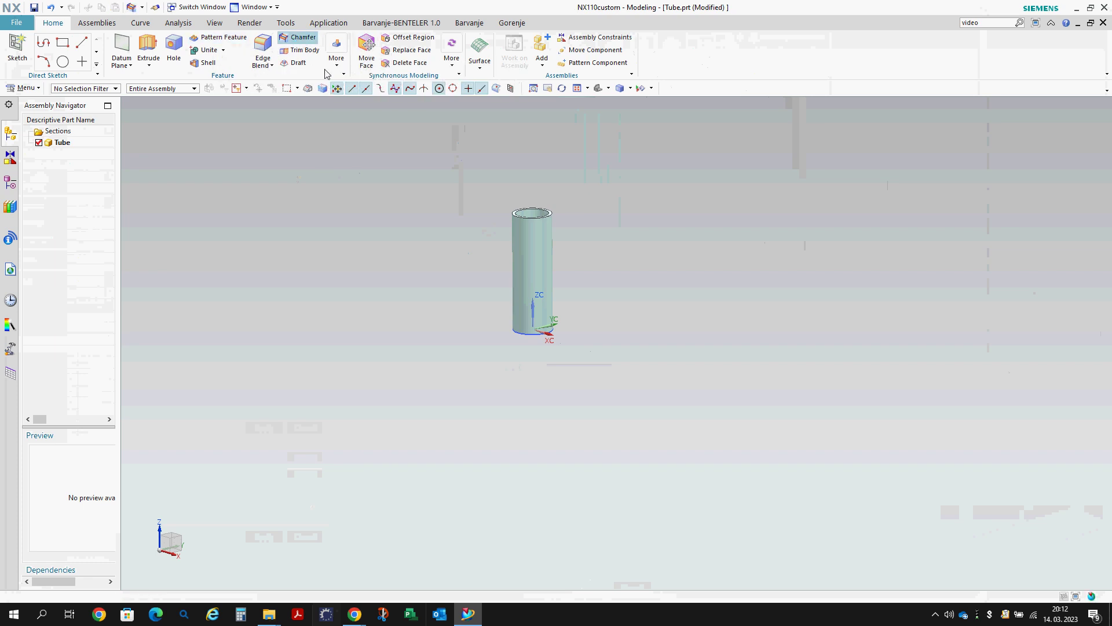
pyautogui.click(301, 38)
pyautogui.moveTo(459, 169); pyautogui.dragTo(564, 227)
pyautogui.moveTo(471, 283); pyautogui.dragTo(587, 365)
pyautogui.middleClick(598, 251)
pyautogui.scroll(4, 541, 193)
pyautogui.moveTo(541, 194); pyautogui.dragTo(511, 230, button='middle')
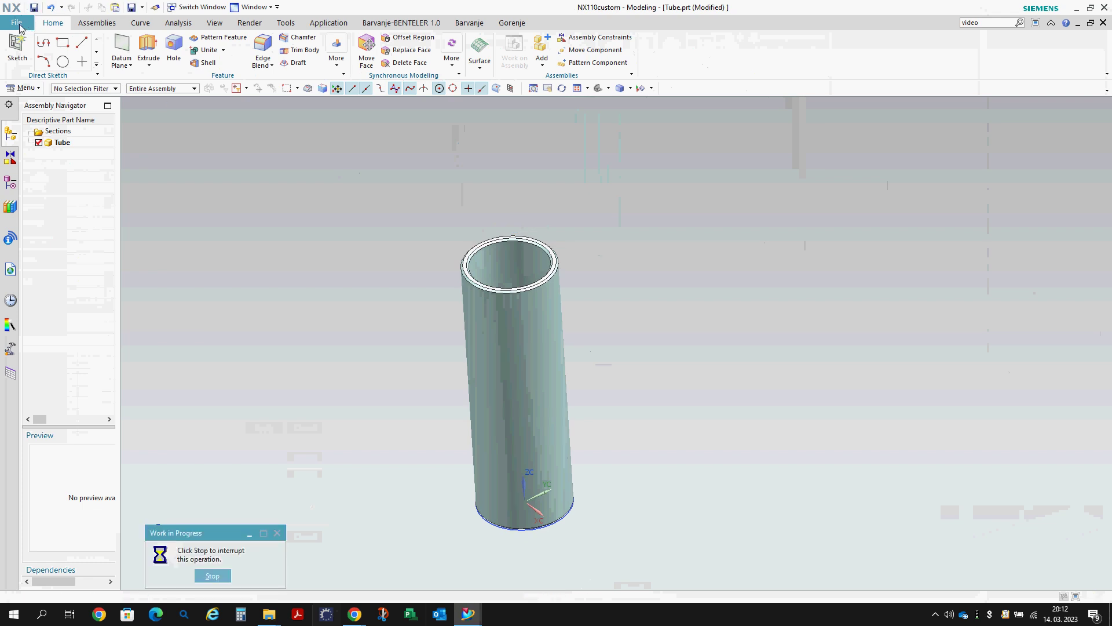
# - Create a new part named Punch welded from the Zacetni Component part template in the Nova mapa folder
pyautogui.click(18, 23)
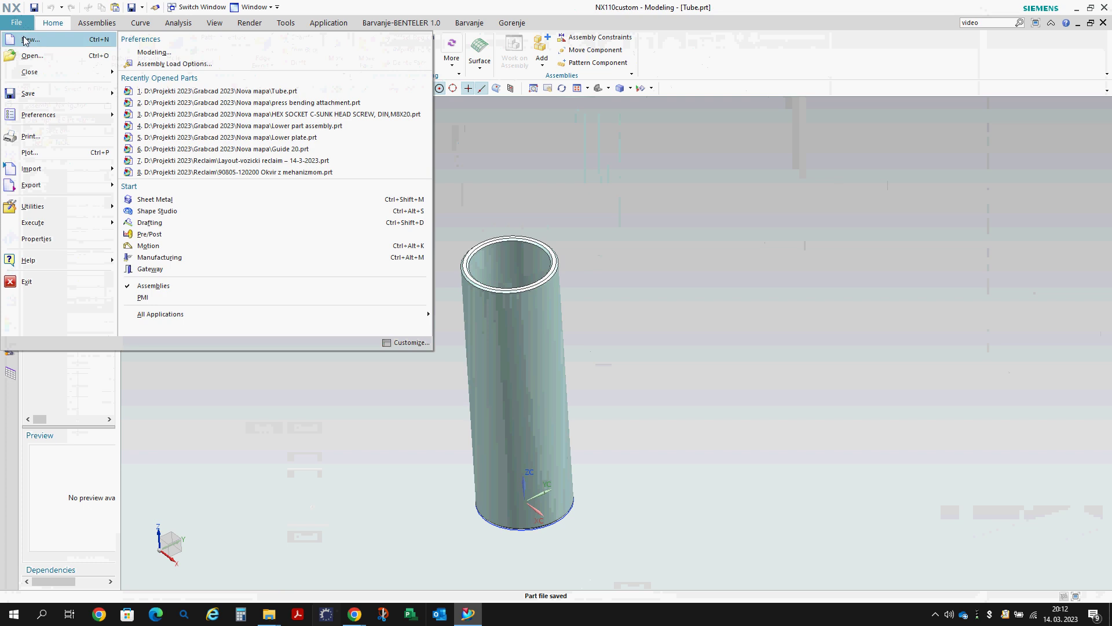
pyautogui.click(23, 40)
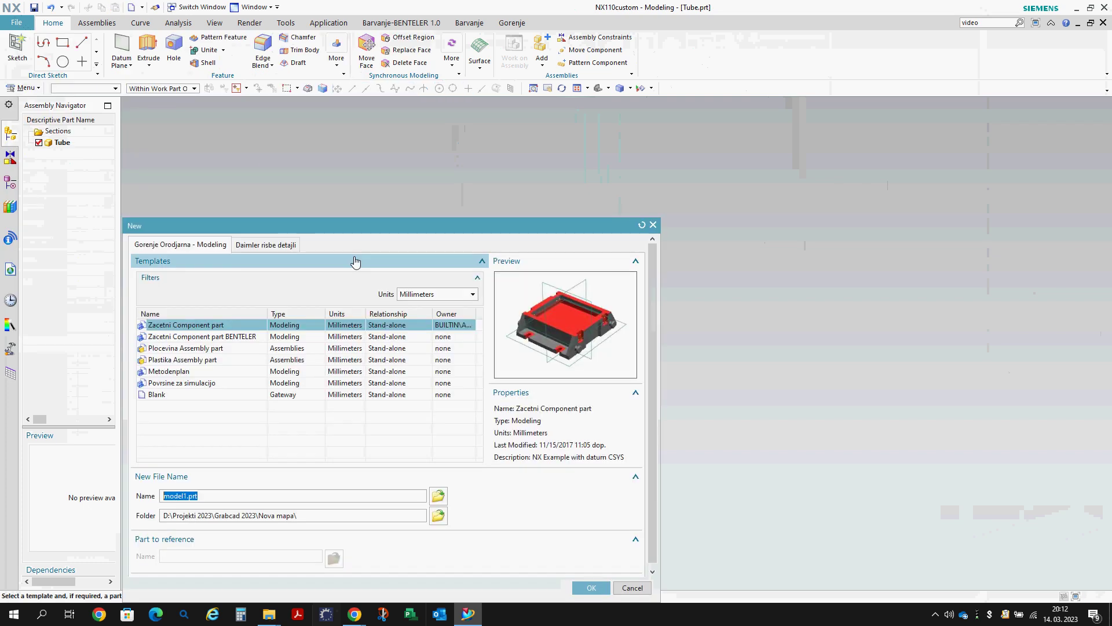
pyautogui.write('P')
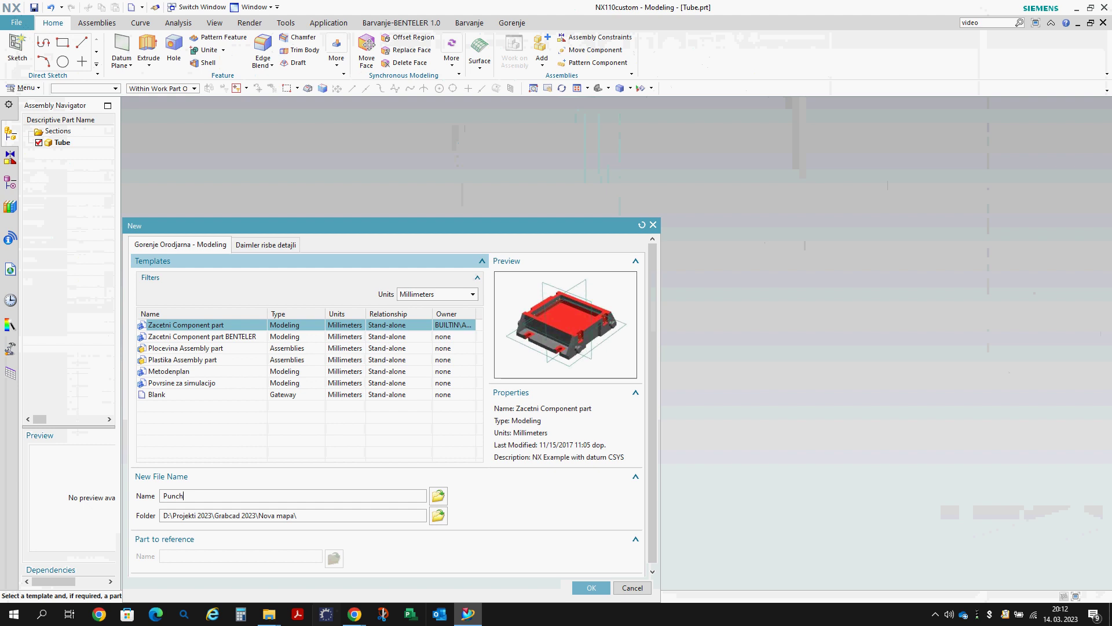
pyautogui.write('unch welded')
pyautogui.press('Return')
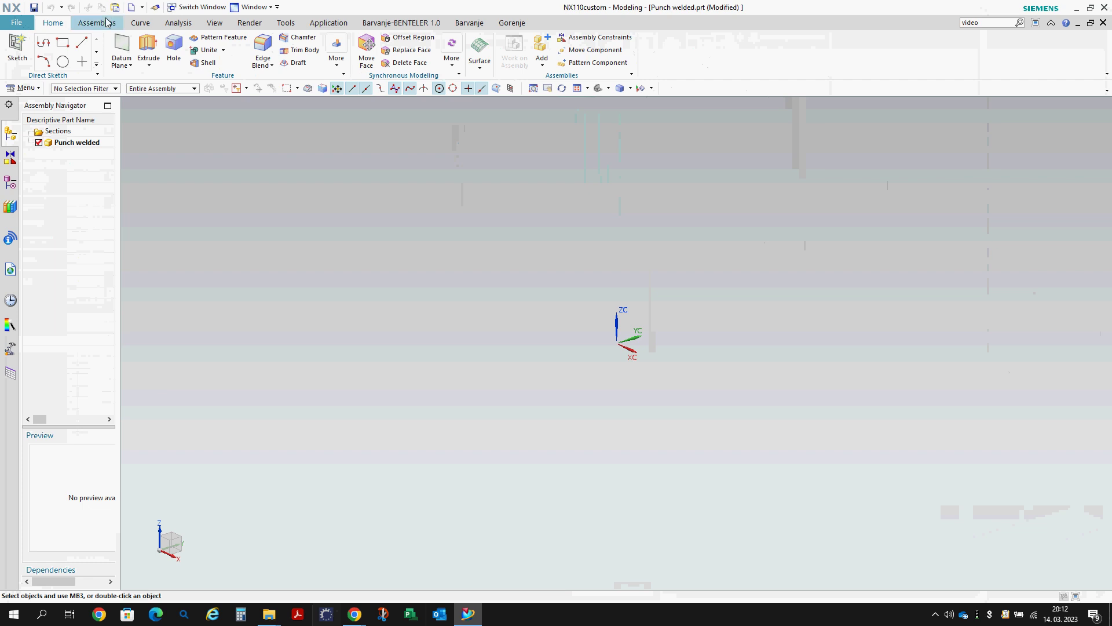
# - Add Tube.prt from the Nova mapa folder as a component of Punch welded with By Constraints positioning
pyautogui.click(97, 23)
pyautogui.click(155, 49)
pyautogui.click(307, 414)
pyautogui.click(122, 70)
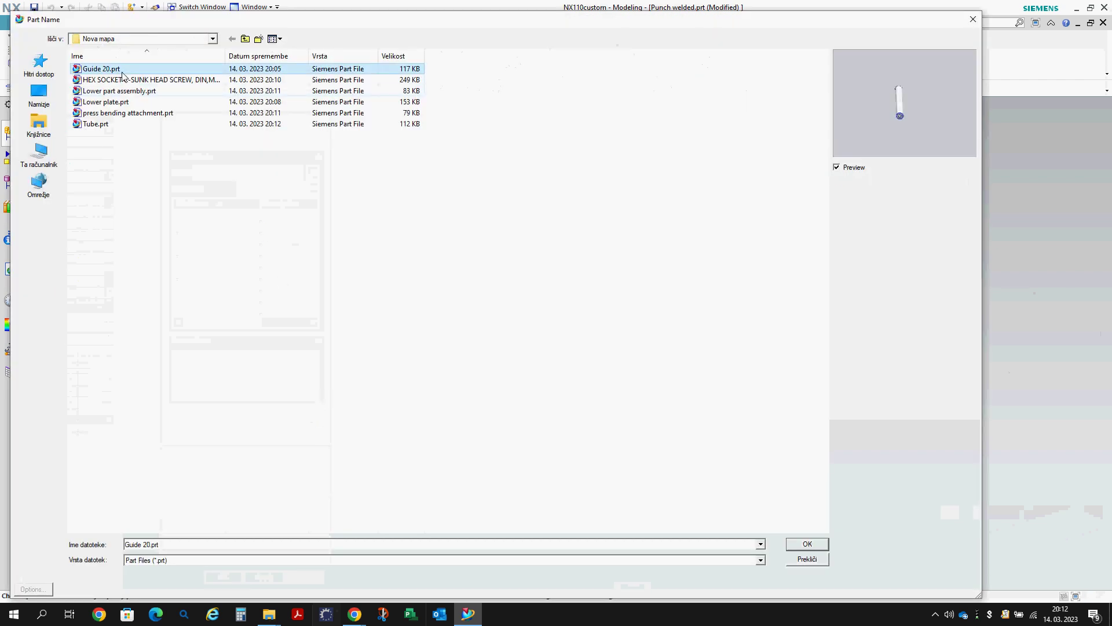
pyautogui.click(122, 80)
pyautogui.click(122, 91)
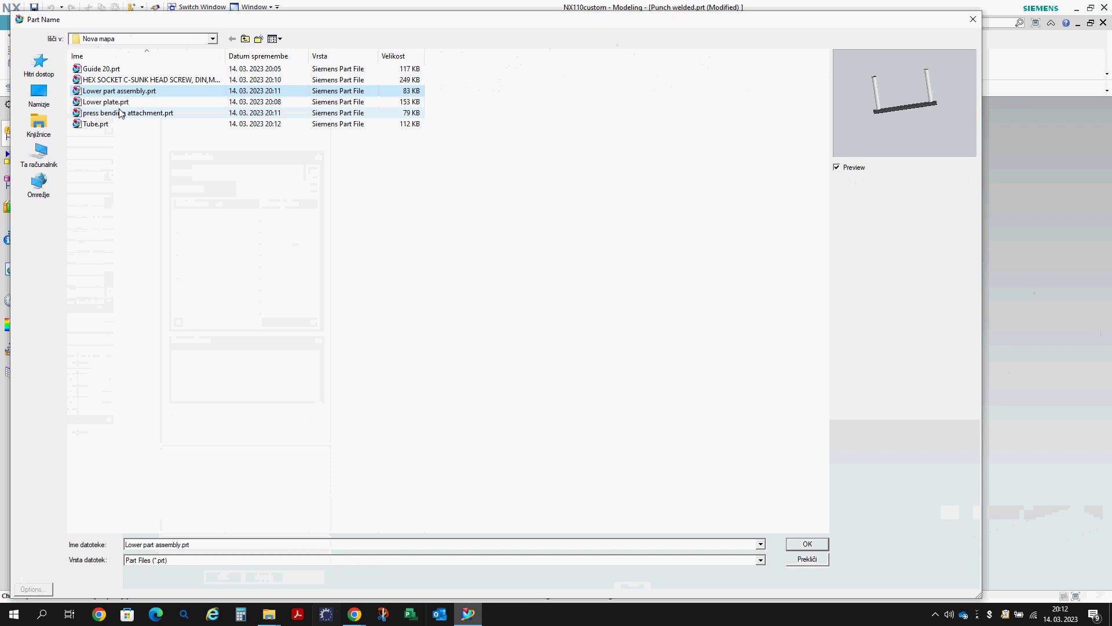
pyautogui.click(120, 102)
pyautogui.click(120, 113)
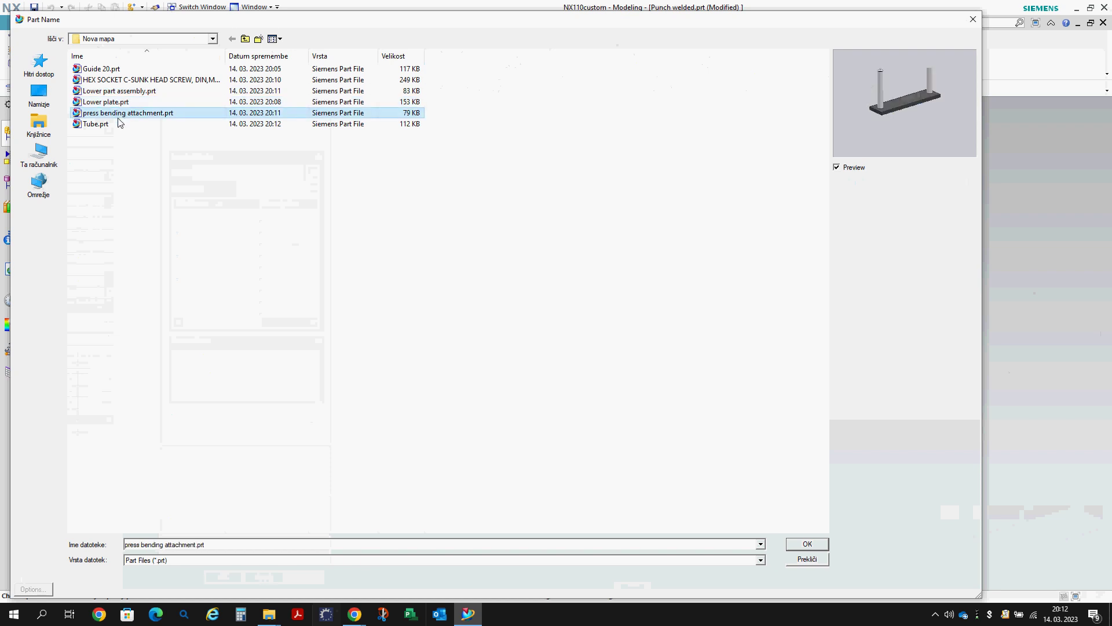
pyautogui.click(120, 123)
pyautogui.click(805, 545)
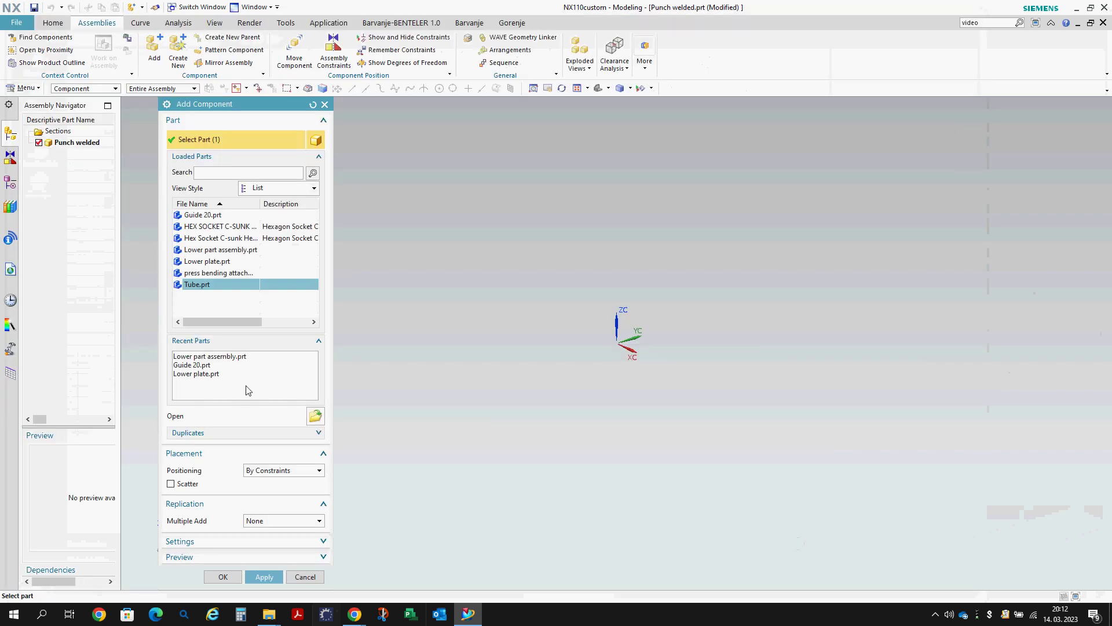
pyautogui.middleClick(533, 268)
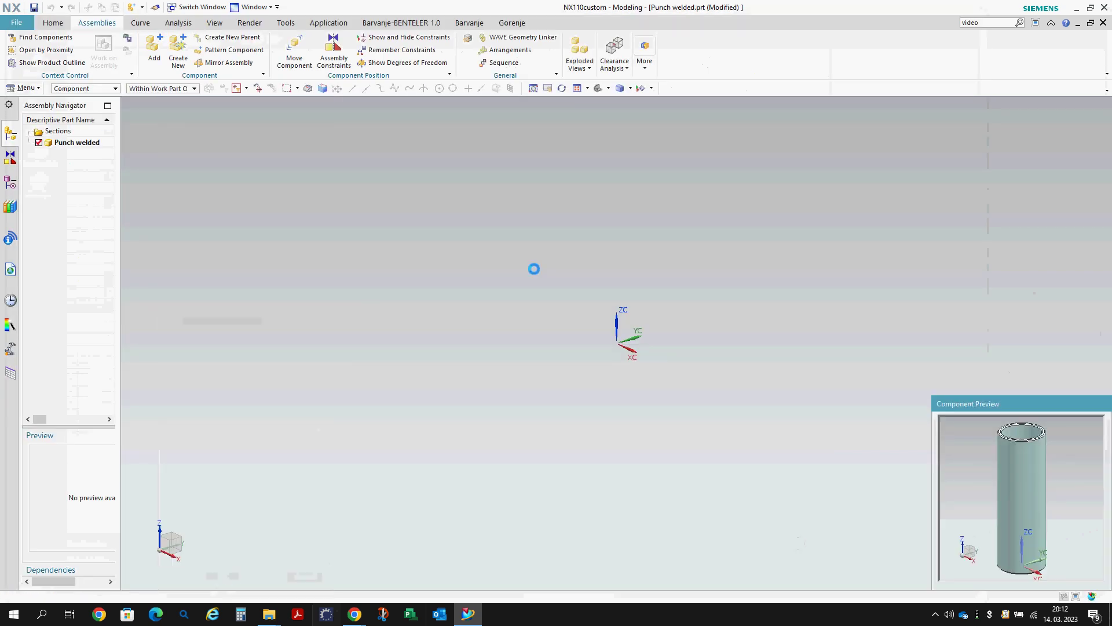
pyautogui.middleClick(546, 263)
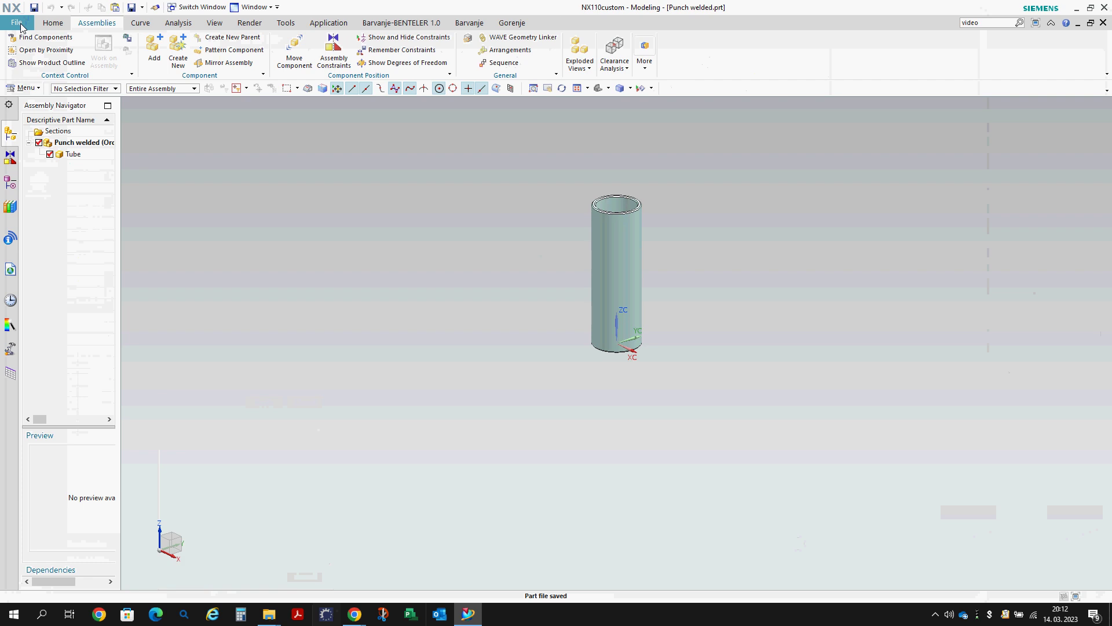
# - Create a new part named Pl 50x10x210 from the Zacetni Component part template in the Nova mapa folder
pyautogui.click(21, 26)
pyautogui.click(23, 39)
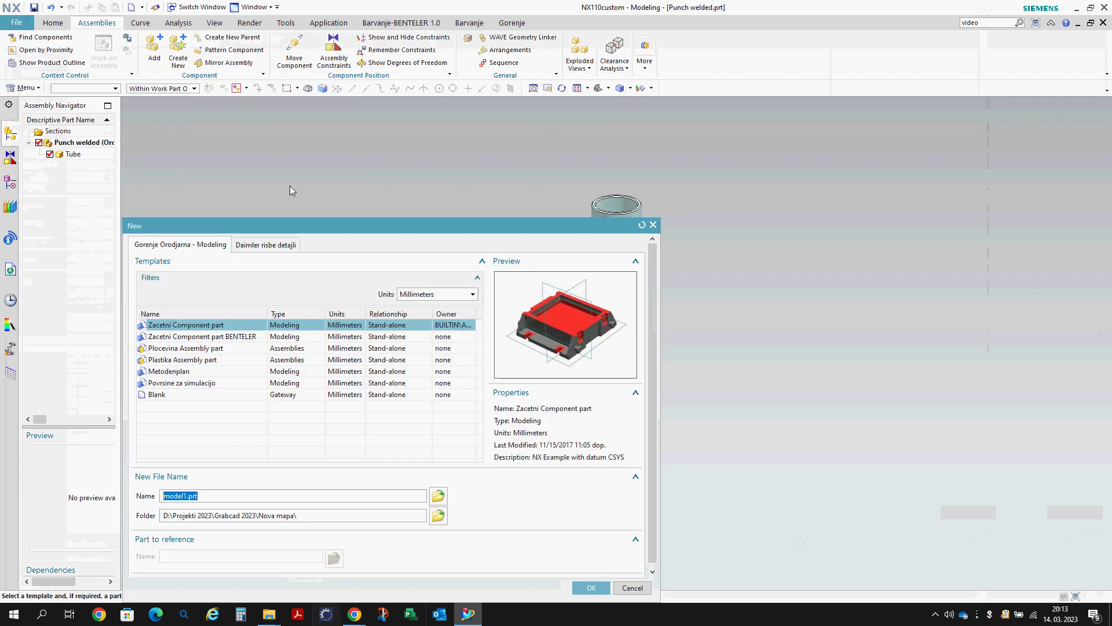
pyautogui.write('Pl 50x10x210')
pyautogui.press('Return')
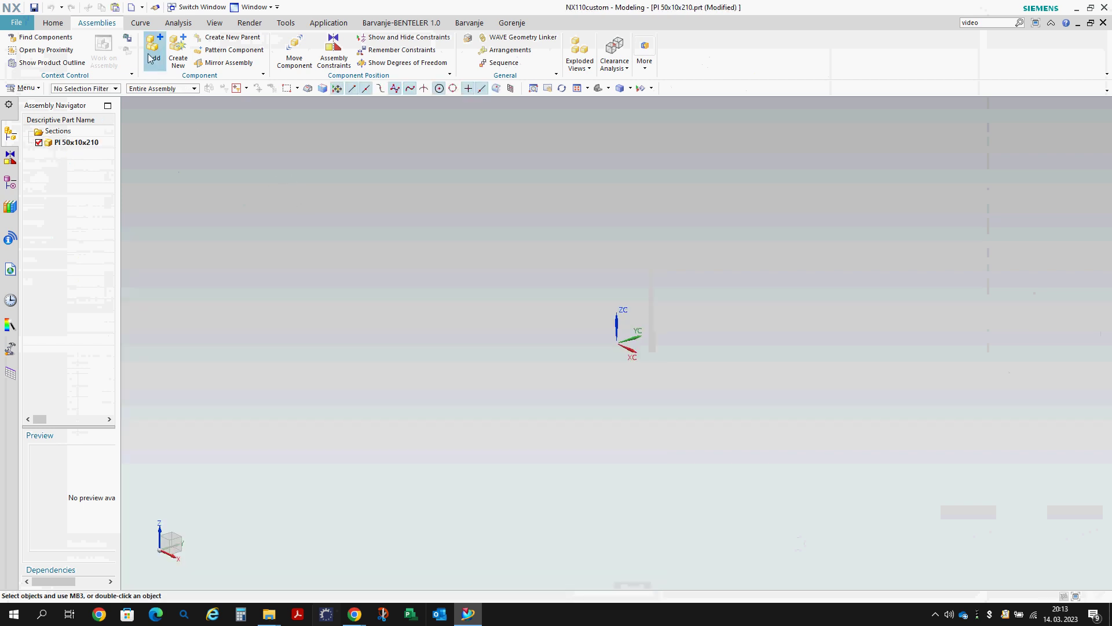
# - Insert a datum coordinate system at the origin of the new plate part
pyautogui.click(53, 24)
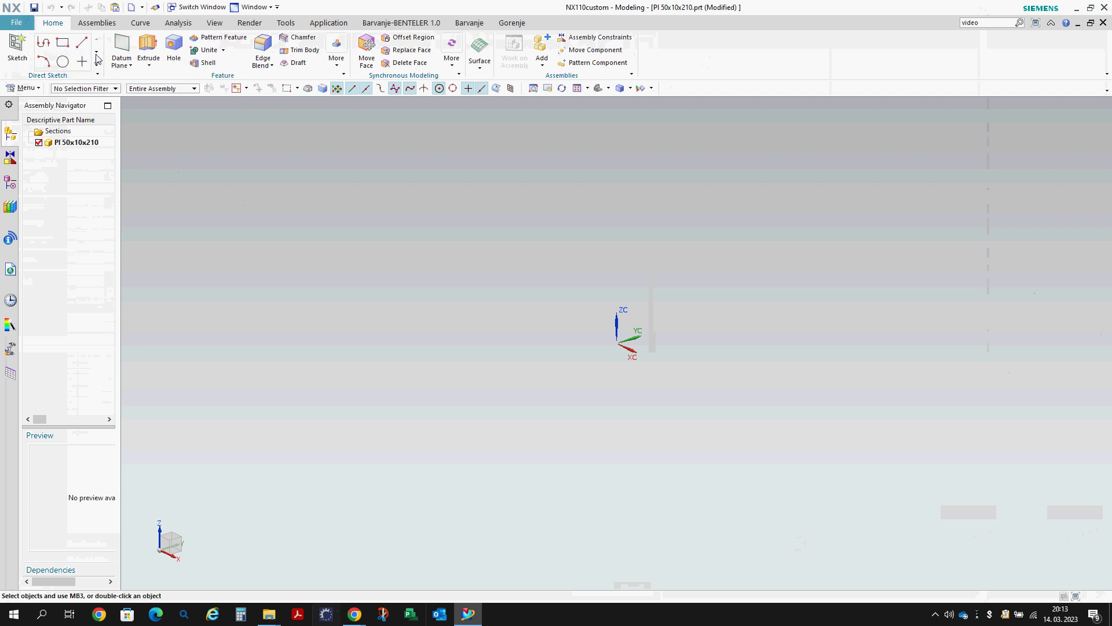
pyautogui.click(122, 64)
pyautogui.click(146, 108)
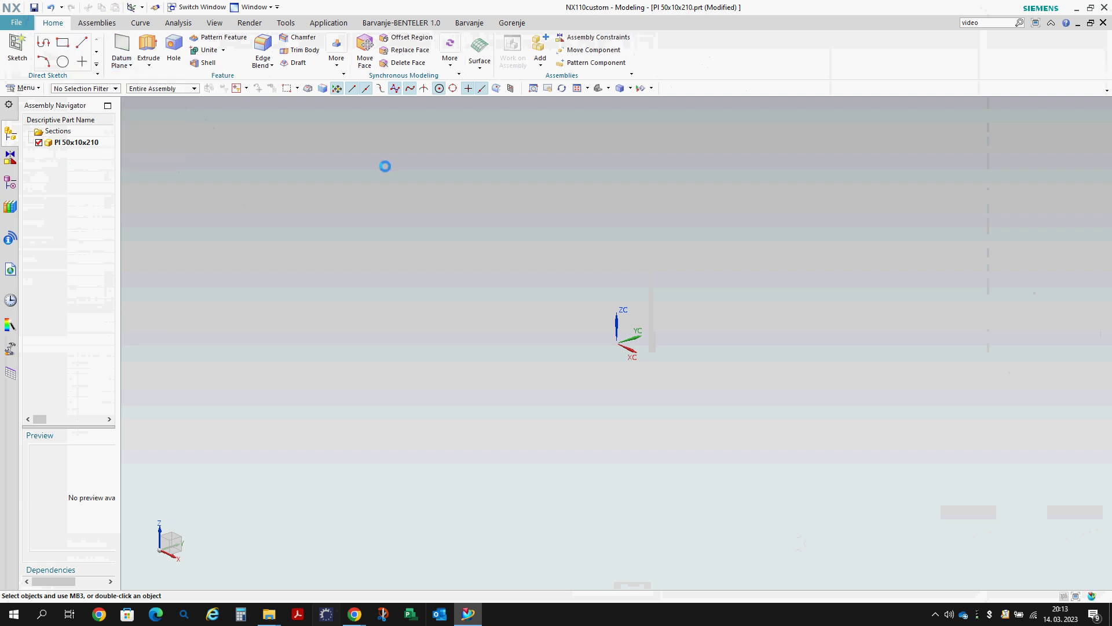
pyautogui.middleClick(385, 167)
# - Sketch a rectangle by its centre, about 350 by 99 mm, on the YZ plane of the datum coordinate system
pyautogui.click(63, 41)
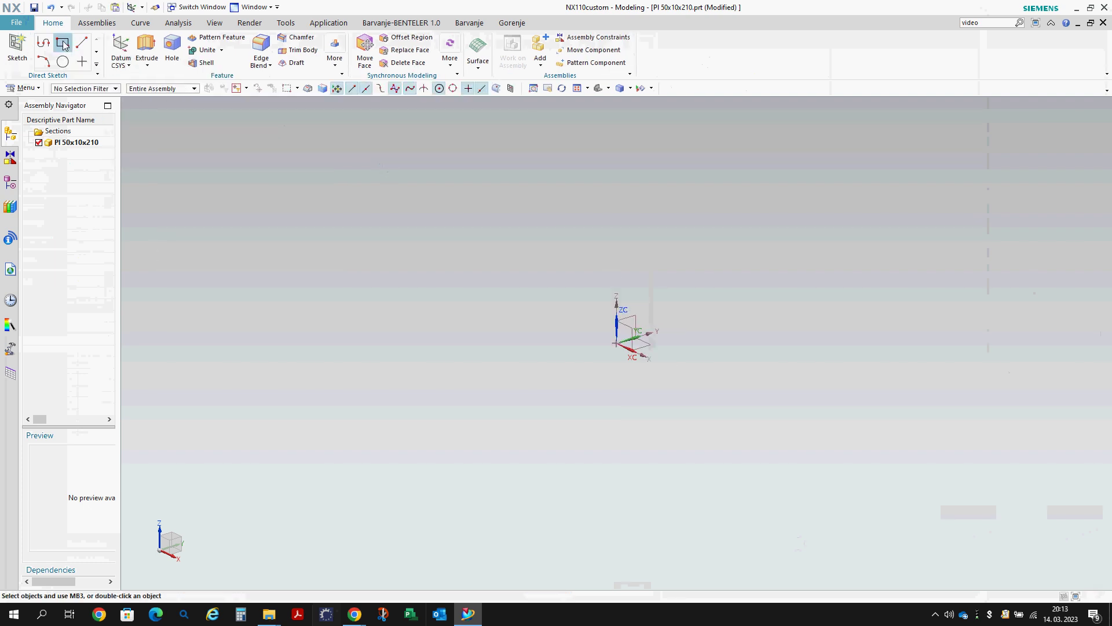
pyautogui.click(640, 315)
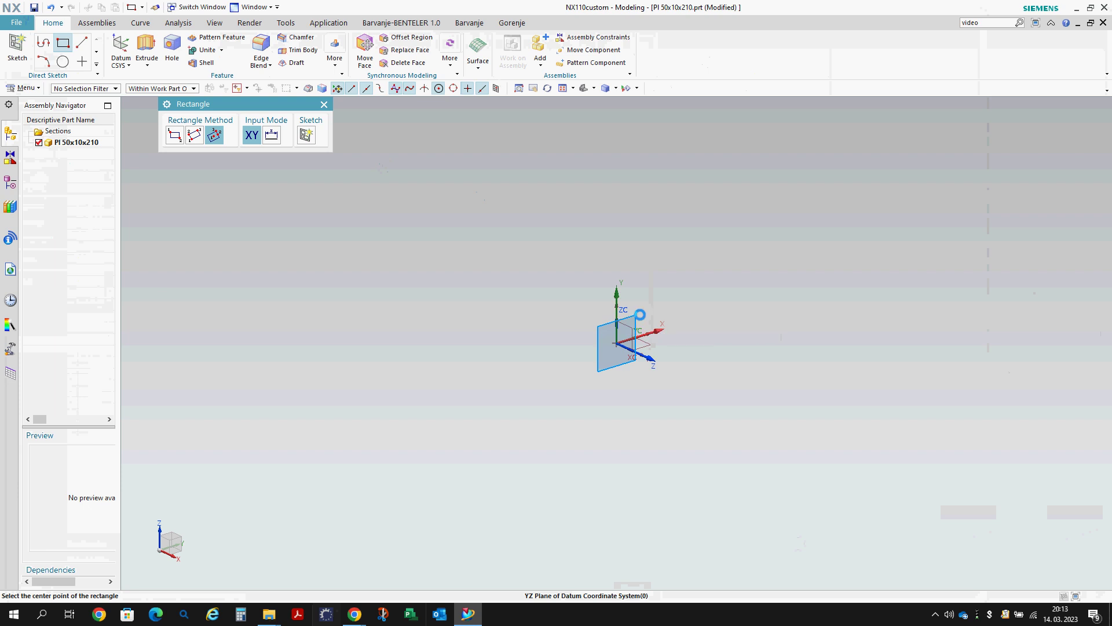
pyautogui.click(754, 180)
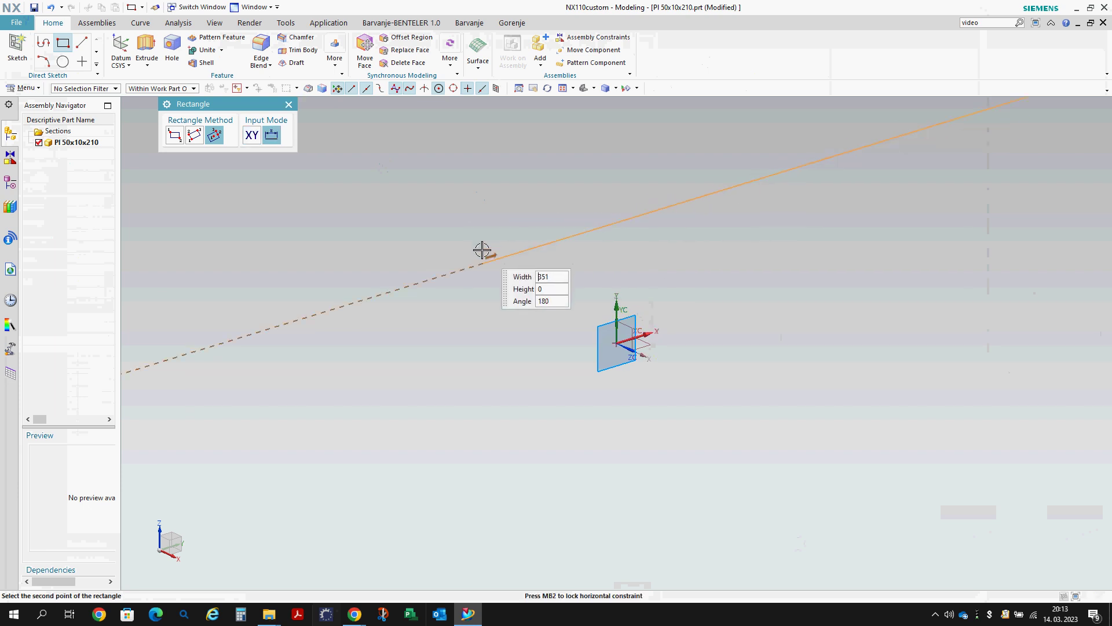
pyautogui.click(484, 253)
pyautogui.click(455, 182)
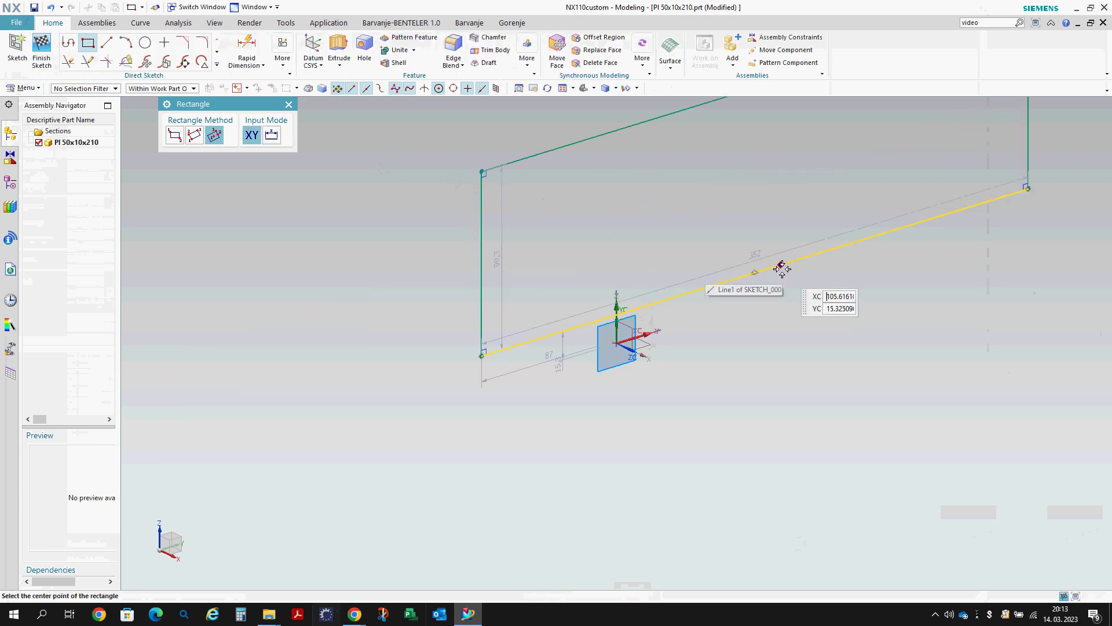
pyautogui.press('Escape')
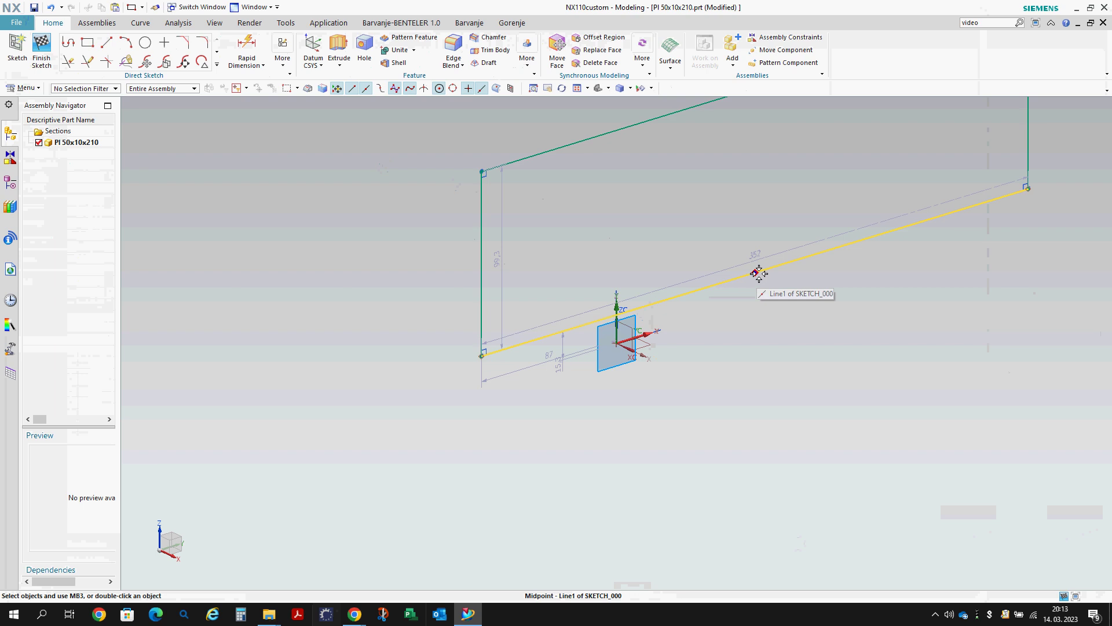
# - Move the midpoint of the rectangle's lower edge onto the sketch origin
pyautogui.moveTo(759, 273); pyautogui.dragTo(618, 341)
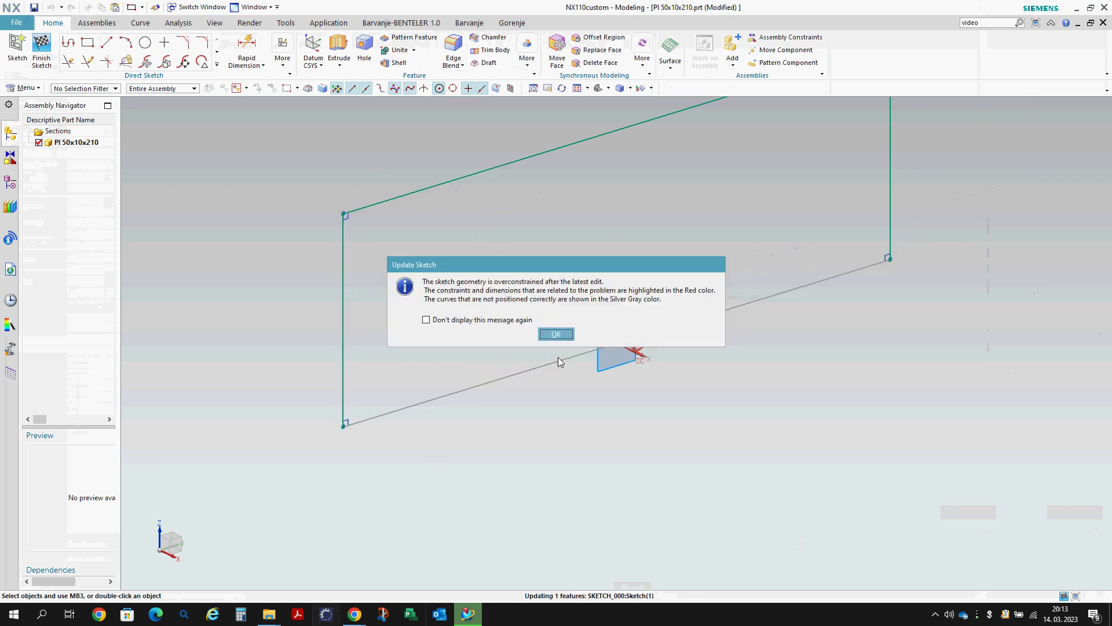
pyautogui.click(557, 335)
pyautogui.moveTo(528, 332); pyautogui.dragTo(325, 313, button='middle')
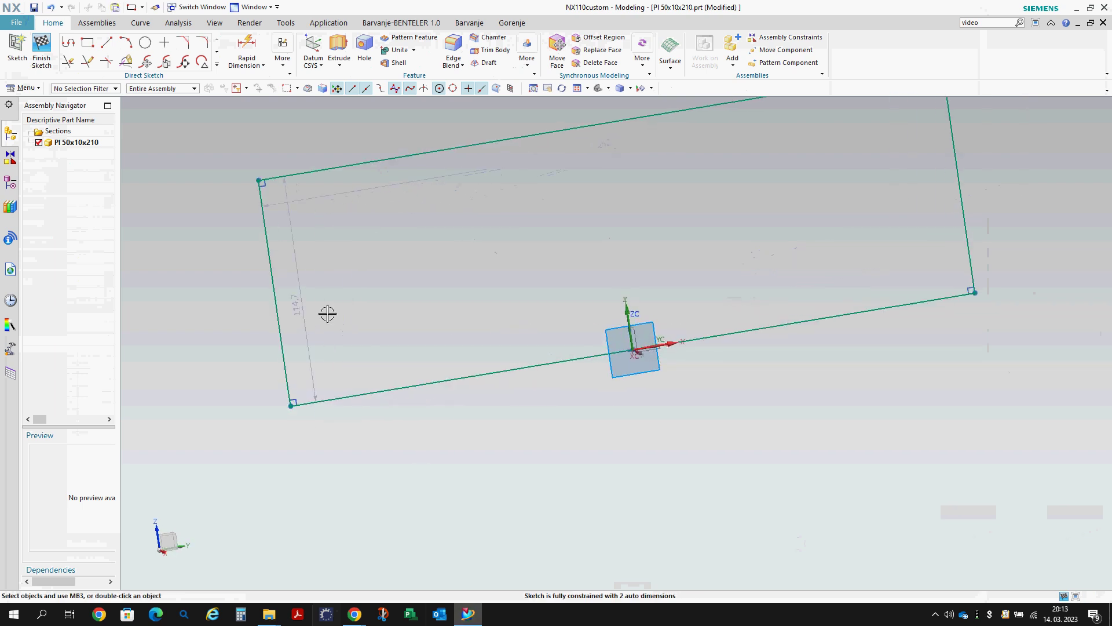
# - Set the rectangle's height to 50 mm and its length to 210 mm, and finish the sketch
pyautogui.doubleClick(305, 310)
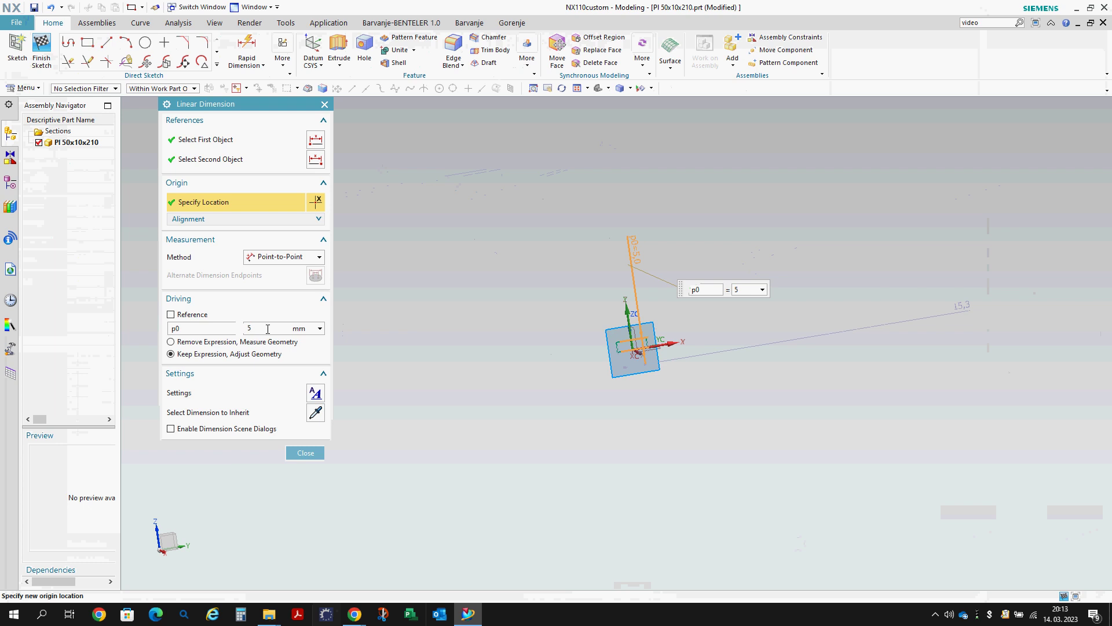
pyautogui.press('Return')
pyautogui.middleClick(592, 249)
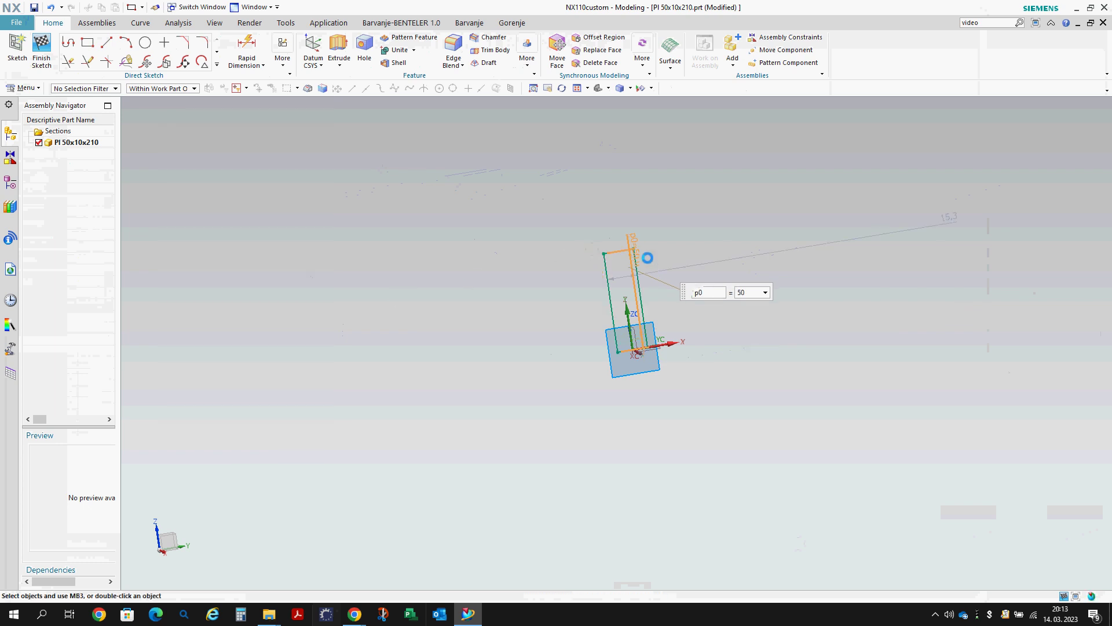
pyautogui.doubleClick(683, 267)
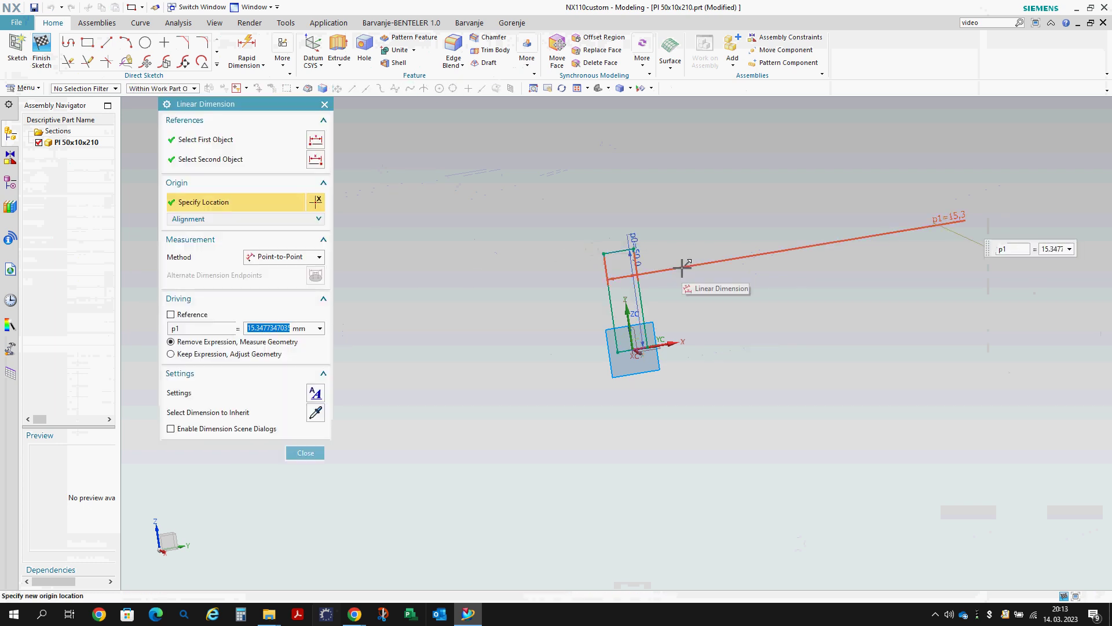
pyautogui.write('210')
pyautogui.press('Return')
pyautogui.rightClick(651, 176)
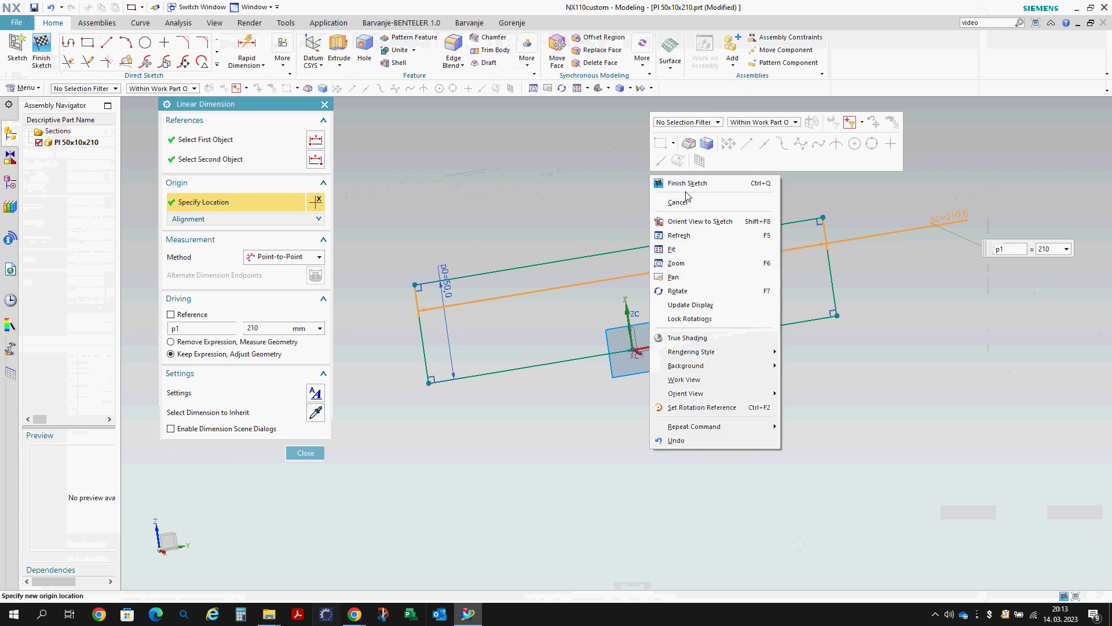
pyautogui.click(685, 184)
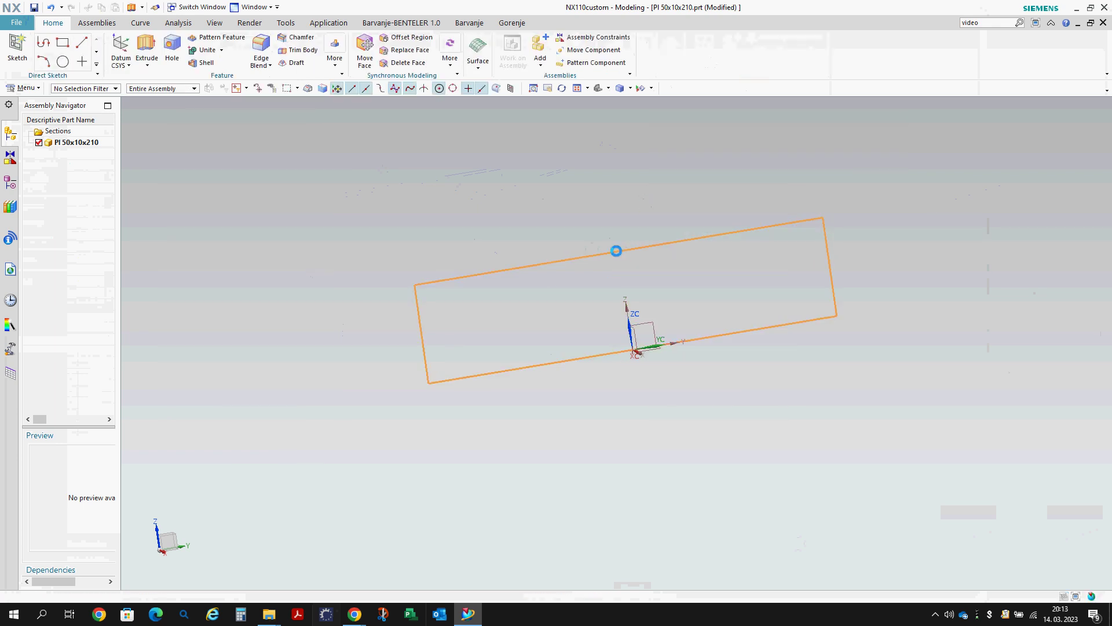
# - Extrude the rectangle as a solid with a symmetric distance of 5 mm
pyautogui.press('x')
pyautogui.click(311, 226)
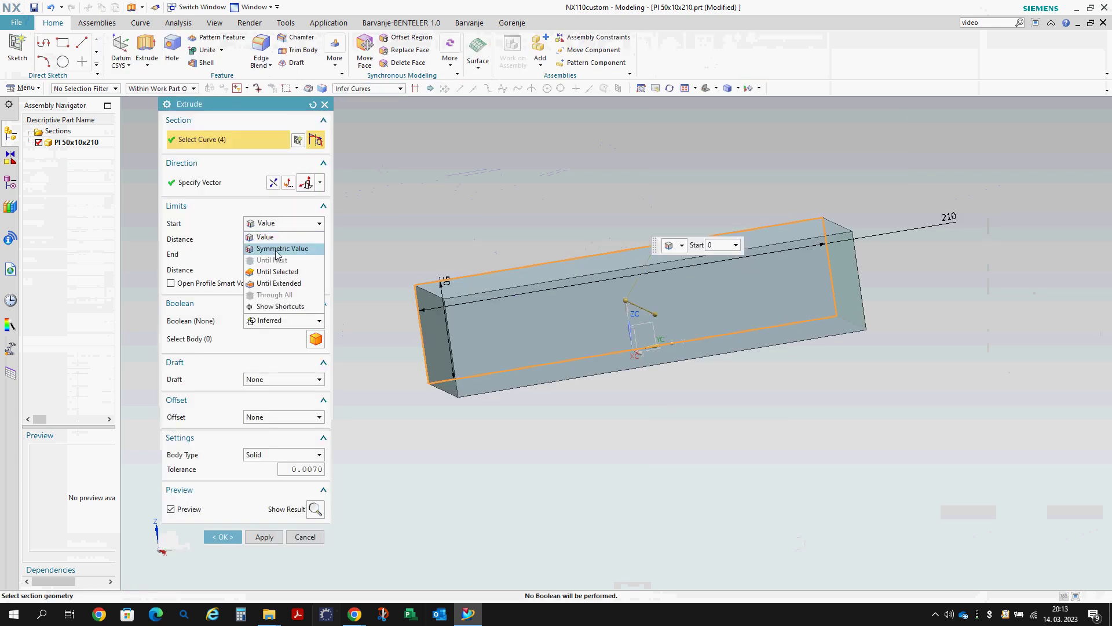
pyautogui.click(276, 247)
pyautogui.write('5')
pyautogui.press('Return')
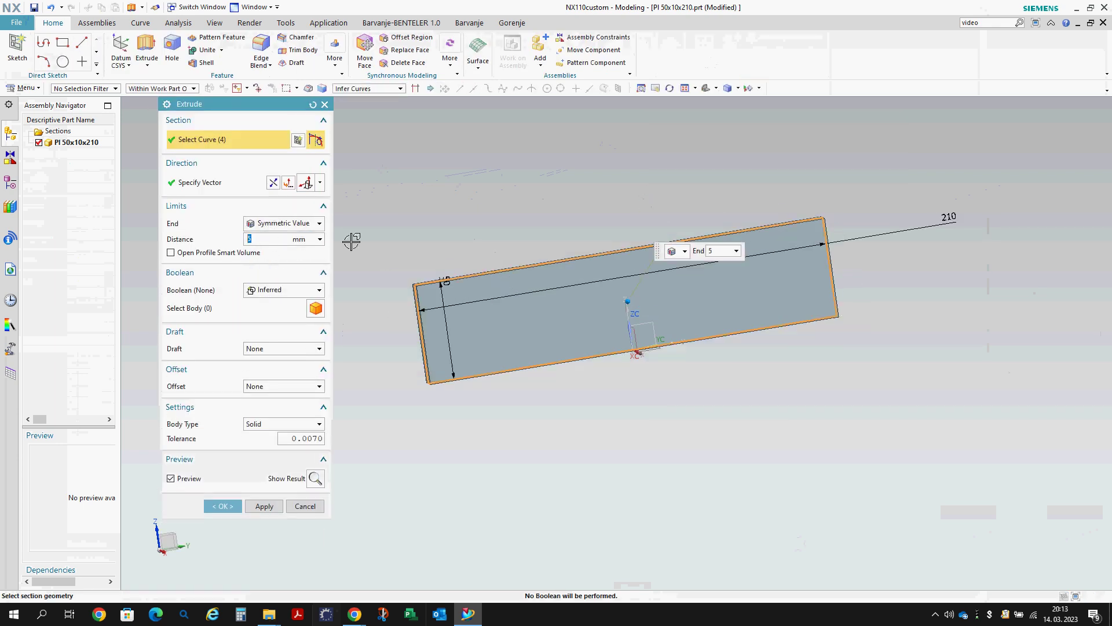
pyautogui.moveTo(481, 246); pyautogui.dragTo(484, 307, button='middle')
pyautogui.middleClick(484, 307)
# - Change the extruded plate's display colour to pale teal
pyautogui.click(484, 307)
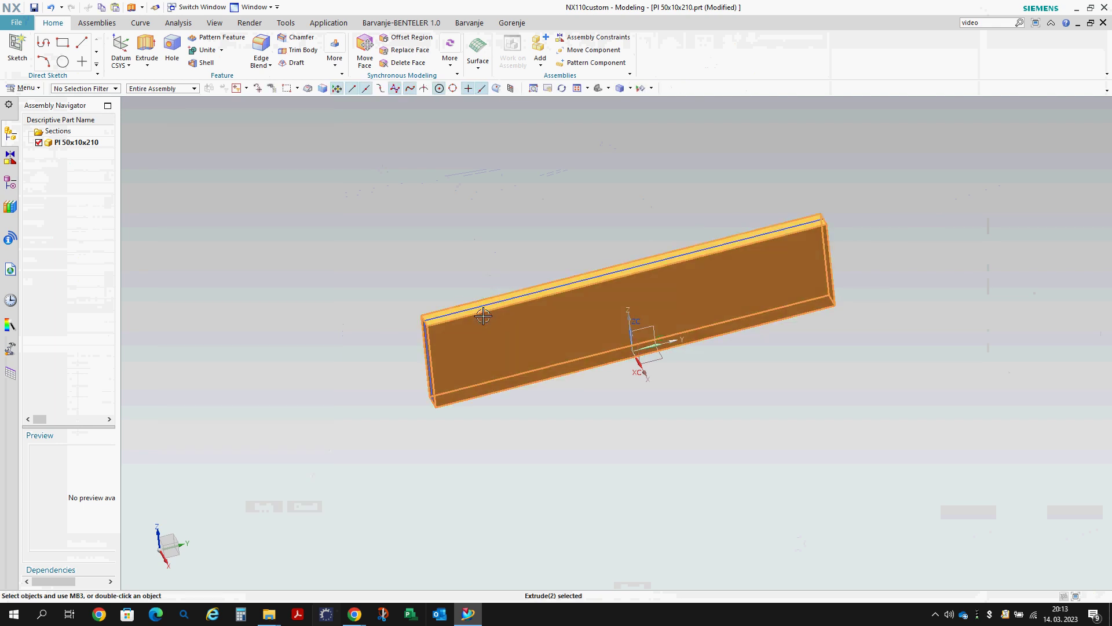
pyautogui.hotkey('ctrl', 'j')
pyautogui.click(296, 173)
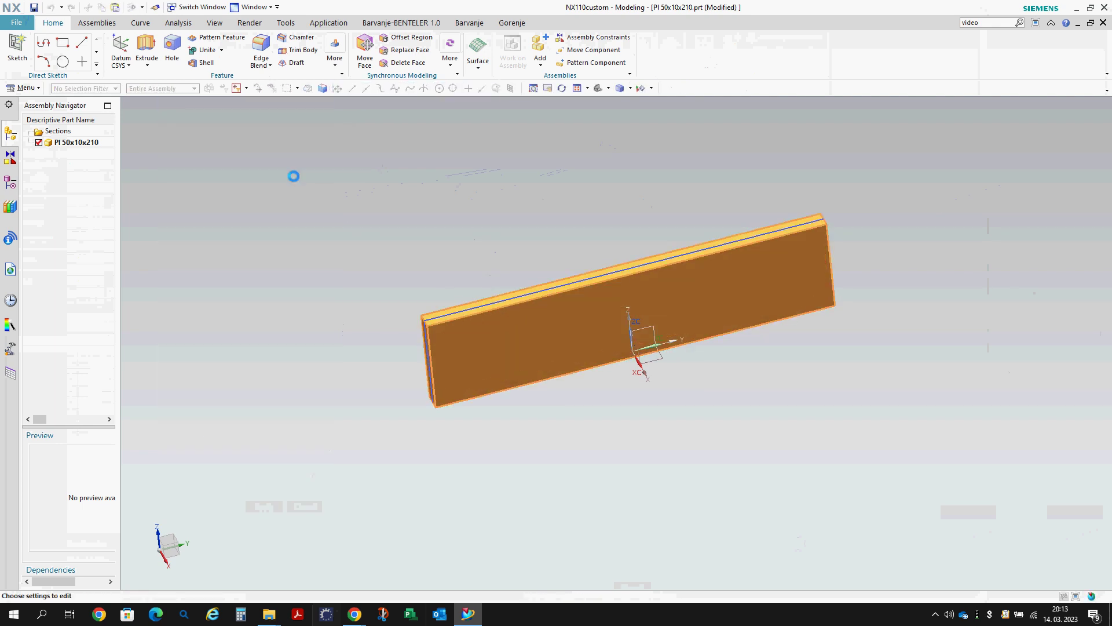
pyautogui.click(270, 169)
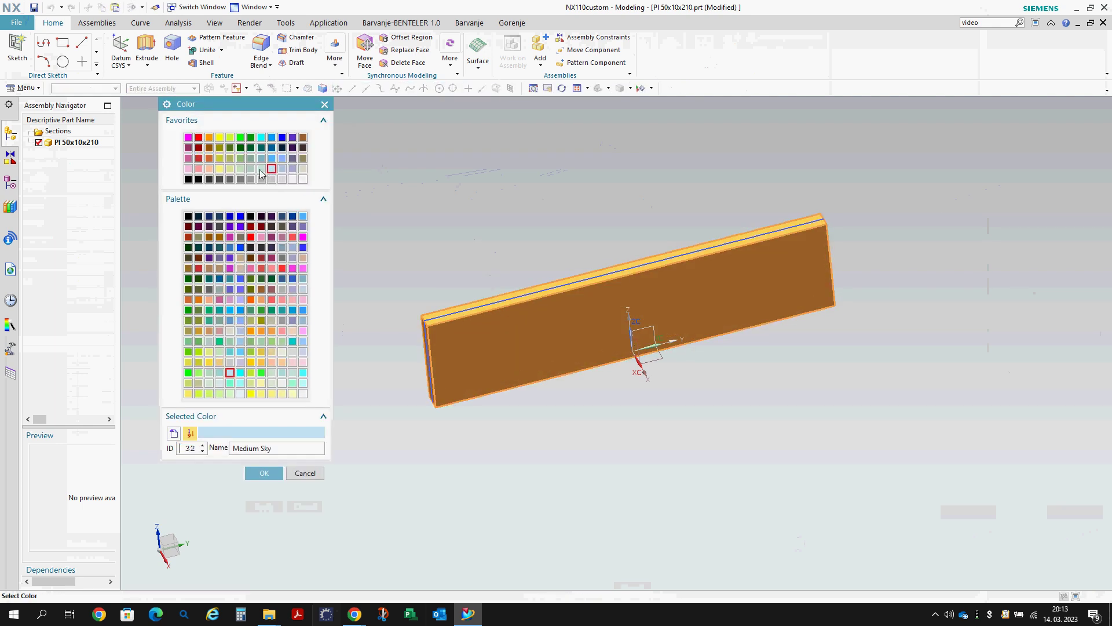
pyautogui.click(272, 473)
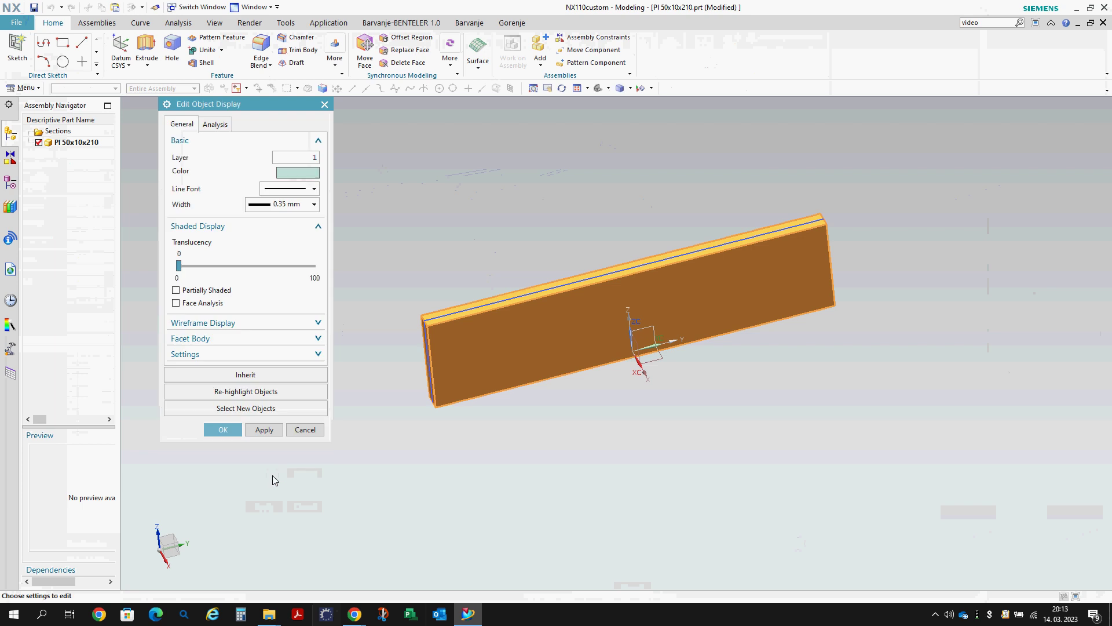
pyautogui.click(224, 427)
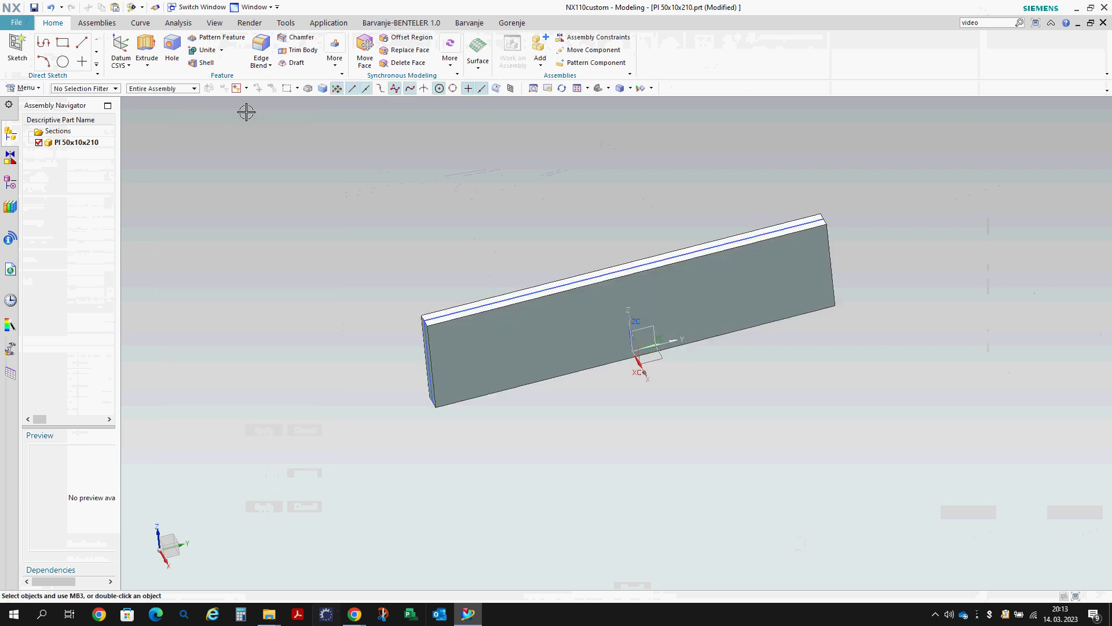
# - Chamfer one long lower edge of the plate asymmetrically with distances of 4 mm and 10 mm, reversing the direction
pyautogui.click(296, 37)
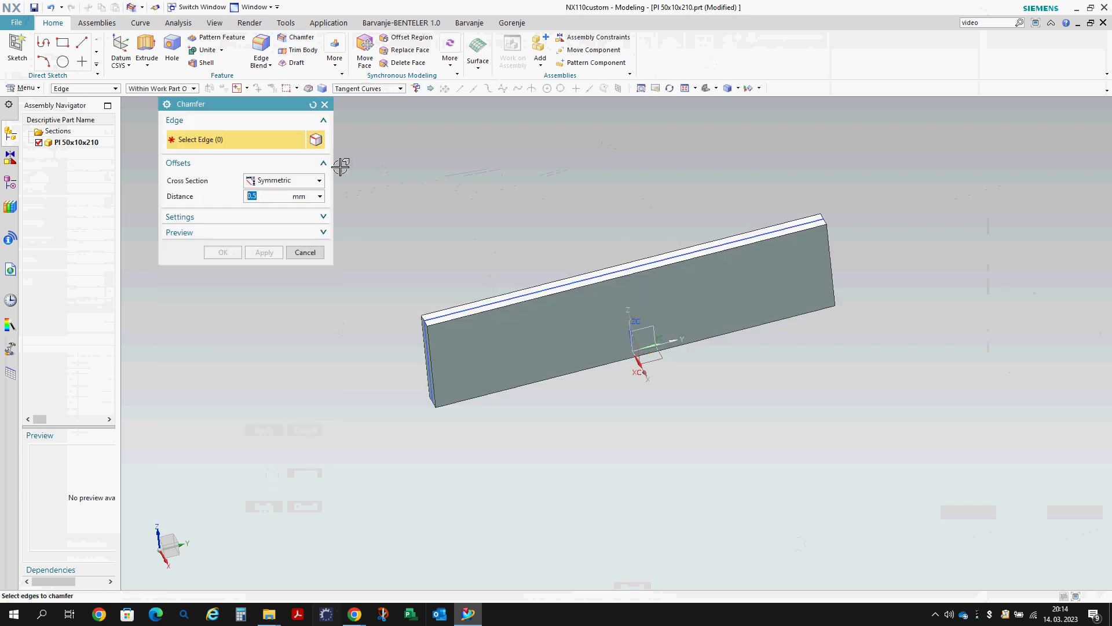
pyautogui.click(294, 184)
pyautogui.click(283, 206)
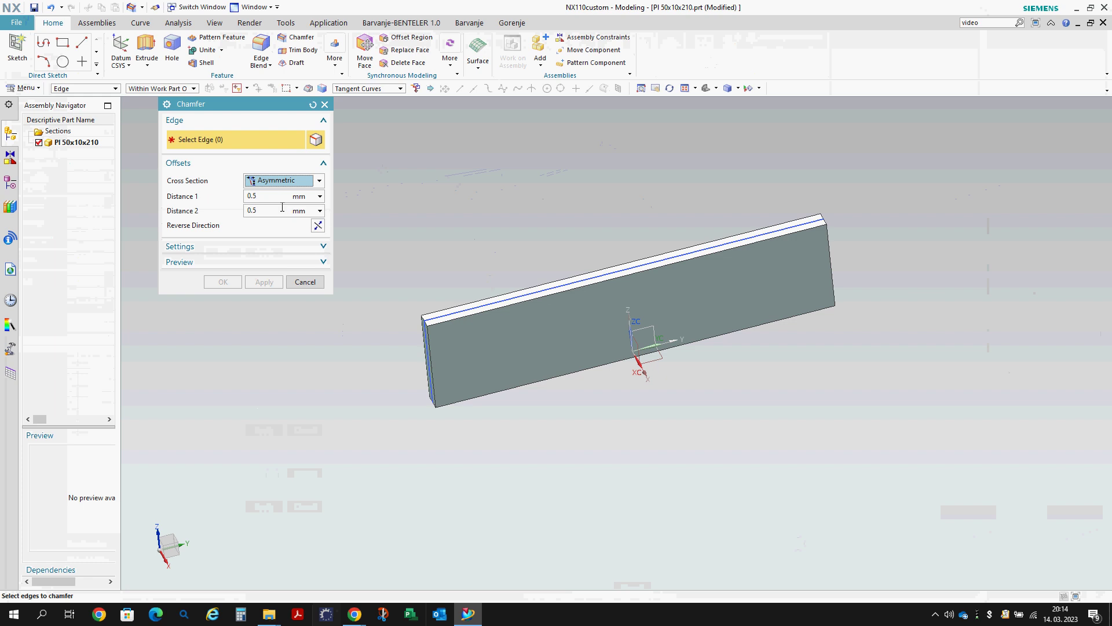
pyautogui.click(273, 197)
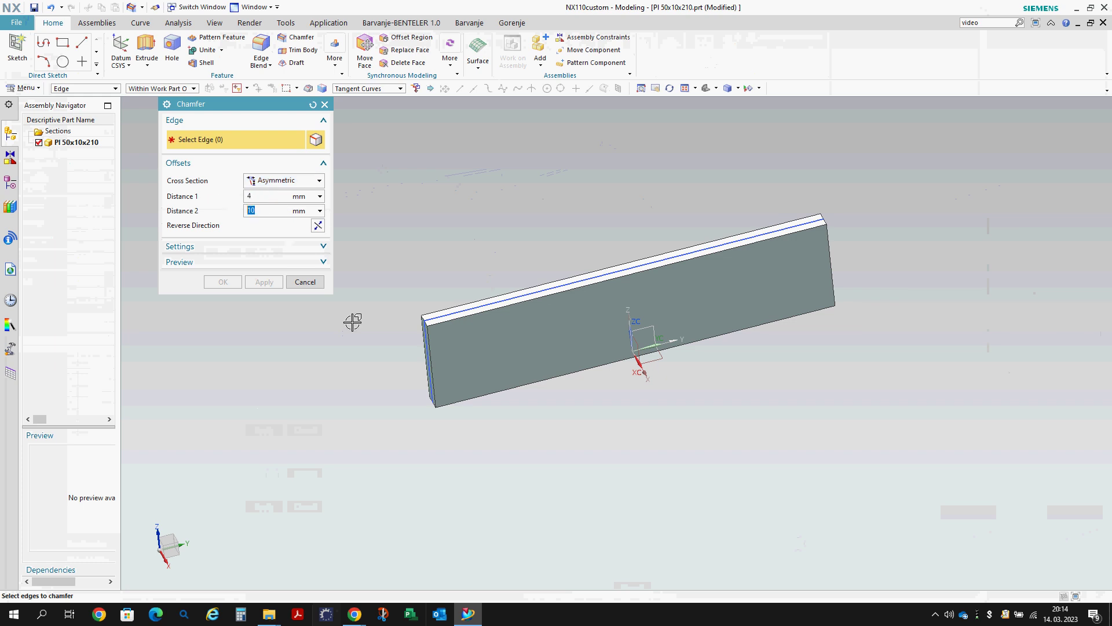
pyautogui.scroll(3, 394, 409)
pyautogui.click(518, 398)
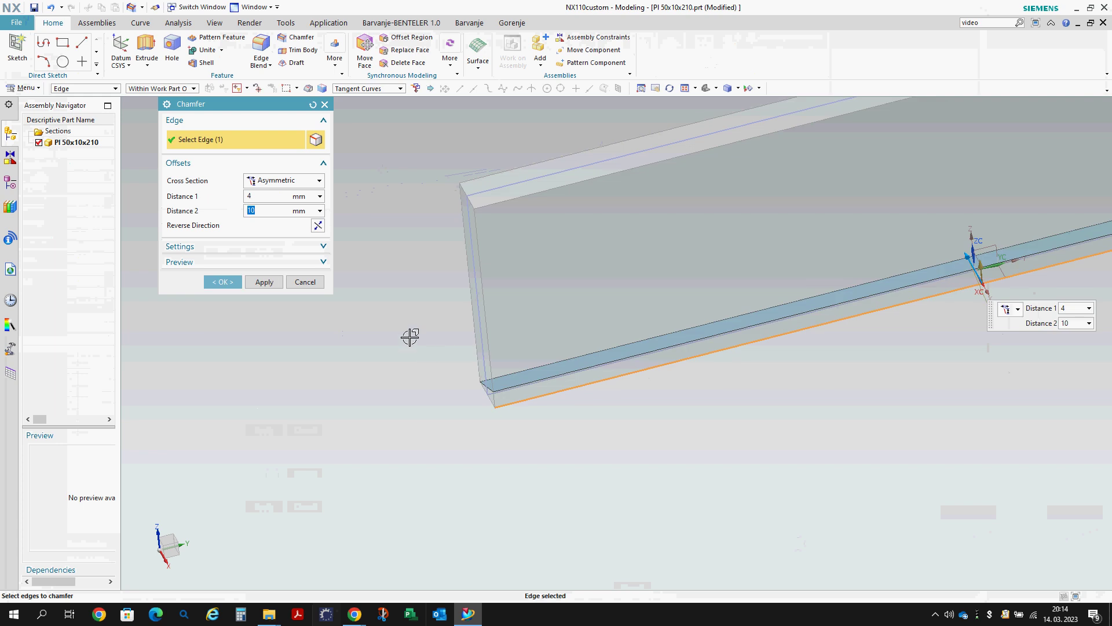
pyautogui.click(317, 226)
pyautogui.moveTo(479, 280); pyautogui.dragTo(554, 240, button='middle')
pyautogui.middleClick(555, 240)
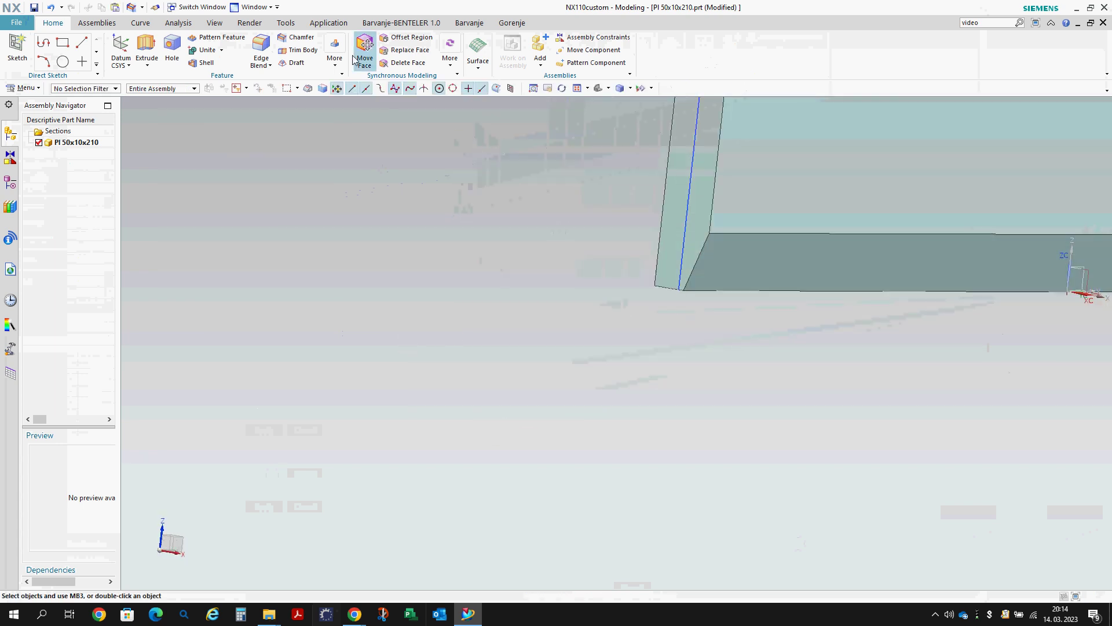
# - Add the same asymmetric 4 by 10 mm chamfer to the opposite long lower edge of the plate
pyautogui.click(295, 39)
pyautogui.moveTo(626, 285); pyautogui.dragTo(1027, 182, button='middle')
pyautogui.click(1063, 190)
pyautogui.moveTo(832, 355); pyautogui.dragTo(990, 141, button='middle')
pyautogui.middleClick(991, 141)
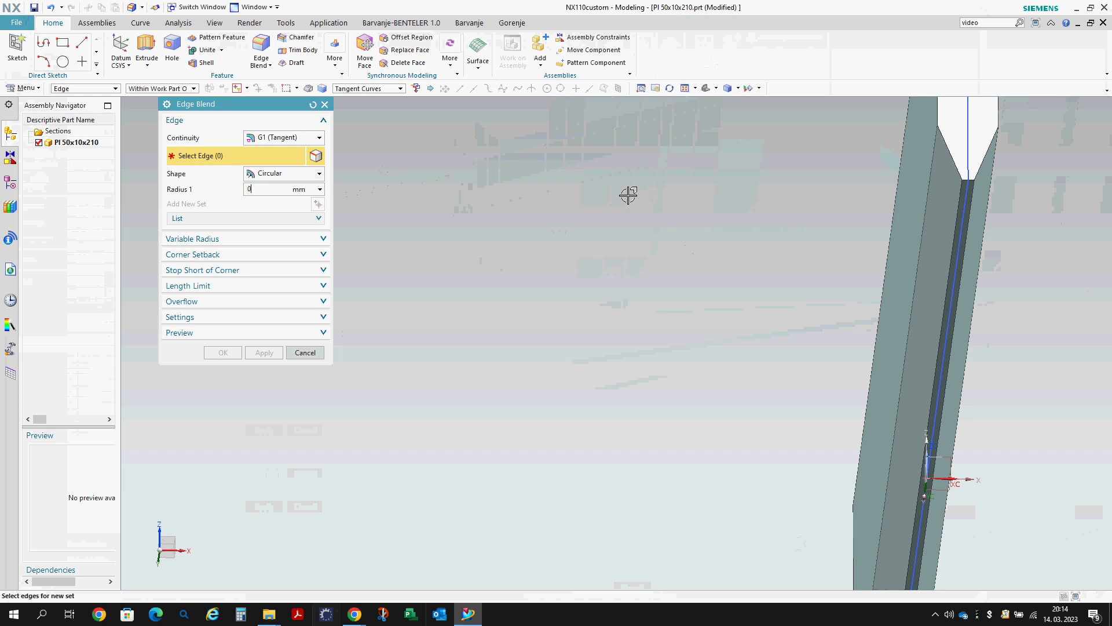
# - Apply a 0.8 mm circular edge blend to the two long edges of the narrow tip between the chamfers
pyautogui.scroll(-1, 968, 191)
pyautogui.click(958, 200)
pyautogui.click(925, 205)
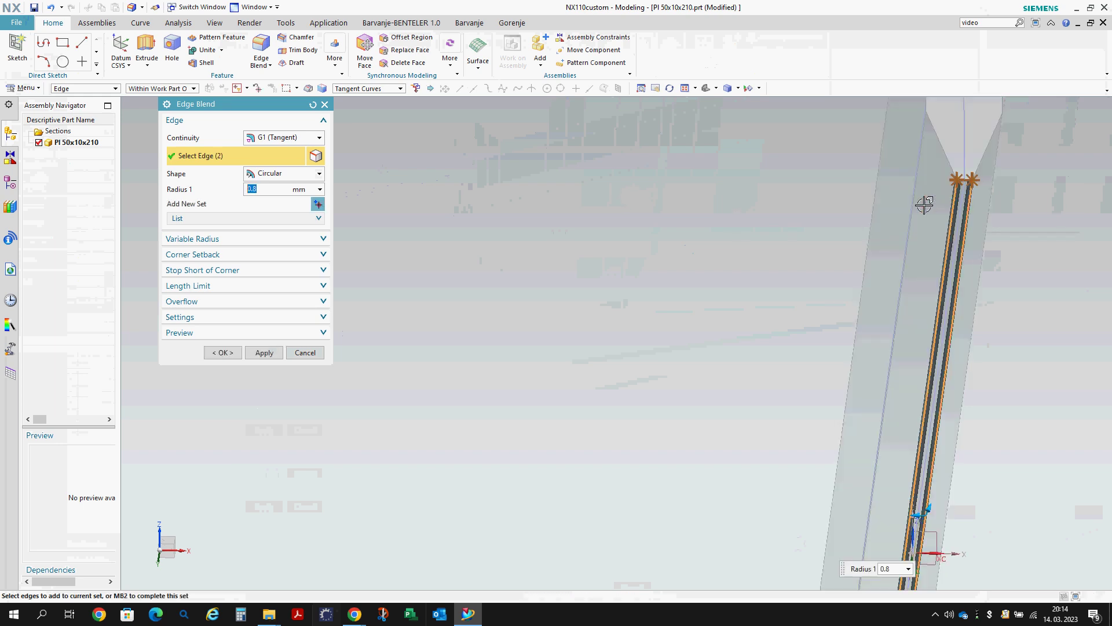
pyautogui.middleClick(811, 203)
pyautogui.scroll(-3, 979, 163)
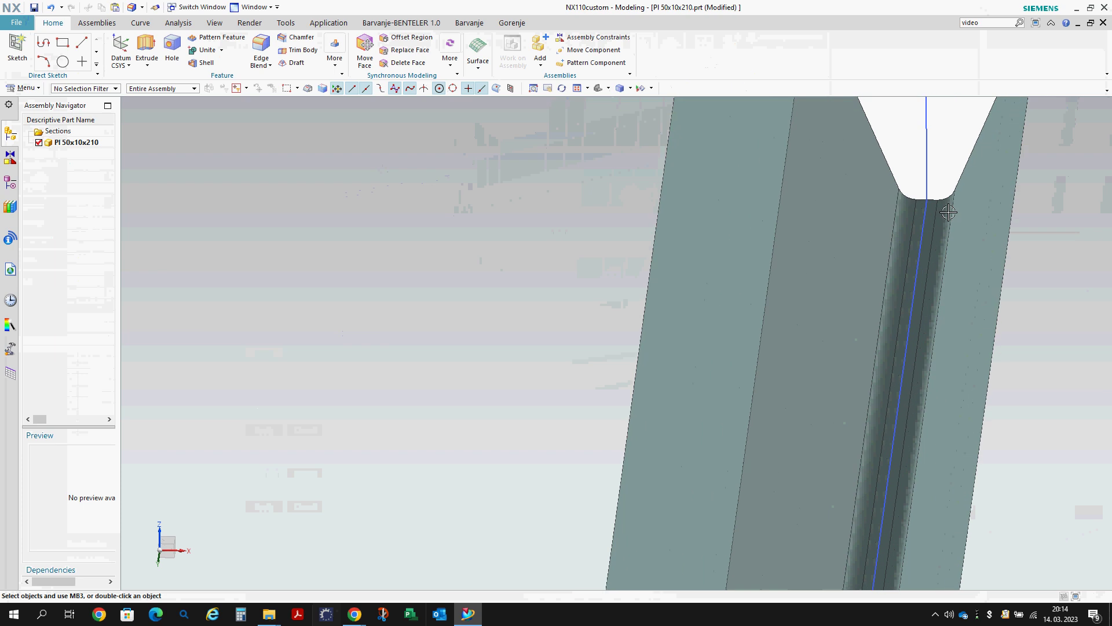
# - Edit the tip edge blend, trying radii of 1 mm and 1.5 mm, and set its radius to 1.2 mm
pyautogui.hotkey('ctrl', 'z')
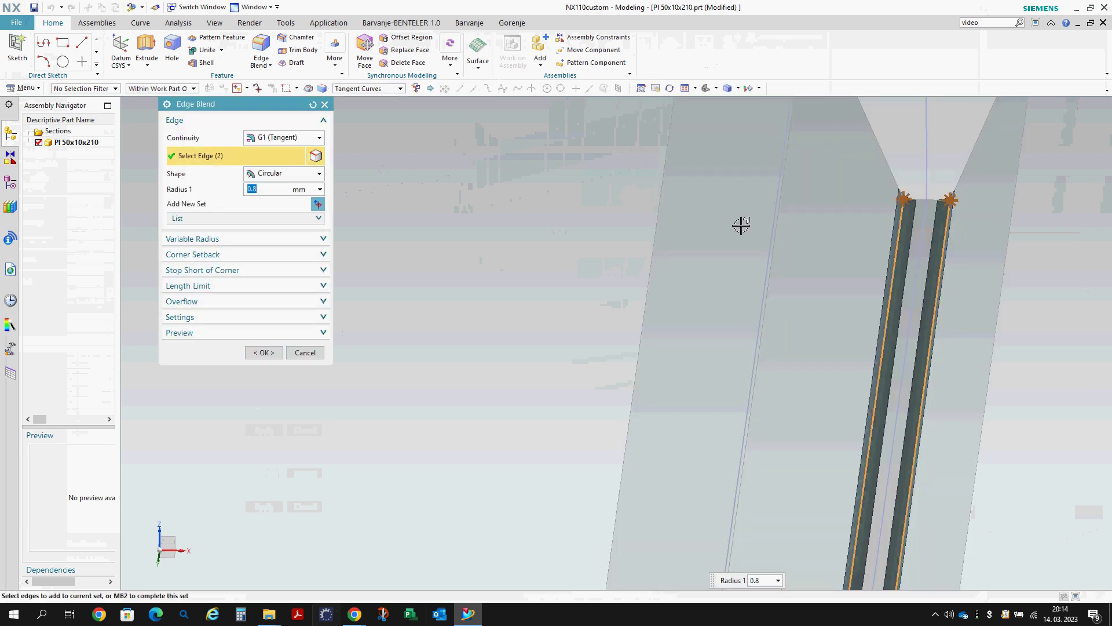
pyautogui.press('Return')
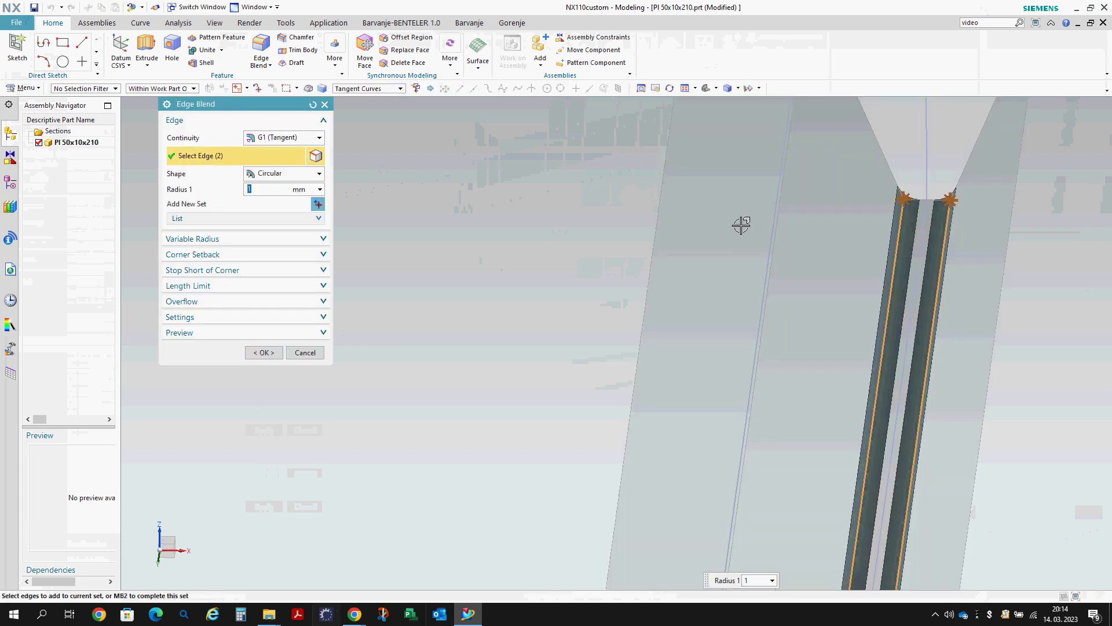
pyautogui.write('1.5')
pyautogui.press('Return')
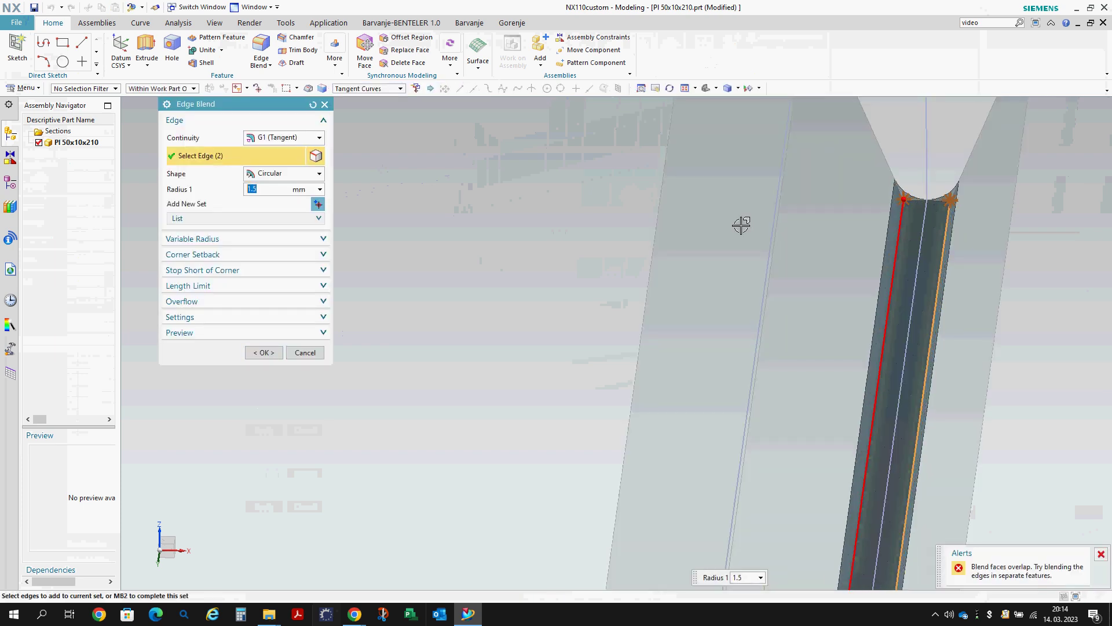
pyautogui.press('Return')
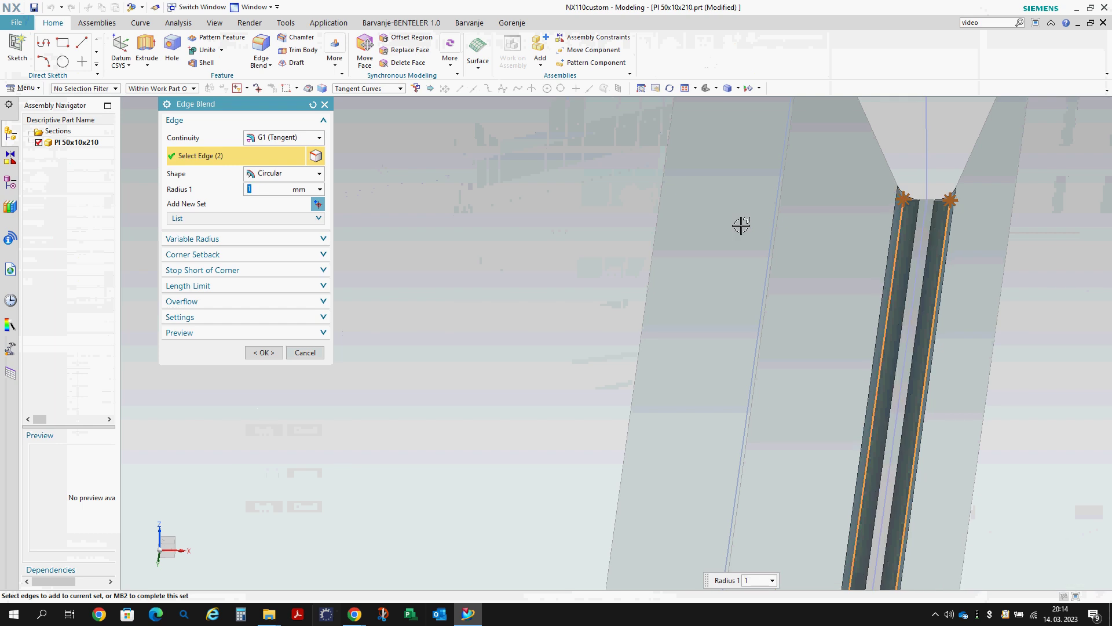
pyautogui.press('Return')
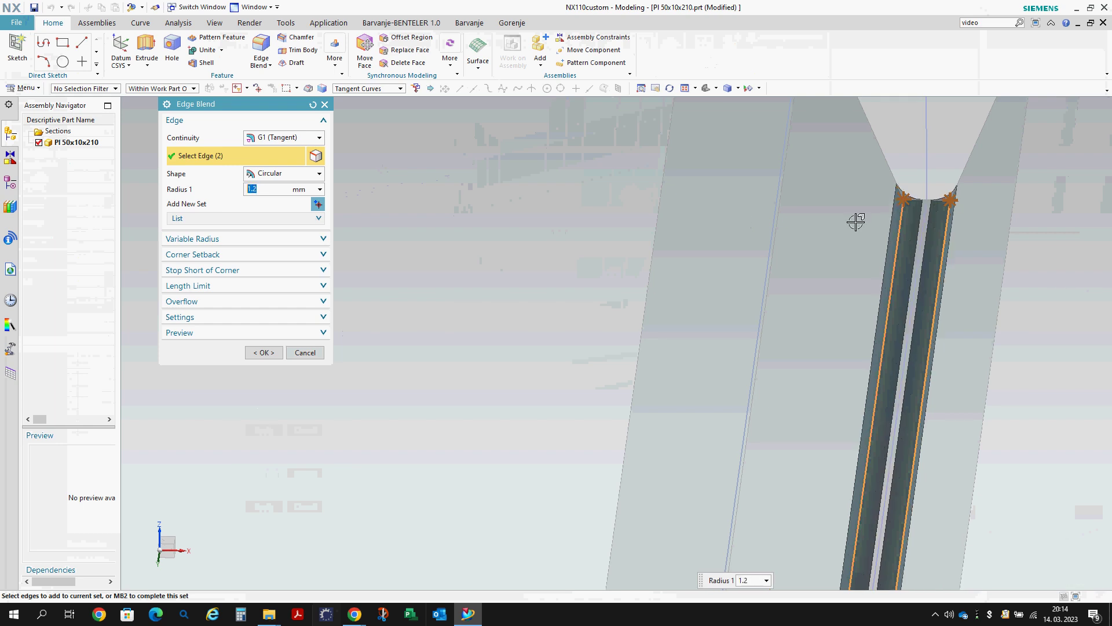
pyautogui.middleClick(851, 216)
# - Save the finished plate part and switch to the Punch welded.prt assembly
pyautogui.moveTo(852, 216); pyautogui.dragTo(643, 258, button='middle')
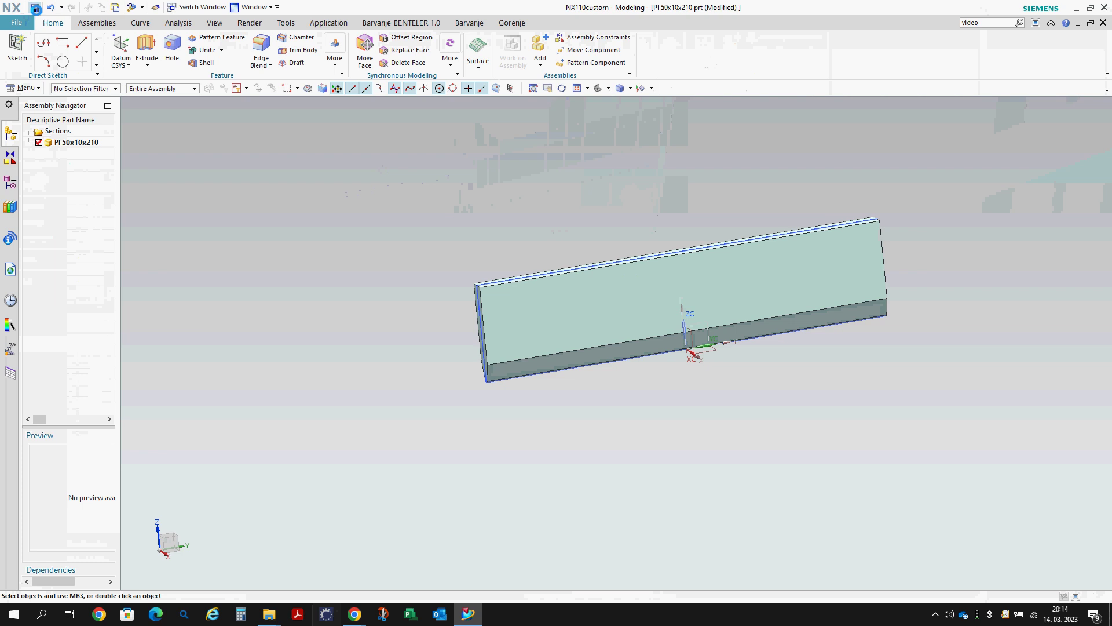
pyautogui.click(203, 7)
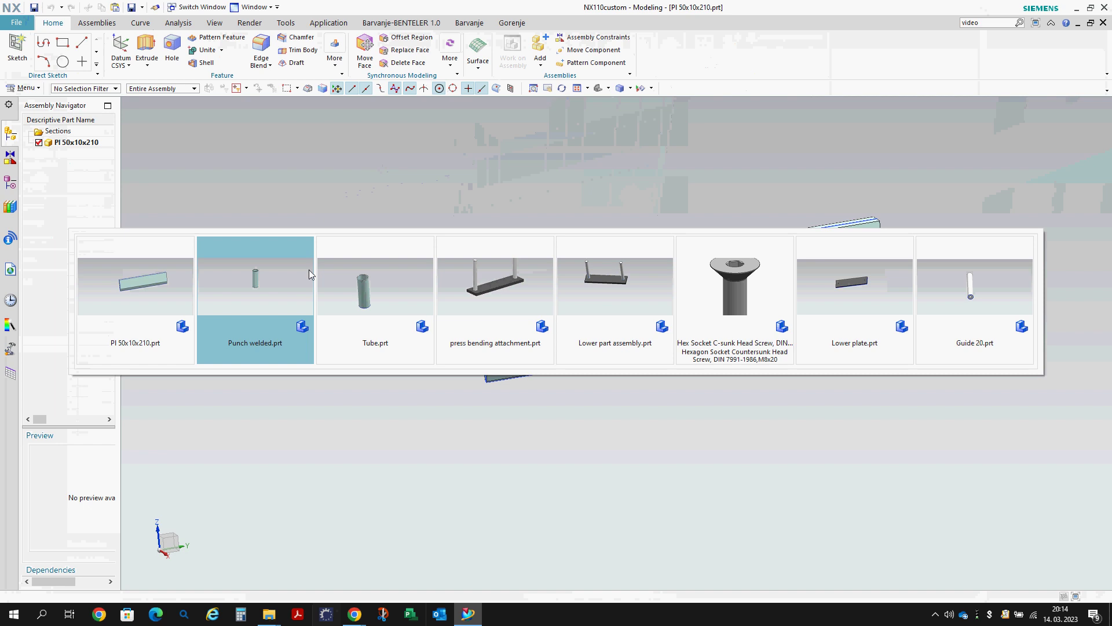
pyautogui.click(270, 294)
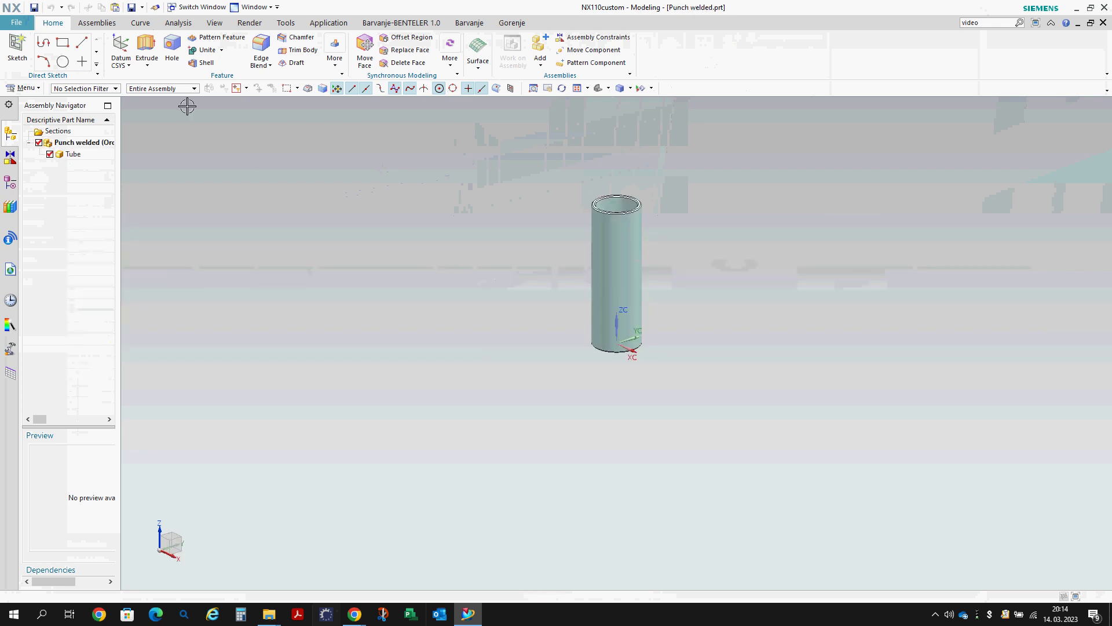
# - Add Pl 50x10x210.prt to the Punch welded assembly as a component and place it with a Fix constraint
pyautogui.click(98, 23)
pyautogui.click(155, 49)
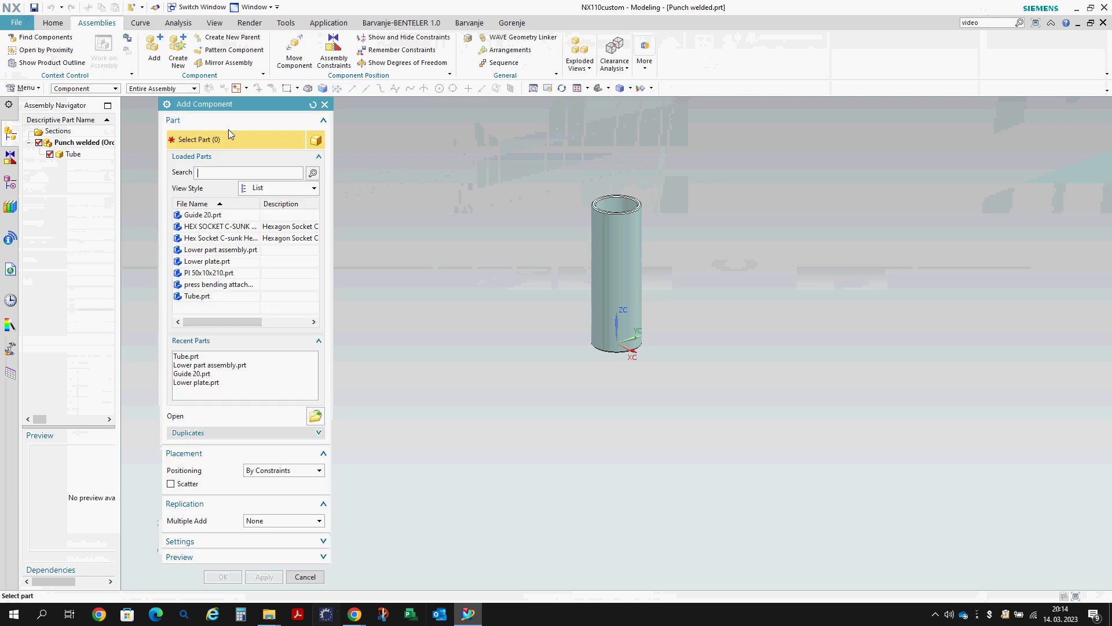
pyautogui.click(315, 415)
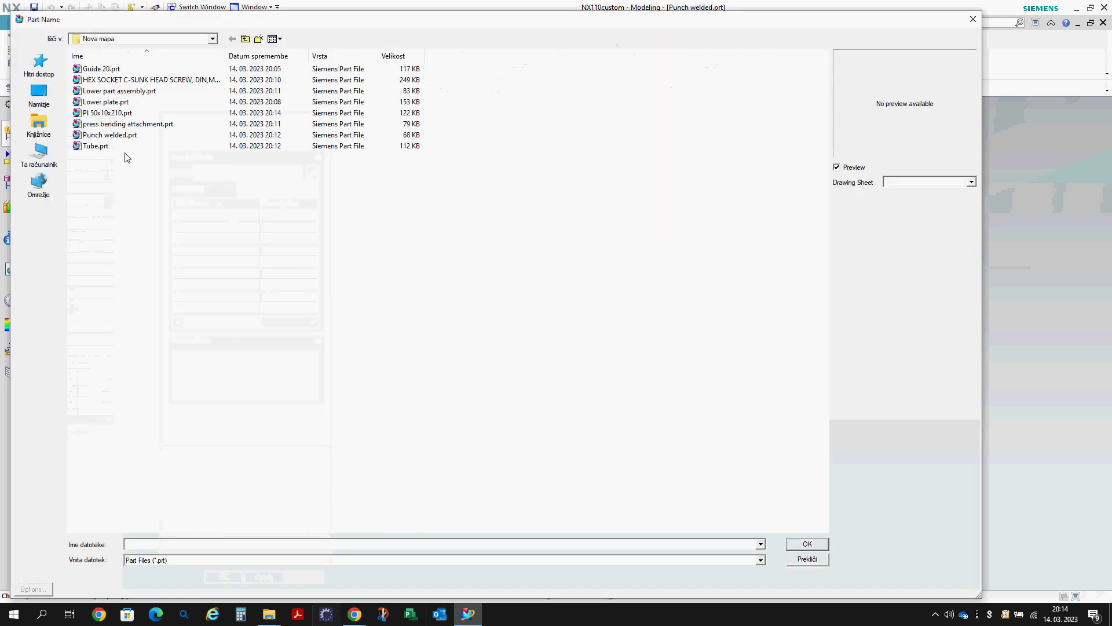
pyautogui.click(119, 136)
pyautogui.click(807, 544)
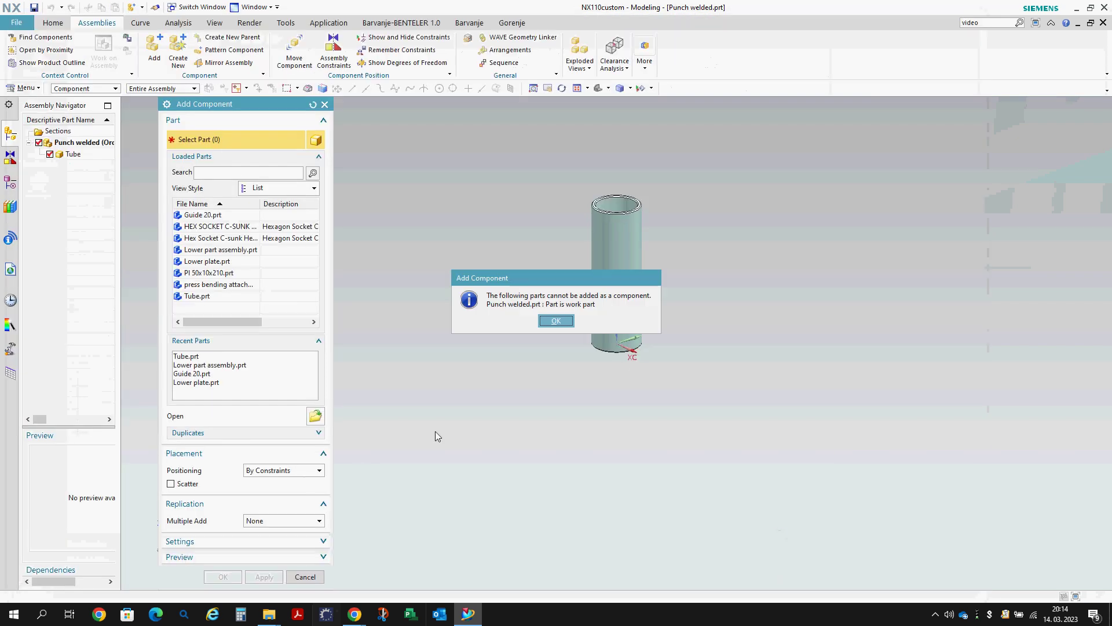
pyautogui.click(554, 321)
pyautogui.click(315, 415)
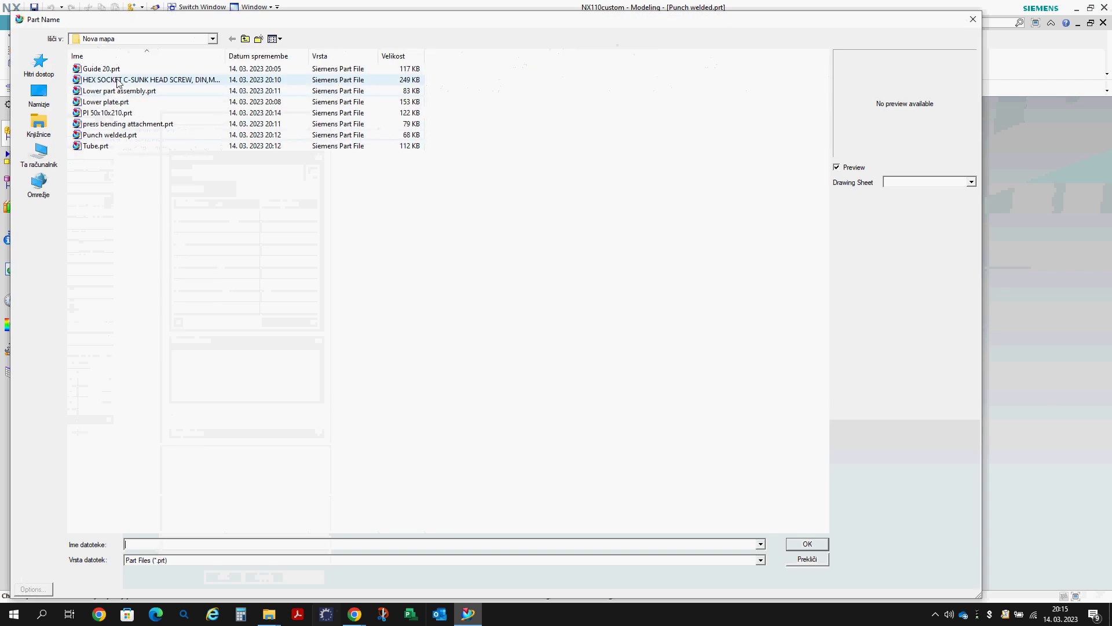
pyautogui.click(112, 114)
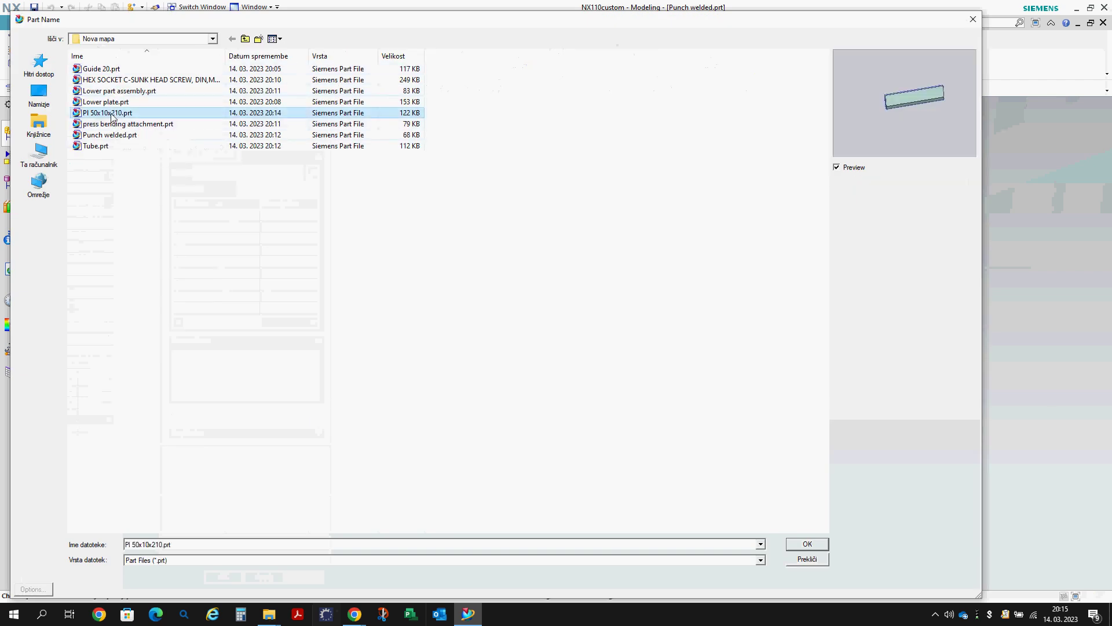
pyautogui.click(827, 548)
pyautogui.click(223, 577)
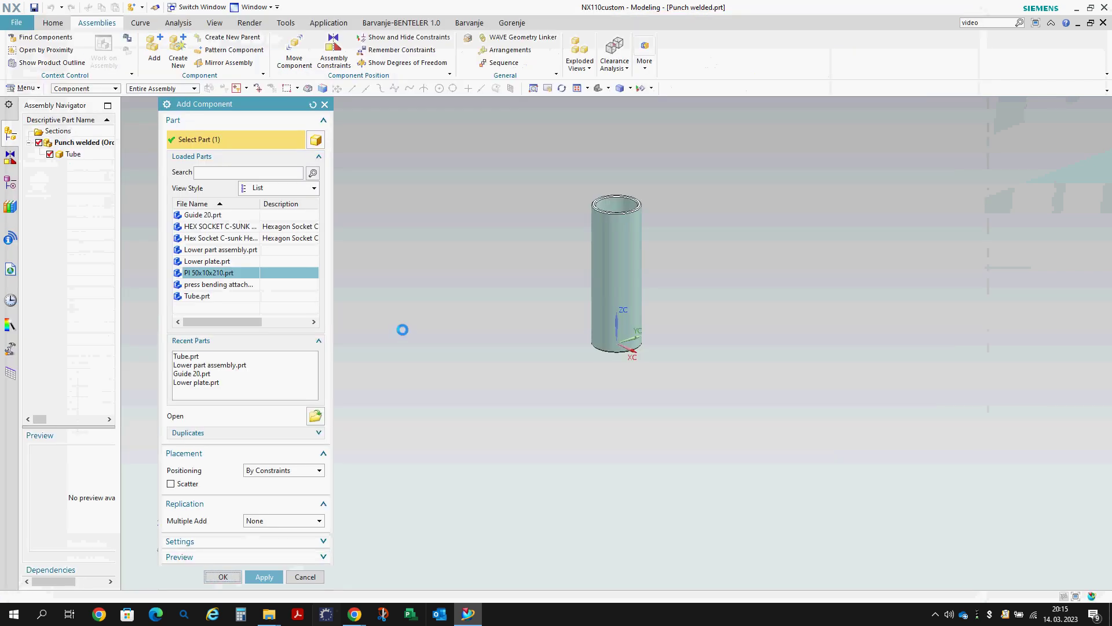
pyautogui.click(504, 317)
pyautogui.middleClick(467, 238)
# - Move the Tube component along Y to about -129 mm, clear of the plate's end
pyautogui.click(584, 231)
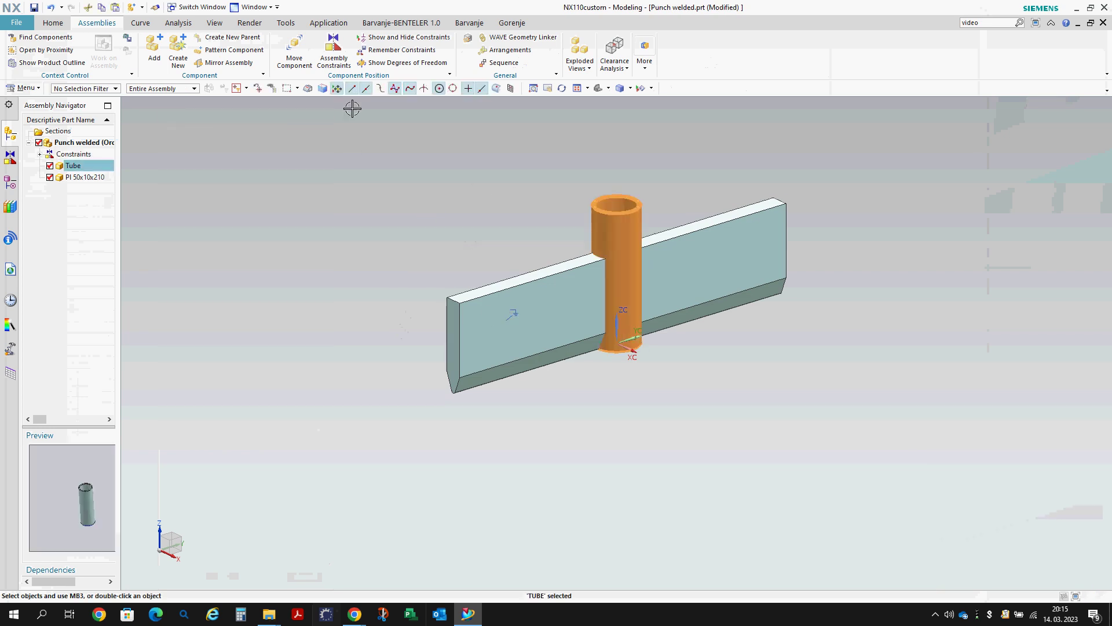
pyautogui.click(294, 58)
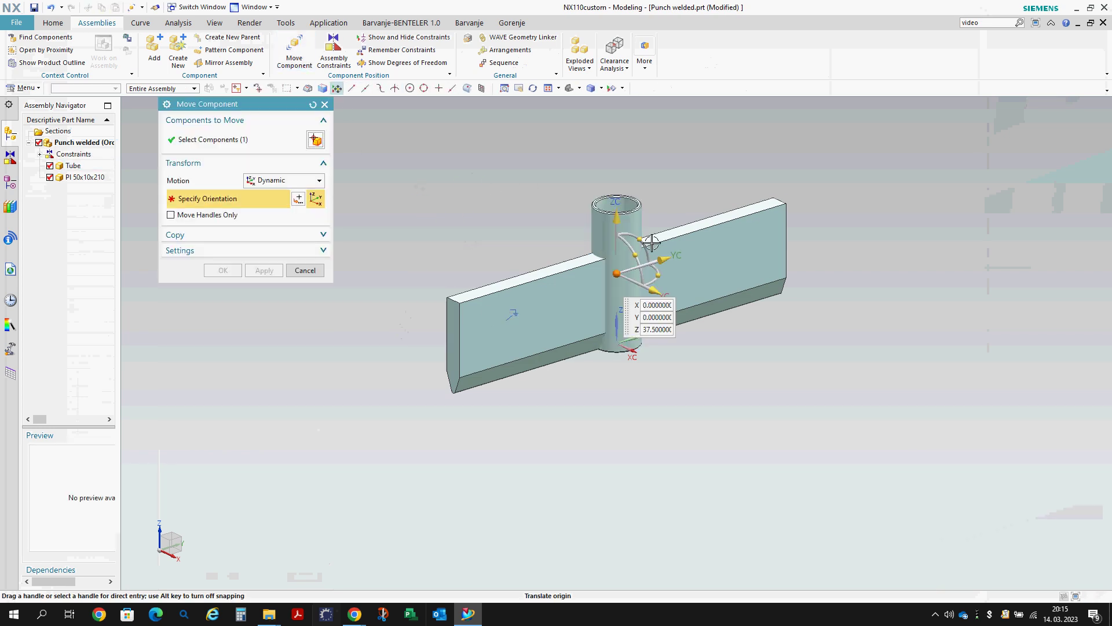
pyautogui.moveTo(661, 255); pyautogui.dragTo(462, 318)
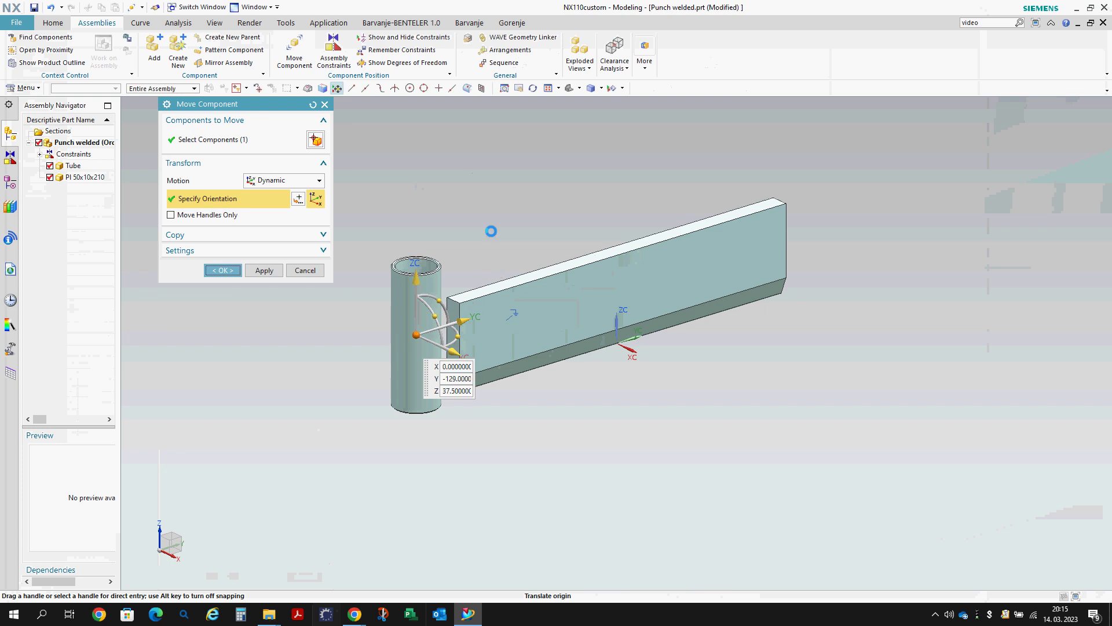
pyautogui.middleClick(417, 293)
pyautogui.click(417, 293)
pyautogui.hotkey('ctrl', 'v')
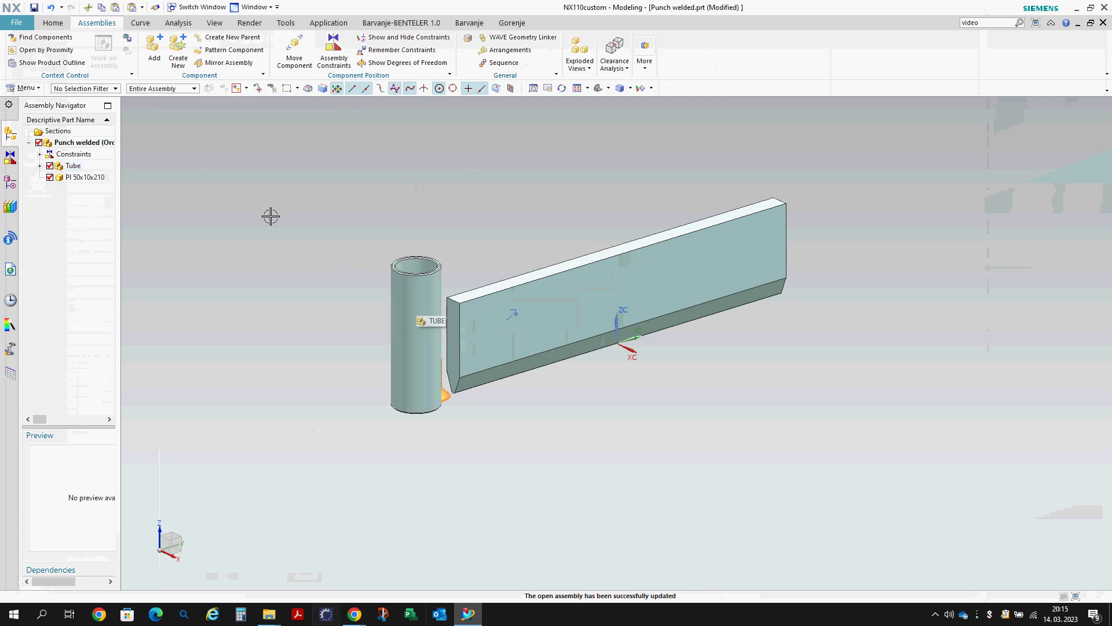
pyautogui.moveTo(353, 274); pyautogui.dragTo(311, 279, button='middle')
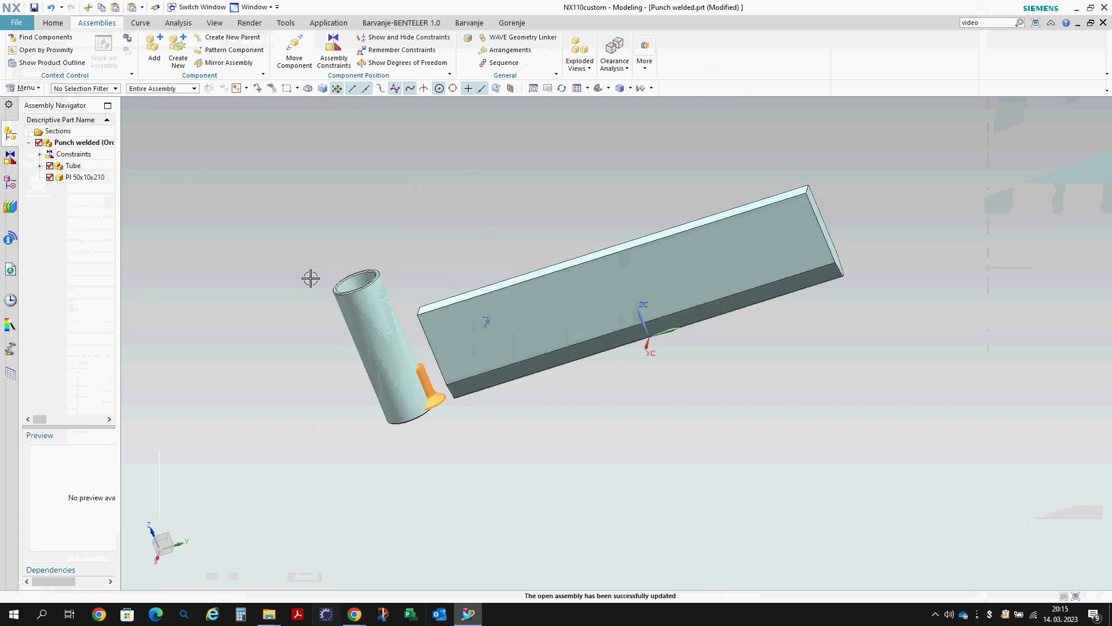
# - Duplicate the Tube by copy and paste, and move one instance along Y beyond the plate's opposite end
pyautogui.click(391, 322)
pyautogui.hotkey('ctrl', 'c')
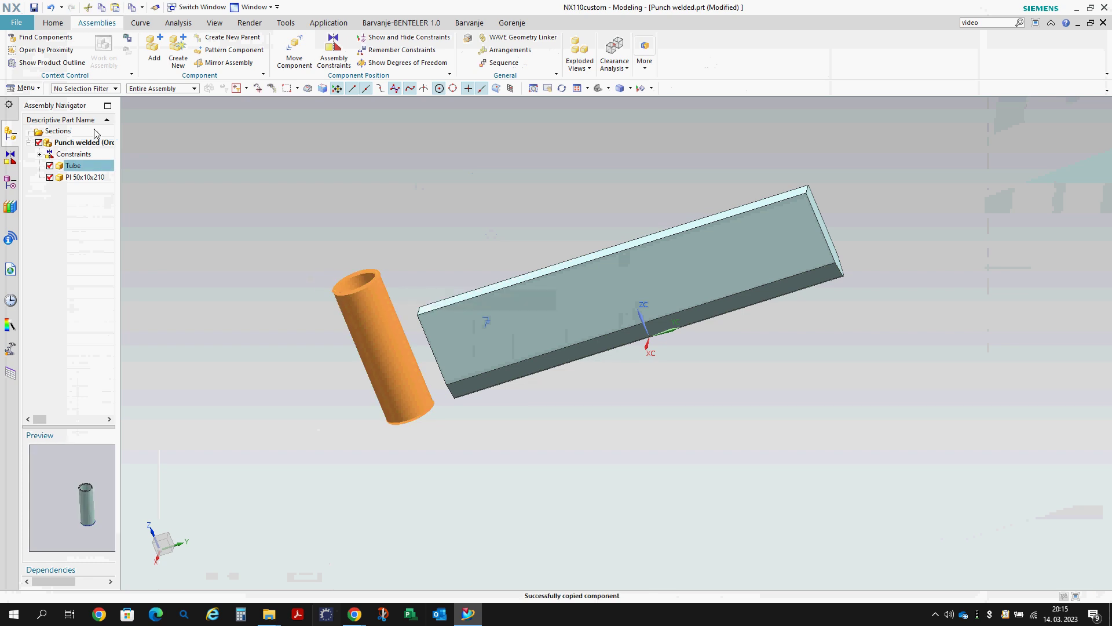
pyautogui.hotkey('ctrl', 'v')
pyautogui.click(300, 69)
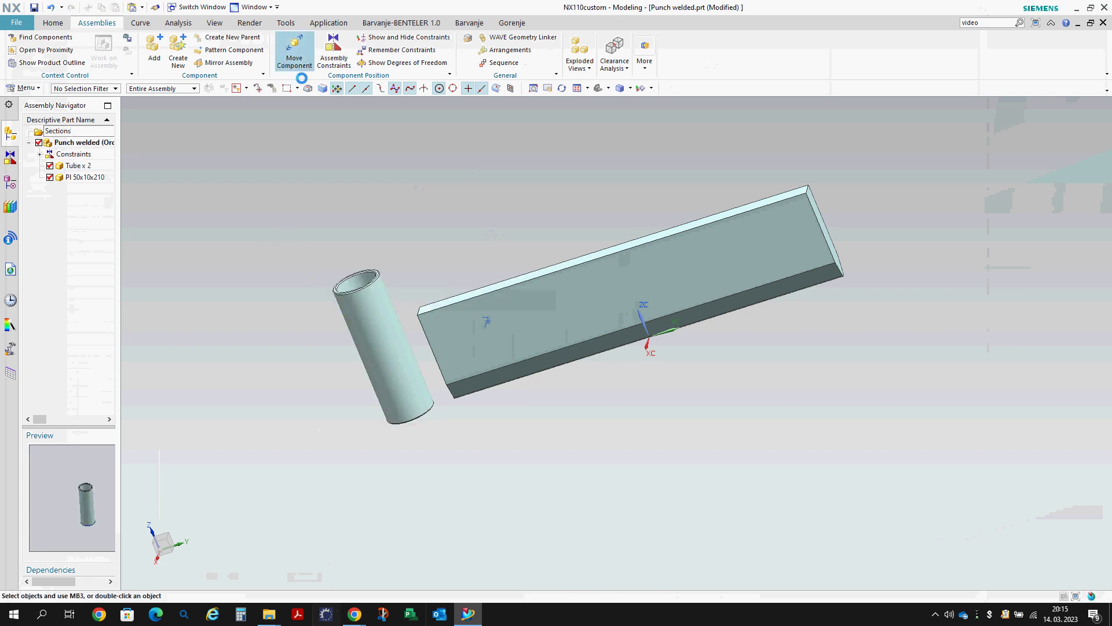
pyautogui.moveTo(432, 319); pyautogui.dragTo(927, 163)
pyautogui.middleClick(746, 161)
# - Center the tube at the plate's negative-Y end between the plate's two large side faces using a 1 to 2 Center constraint
pyautogui.moveTo(745, 161); pyautogui.dragTo(591, 132, button='middle')
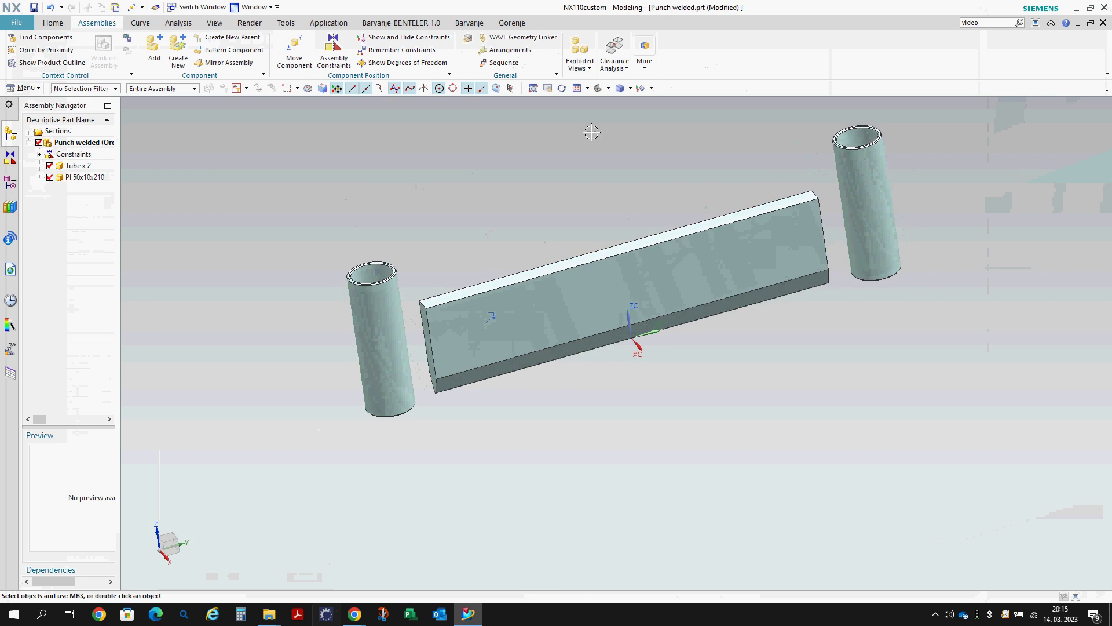
pyautogui.click(332, 64)
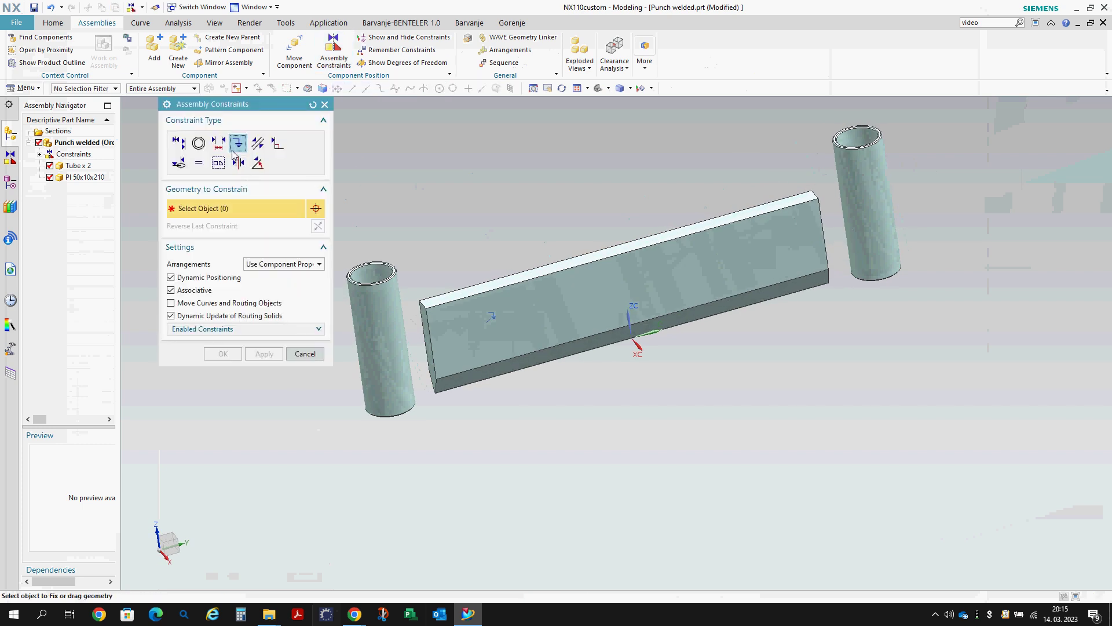
pyautogui.click(238, 163)
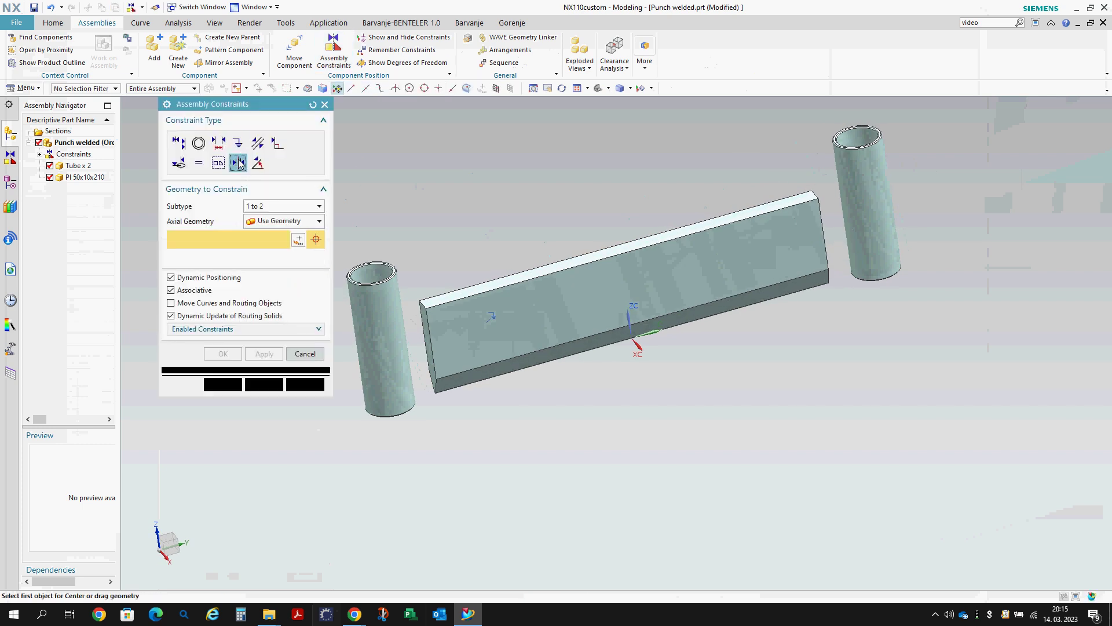
pyautogui.click(379, 324)
pyautogui.click(452, 335)
pyautogui.scroll(1, 461, 342)
pyautogui.moveTo(462, 342); pyautogui.dragTo(494, 347, button='middle')
pyautogui.click(497, 347)
pyautogui.scroll(-3, 497, 348)
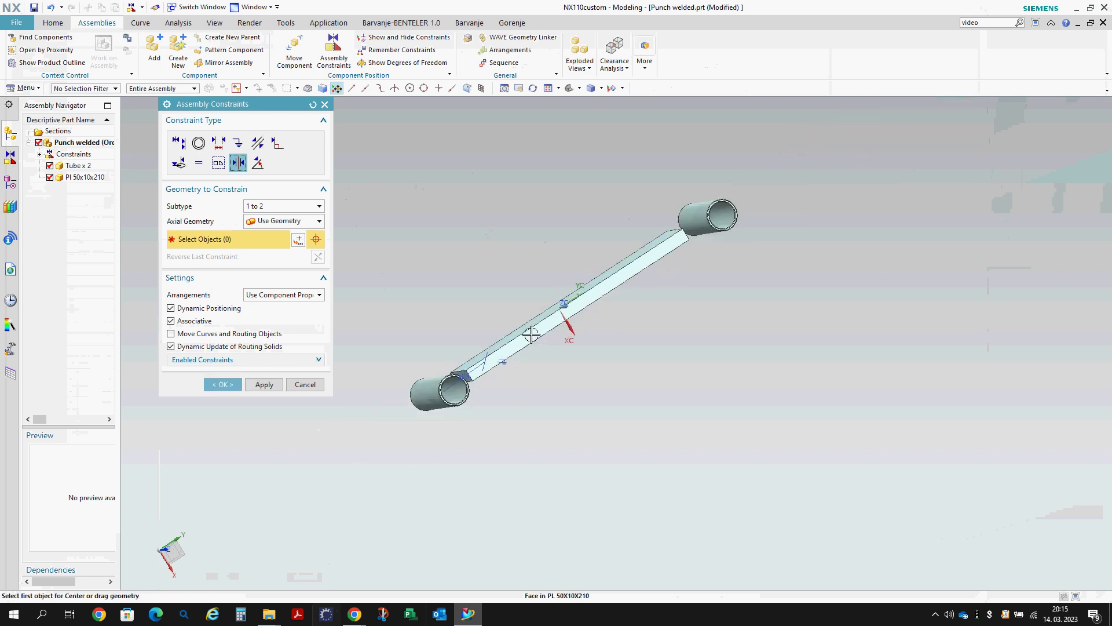
# - Center the tube at the plate's positive-Y end between the same two side faces with a 1 to 2 Center constraint
pyautogui.scroll(3, 713, 216)
pyautogui.click(713, 215)
pyautogui.click(607, 249)
pyautogui.moveTo(607, 249); pyautogui.dragTo(596, 228, button='middle')
pyautogui.click(618, 320)
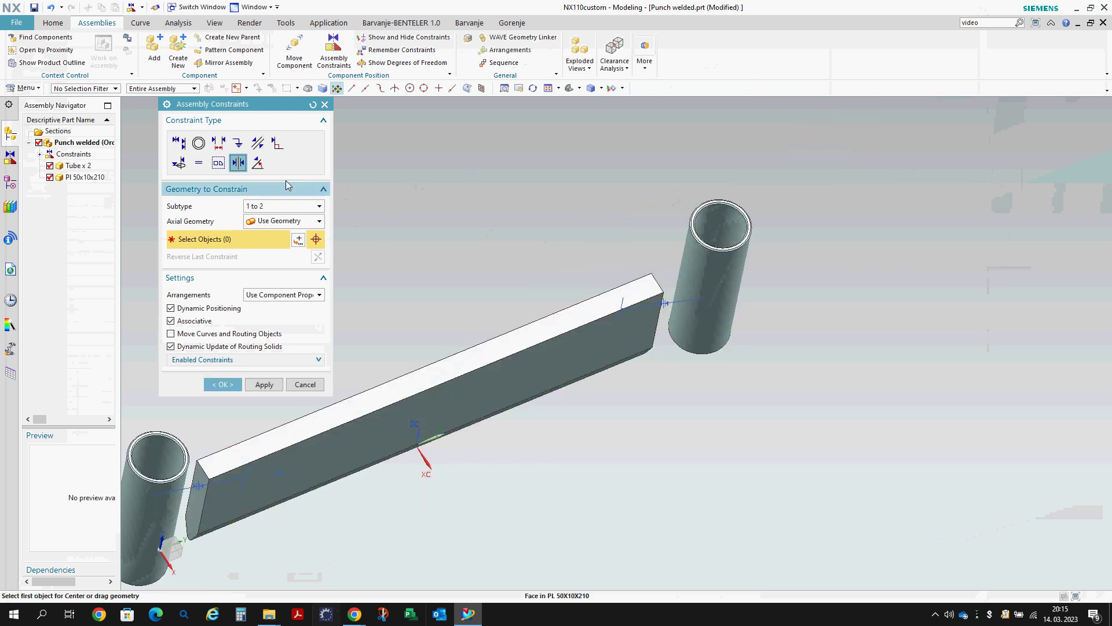
# - Add a Touch constraint between the positive-Y tube's outer surface and the adjacent end face of the plate
pyautogui.click(178, 142)
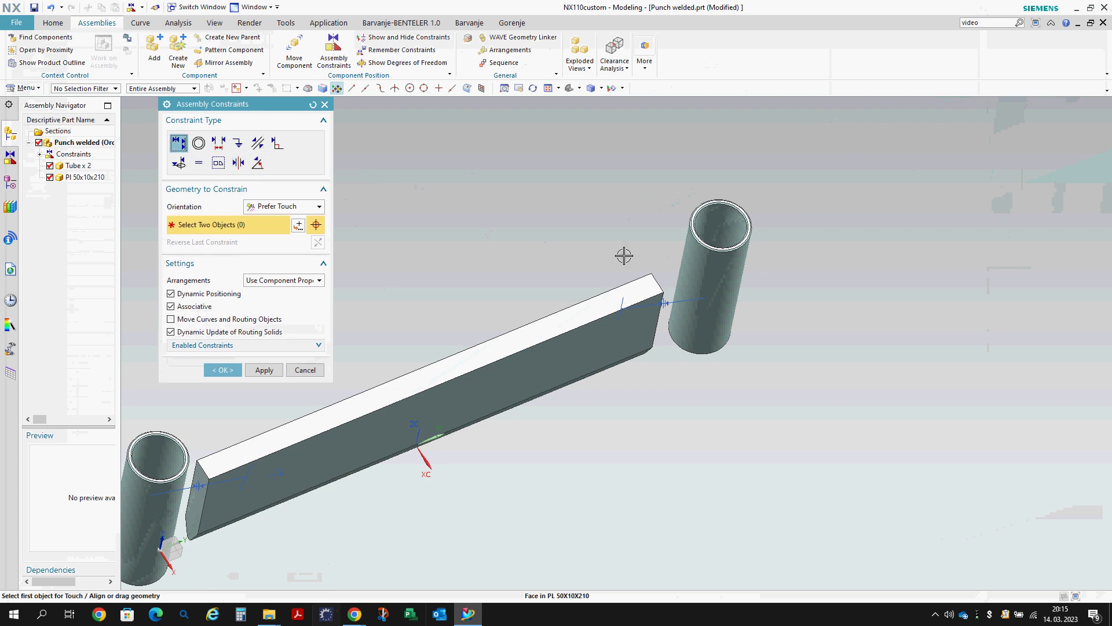
pyautogui.scroll(3, 697, 278)
pyautogui.click(667, 257)
pyautogui.moveTo(666, 258); pyautogui.dragTo(548, 293, button='middle')
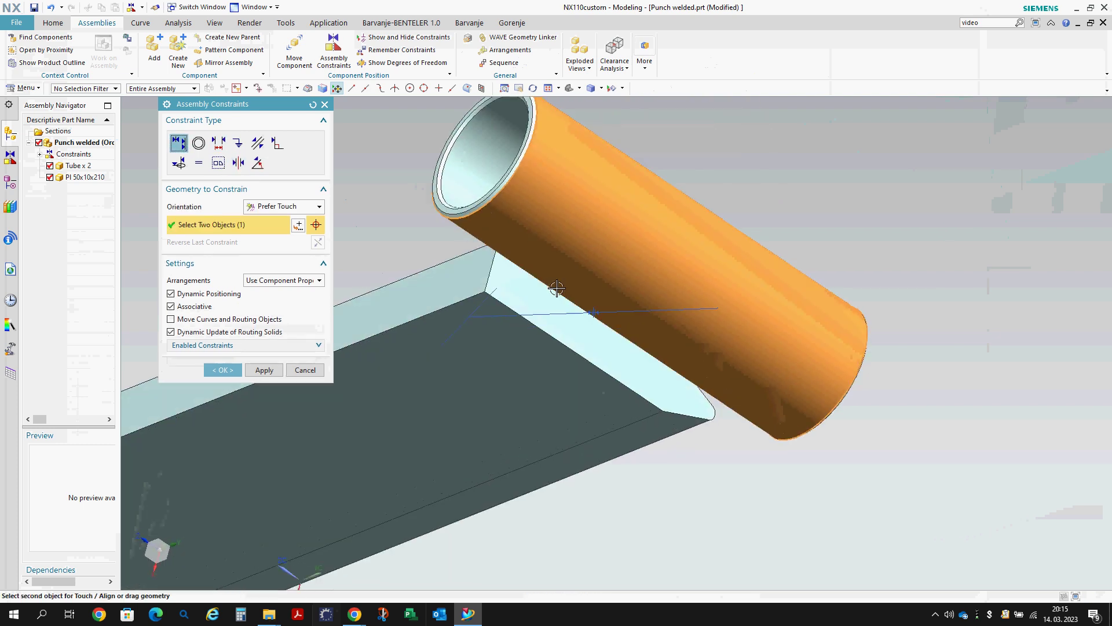
pyautogui.click(544, 297)
pyautogui.scroll(-5, 601, 226)
pyautogui.scroll(5, 363, 328)
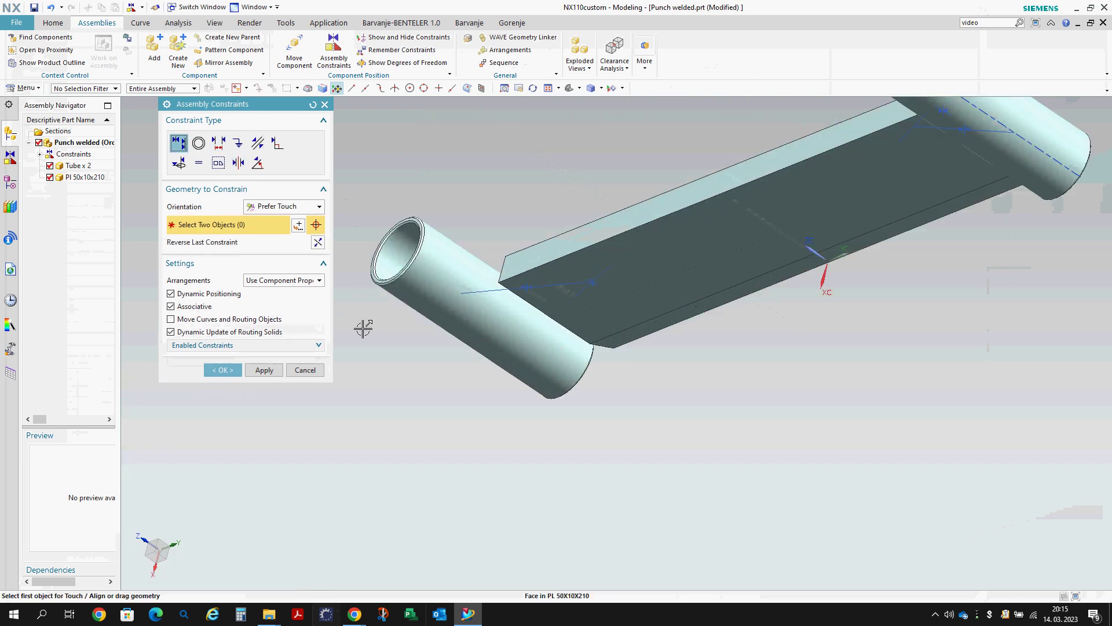
# - Add a Touch constraint between the negative-Y tube's outer surface and its adjacent plate end face, and finish the constraints
pyautogui.click(460, 274)
pyautogui.moveTo(490, 275); pyautogui.dragTo(558, 243, button='middle')
pyautogui.scroll(3, 470, 313)
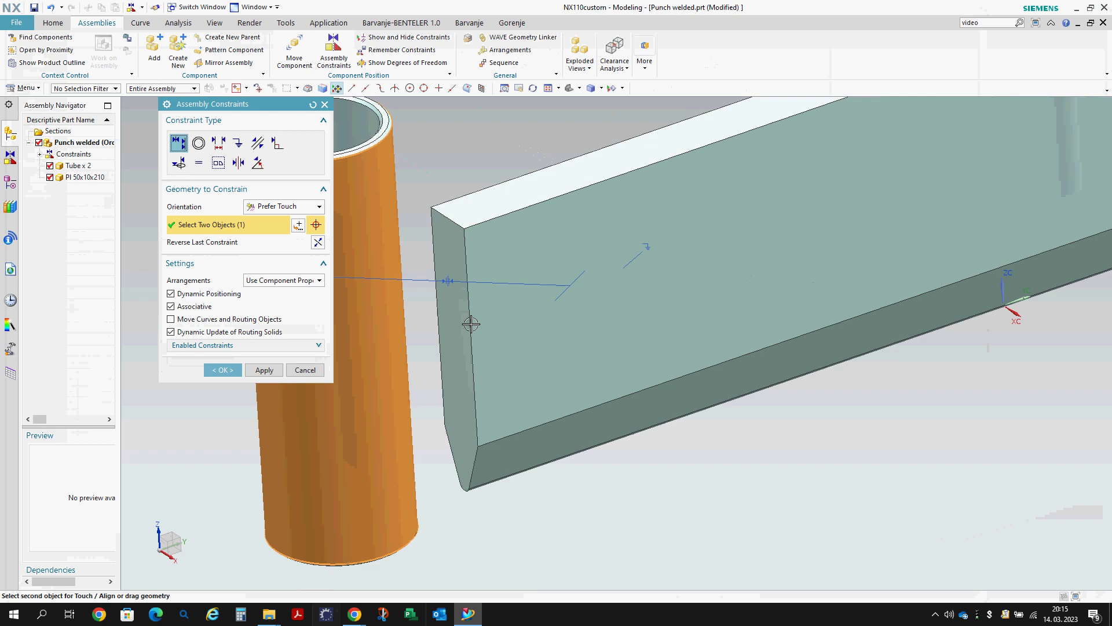
pyautogui.click(454, 331)
pyautogui.scroll(-5, 476, 256)
pyautogui.moveTo(476, 255); pyautogui.dragTo(464, 248, button='middle')
pyautogui.middleClick(437, 224)
pyautogui.middleClick(437, 223)
# - Constrain the top end faces of the two tubes to each other with a Distance of 0 mm
pyautogui.click(334, 52)
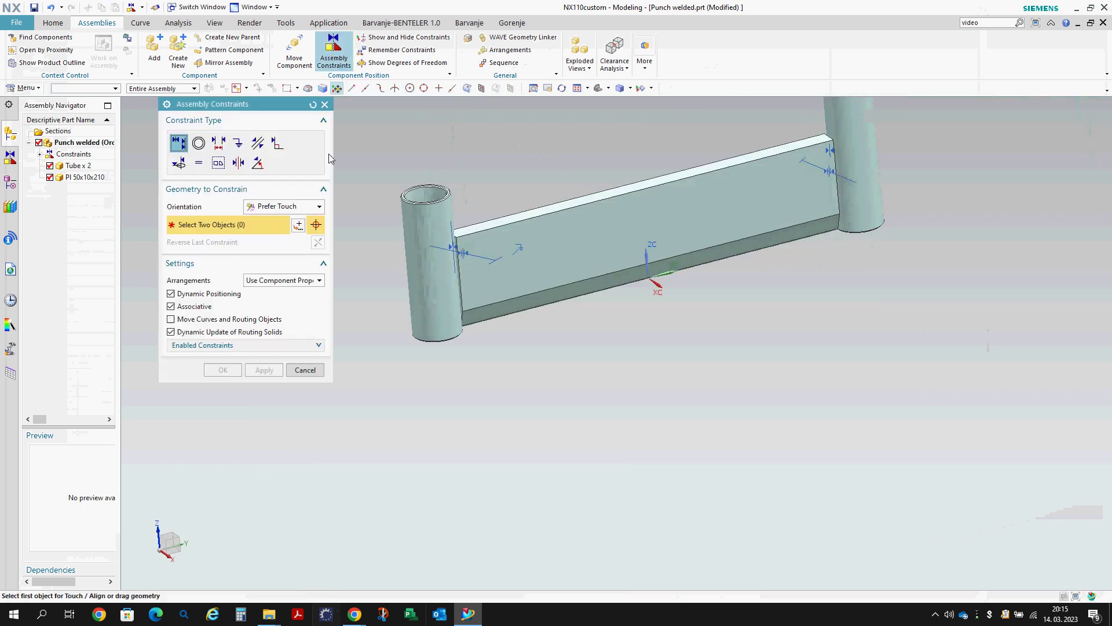
pyautogui.click(218, 143)
pyautogui.scroll(5, 422, 162)
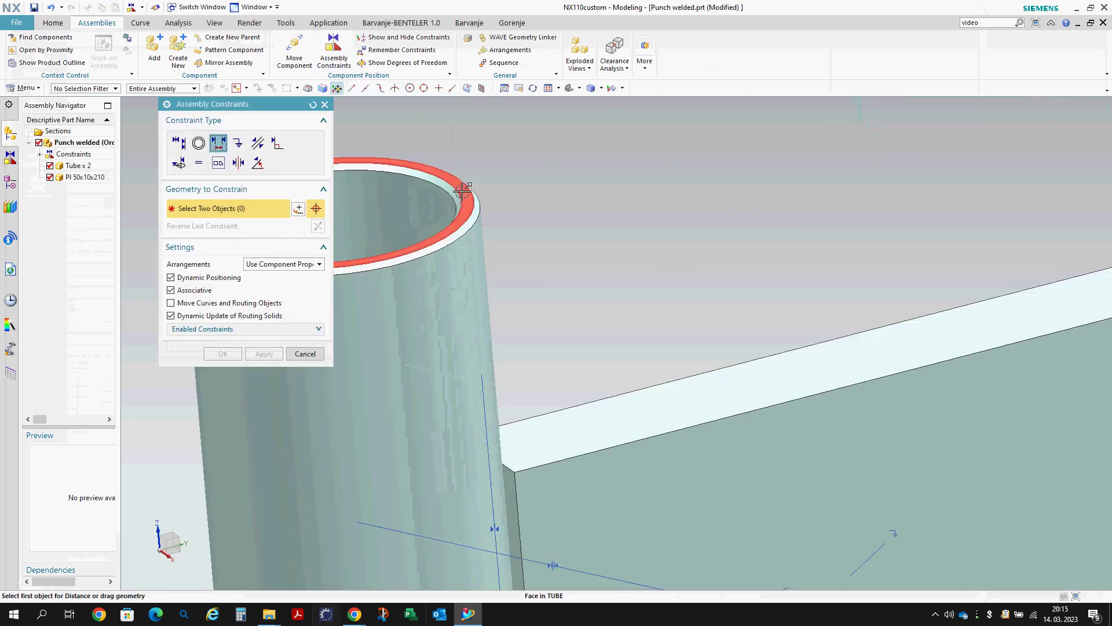
pyautogui.click(462, 191)
pyautogui.scroll(-5, 450, 249)
pyautogui.scroll(6, 895, 119)
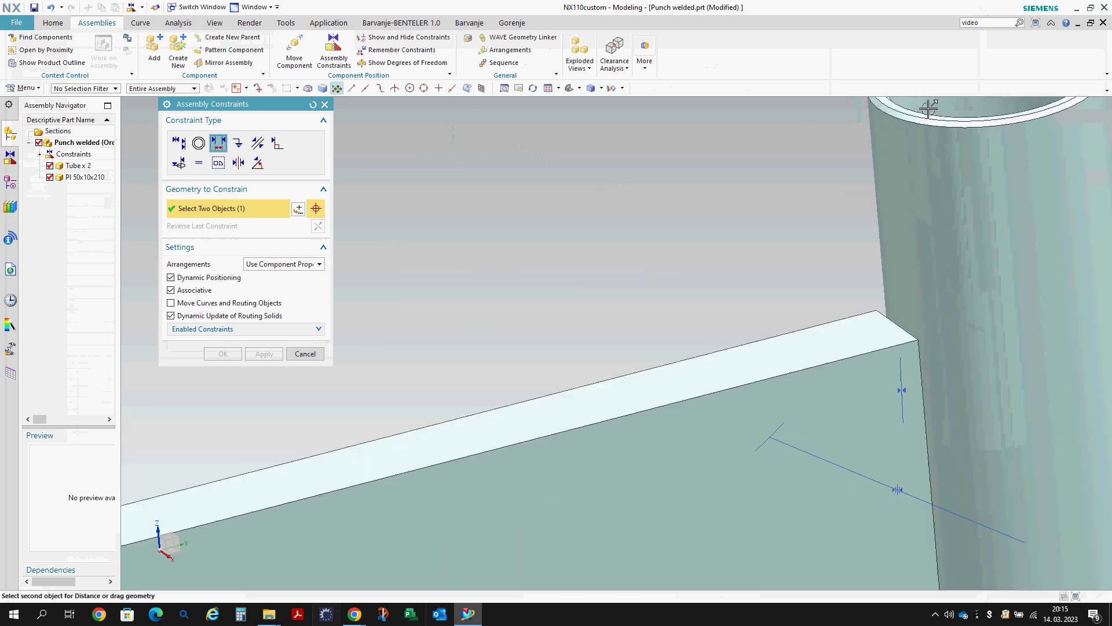
pyautogui.click(895, 119)
pyautogui.scroll(-5, 811, 168)
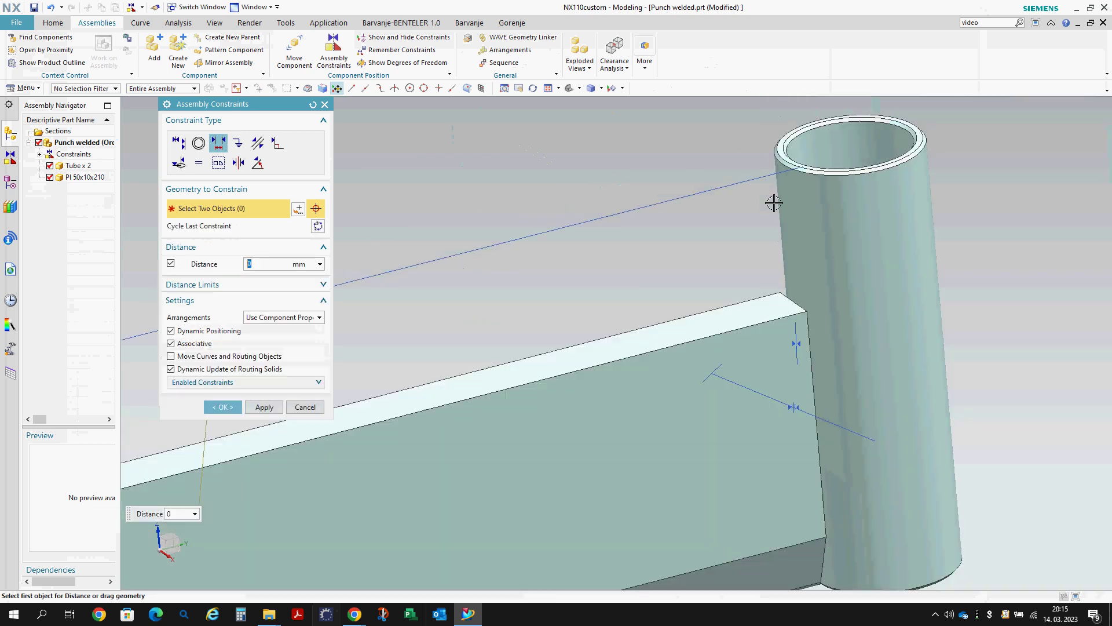
# - Add a 20 mm Distance constraint between the plate's top face and the top end face of the positive-Y tube
pyautogui.click(762, 279)
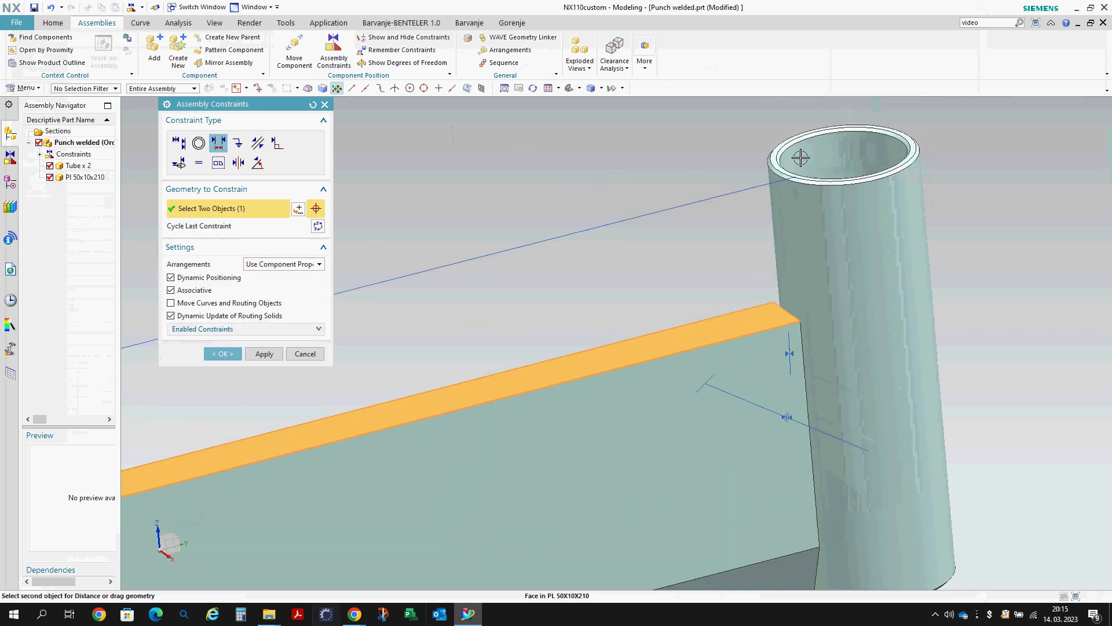
pyautogui.scroll(5, 799, 157)
pyautogui.click(765, 140)
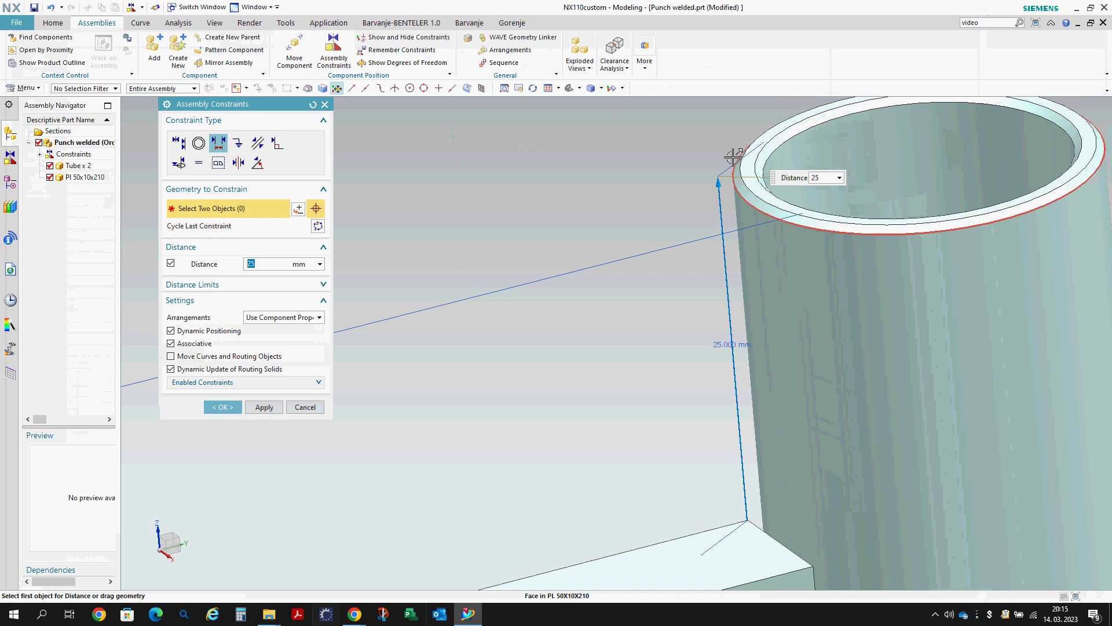
pyautogui.scroll(-5, 682, 222)
pyautogui.middleClick(686, 218)
pyautogui.scroll(-3, 622, 215)
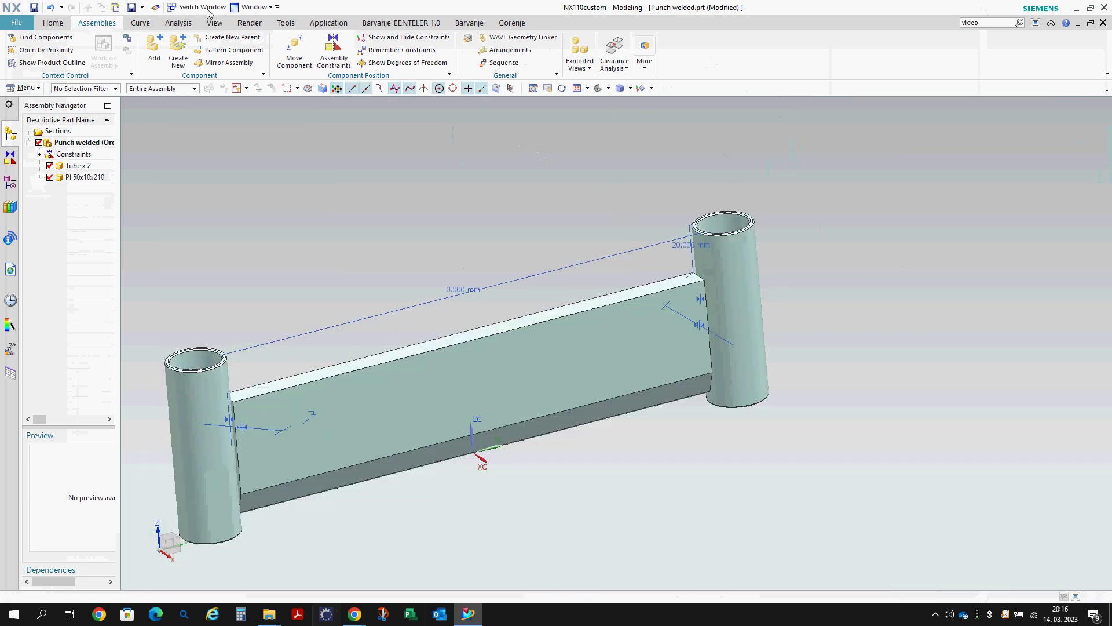
# - Save the Punch welded assembly and create a new file named Punch assembly from the Zacetni Component part template
pyautogui.hotkey('ctrl', 's')
pyautogui.click(16, 22)
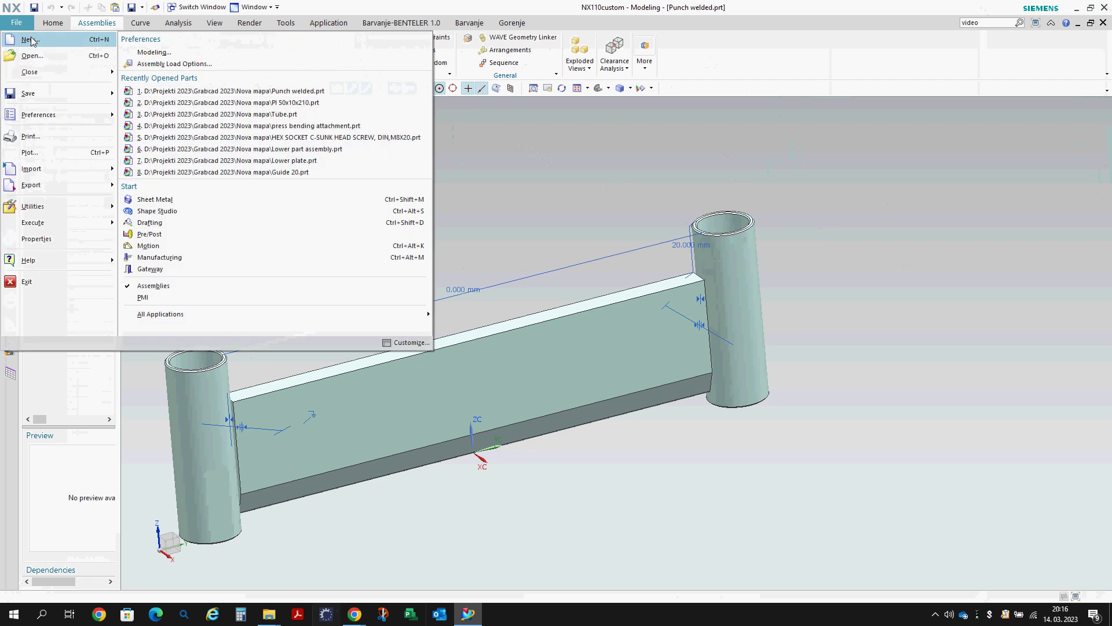
pyautogui.click(35, 60)
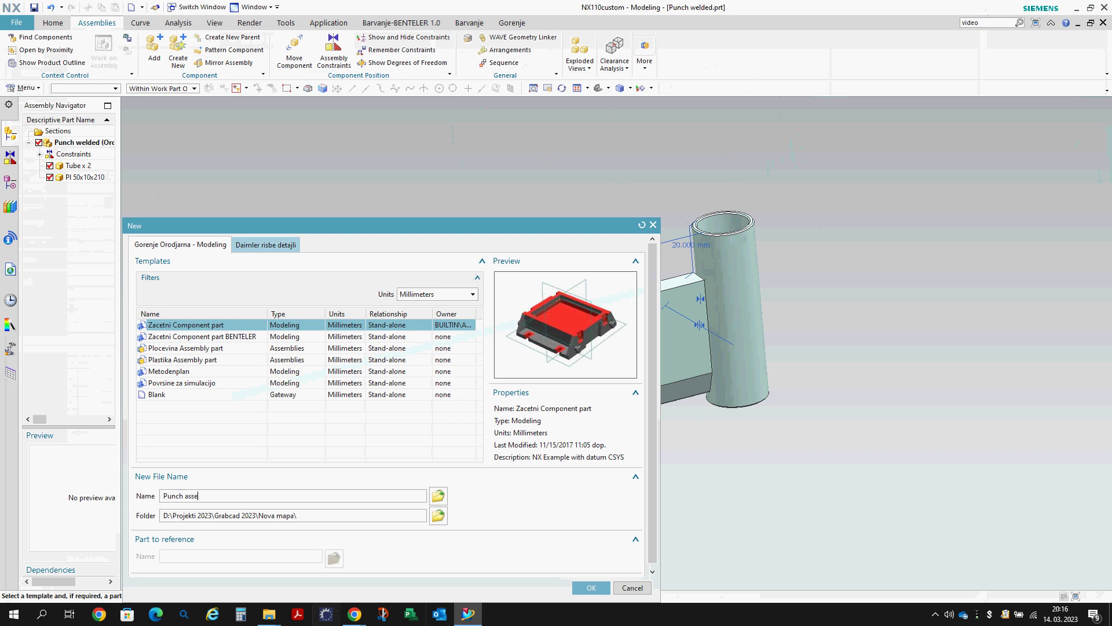
pyautogui.write('Punch assembly')
pyautogui.press('Return')
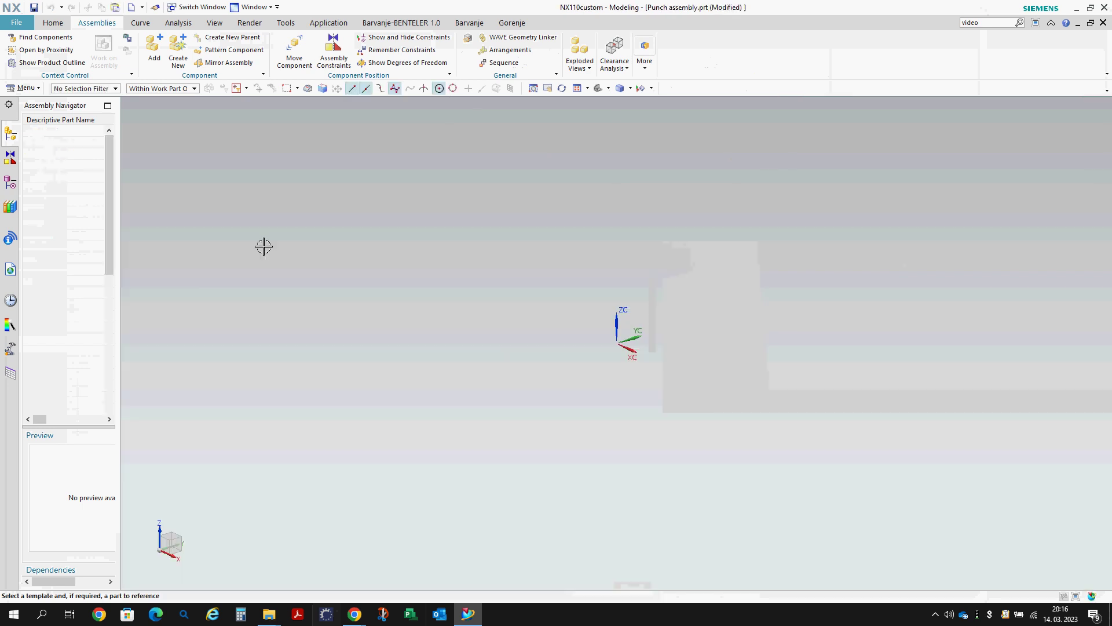
# - Add Punch welded.prt to the assembly, positioned by constraints, and fix it at its current position
pyautogui.click(155, 56)
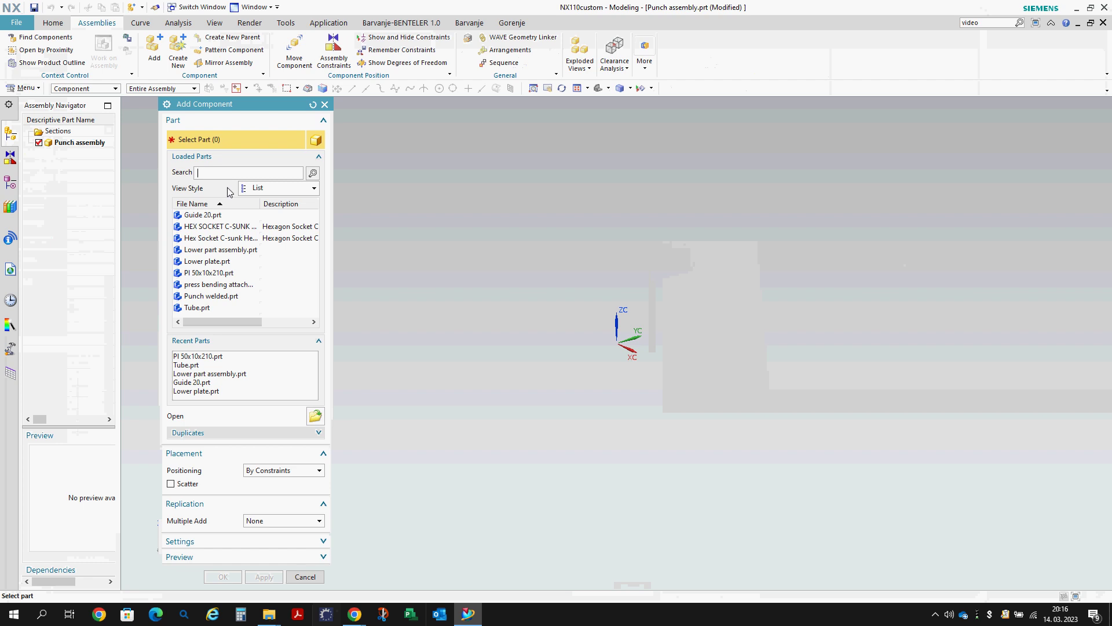
pyautogui.click(315, 417)
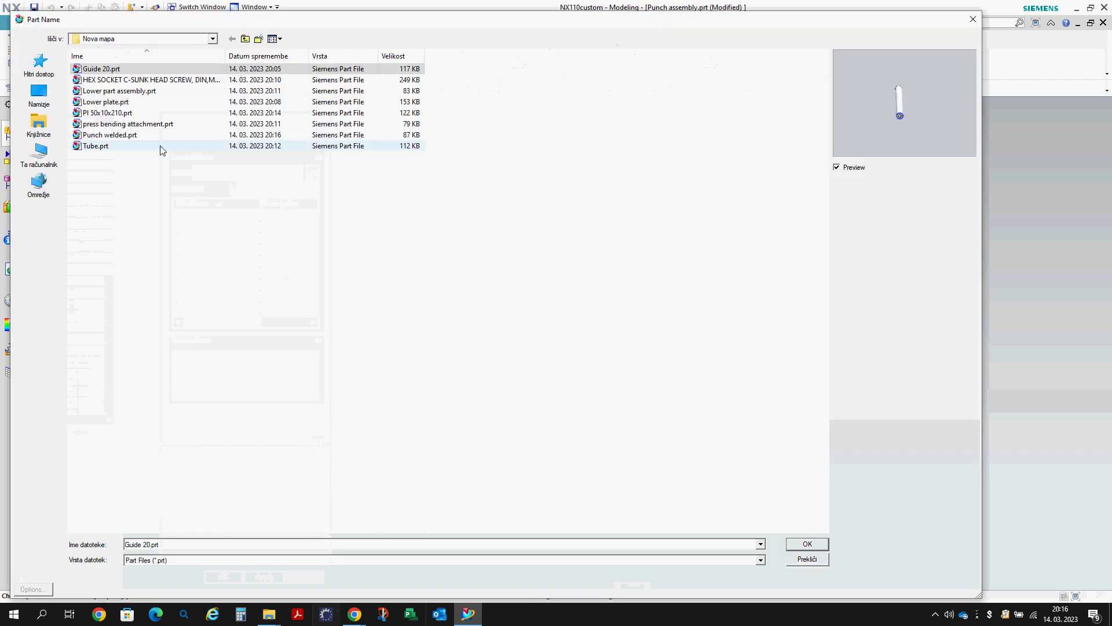
pyautogui.click(141, 136)
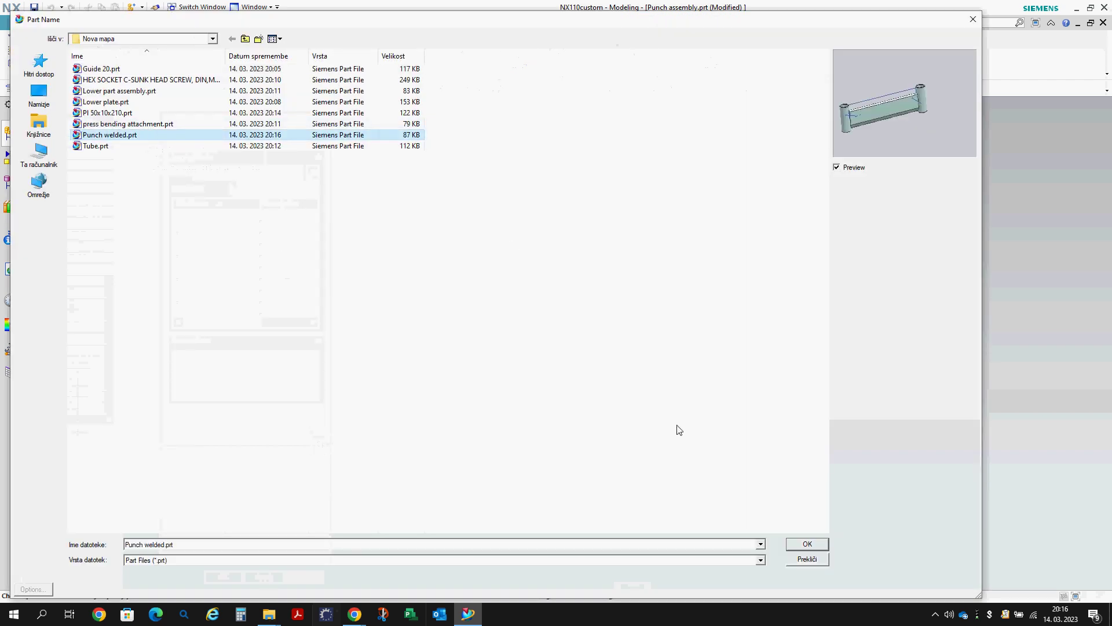
pyautogui.click(797, 544)
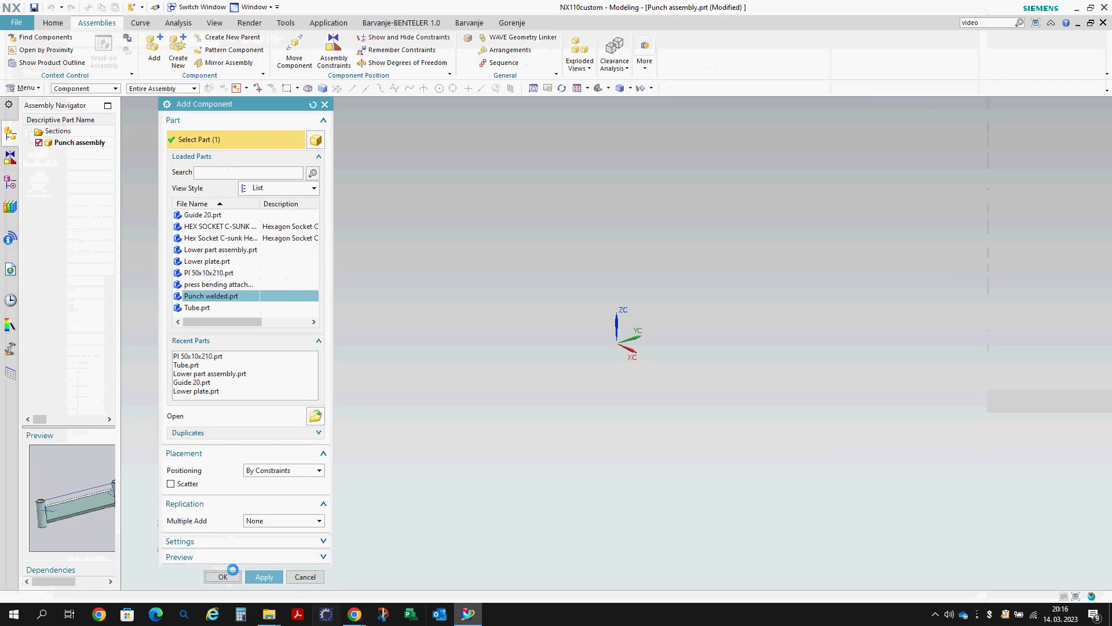
pyautogui.click(220, 575)
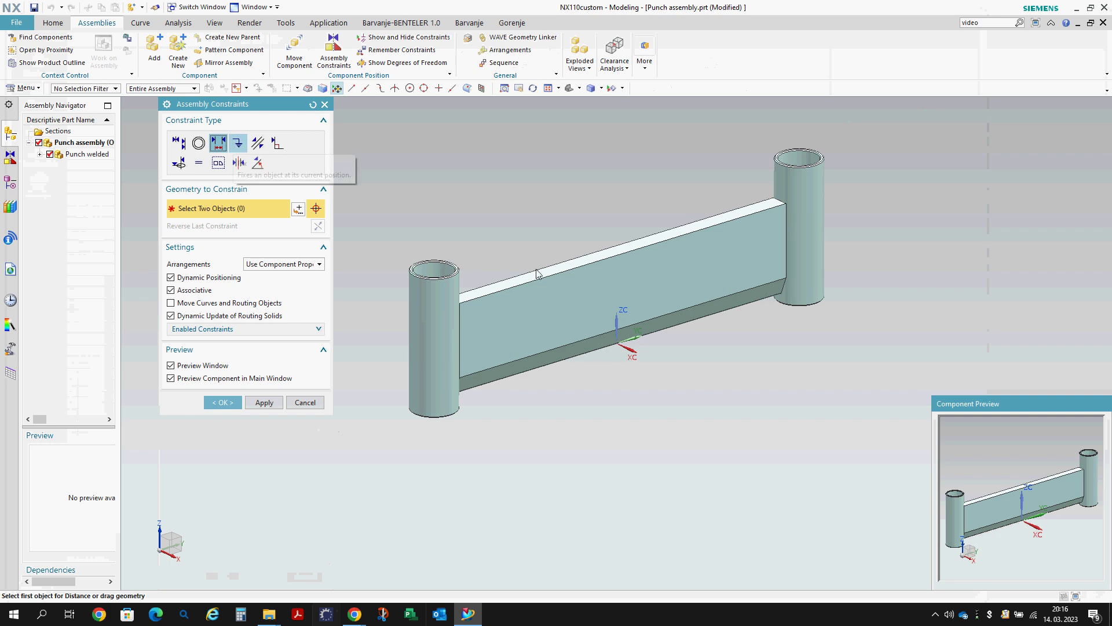
pyautogui.press('Escape')
# - Open the Parasolid file gfm-2021-15.x_t with the file type set to All Files, and save the imported bushing as a part
pyautogui.click(16, 22)
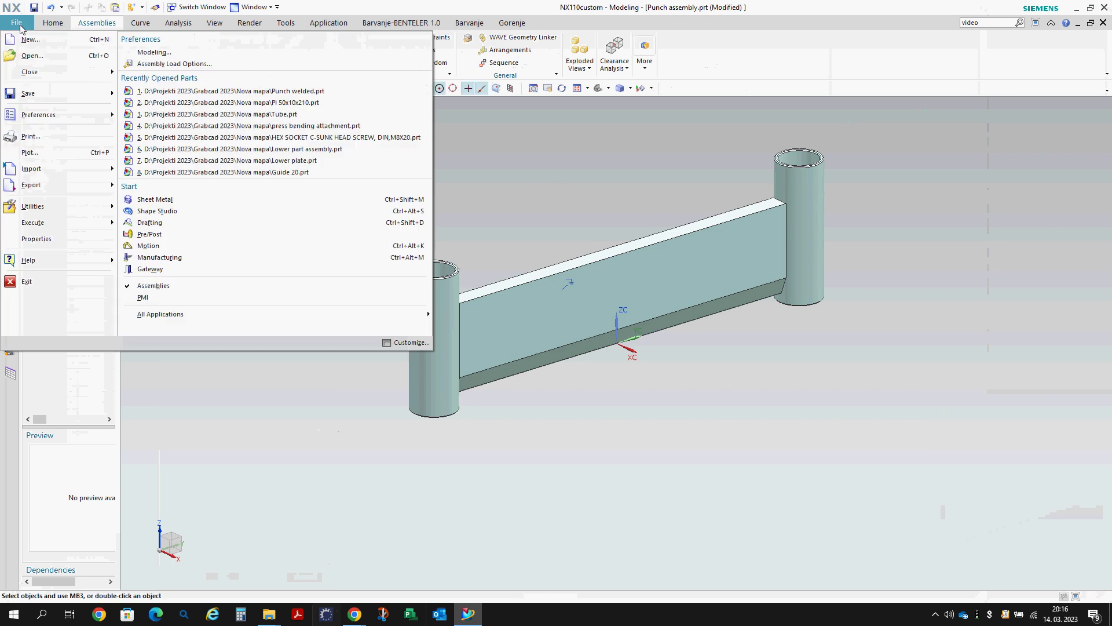
pyautogui.click(32, 56)
pyautogui.click(271, 516)
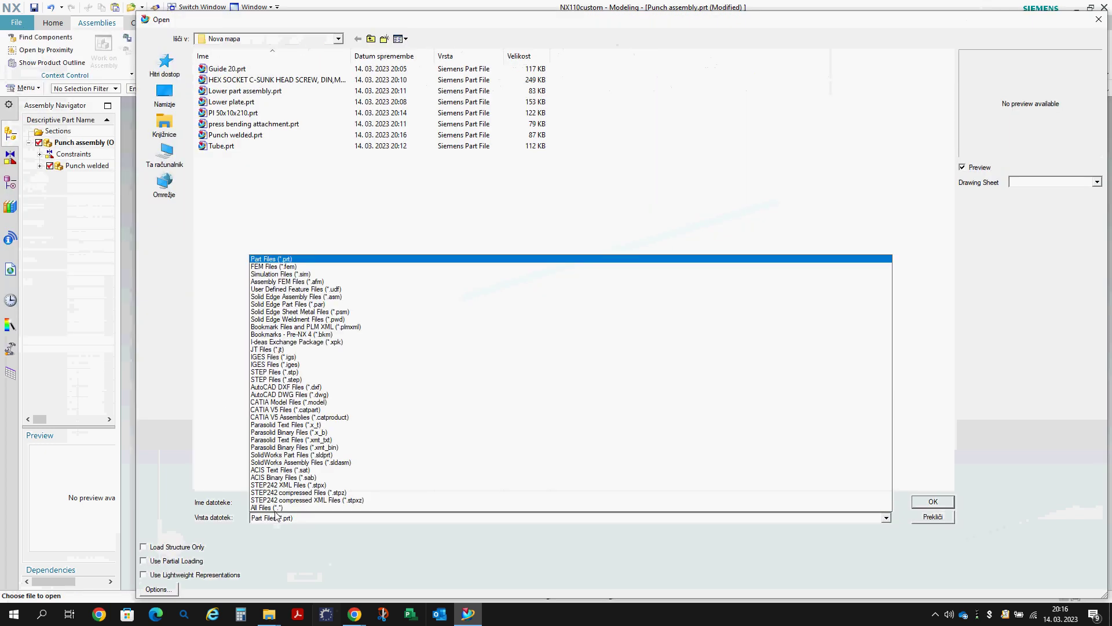
pyautogui.click(280, 257)
pyautogui.doubleClick(232, 68)
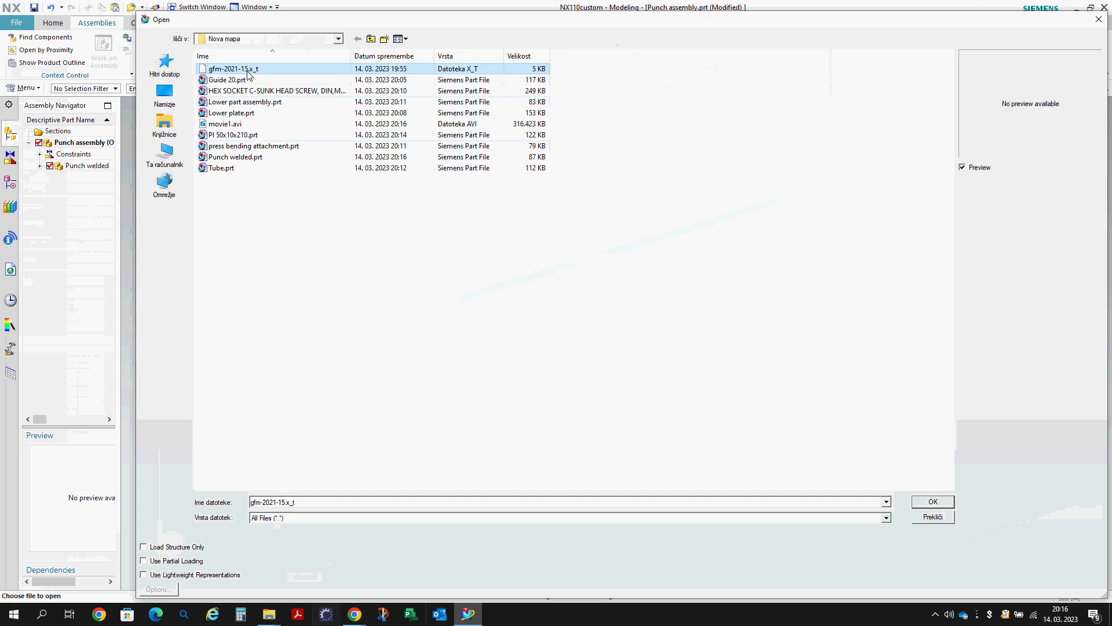
pyautogui.scroll(5, 618, 350)
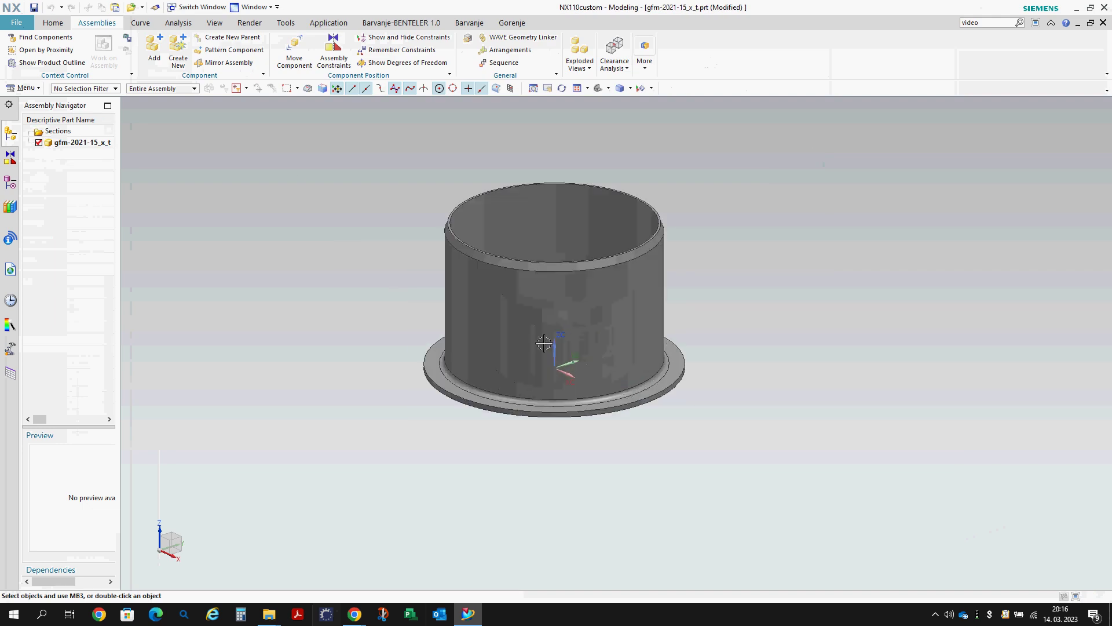
pyautogui.hotkey('ctrl', 'f')
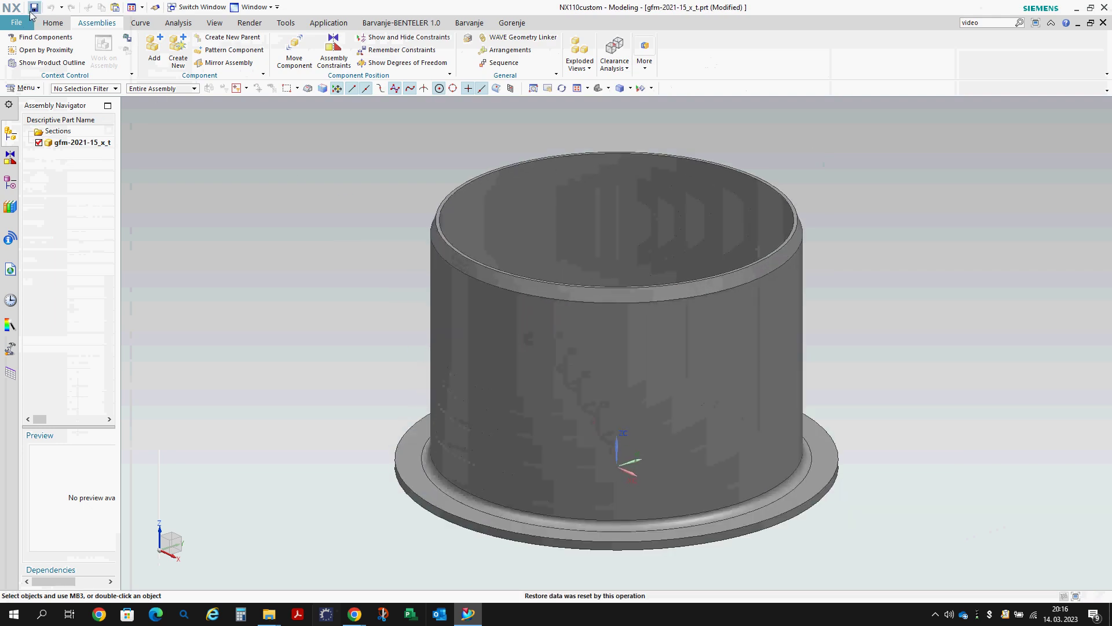
pyautogui.hotkey('ctrl', 's')
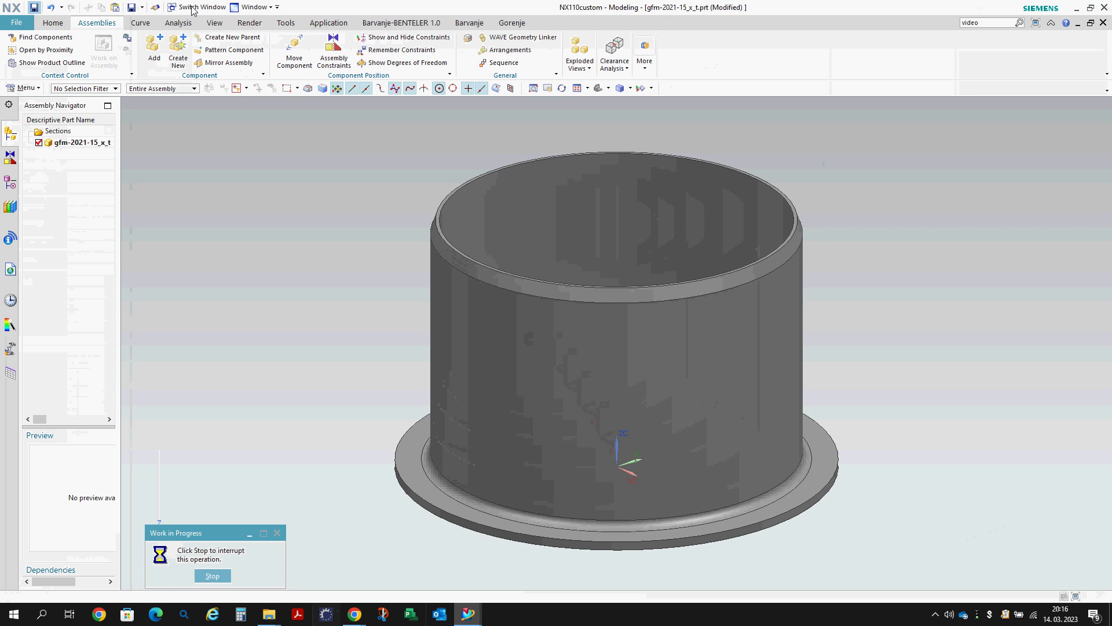
# - Switch to Punch assembly and add gfm-2021-15_x_t.prt as a component positioned by constraints
pyautogui.click(191, 8)
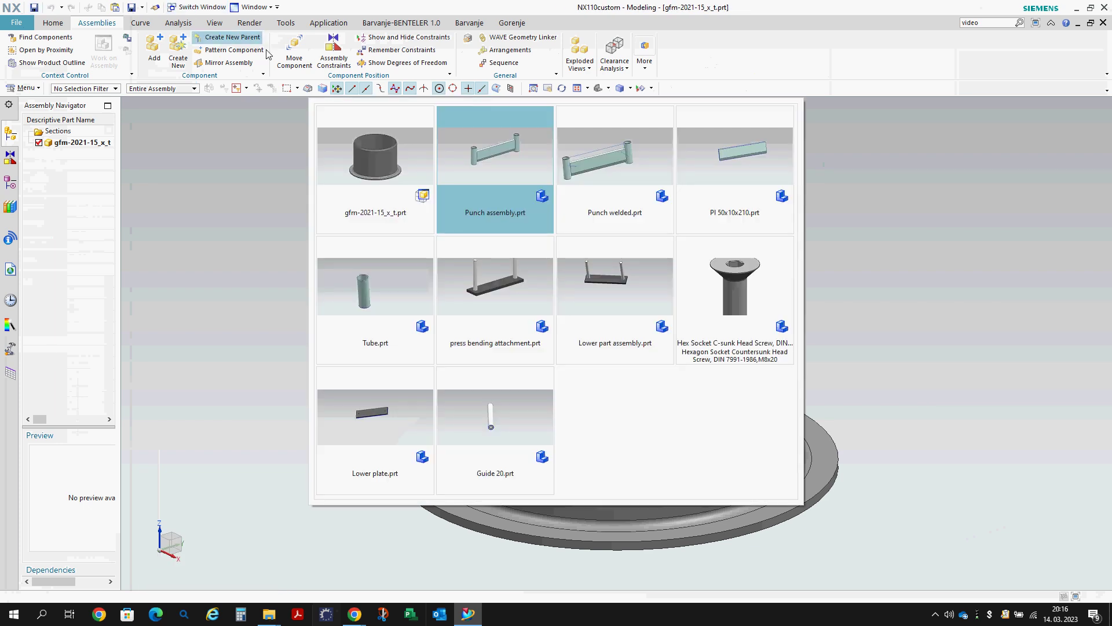
pyautogui.click(495, 150)
pyautogui.click(154, 49)
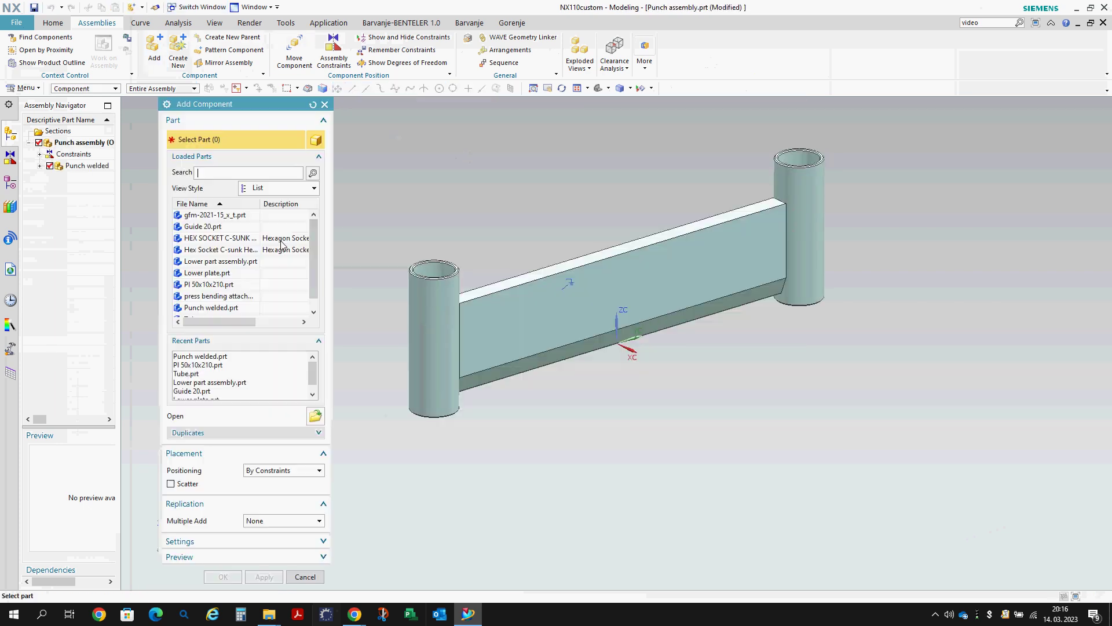
pyautogui.click(315, 416)
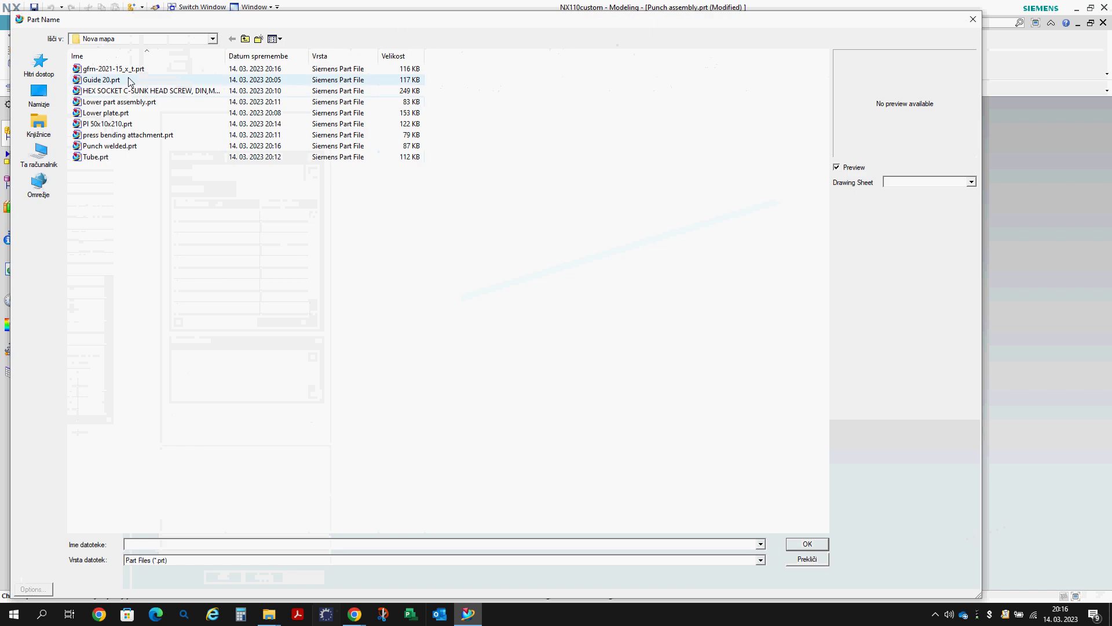
pyautogui.click(130, 69)
pyautogui.click(806, 546)
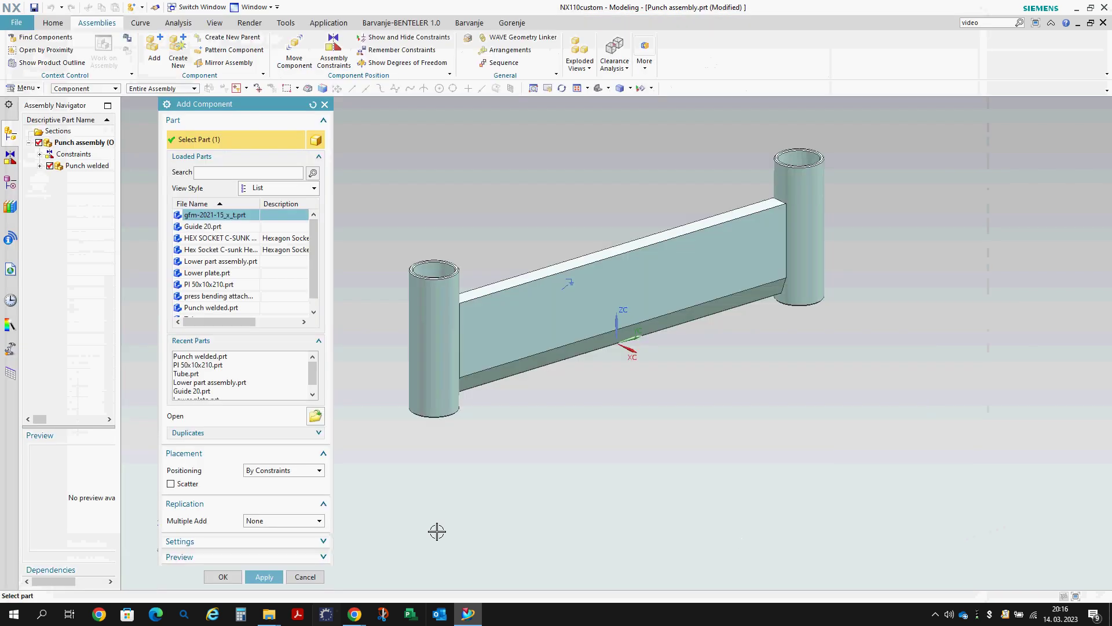
pyautogui.click(225, 574)
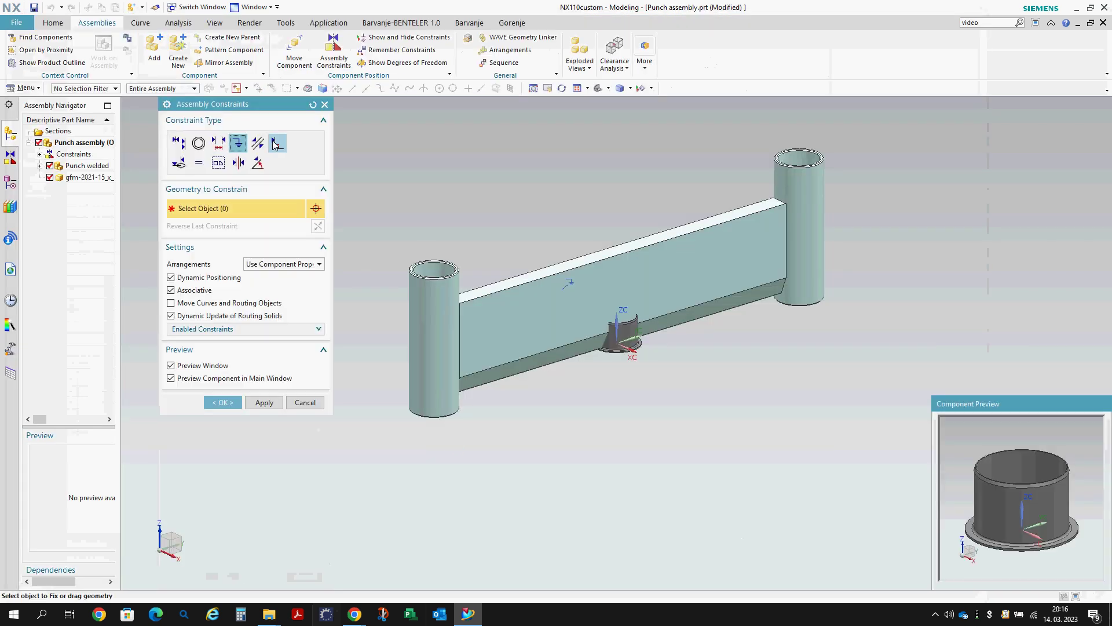
# - Constrain the bushing's flange edge Concentric to the top outer edge of the positive-Y tube and reverse it so the bushing sits inside
pyautogui.click(200, 142)
pyautogui.scroll(3, 914, 541)
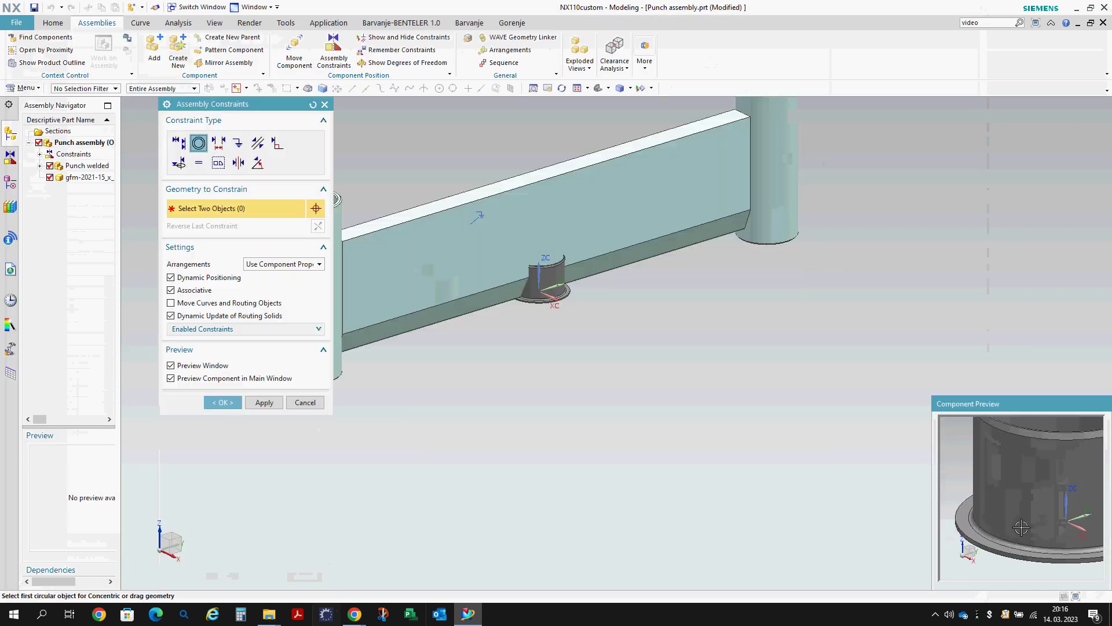
pyautogui.click(991, 555)
pyautogui.scroll(-5, 780, 318)
pyautogui.scroll(6, 782, 219)
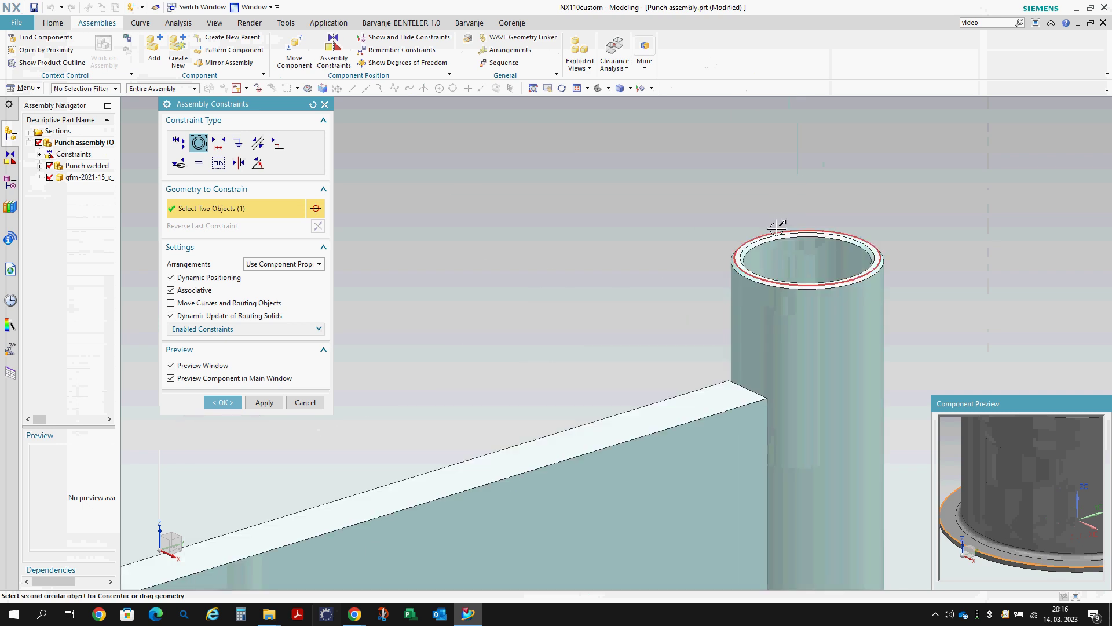
pyautogui.click(775, 230)
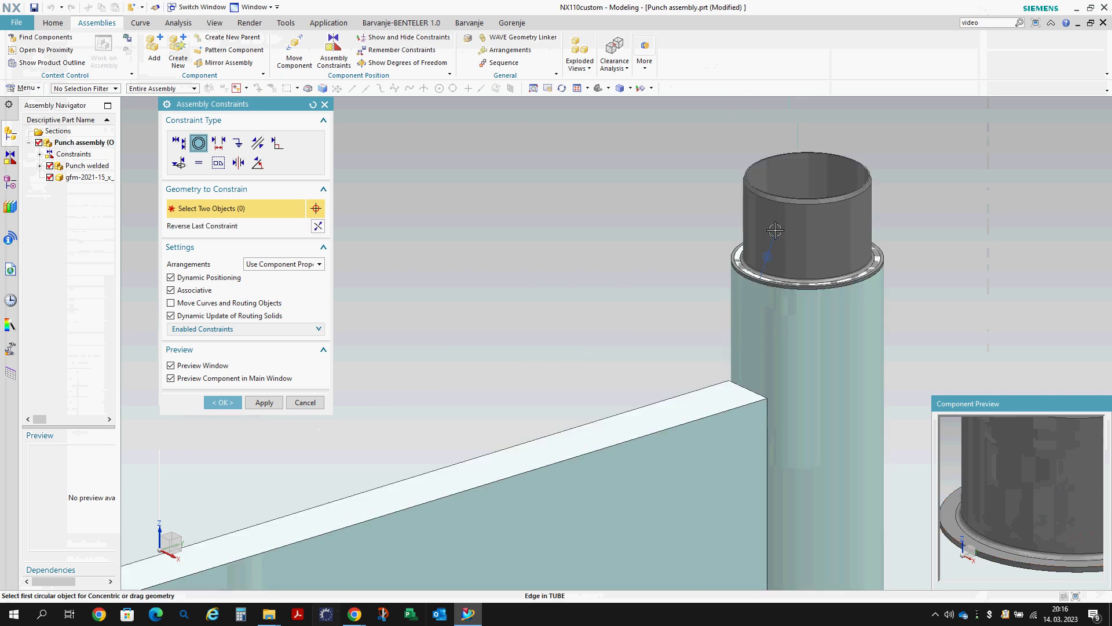
pyautogui.click(318, 226)
pyautogui.scroll(-2, 591, 189)
pyautogui.middleClick(590, 189)
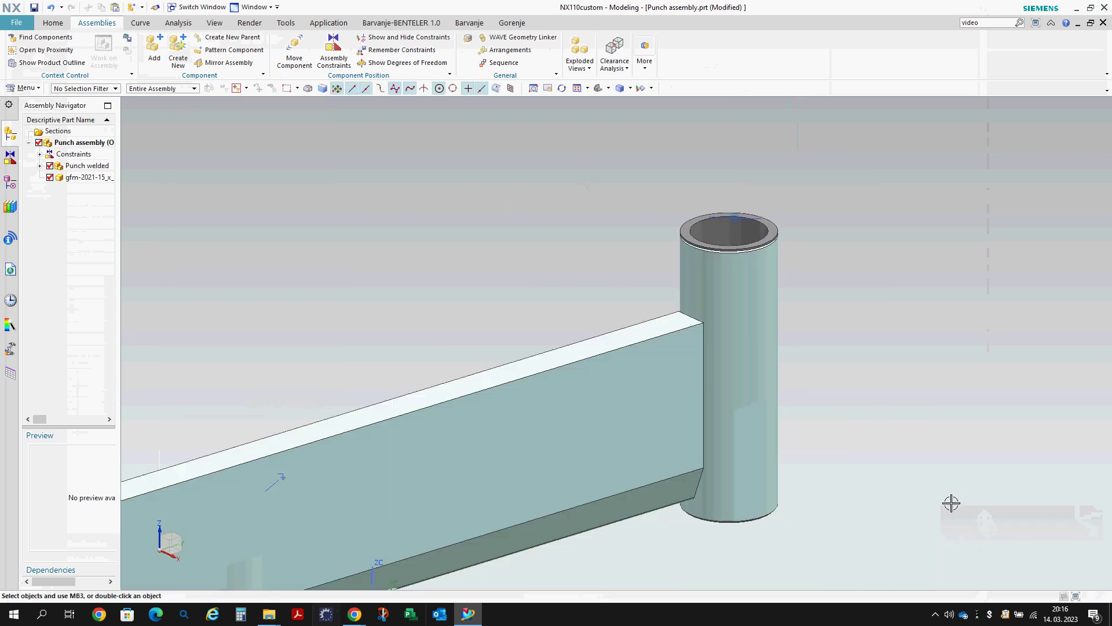
# - Add the placed bushing gfm-2021-15_x_t.prt again with Multiple Add set to Repeat after Add
pyautogui.click(762, 255)
pyautogui.scroll(3, 762, 255)
pyautogui.click(154, 50)
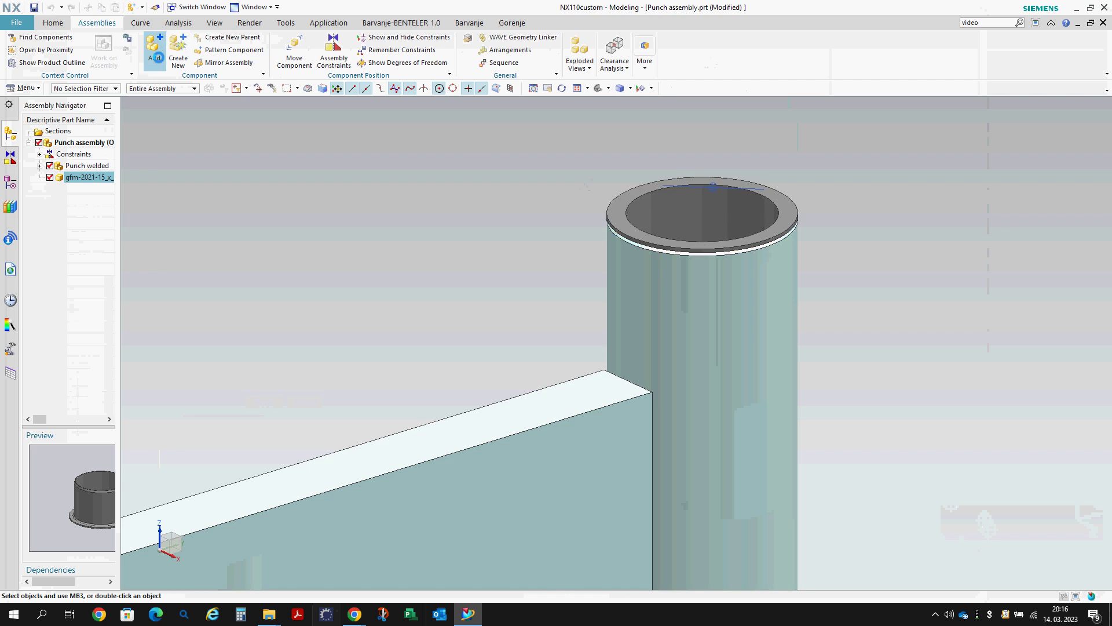
pyautogui.click(281, 520)
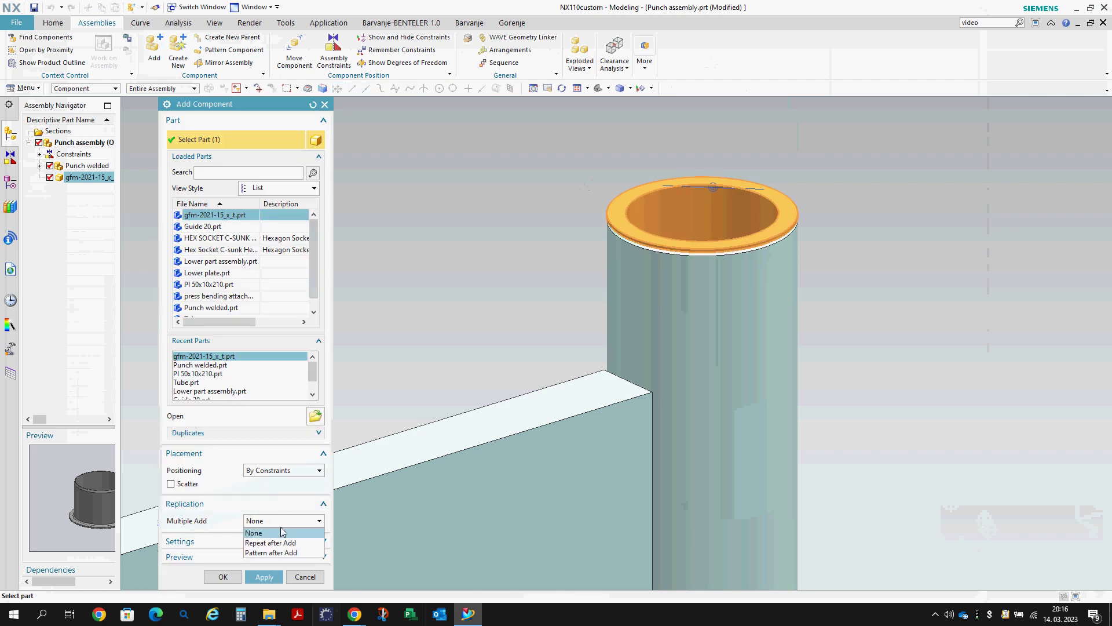
pyautogui.click(283, 543)
pyautogui.click(224, 576)
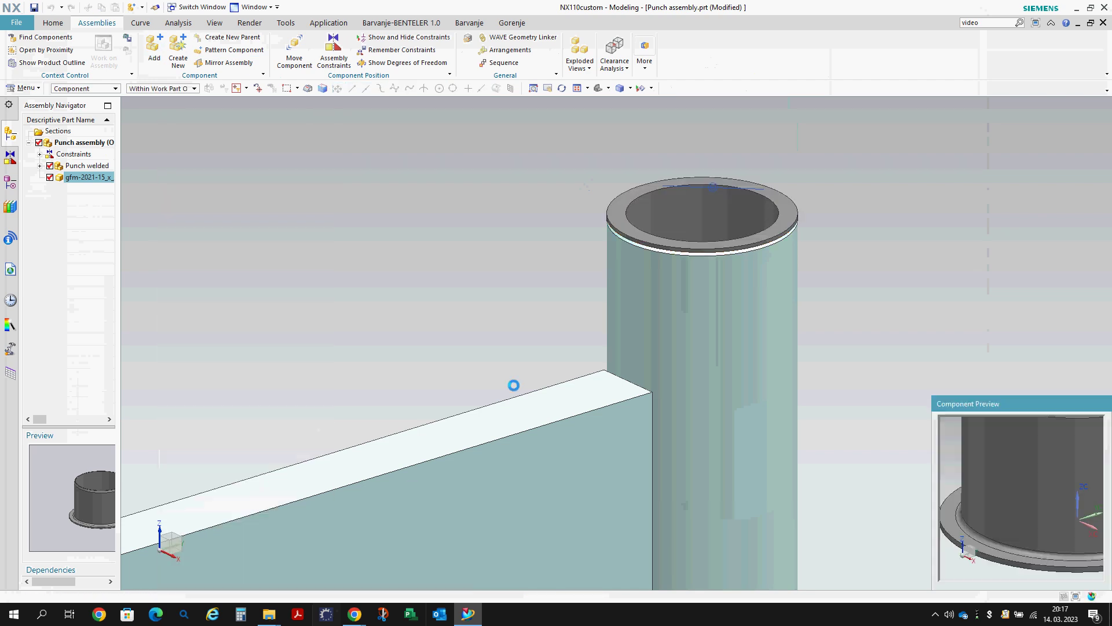
# - Constrain the second bushing's flange edge Concentric to the bottom outer edge of the positive-Y tube
pyautogui.scroll(2, 995, 554)
pyautogui.click(993, 556)
pyautogui.scroll(-3, 690, 315)
pyautogui.moveTo(659, 291); pyautogui.dragTo(648, 250, button='middle')
pyautogui.scroll(-3, 648, 249)
pyautogui.scroll(8, 695, 450)
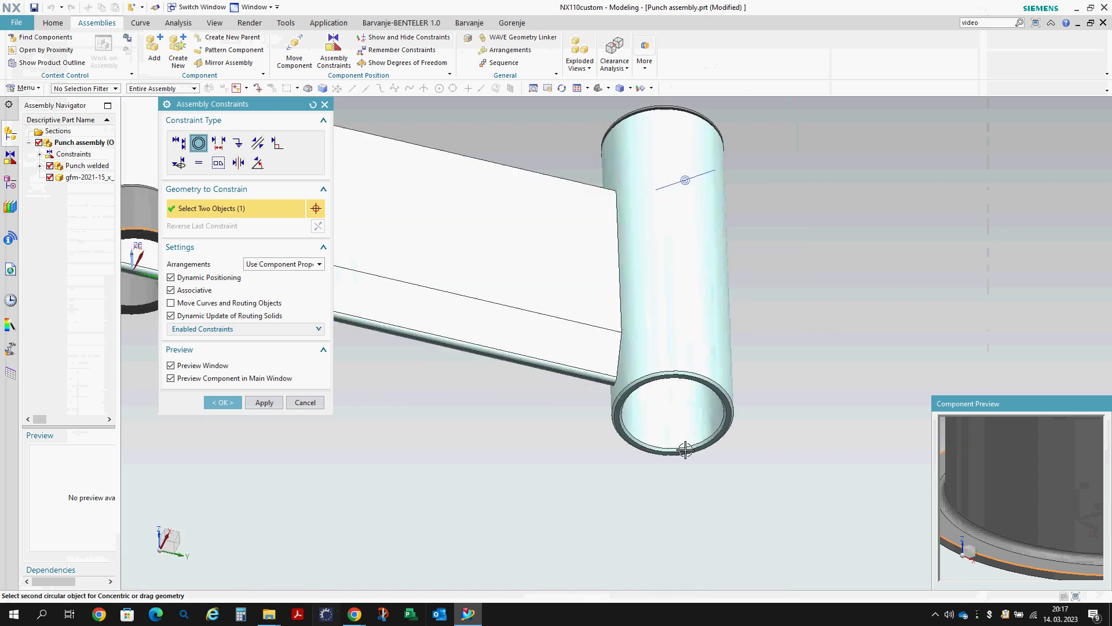
pyautogui.click(665, 454)
pyautogui.scroll(-4, 734, 364)
pyautogui.scroll(-3, 733, 364)
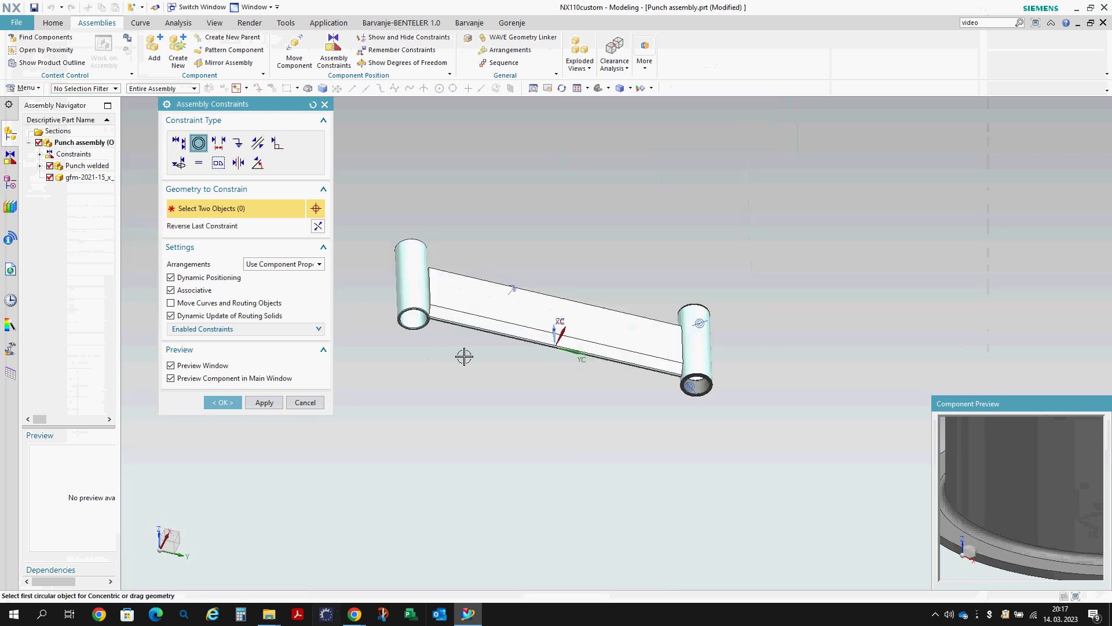
pyautogui.middleClick(594, 391)
# - Place the third bushing with a Concentric constraint between its flange edge and the bottom outer edge of the negative-Y tube
pyautogui.click(1043, 569)
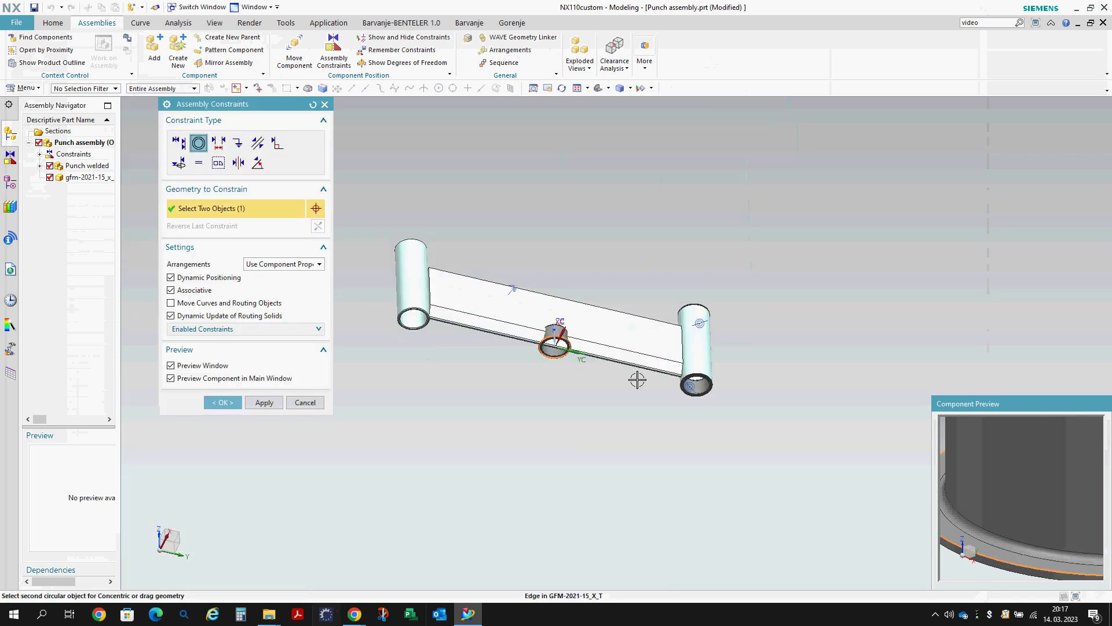
pyautogui.scroll(8, 407, 318)
pyautogui.click(405, 352)
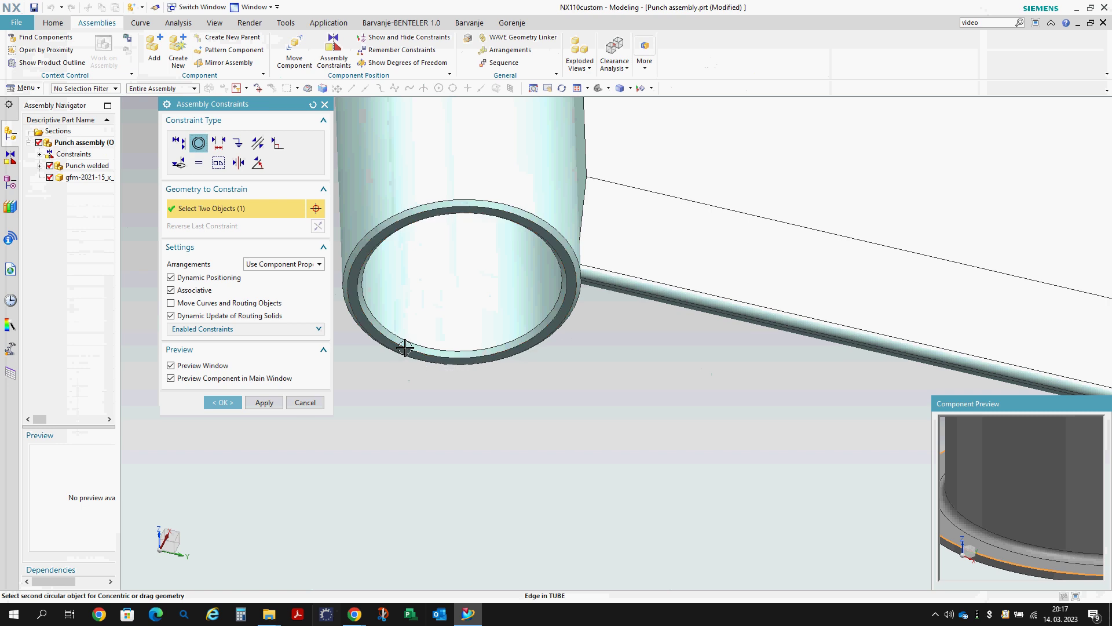
pyautogui.scroll(-5, 447, 382)
pyautogui.middleClick(487, 415)
# - Make the fourth bushing Concentric with the negative-Y tube's top outer edge, end the repeated placement, and reverse that constraint
pyautogui.click(1014, 561)
pyautogui.moveTo(532, 281); pyautogui.dragTo(527, 340, button='middle')
pyautogui.scroll(4, 451, 338)
pyautogui.scroll(3, 451, 338)
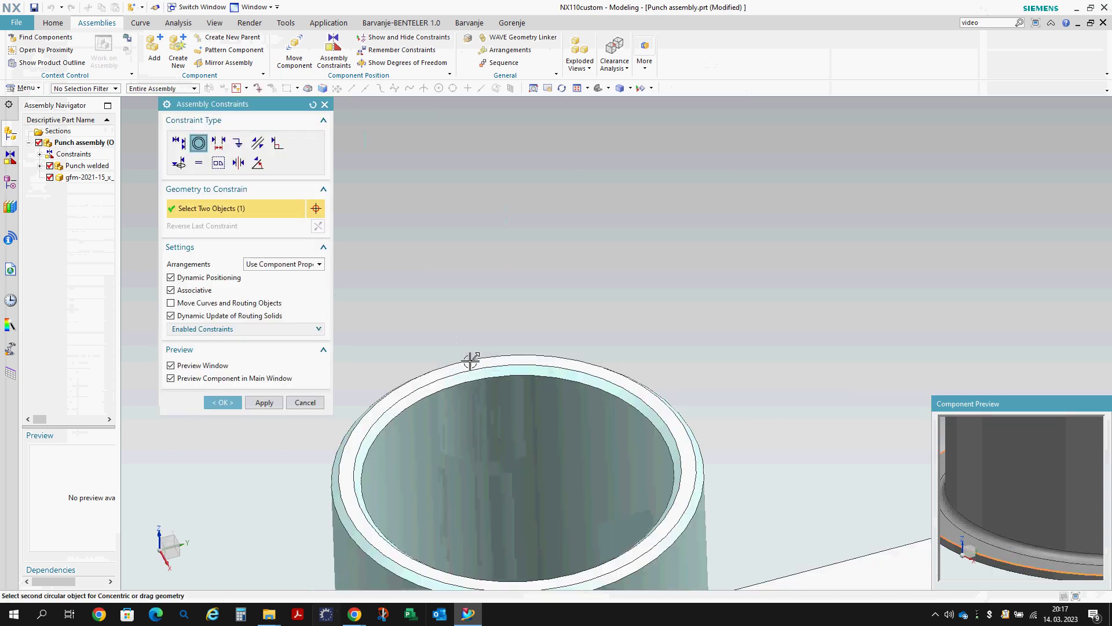
pyautogui.click(472, 365)
pyautogui.middleClick(486, 292)
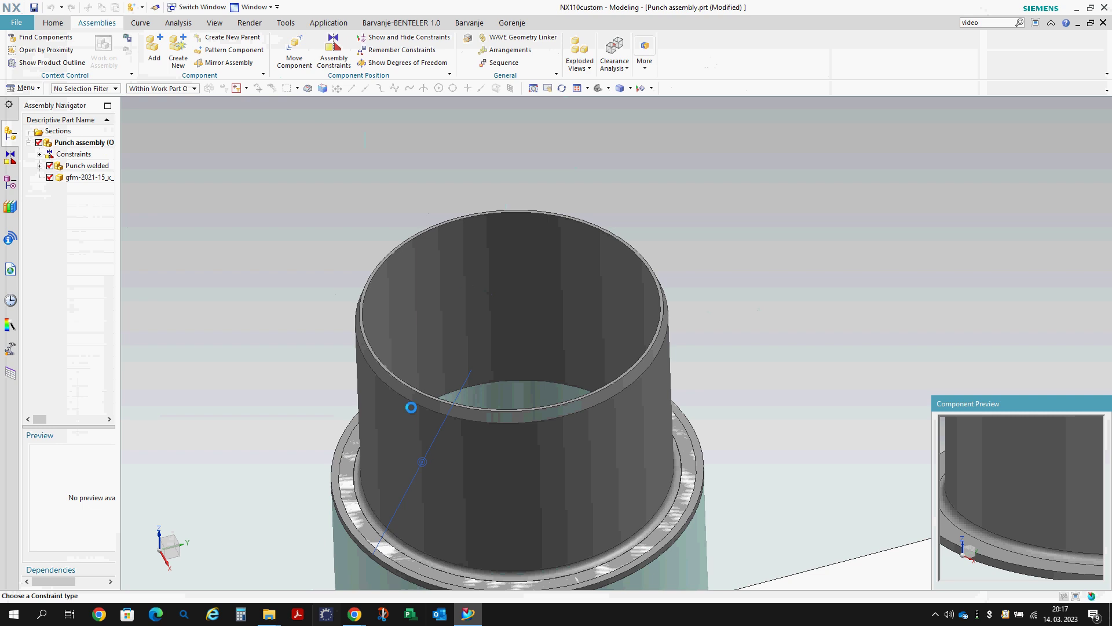
pyautogui.click(307, 403)
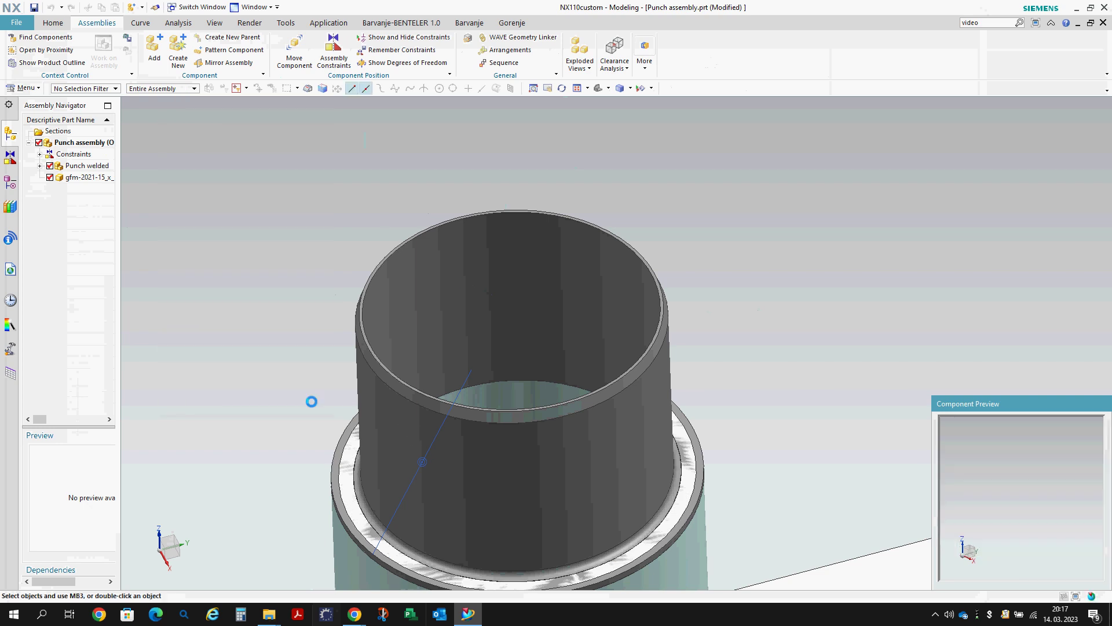
pyautogui.rightClick(425, 463)
pyautogui.click(455, 480)
# - Save the Punch assembly and switch to press bending attachment.prt
pyautogui.scroll(-4, 399, 292)
pyautogui.scroll(-3, 391, 301)
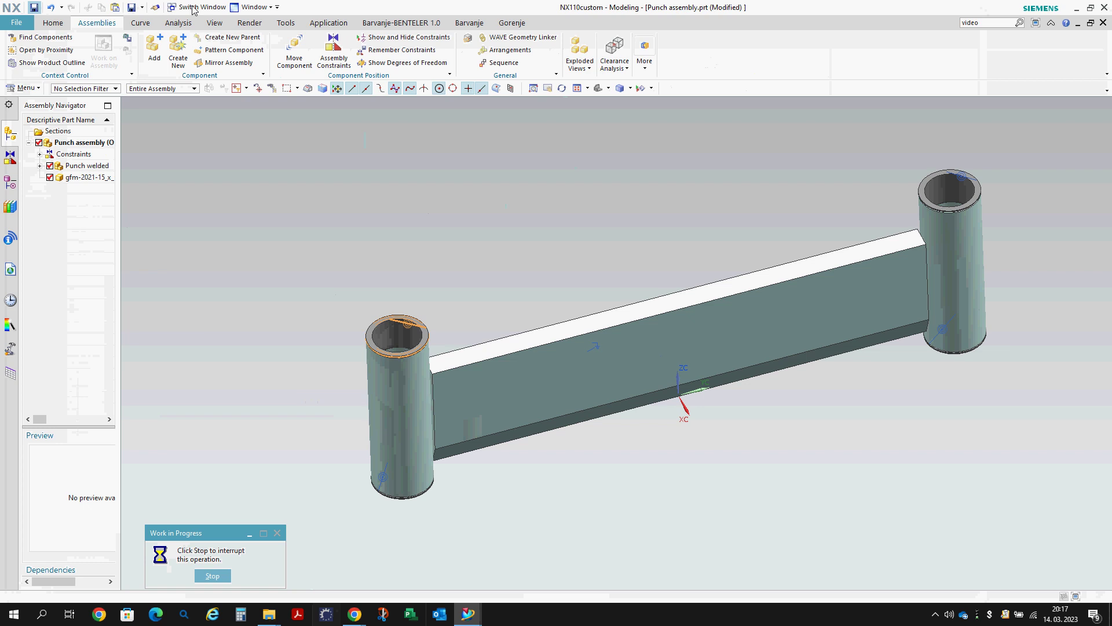
pyautogui.click(193, 8)
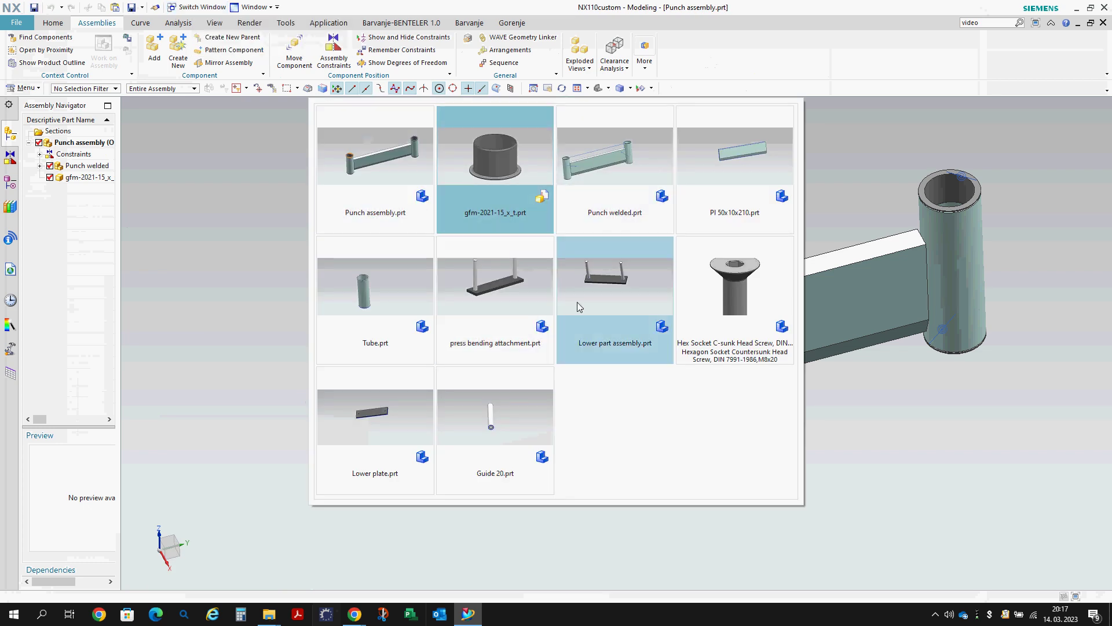
pyautogui.click(478, 288)
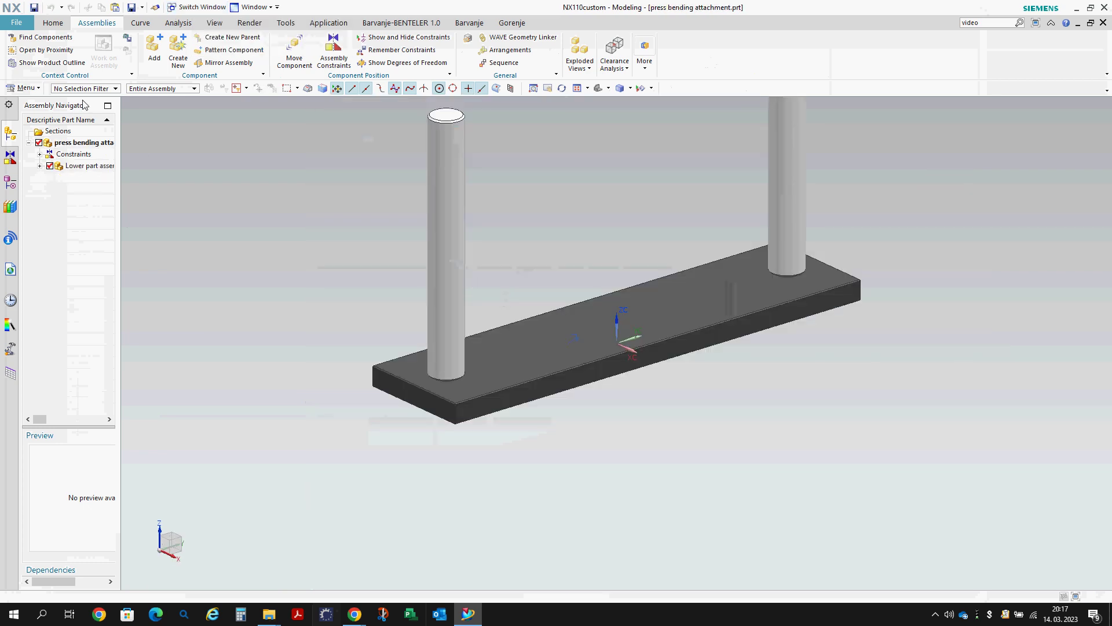
# - Add Punch assembly.prt to the main assembly at its initial position and finish the placement without assigning any constraints
pyautogui.click(154, 49)
pyautogui.click(316, 416)
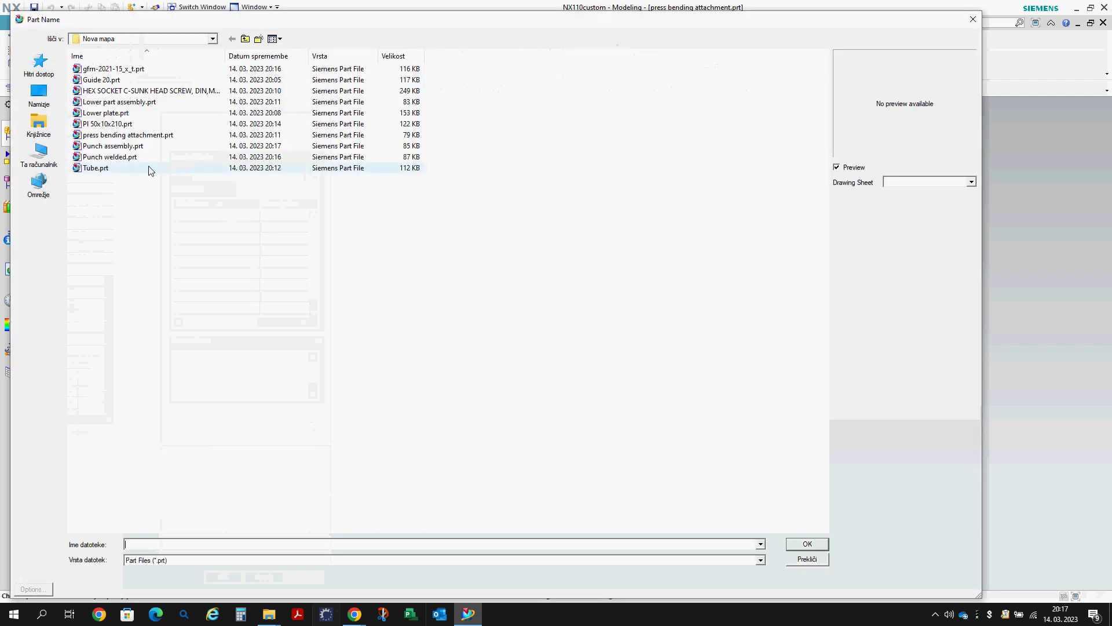
pyautogui.click(133, 146)
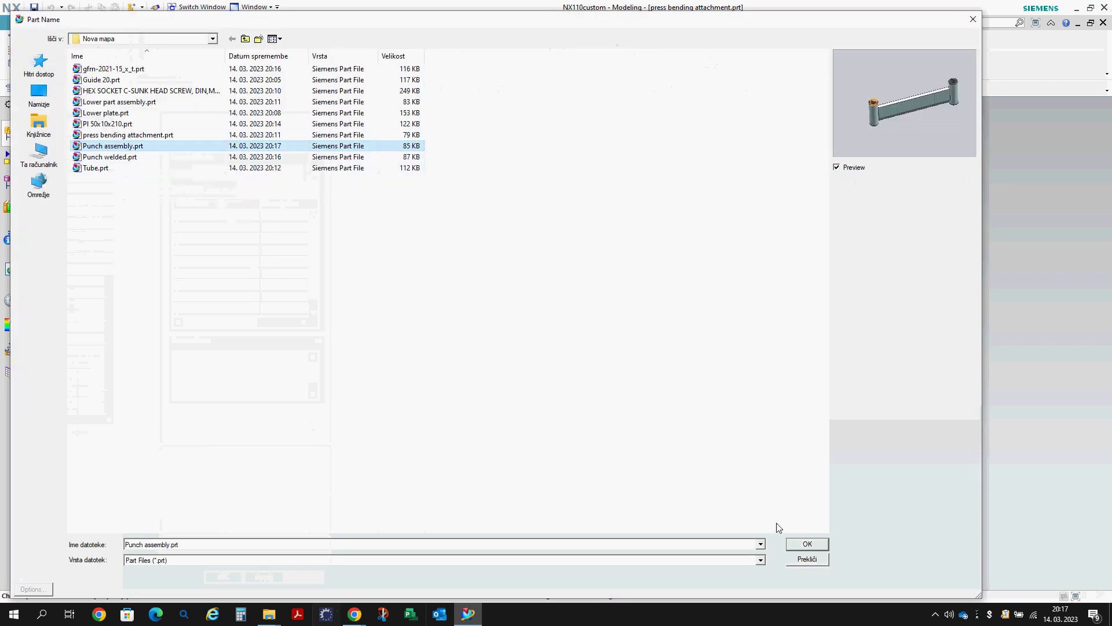
pyautogui.click(807, 545)
pyautogui.middleClick(542, 377)
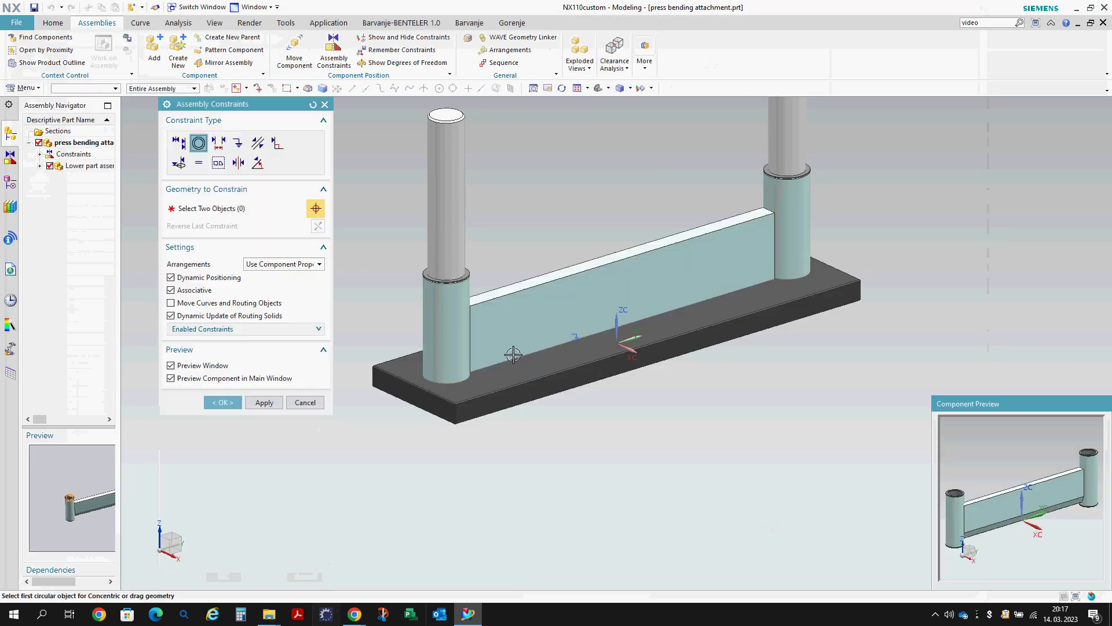
pyautogui.middleClick(472, 357)
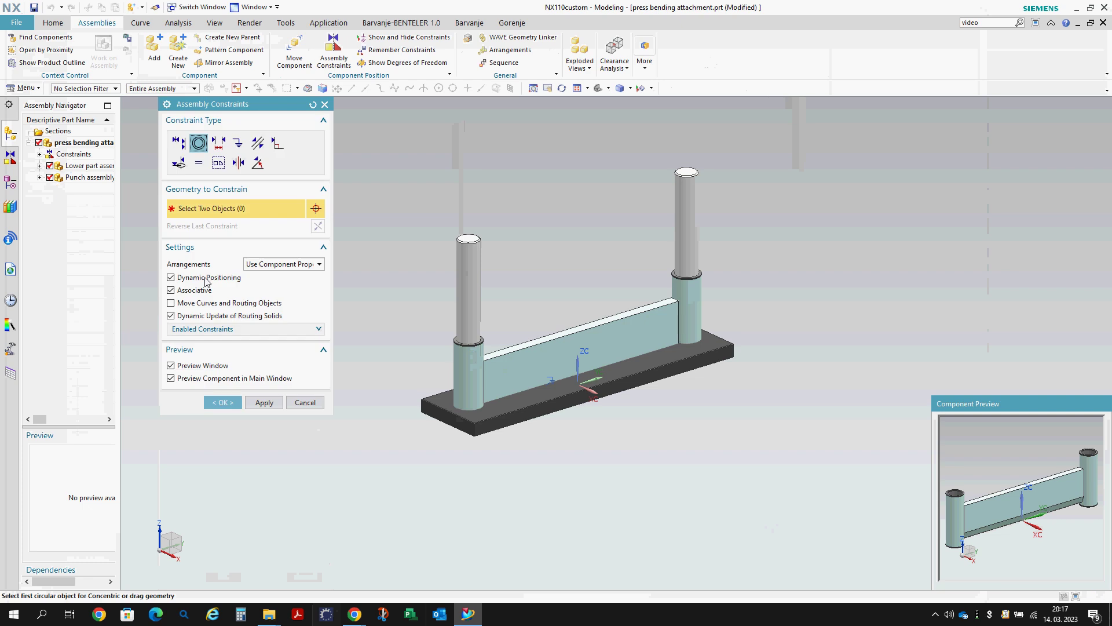
pyautogui.click(305, 403)
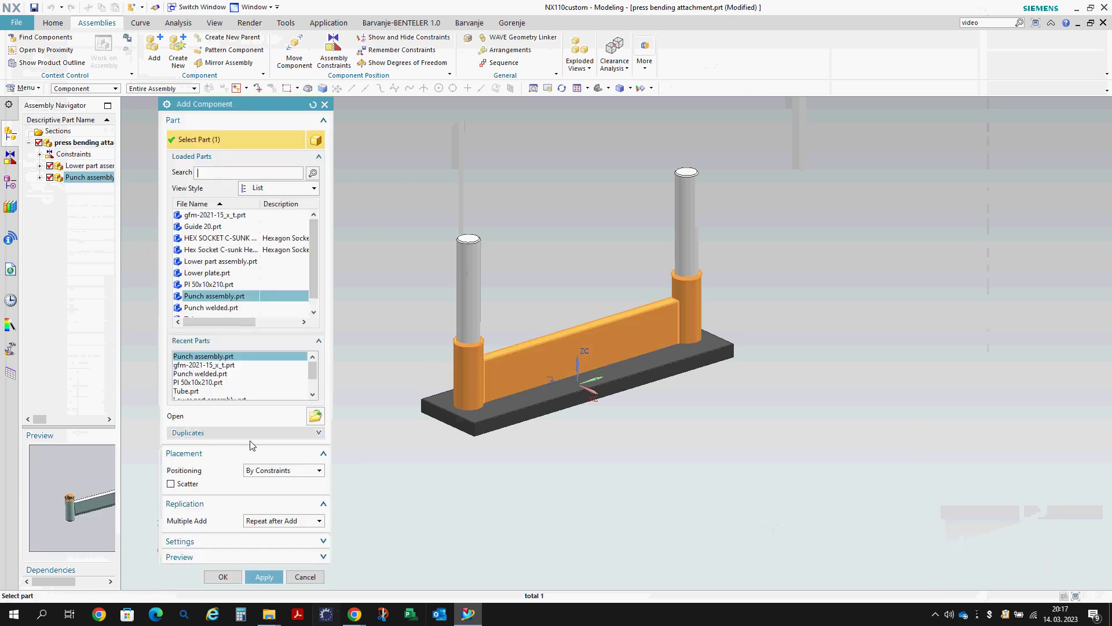
pyautogui.click(305, 577)
# - Move the Punch assembly dynamically upward along ZC so its tubes sit near the upper ends of the guide columns
pyautogui.click(81, 177)
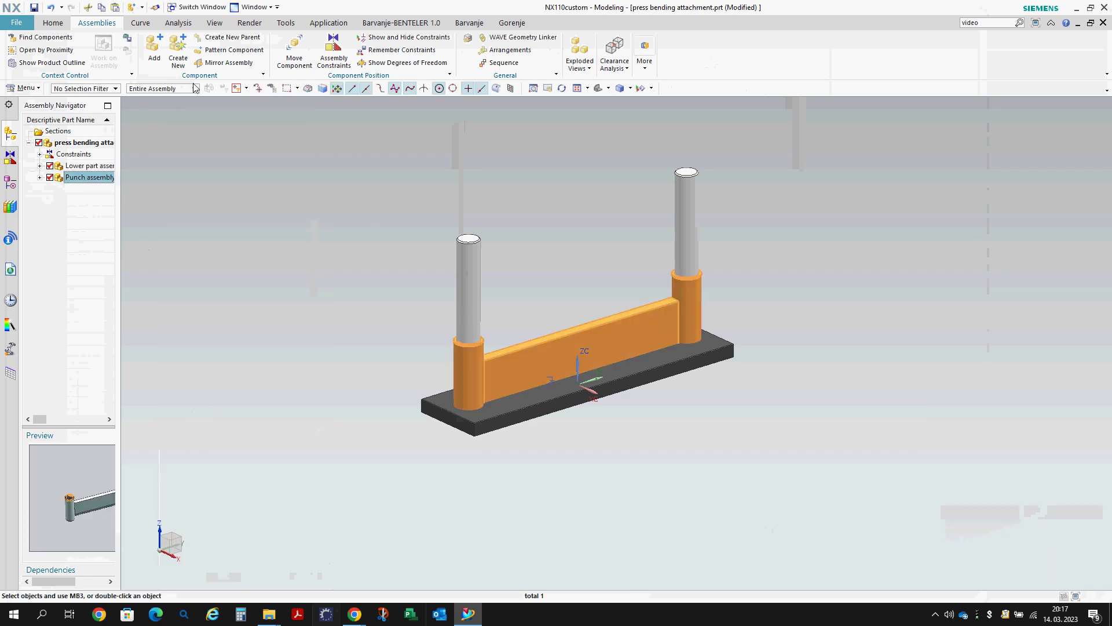
pyautogui.click(294, 54)
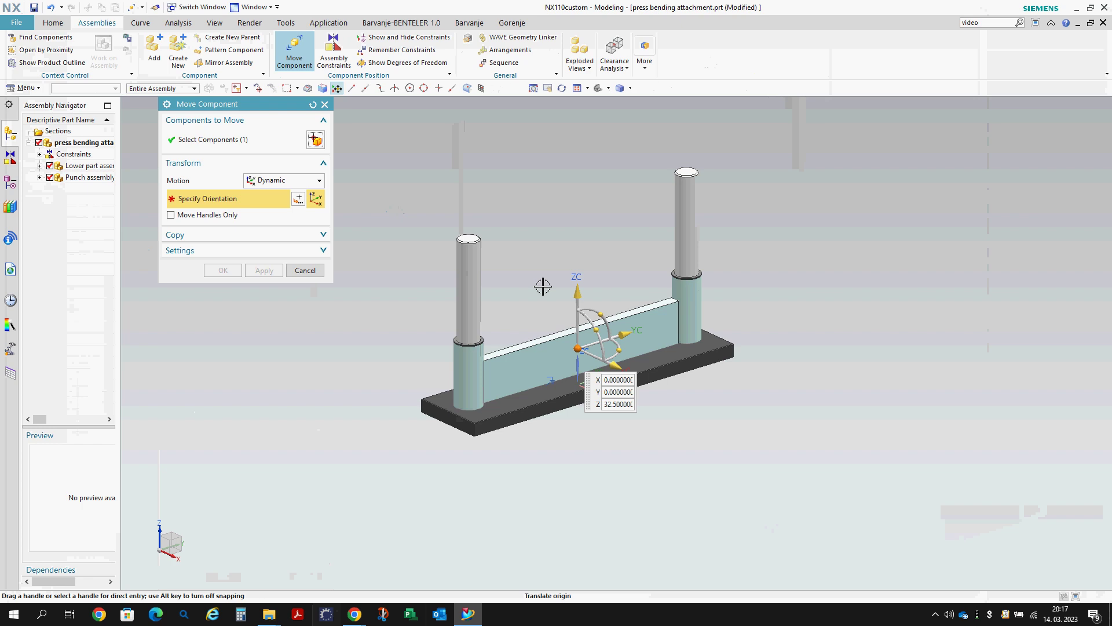
pyautogui.moveTo(575, 292); pyautogui.dragTo(540, 138)
pyautogui.middleClick(513, 195)
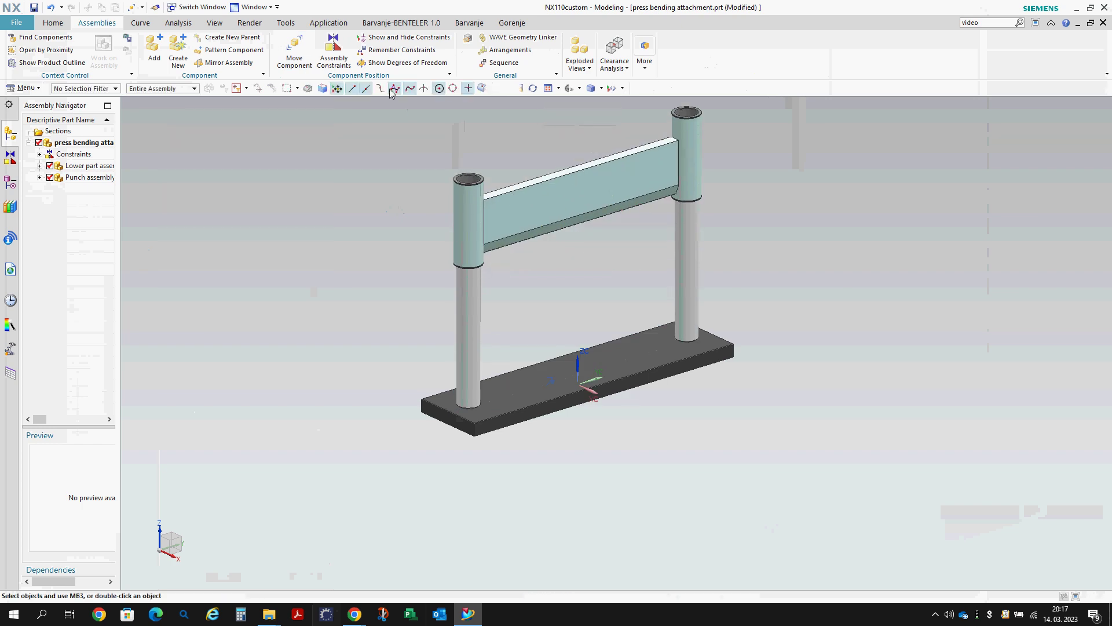
# - Align the centerlines of both Punch assembly tubes with their guide columns using Touch Align constraints
pyautogui.click(333, 53)
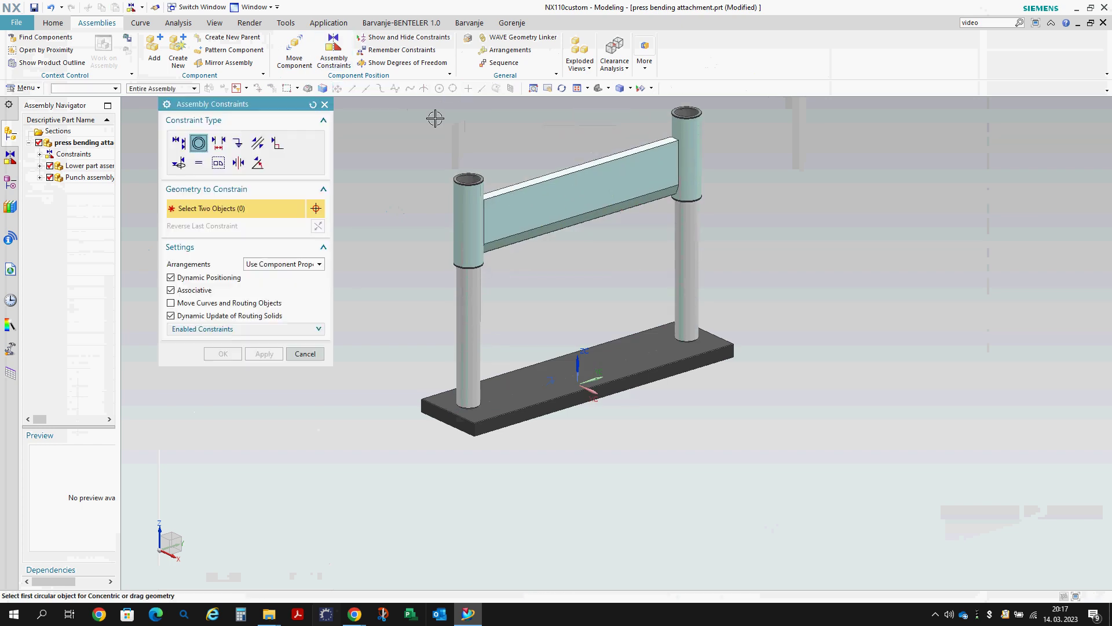
pyautogui.click(178, 143)
pyautogui.scroll(2, 470, 200)
pyautogui.click(466, 195)
pyautogui.click(465, 384)
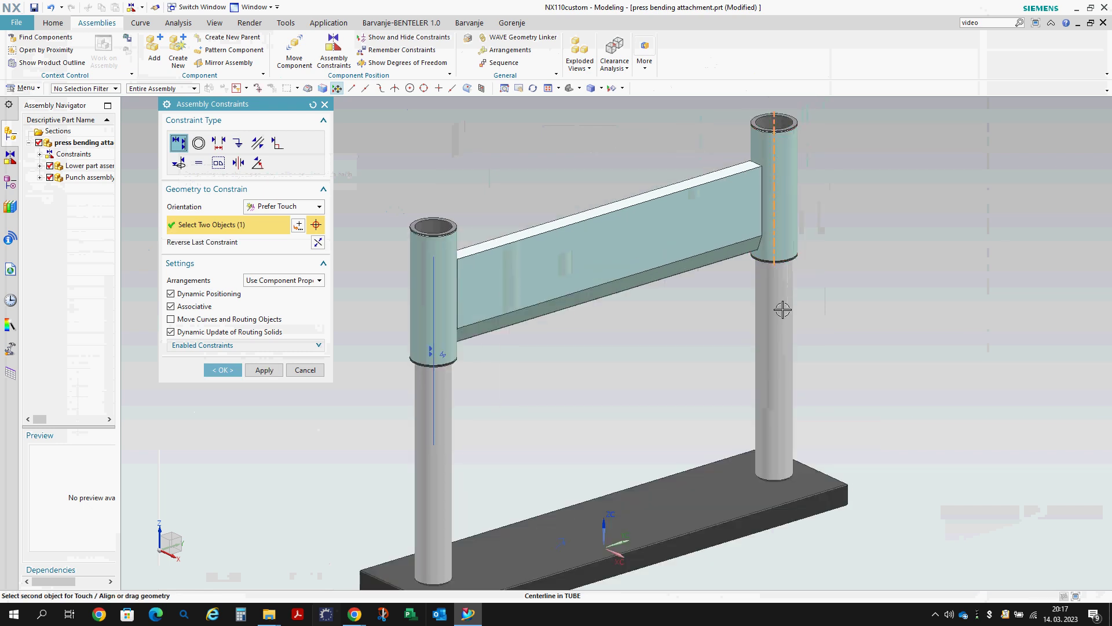
pyautogui.middleClick(716, 309)
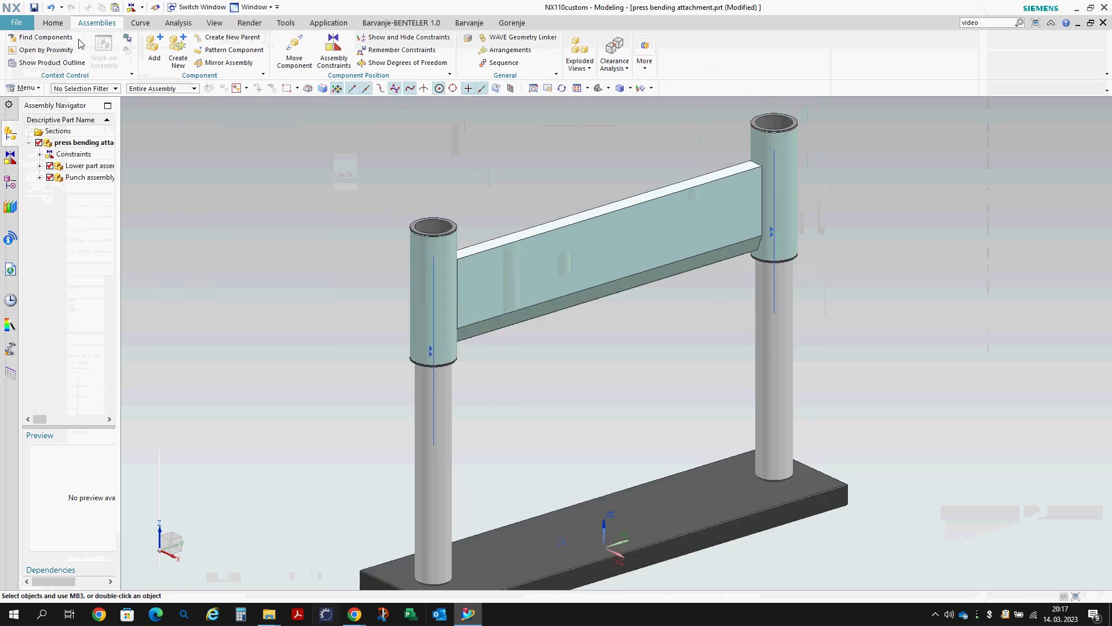
# - Start creating a new part file in the Nova mapa folder
pyautogui.click(20, 26)
pyautogui.click(47, 68)
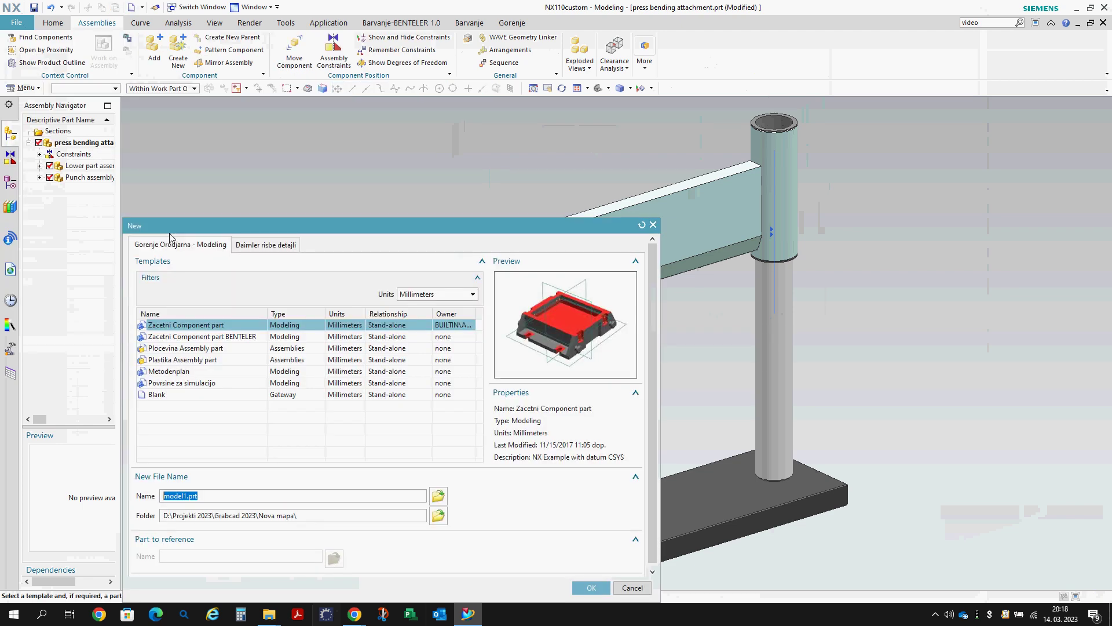
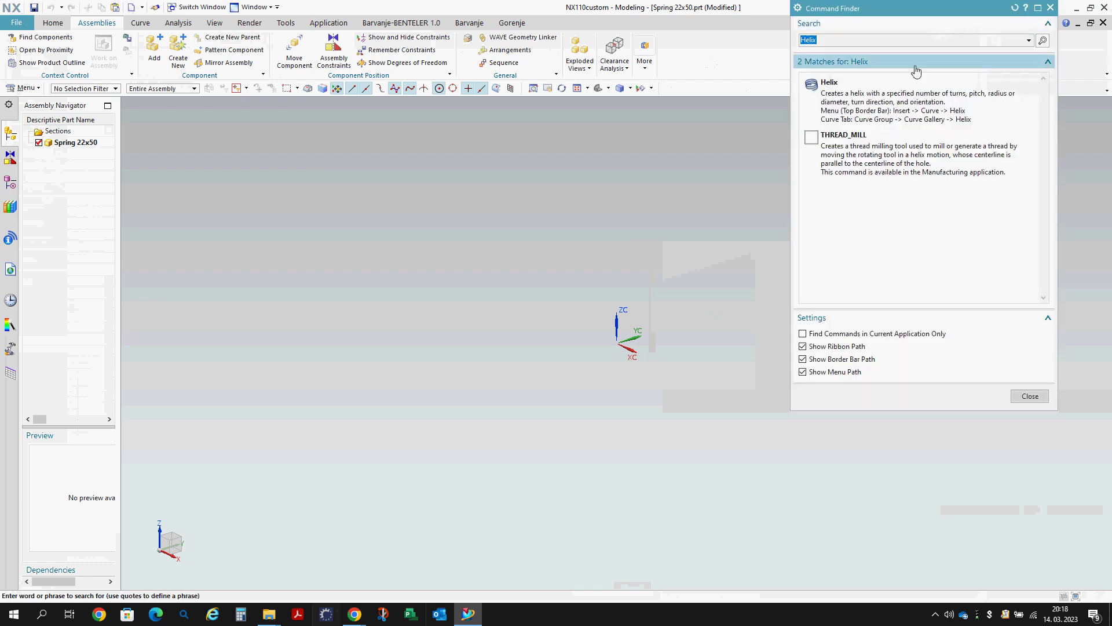
# - Create a helix along the ZC axis with a 23 mm diameter, 7 mm pitch and length limits from 0 to 50 mm
pyautogui.click(904, 90)
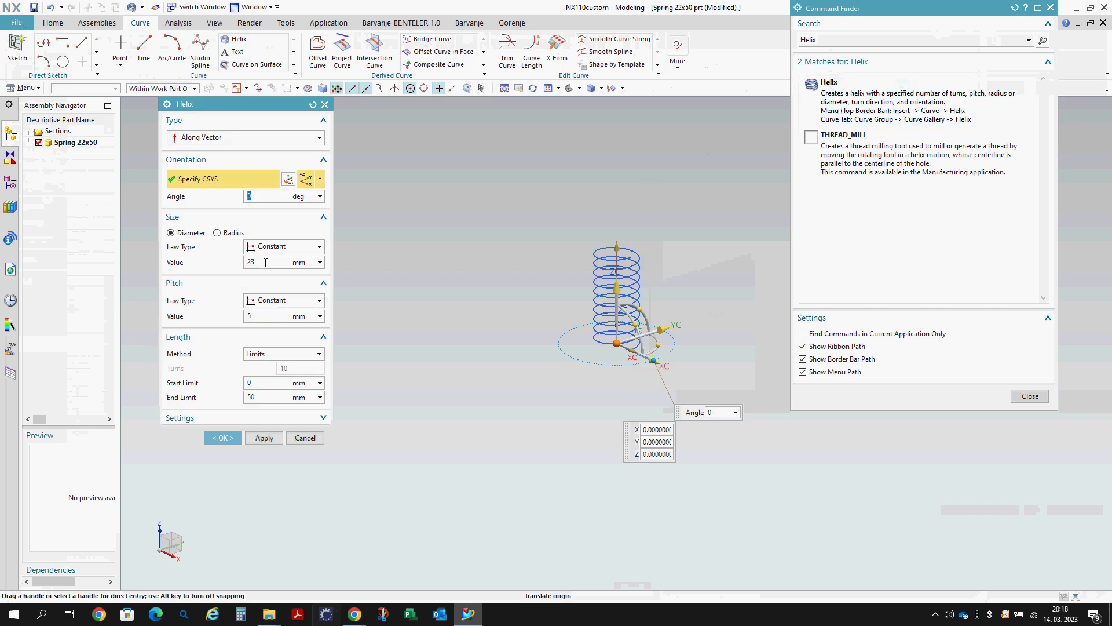
pyautogui.click(264, 315)
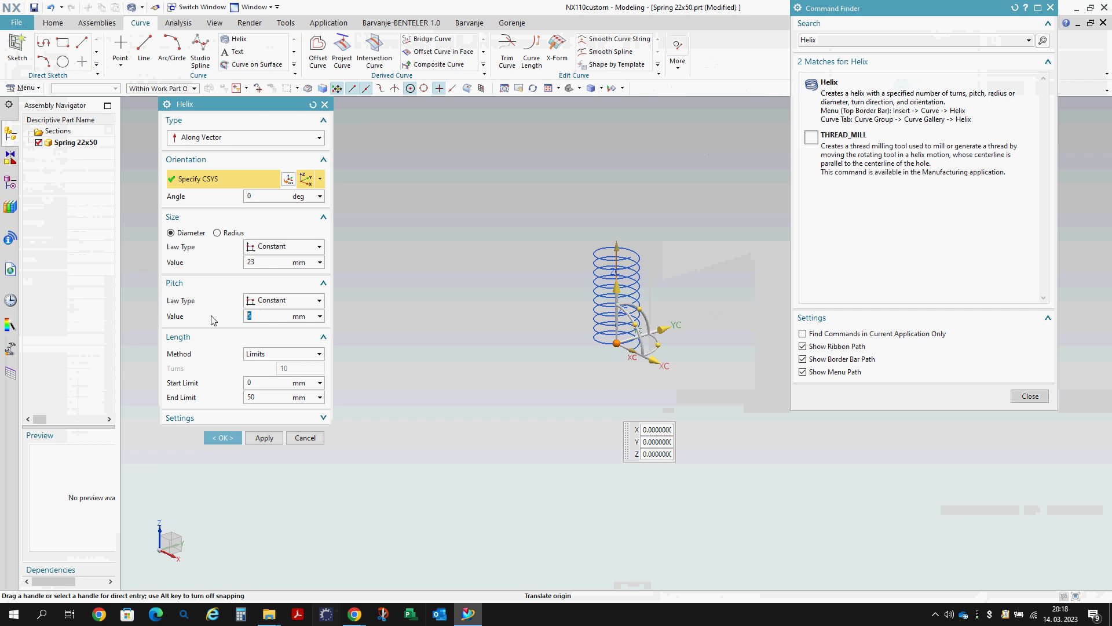
pyautogui.write('7')
pyautogui.press('Return')
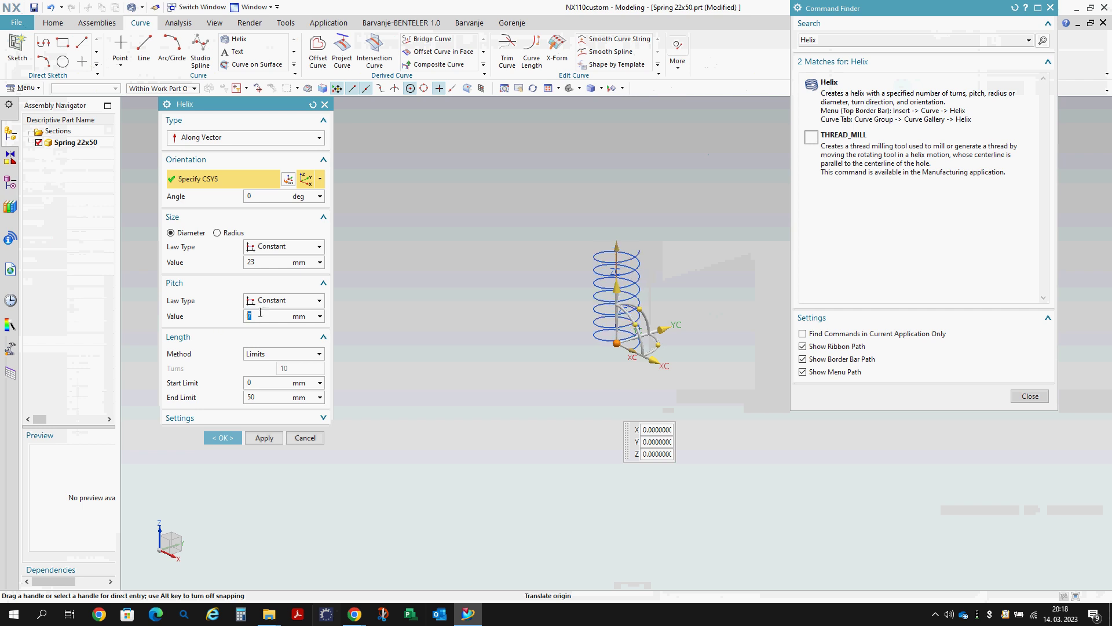
pyautogui.middleClick(438, 288)
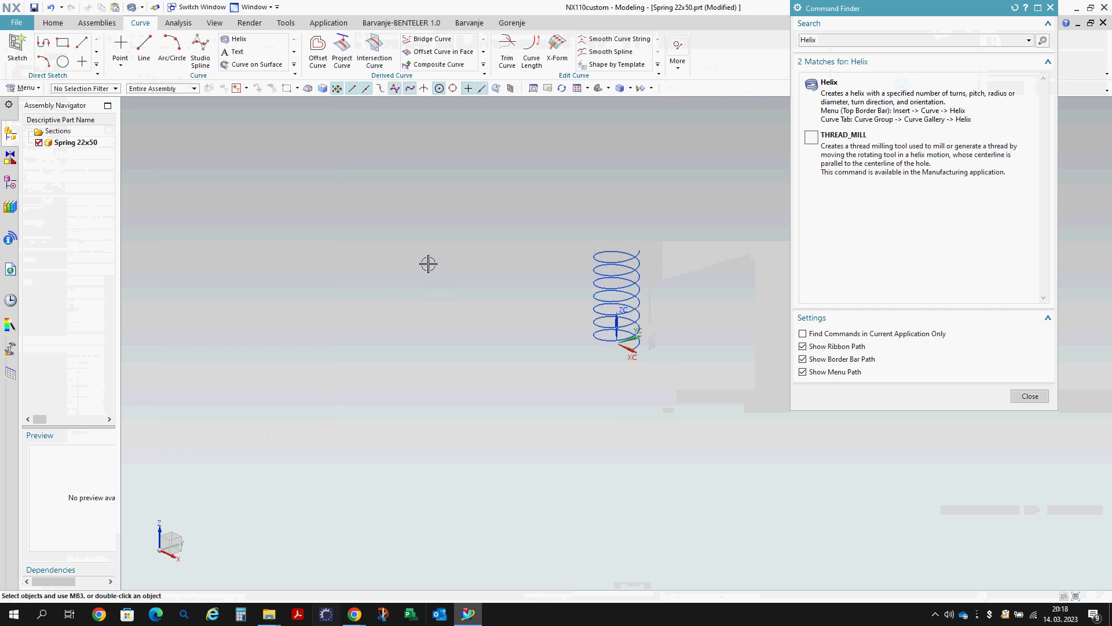
pyautogui.click(1040, 400)
# - Create a tube along the helix with a 2 mm outer diameter and a 0 mm inner diameter
pyautogui.click(53, 23)
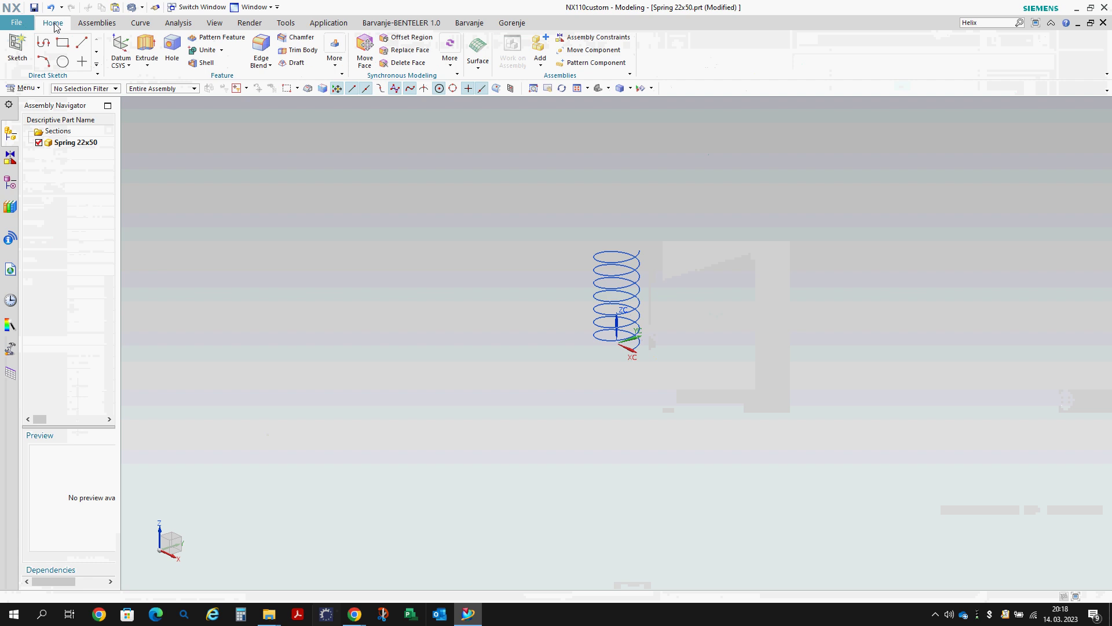
pyautogui.click(628, 288)
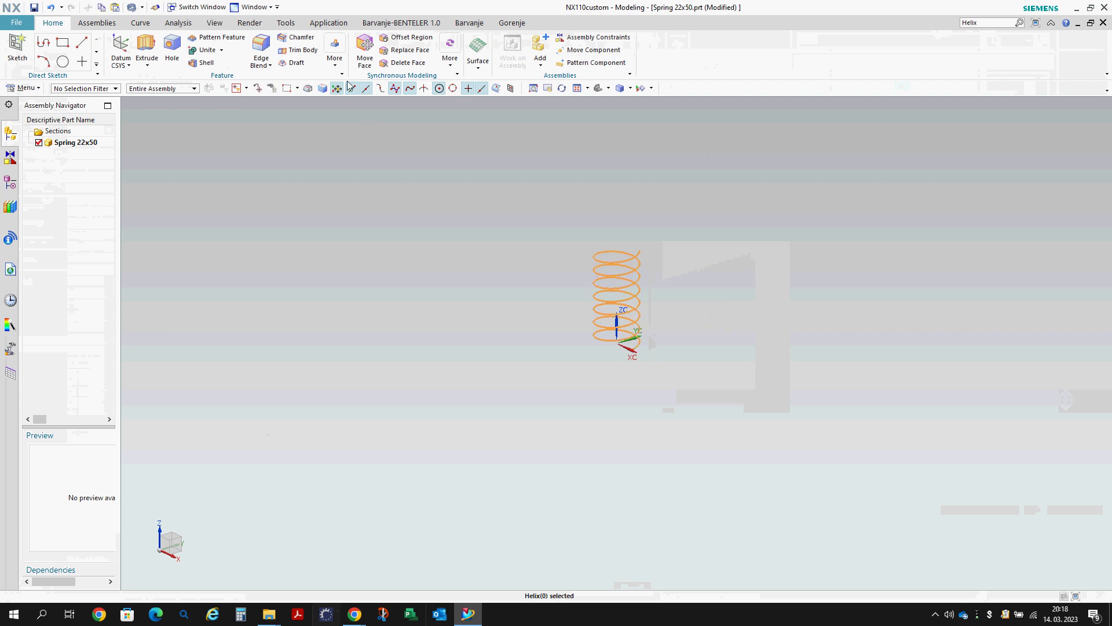
pyautogui.click(335, 51)
pyautogui.click(370, 444)
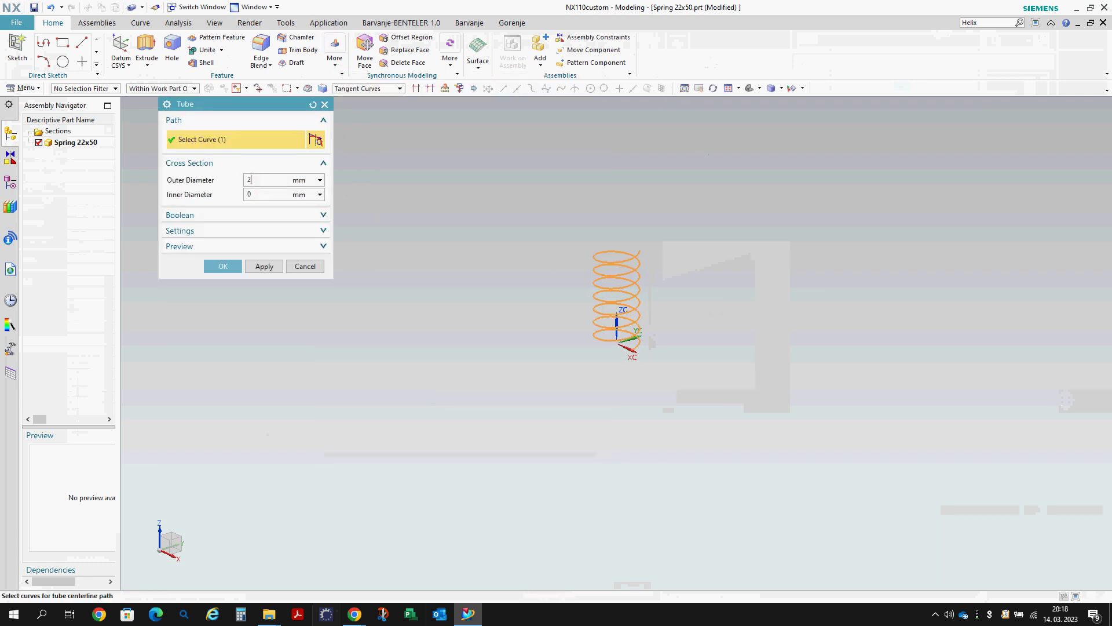
pyautogui.middleClick(502, 199)
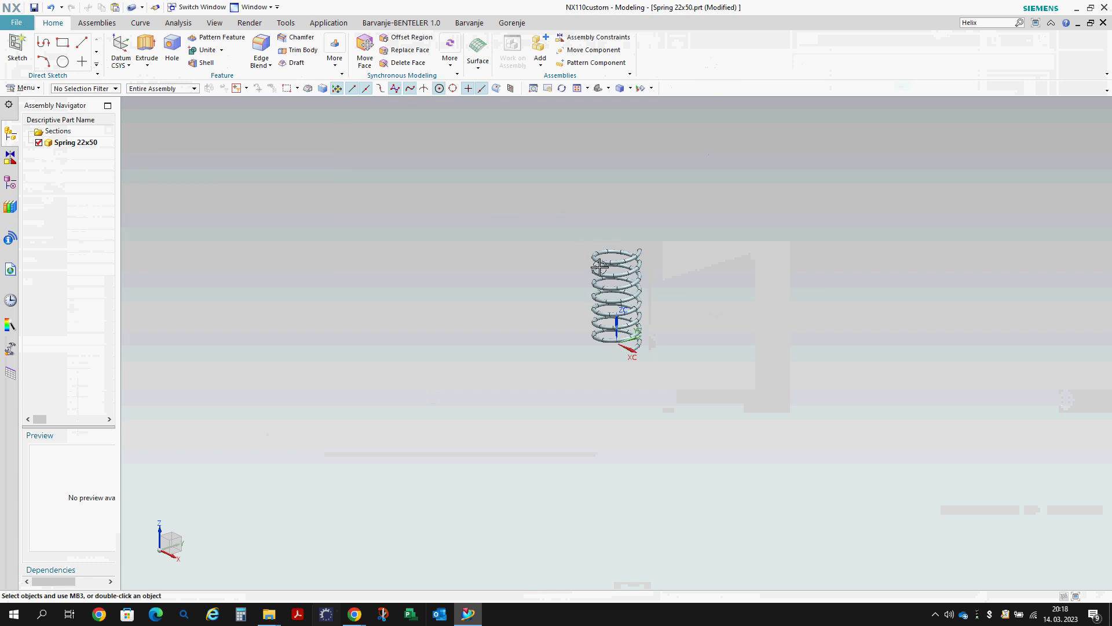
# - Insert a datum coordinate system at the origin of the spring part
pyautogui.click(123, 65)
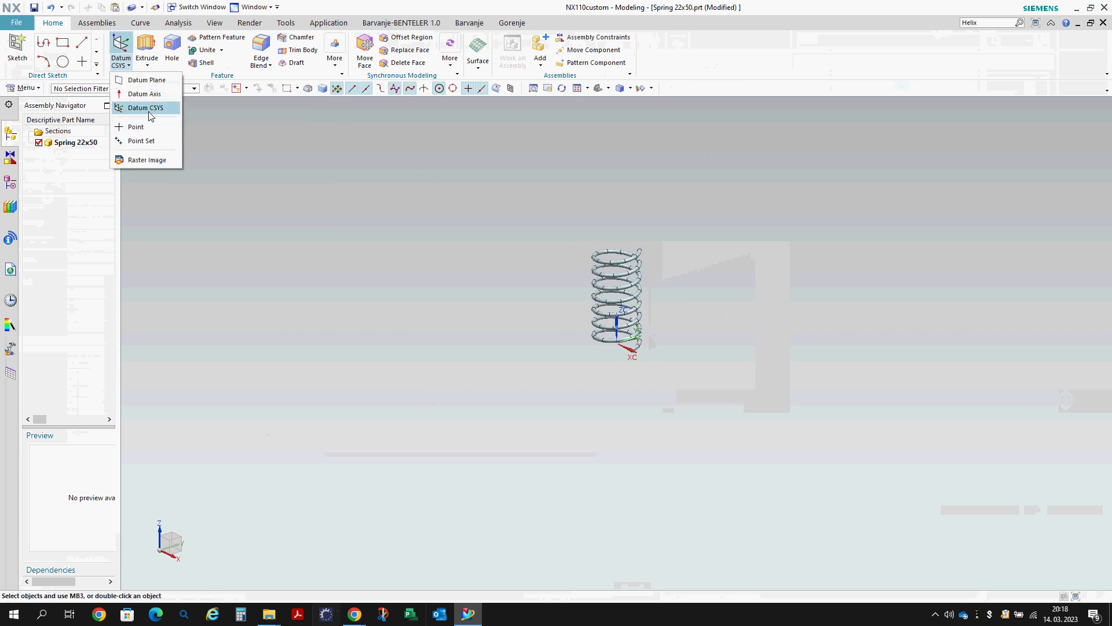
pyautogui.click(145, 108)
pyautogui.scroll(6, 626, 348)
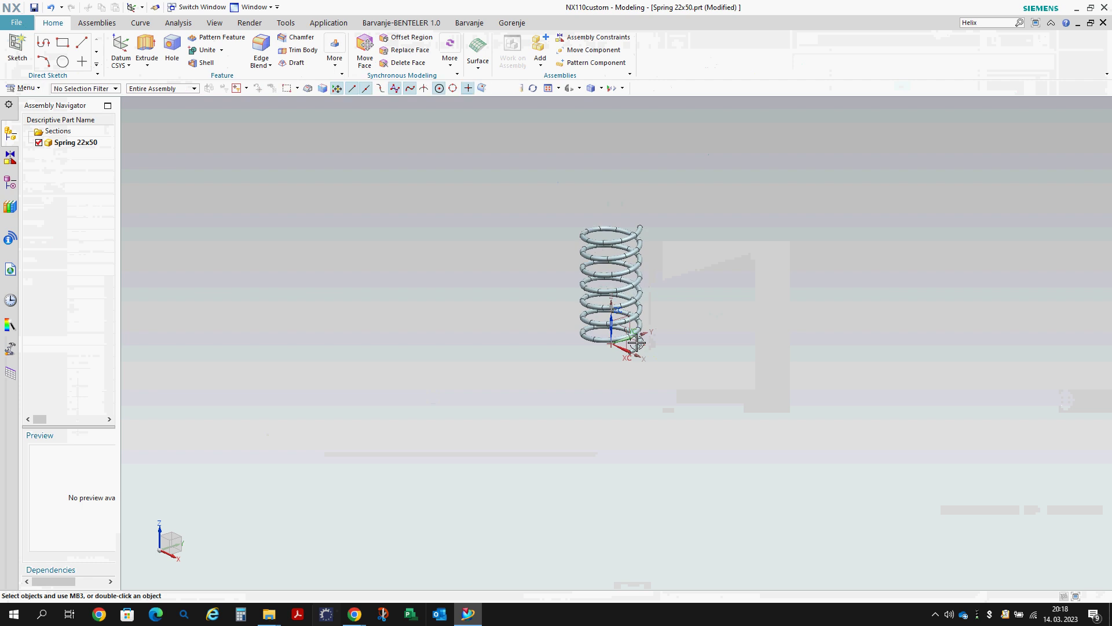
# - Revolve the circular end edge of the tube's lower end 360 degrees about ZC through the datum origin
pyautogui.click(148, 65)
pyautogui.click(161, 95)
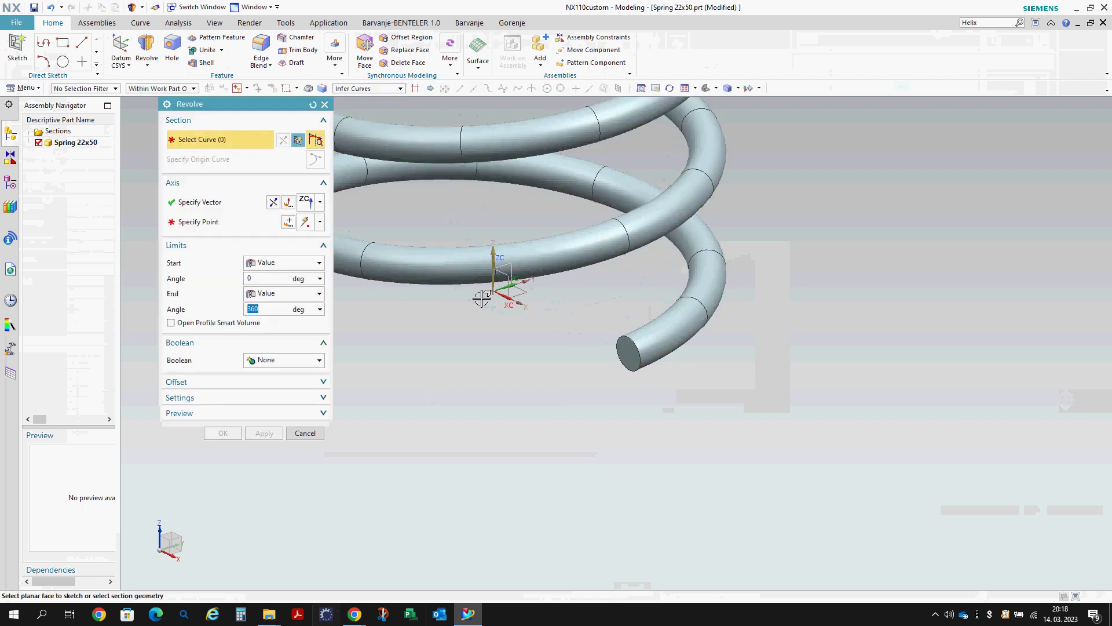
pyautogui.scroll(5, 616, 340)
pyautogui.click(805, 347)
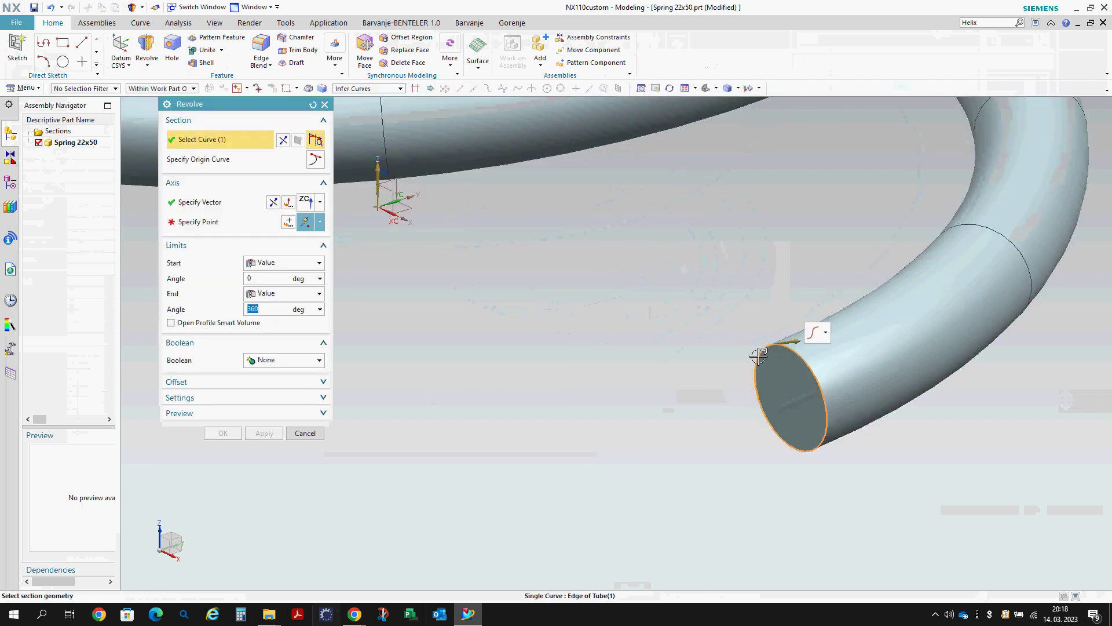
pyautogui.scroll(-6, 631, 380)
pyautogui.middleClick(419, 346)
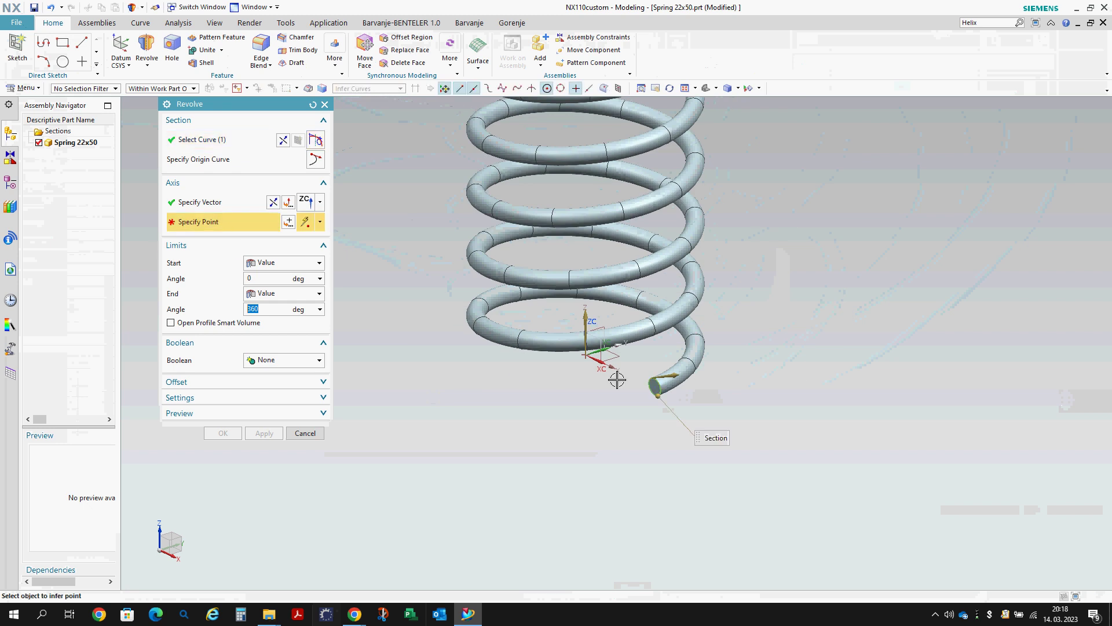
pyautogui.click(588, 362)
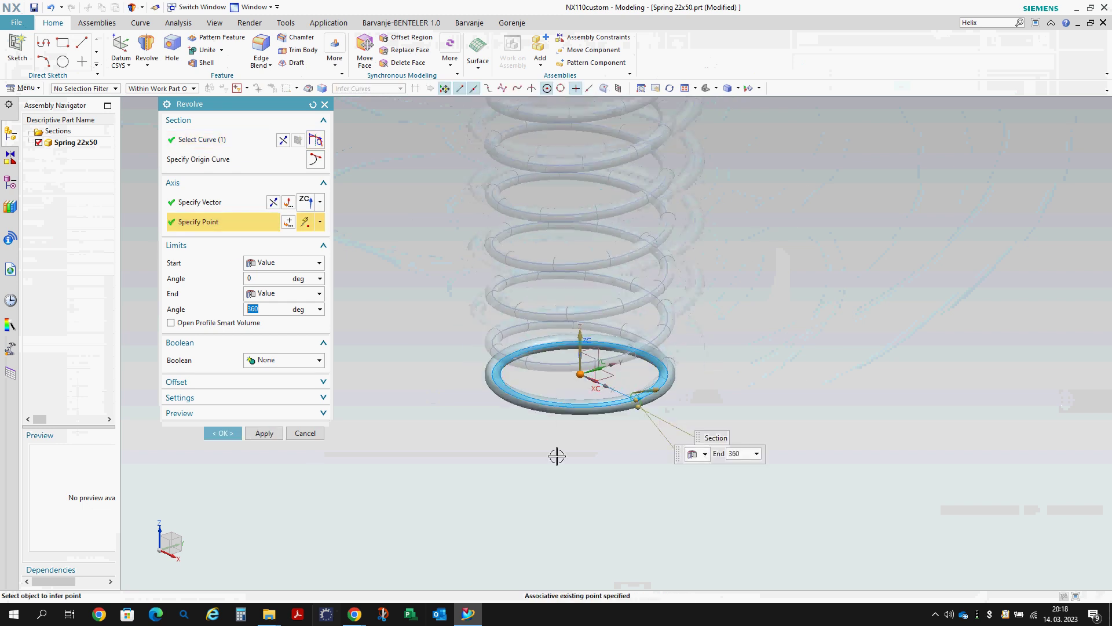
pyautogui.middleClick(541, 475)
# - Revolve the circular end edge of the tube's upper end 360 degrees about ZC through the datum origin
pyautogui.moveTo(539, 461); pyautogui.dragTo(406, 279, button='middle')
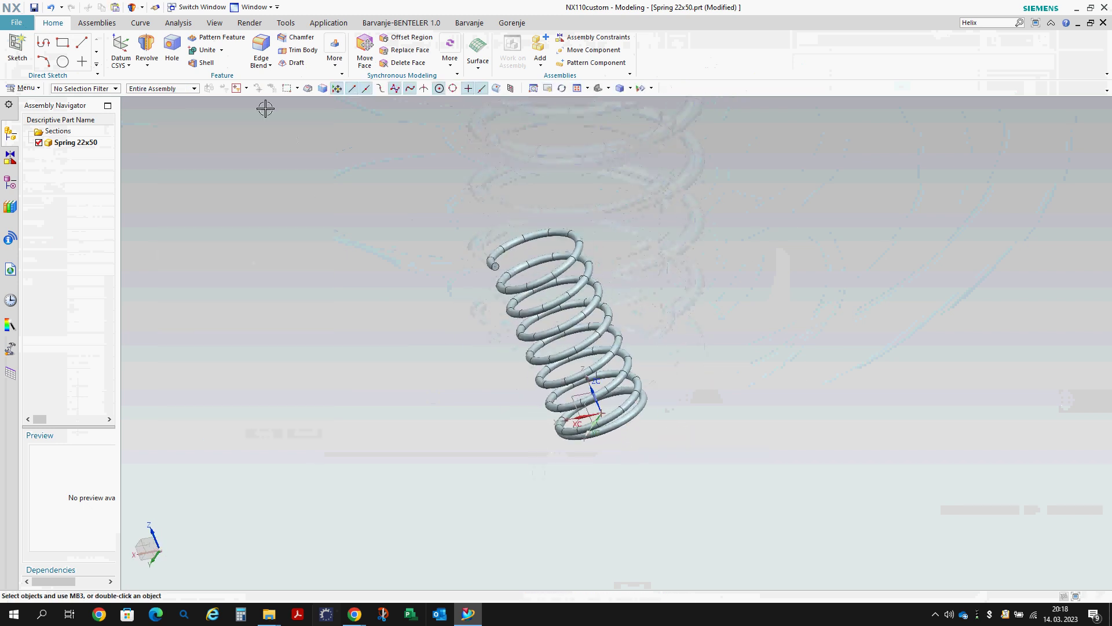
pyautogui.click(148, 51)
pyautogui.scroll(3, 492, 231)
pyautogui.click(479, 241)
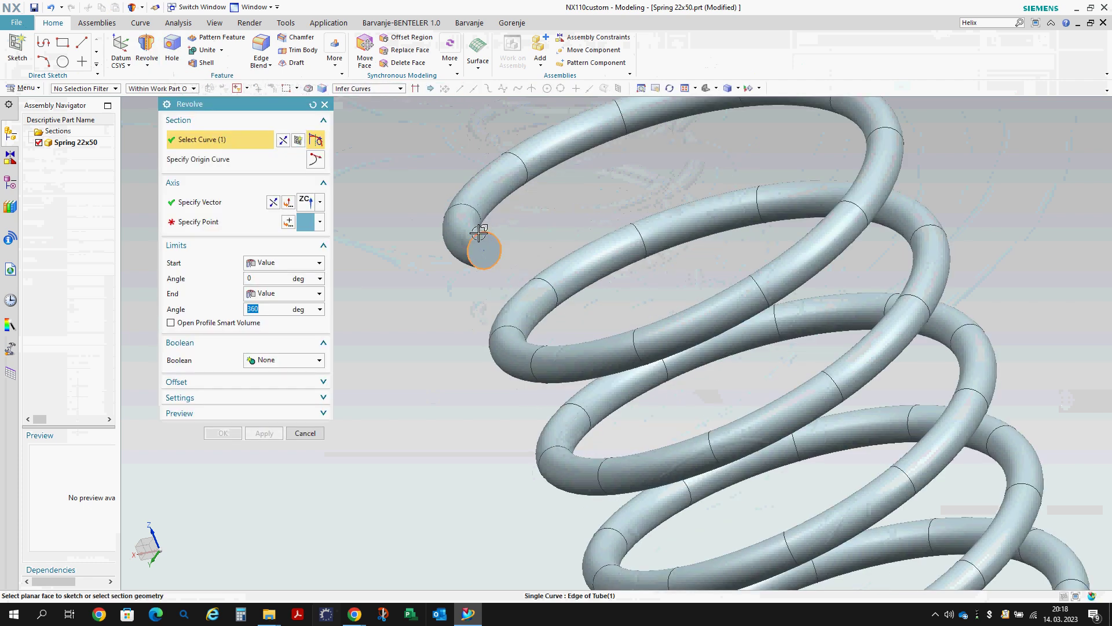
pyautogui.scroll(-2, 464, 232)
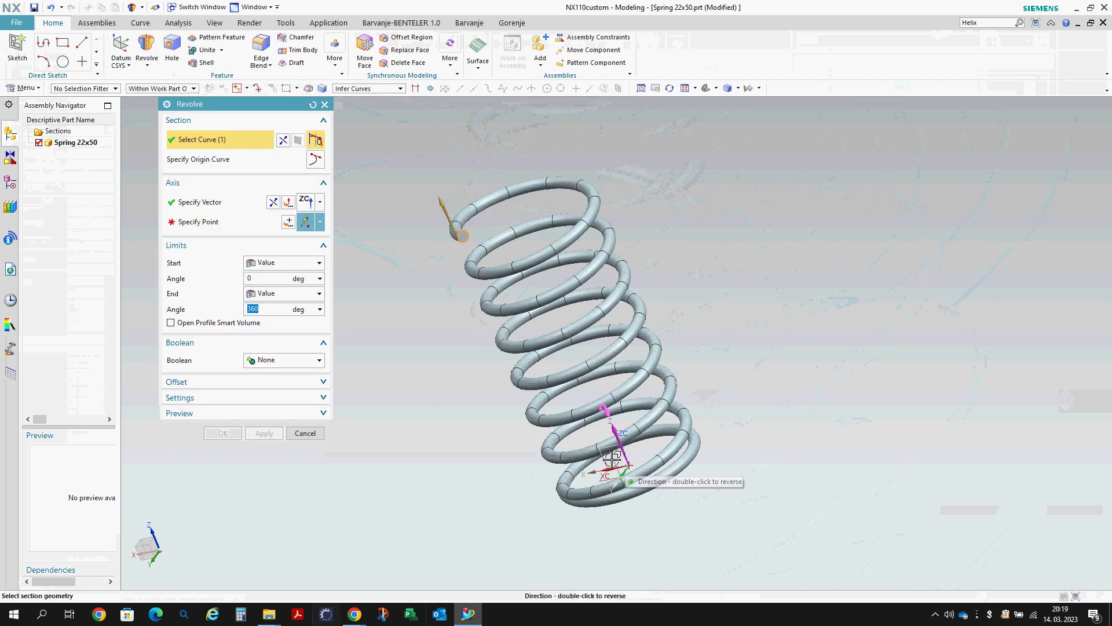
pyautogui.click(207, 226)
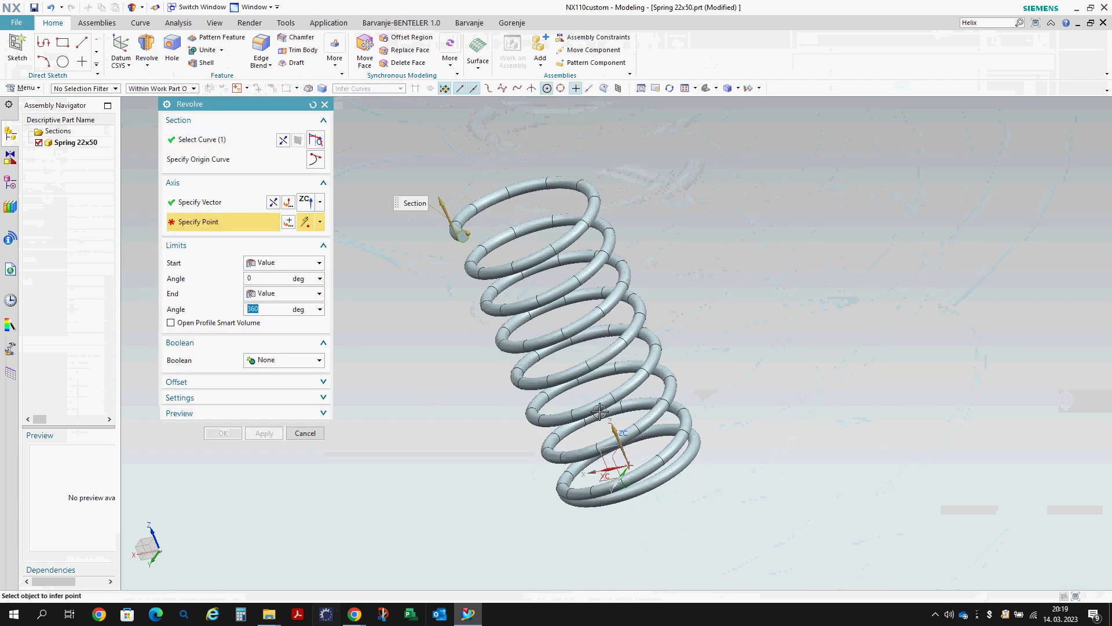
pyautogui.click(631, 467)
pyautogui.middleClick(451, 380)
# - Start a sketch on the YZ plane and draw a two-point rectangle about 38 by 18.5 mm across the spring's lower end
pyautogui.moveTo(470, 397); pyautogui.dragTo(548, 377, button='middle')
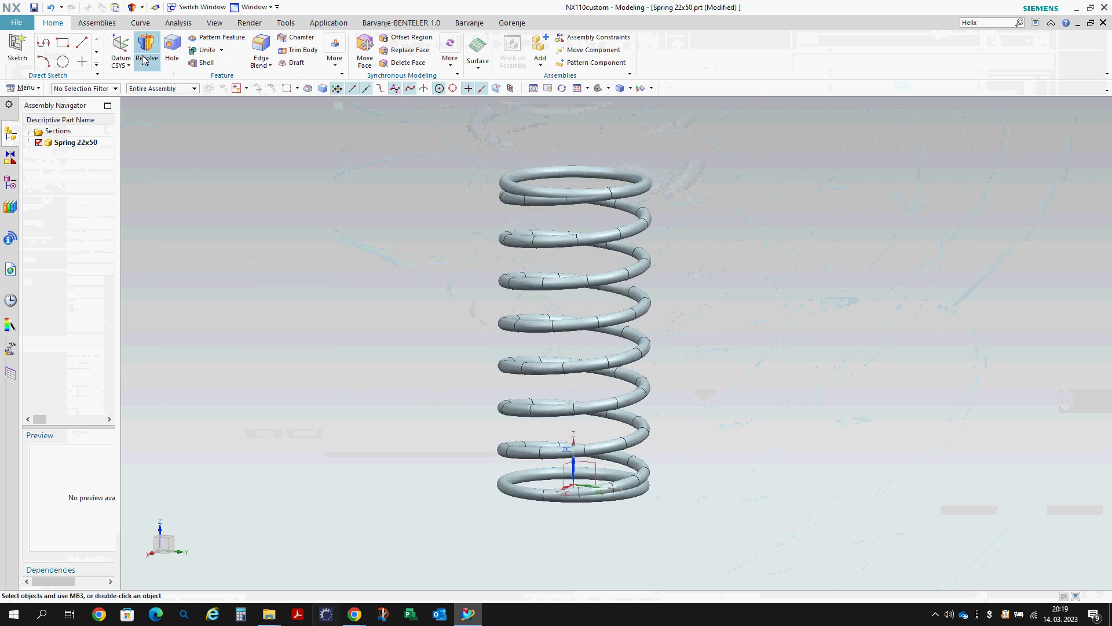
pyautogui.click(17, 50)
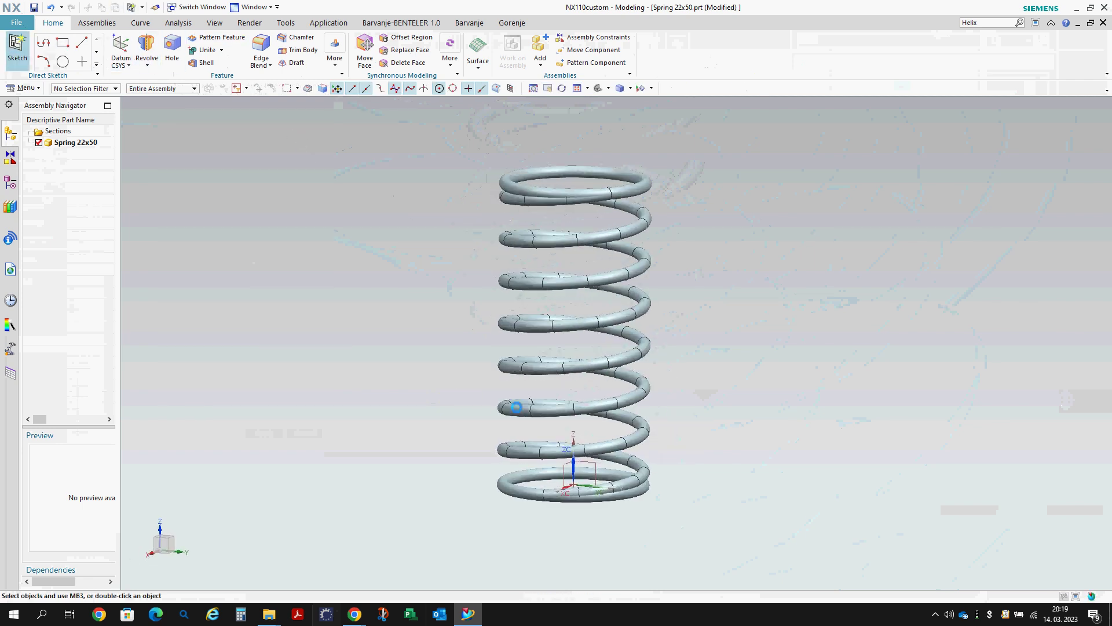
pyautogui.middleClick(446, 327)
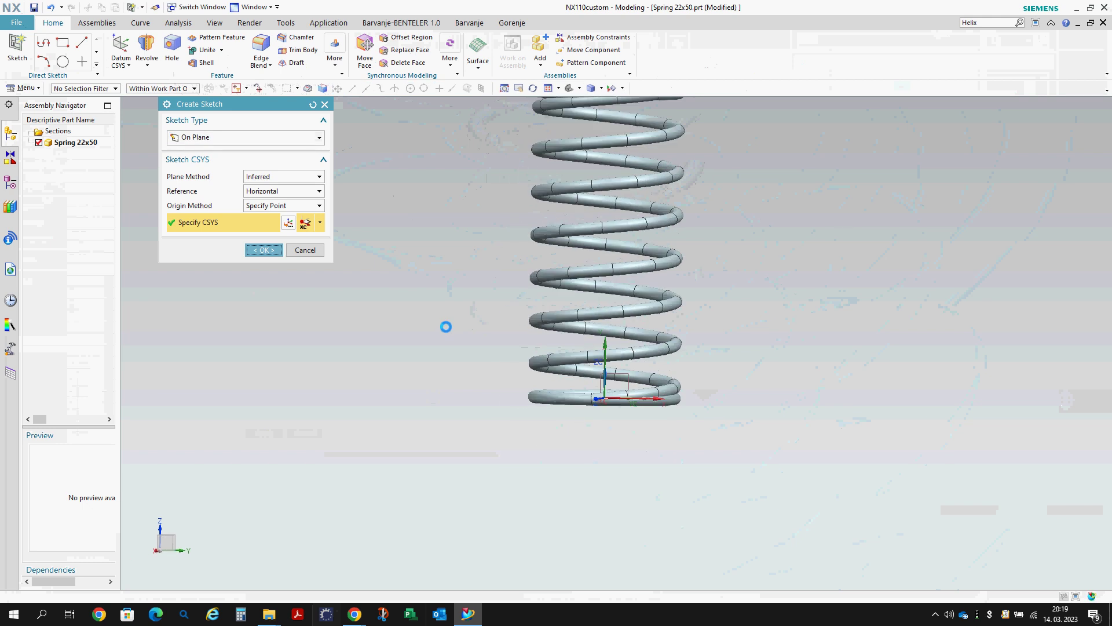
pyautogui.click(88, 44)
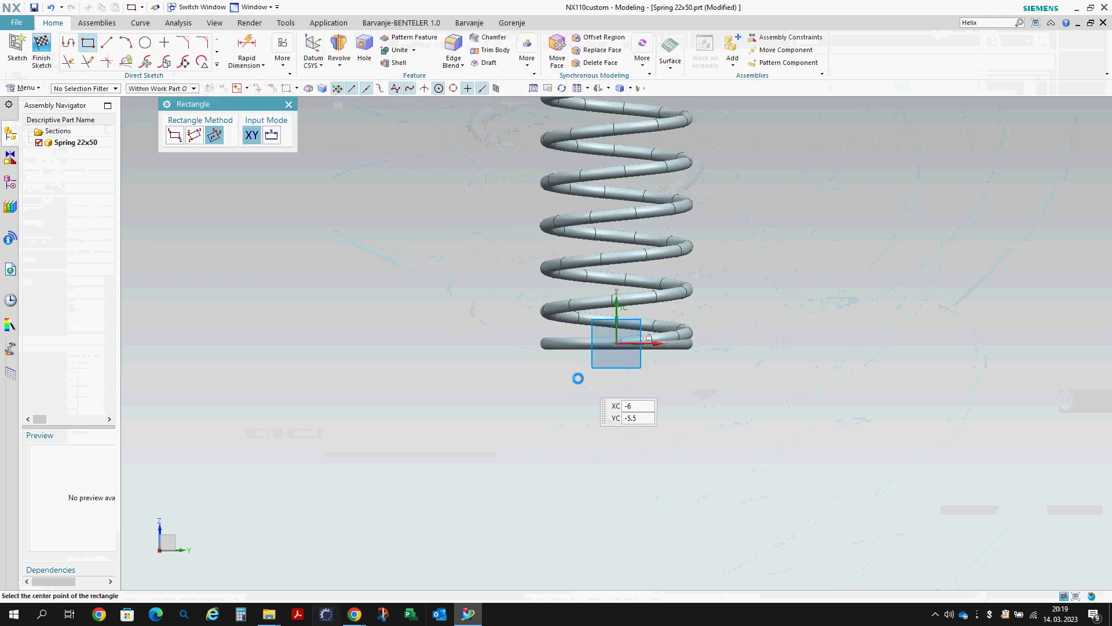
pyautogui.scroll(3, 552, 365)
pyautogui.click(491, 332)
pyautogui.scroll(-1, 627, 452)
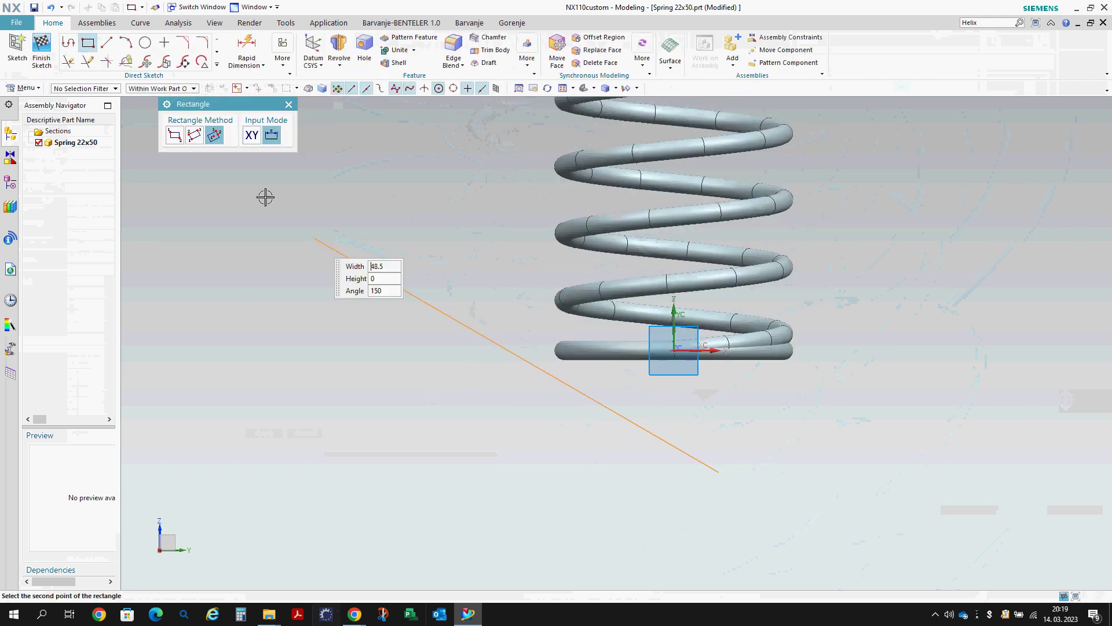
pyautogui.click(175, 135)
pyautogui.click(515, 355)
pyautogui.click(882, 529)
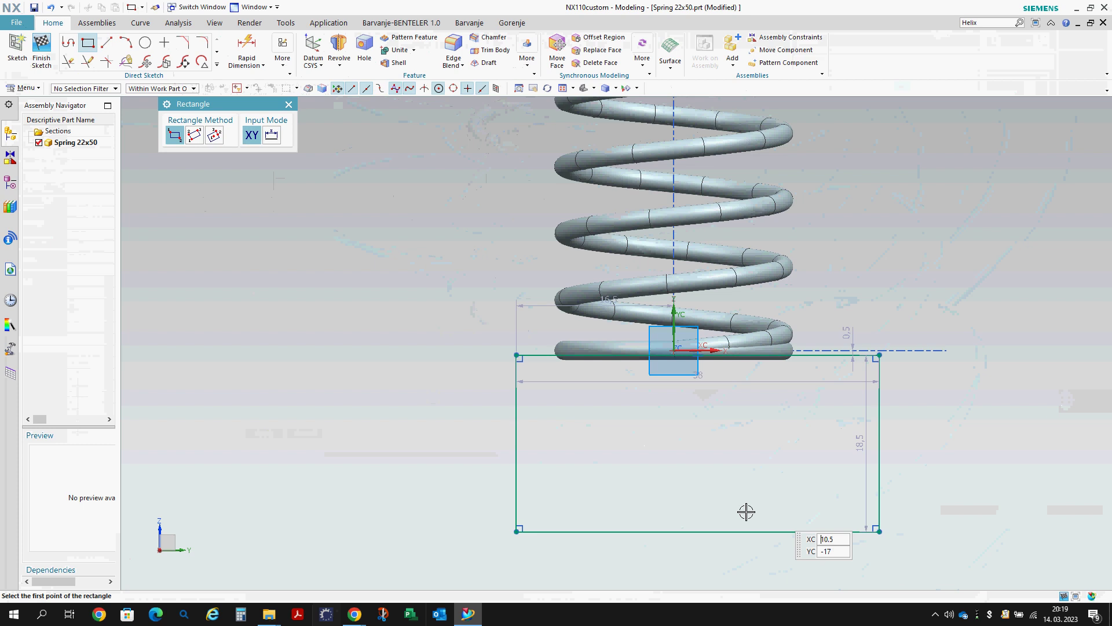
# - Draw a second two-point rectangle about 39 by 8 mm above the spring's upper end
pyautogui.scroll(2, 745, 509)
pyautogui.click(516, 124)
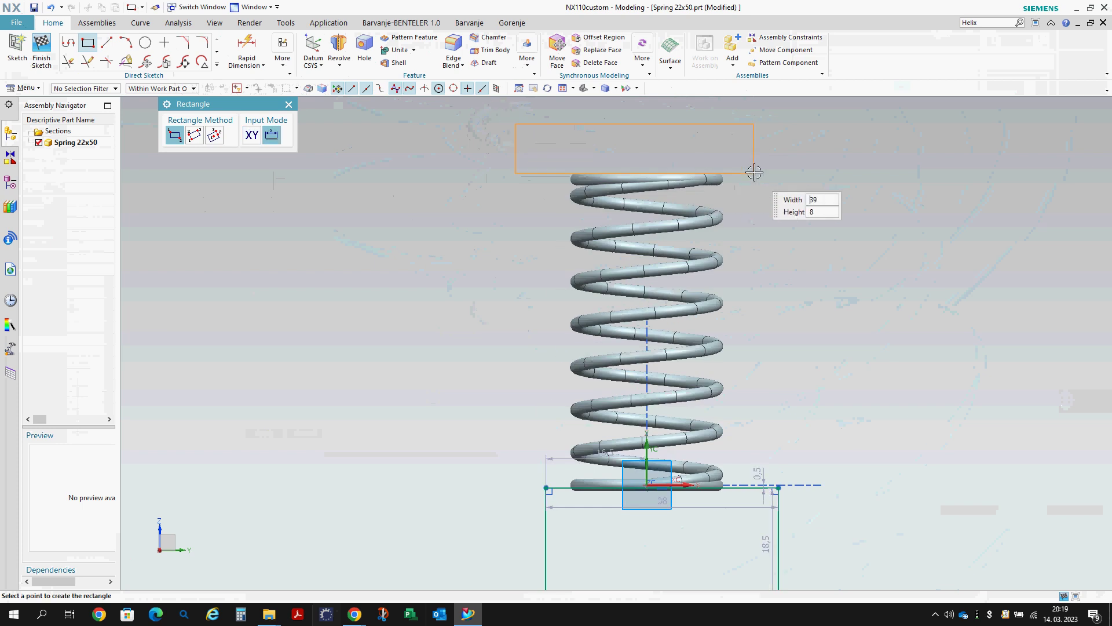
pyautogui.click(760, 175)
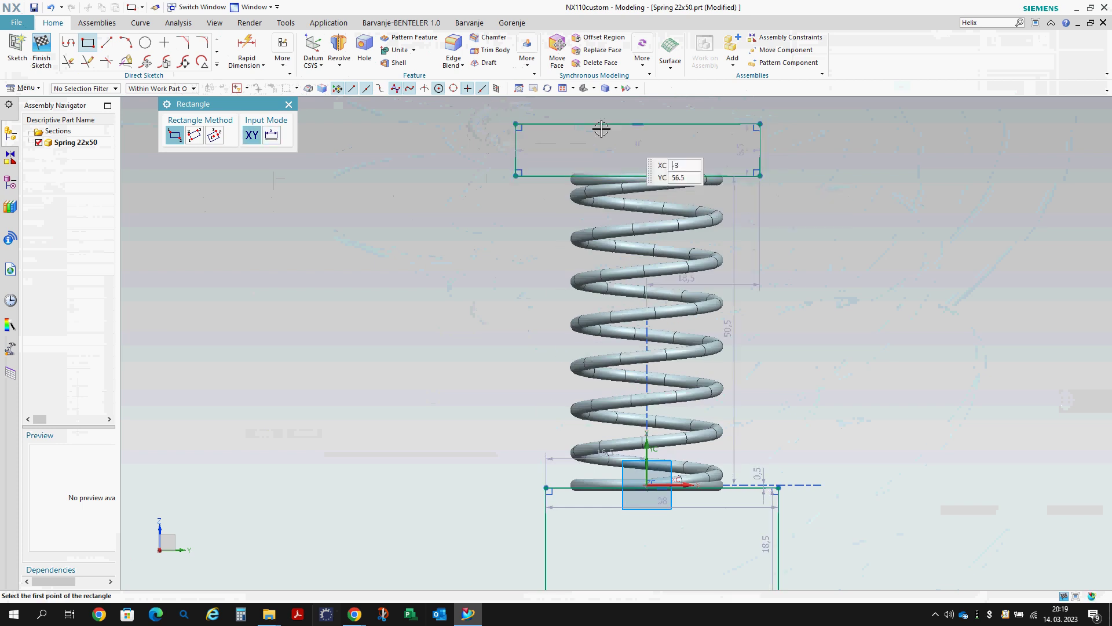
pyautogui.click(287, 106)
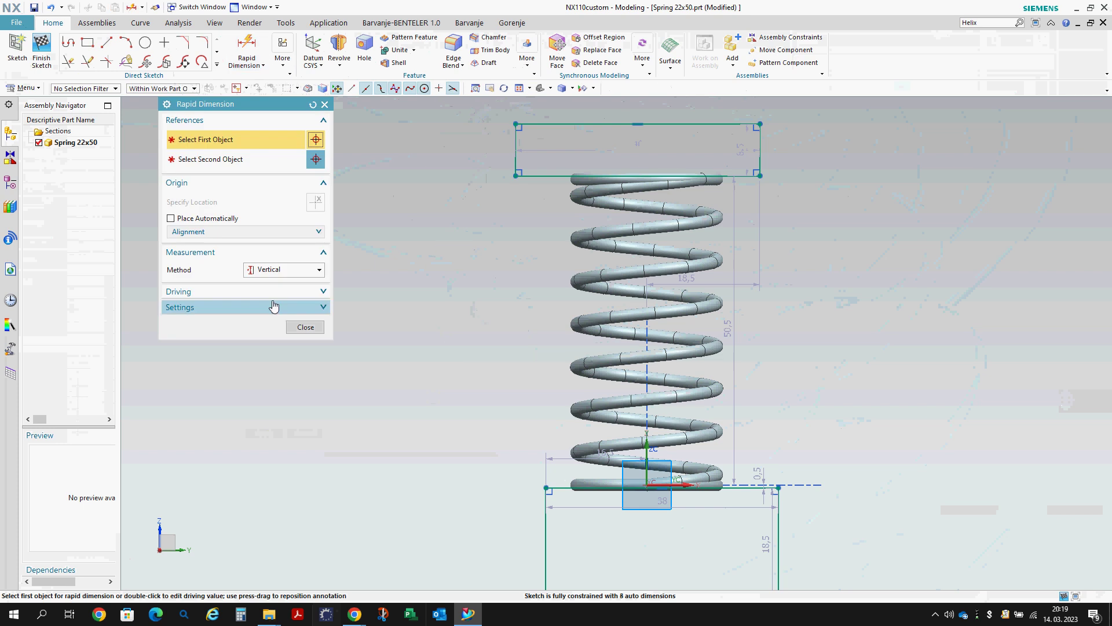
# - Set the vertical distance between the lower rectangle's upper edge and the sketch origin to 0 mm
pyautogui.click(646, 490)
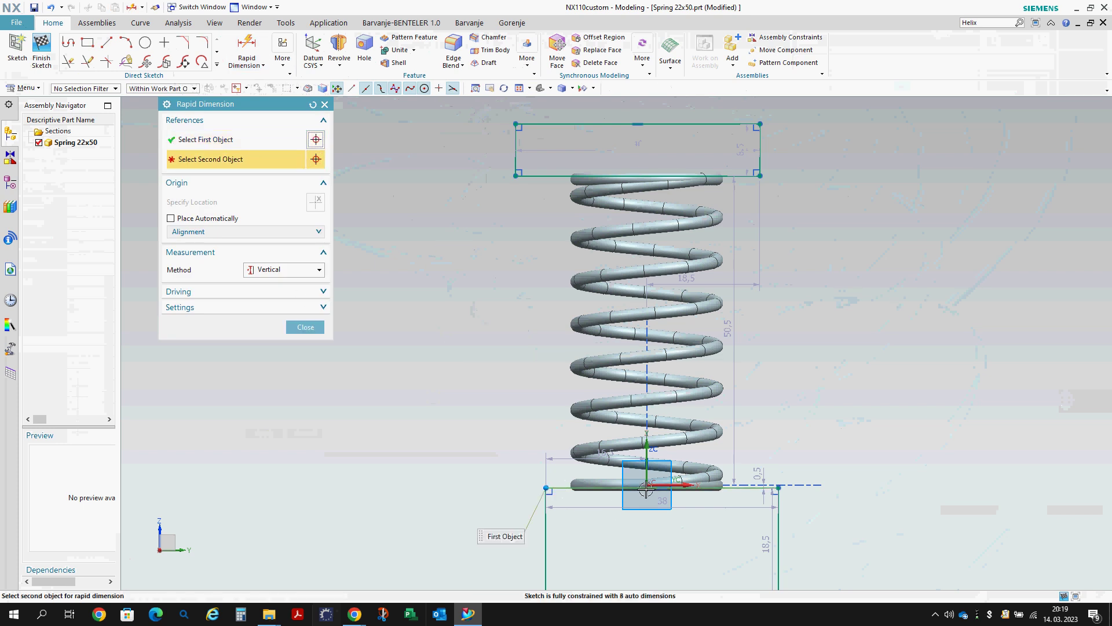
pyautogui.click(651, 483)
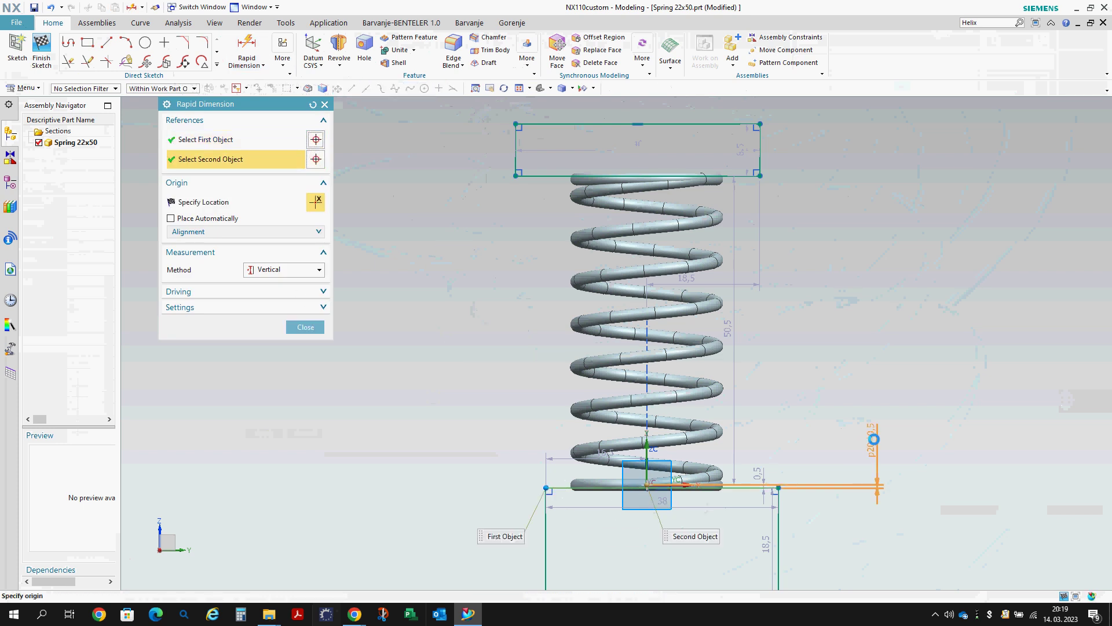
pyautogui.click(916, 373)
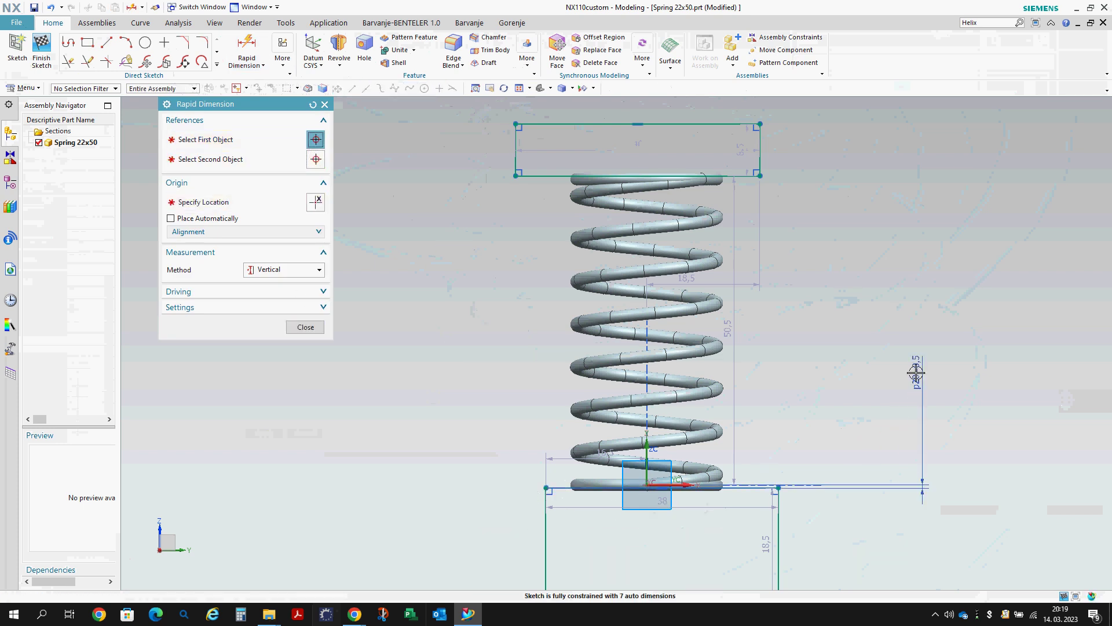
# - Set the vertical distance between the two rectangles' facing edges to 50 mm and finish the sketch
pyautogui.click(778, 484)
pyautogui.click(744, 177)
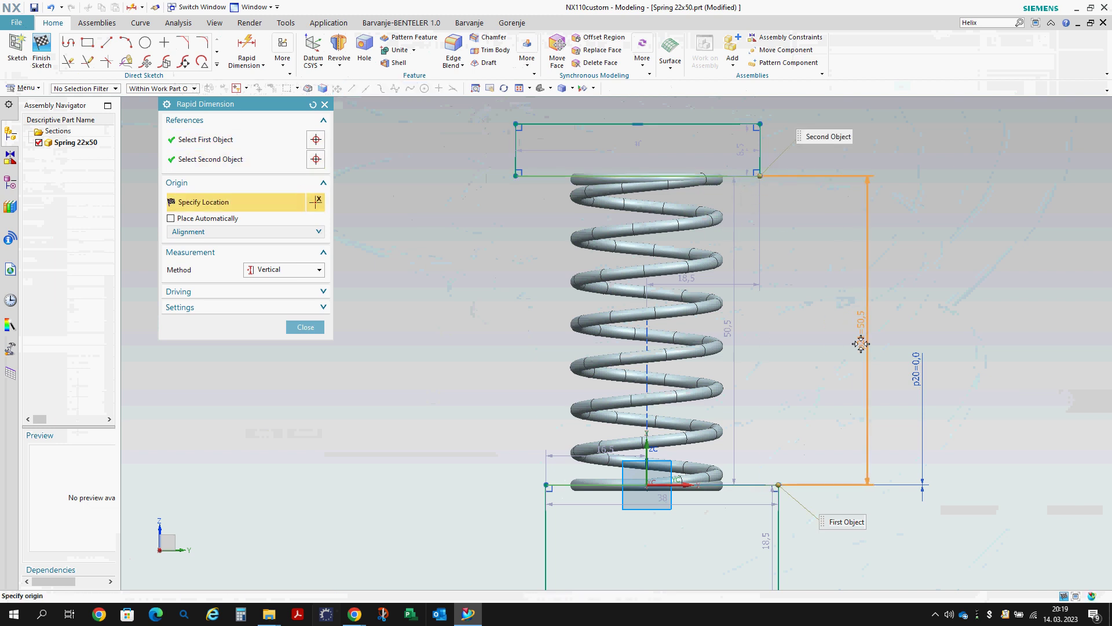
pyautogui.click(869, 261)
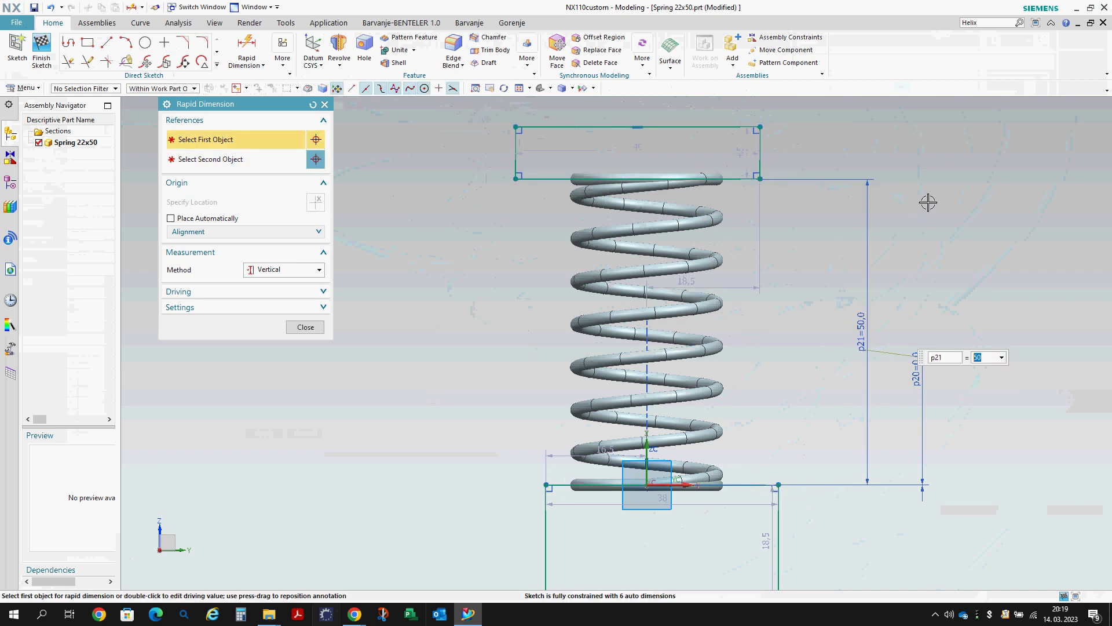
pyautogui.rightClick(927, 201)
pyautogui.click(950, 216)
# - Extrude the two sketched rectangles with a symmetric distance of 20 mm
pyautogui.moveTo(701, 143); pyautogui.dragTo(568, 244, button='middle')
pyautogui.press('x')
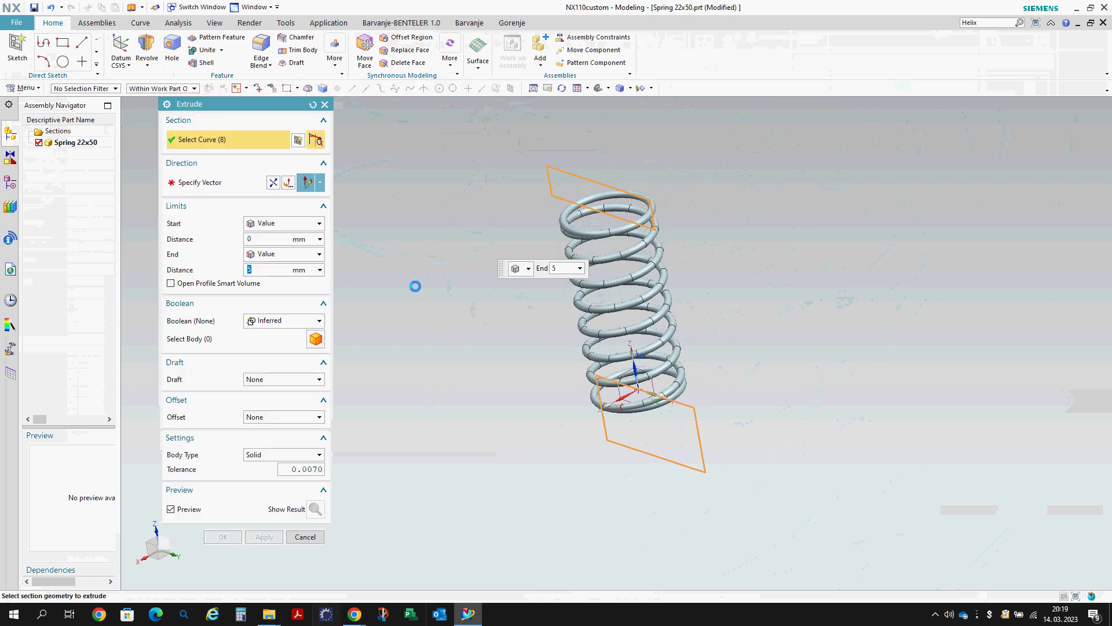
pyautogui.click(276, 226)
pyautogui.click(279, 249)
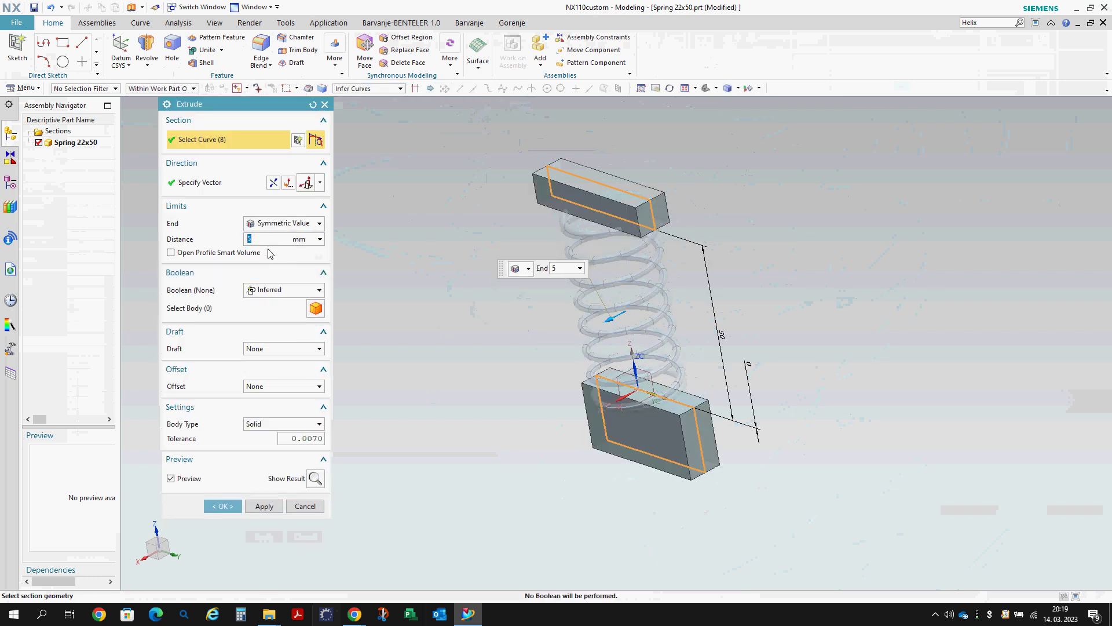
pyautogui.write('20')
pyautogui.press('Return')
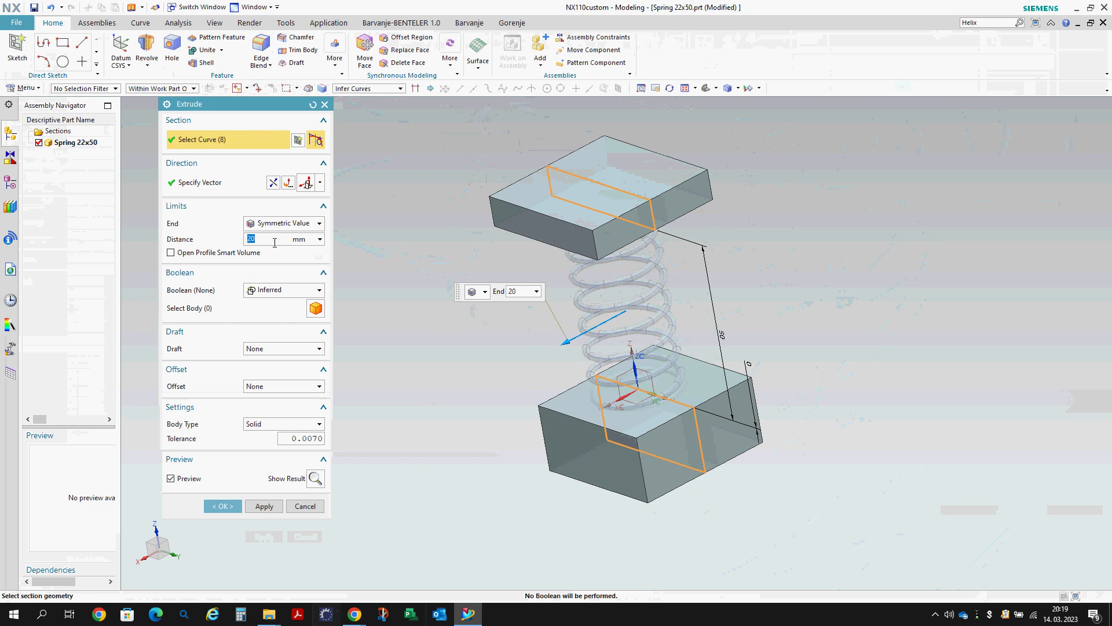
# - Set the extrusion's Boolean to Subtract with the spring's lower end ring as the target, and accept it
pyautogui.click(275, 298)
pyautogui.click(273, 324)
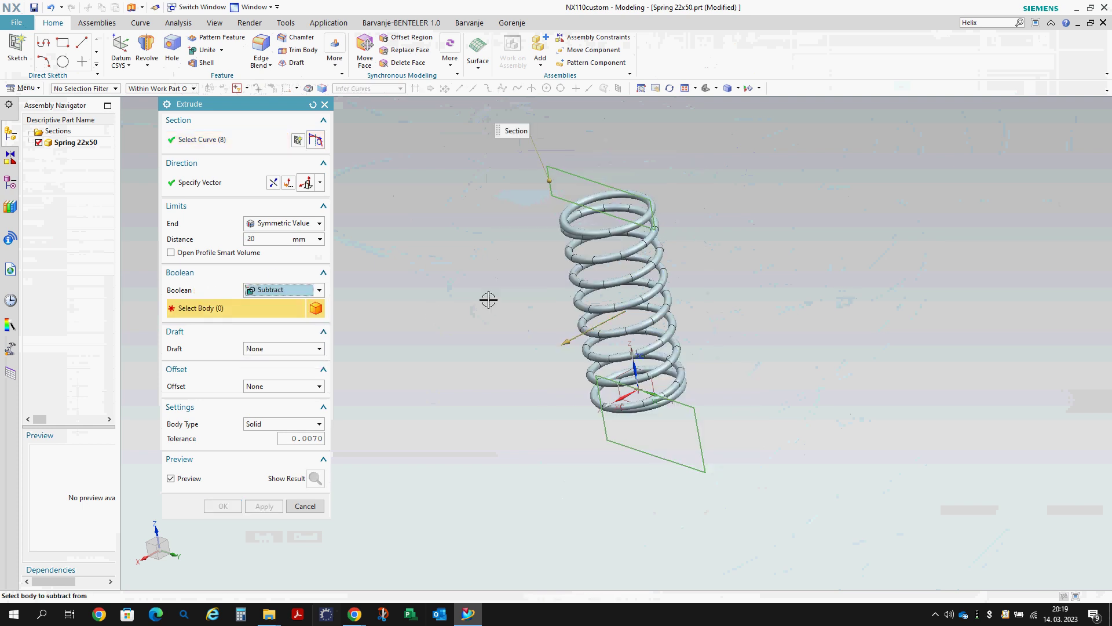
pyautogui.click(591, 252)
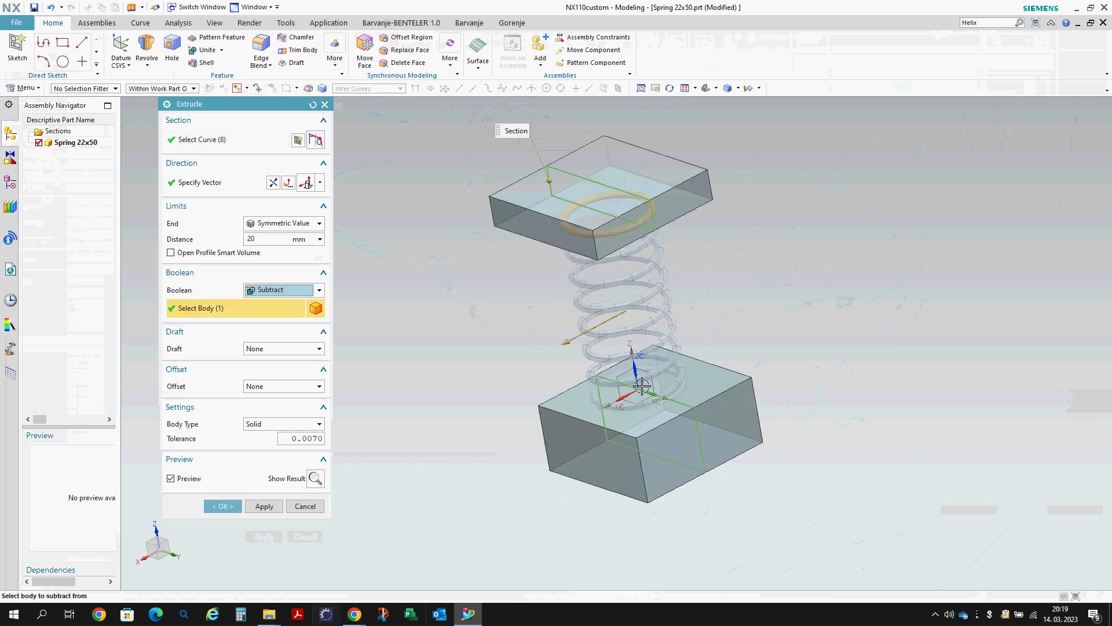
pyautogui.scroll(-5, 667, 400)
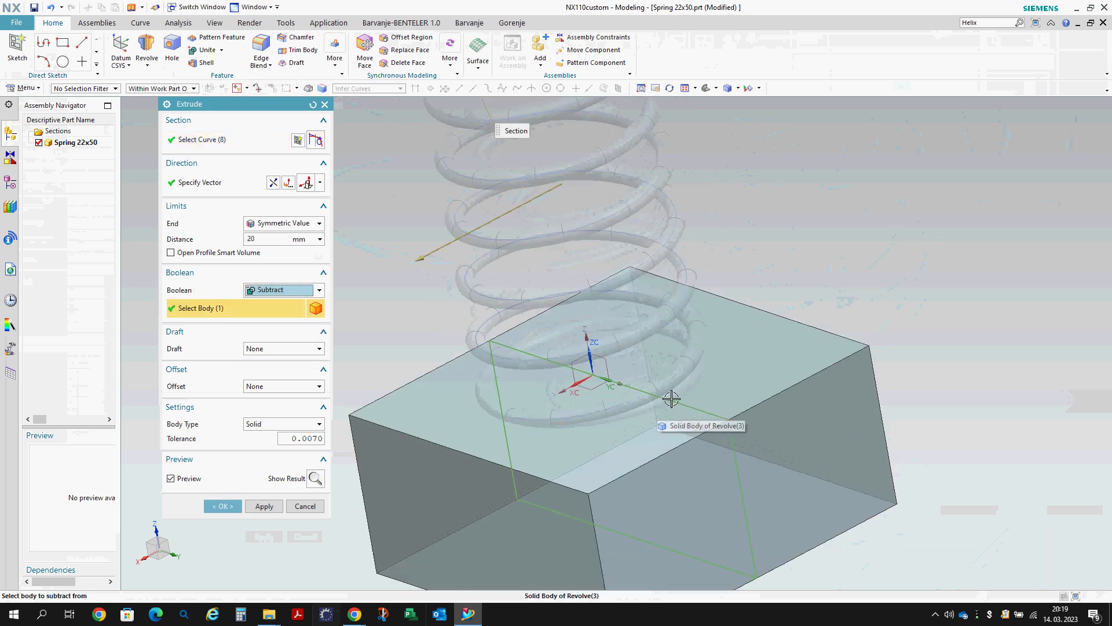
pyautogui.scroll(5, 666, 388)
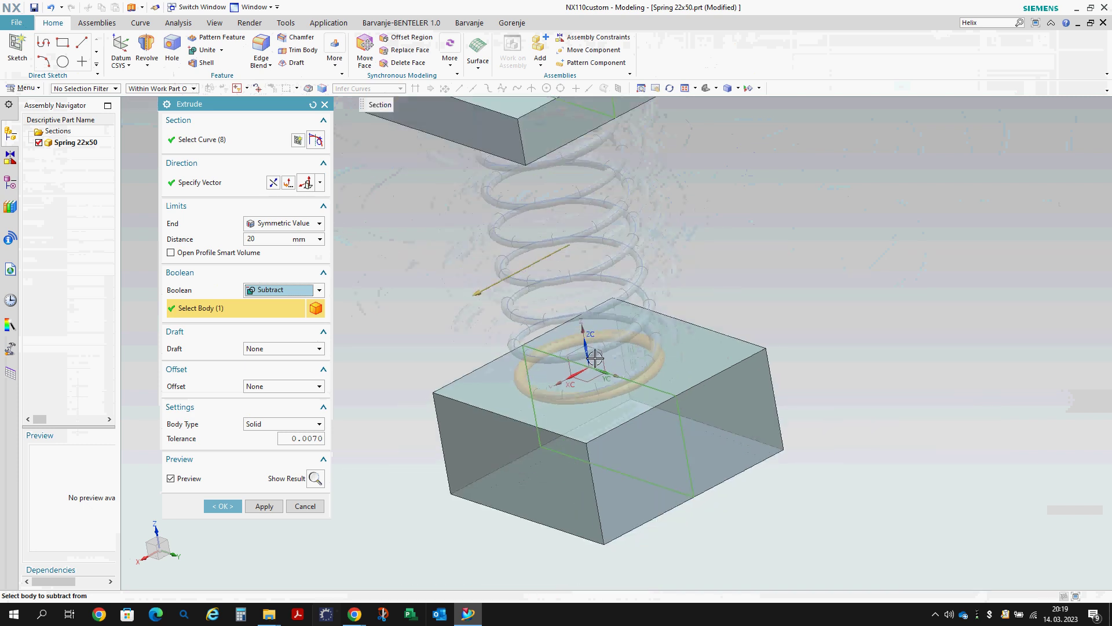
pyautogui.middleClick(594, 359)
pyautogui.moveTo(594, 360)
pyautogui.mouseDown(button='middle')
pyautogui.moveTo(573, 338)
pyautogui.moveTo(490, 378)
pyautogui.mouseUp(button='middle')
pyautogui.moveTo(530, 284); pyautogui.dragTo(486, 243, button='middle')
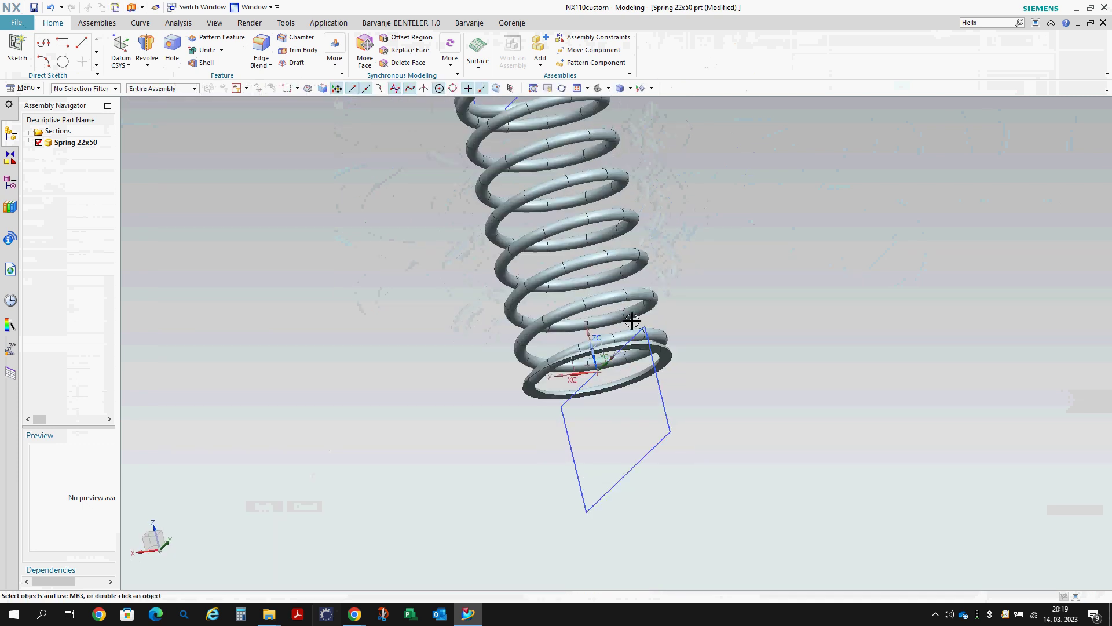
# - Reopen the extrude that cuts the lower end ring and check its settings
pyautogui.scroll(-6, 657, 371)
pyautogui.doubleClick(687, 395)
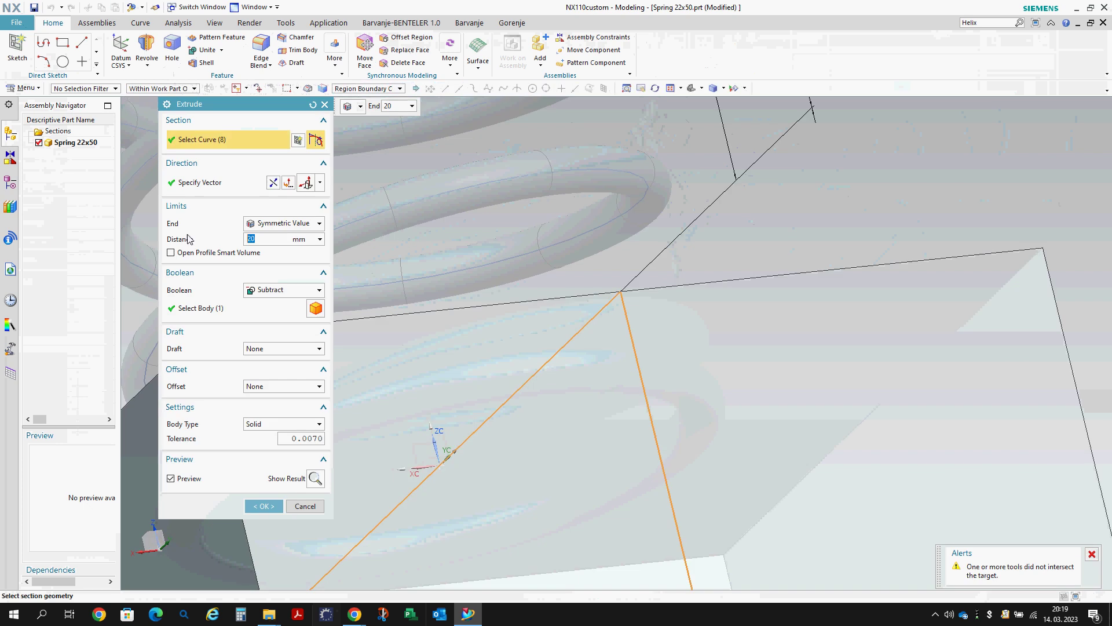
pyautogui.scroll(6, 539, 390)
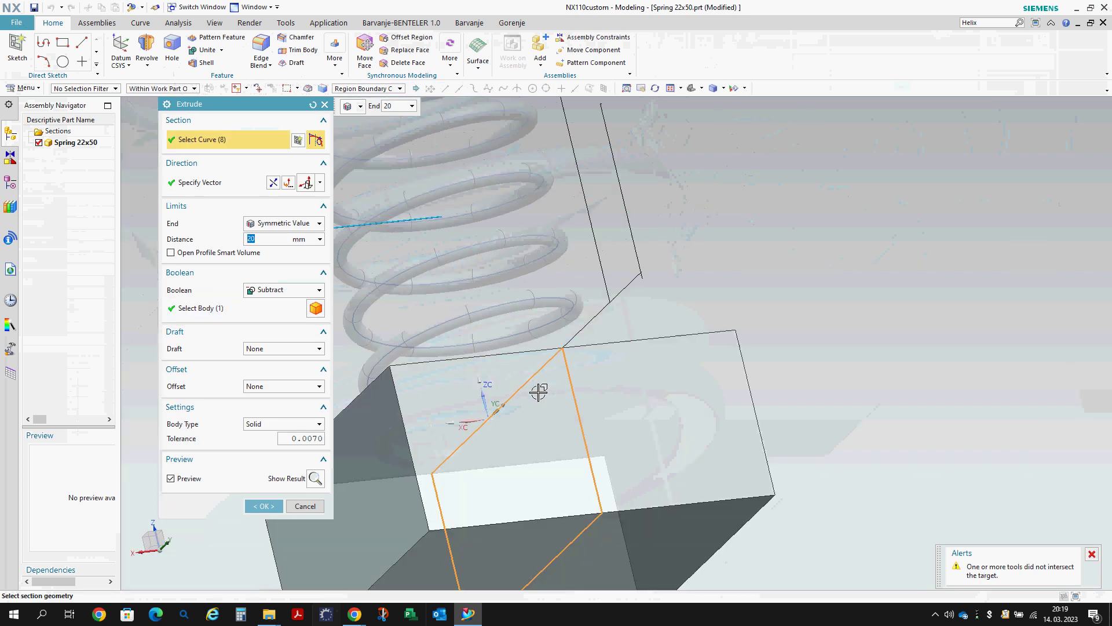
pyautogui.middleClick(548, 378)
# - Extrude the two rectangles again with a symmetric distance of 20 mm, subtracting from the spring's upper end ring
pyautogui.scroll(-1, 475, 207)
pyautogui.moveTo(475, 207); pyautogui.dragTo(496, 214, button='middle')
pyautogui.click(499, 202)
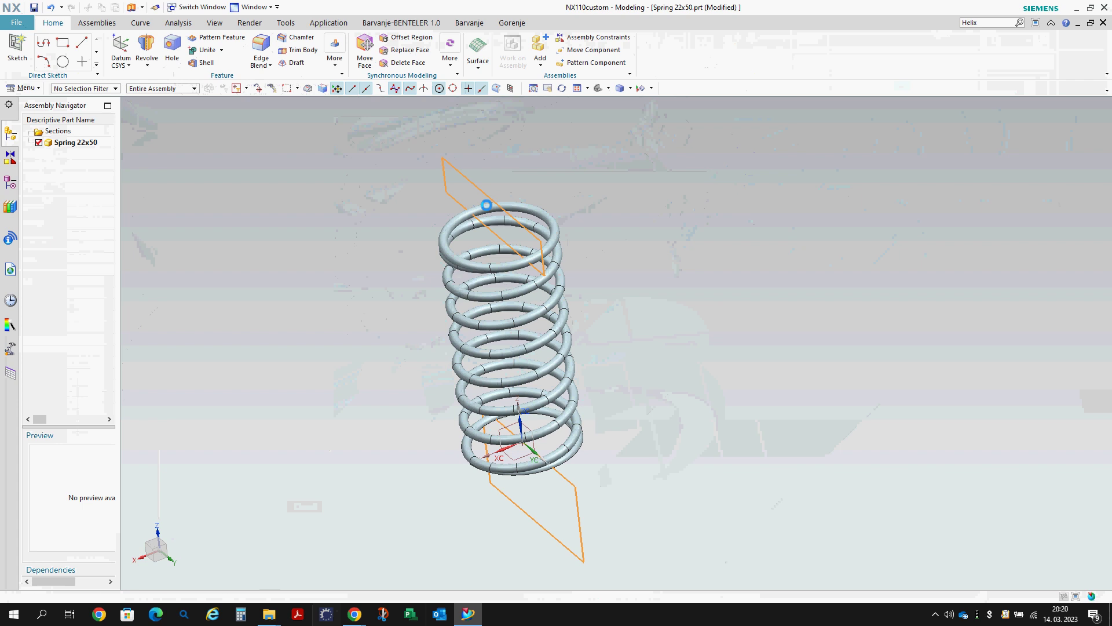
pyautogui.press('x')
pyautogui.middleClick(454, 224)
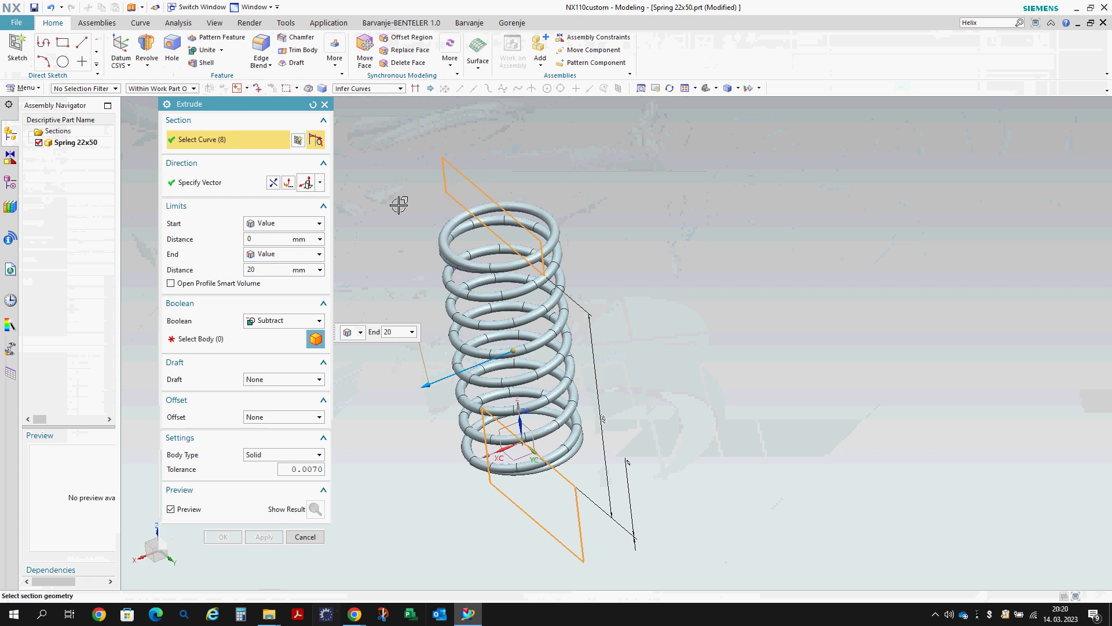
pyautogui.click(223, 341)
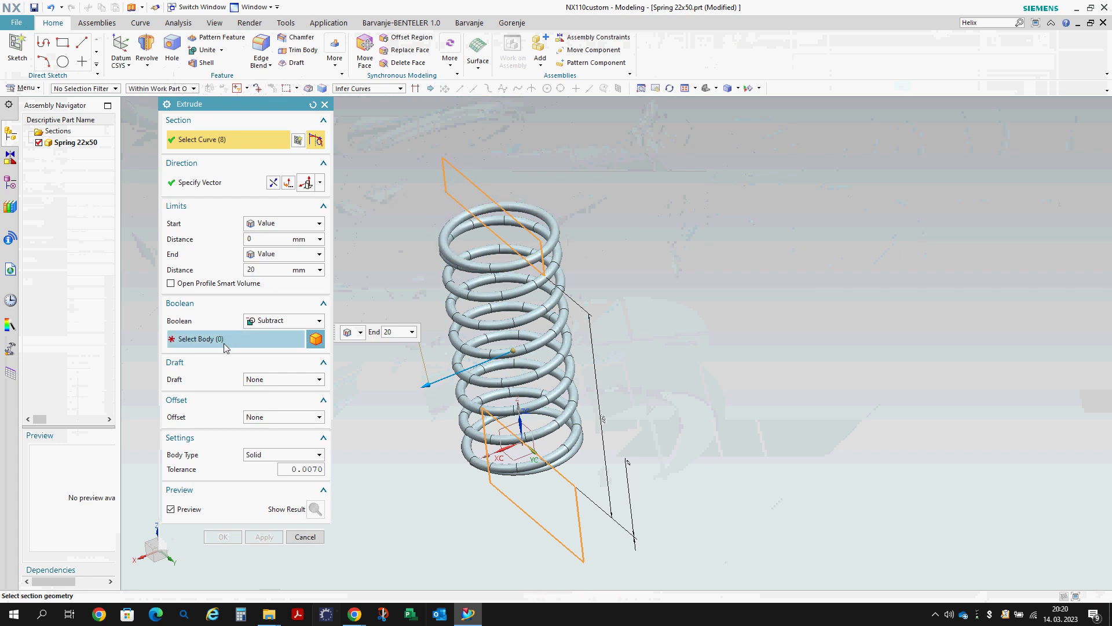
pyautogui.click(439, 226)
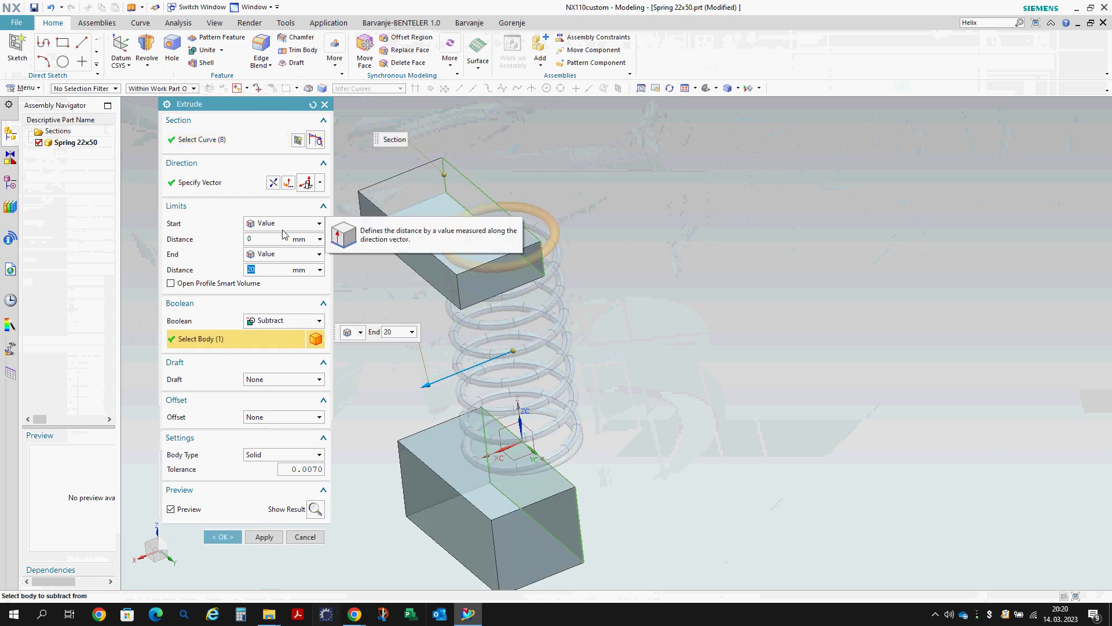
pyautogui.click(320, 224)
pyautogui.click(278, 247)
pyautogui.middleClick(450, 185)
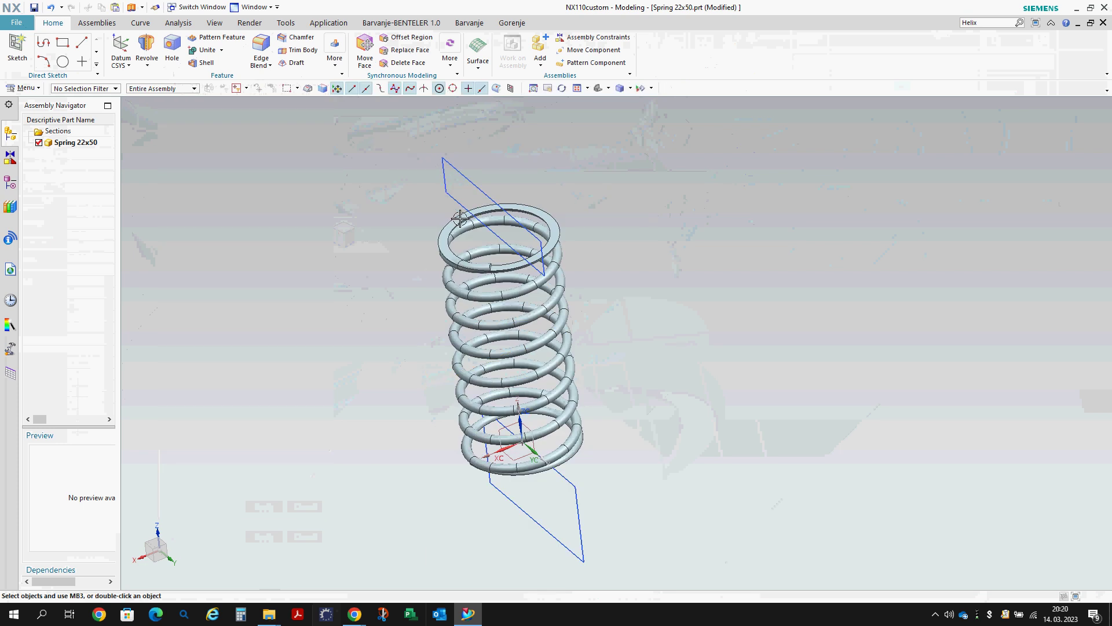
# - Extrude the same rectangles symmetrically by 20 mm once more, subtracting from the spring's helical coil body
pyautogui.scroll(3, 491, 232)
pyautogui.click(499, 228)
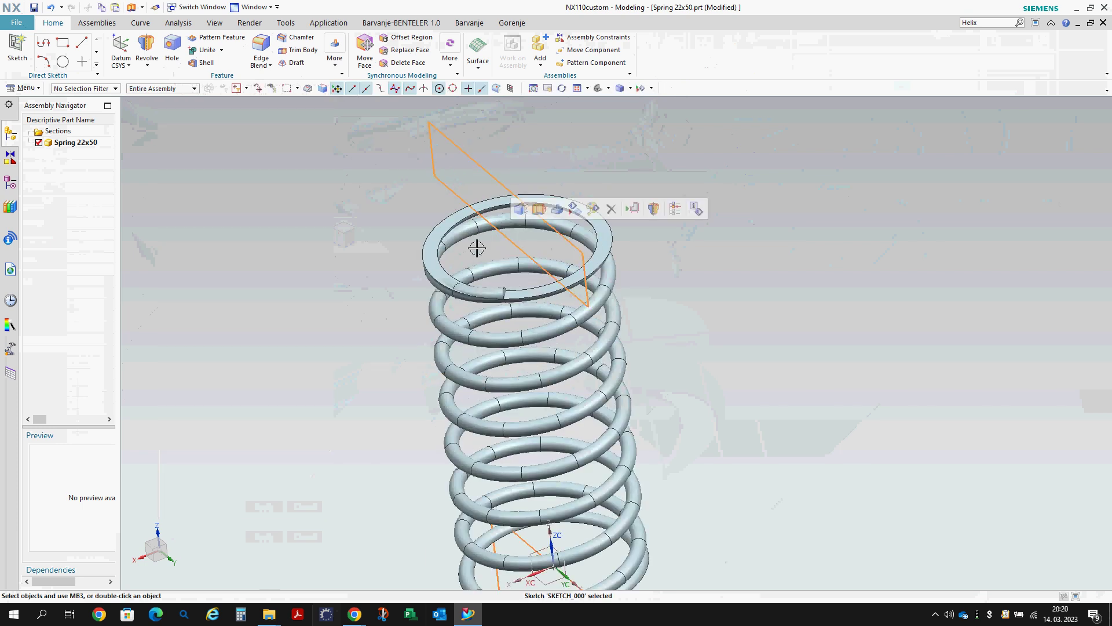
pyautogui.press('x')
pyautogui.click(289, 224)
pyautogui.click(284, 245)
pyautogui.click(226, 303)
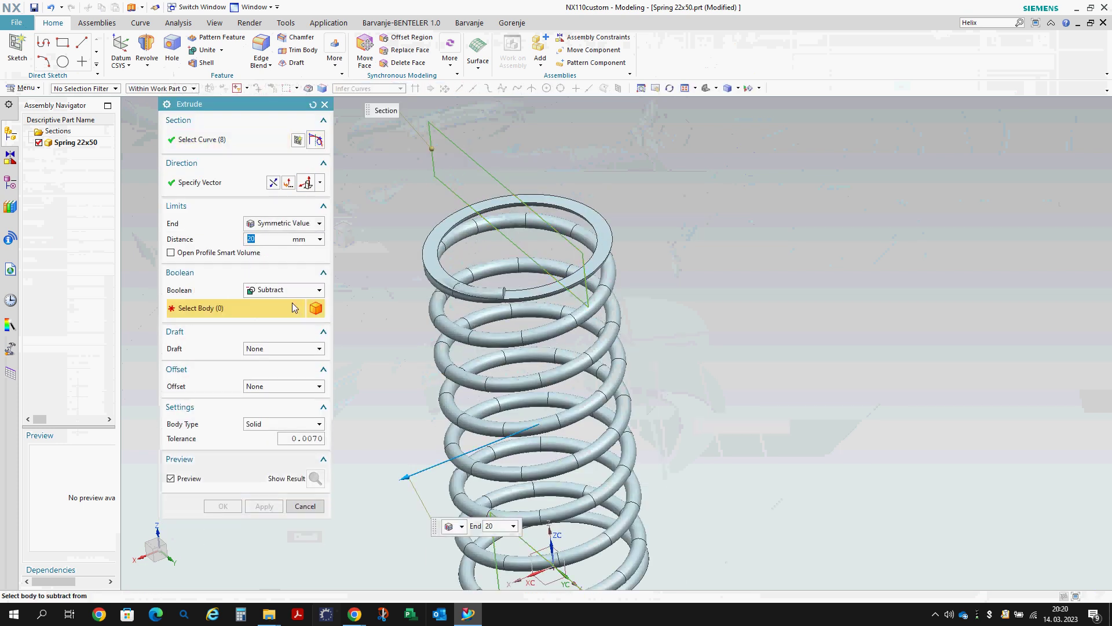
pyautogui.click(492, 289)
pyautogui.middleClick(484, 239)
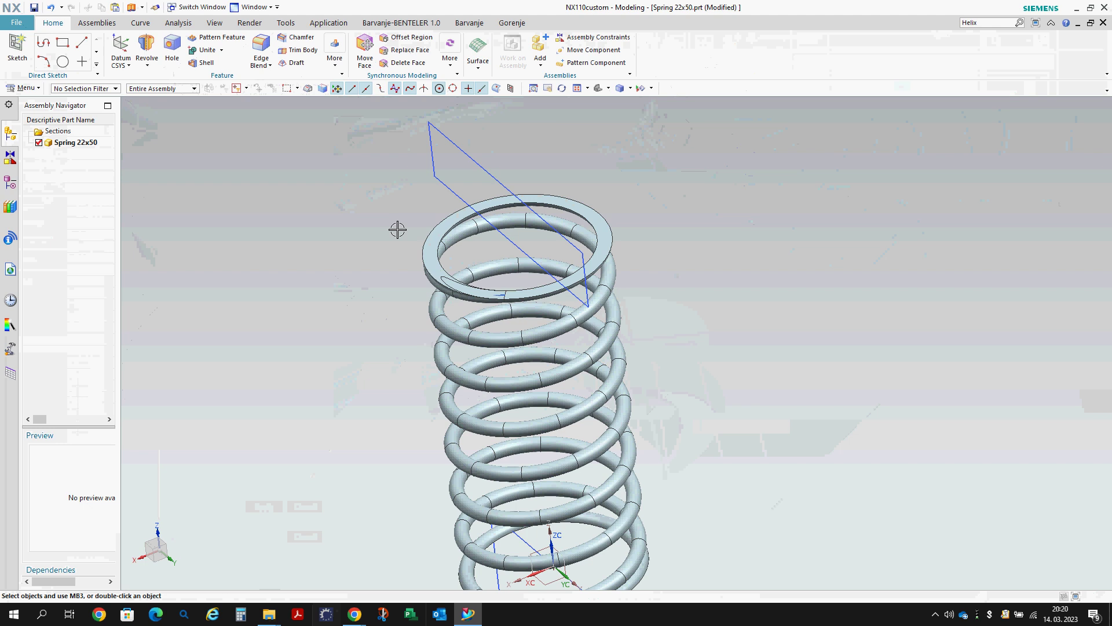
# - Undo the subtracting extrudes back to the rectangle sketch and finish the sketch
pyautogui.hotkey('ctrl', 'z')
pyautogui.hotkey('ctrl', 'z')
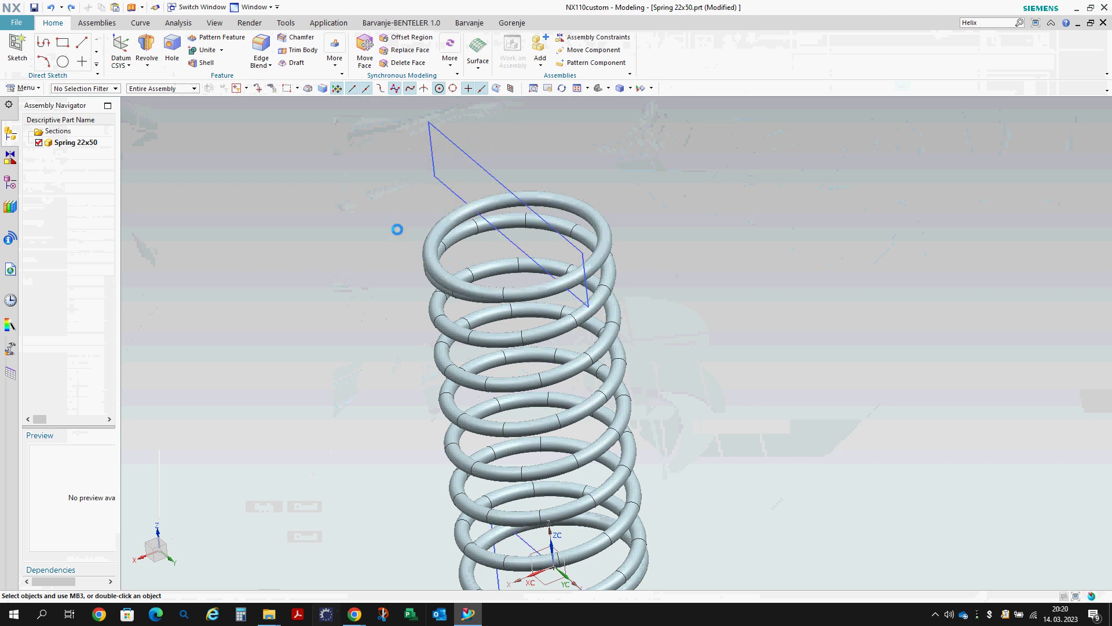
pyautogui.hotkey('ctrl', 'q')
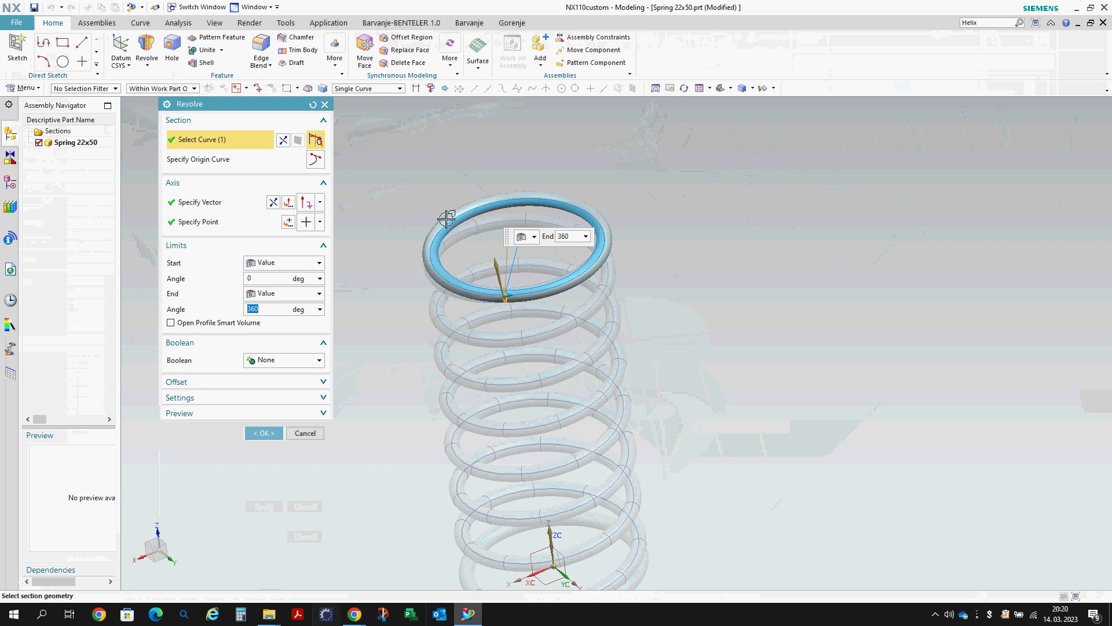
pyautogui.hotkey('ctrl', 'z')
pyautogui.scroll(2, 399, 209)
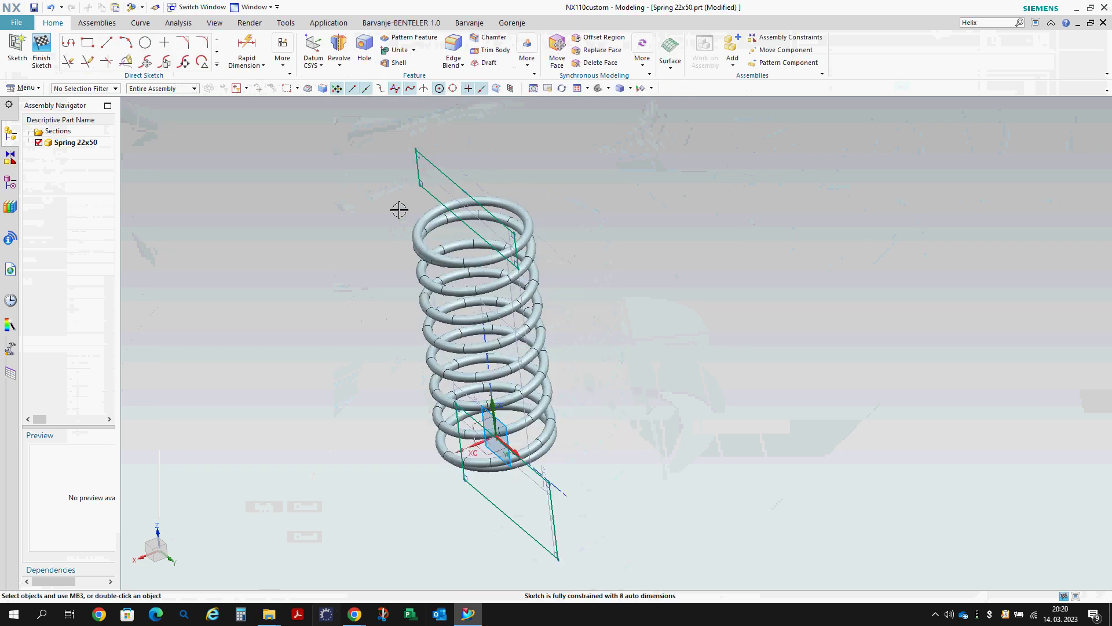
pyautogui.rightClick(401, 209)
pyautogui.click(394, 223)
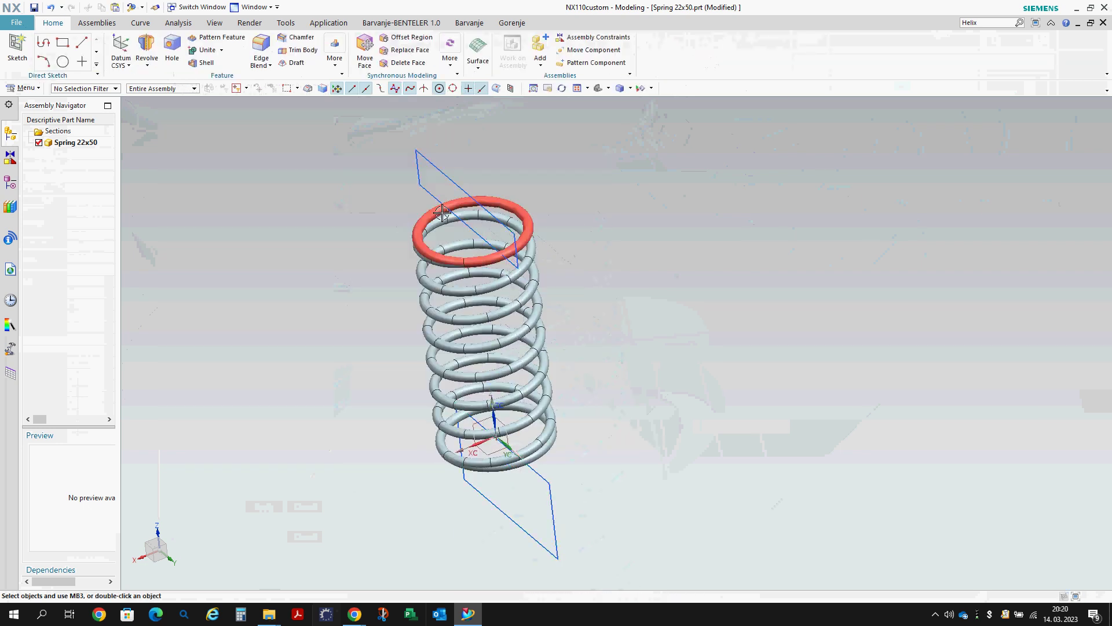
# - Edit the upper end ring's revolve and set its Boolean to Unite with the helical coil body
pyautogui.doubleClick(436, 213)
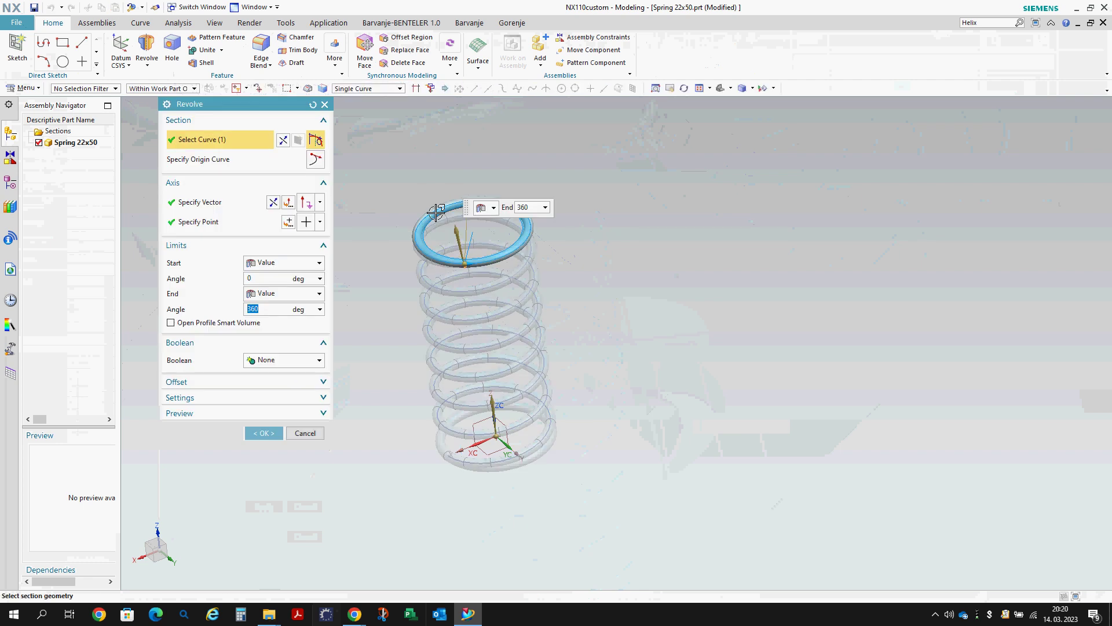
pyautogui.click(285, 360)
pyautogui.click(289, 384)
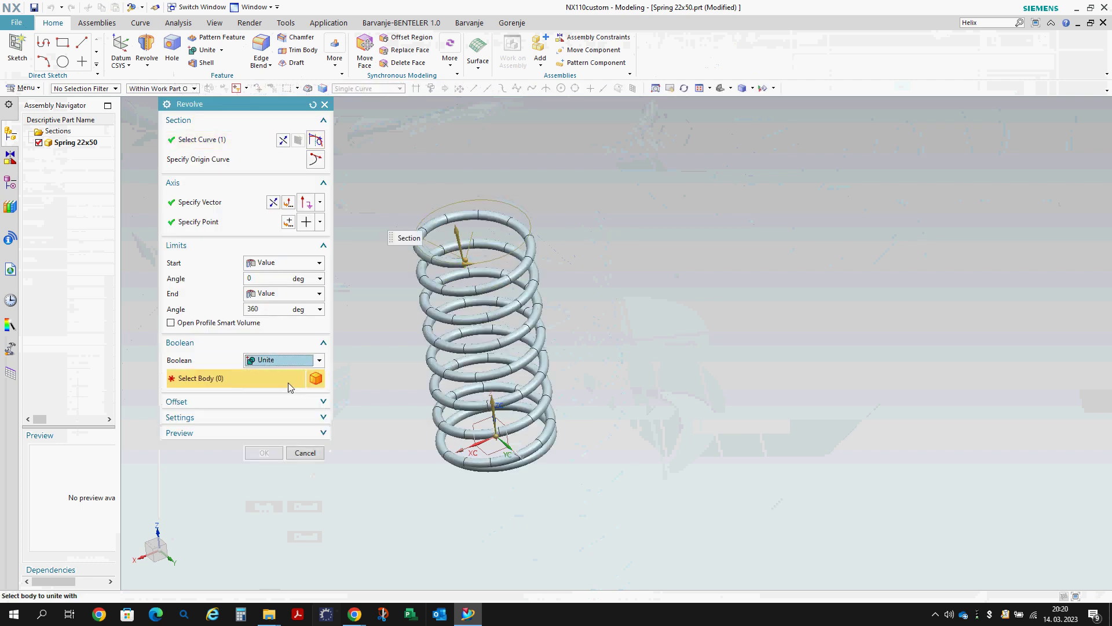
pyautogui.click(442, 262)
pyautogui.middleClick(412, 243)
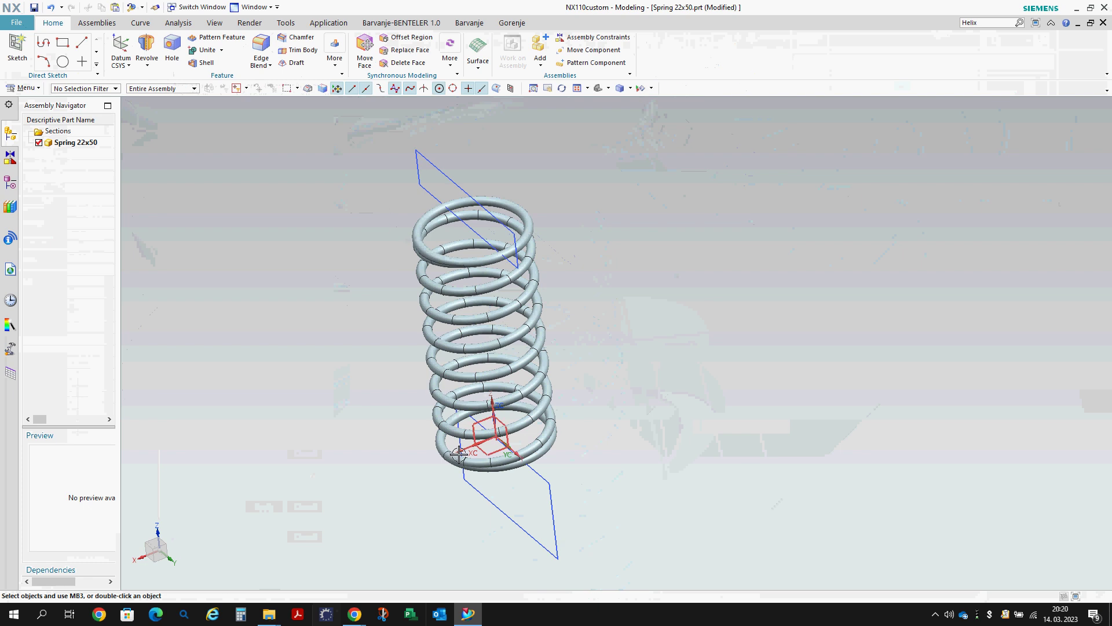
# - Edit the lower end ring's revolve and set its Boolean to Unite with the helical coil body
pyautogui.doubleClick(494, 470)
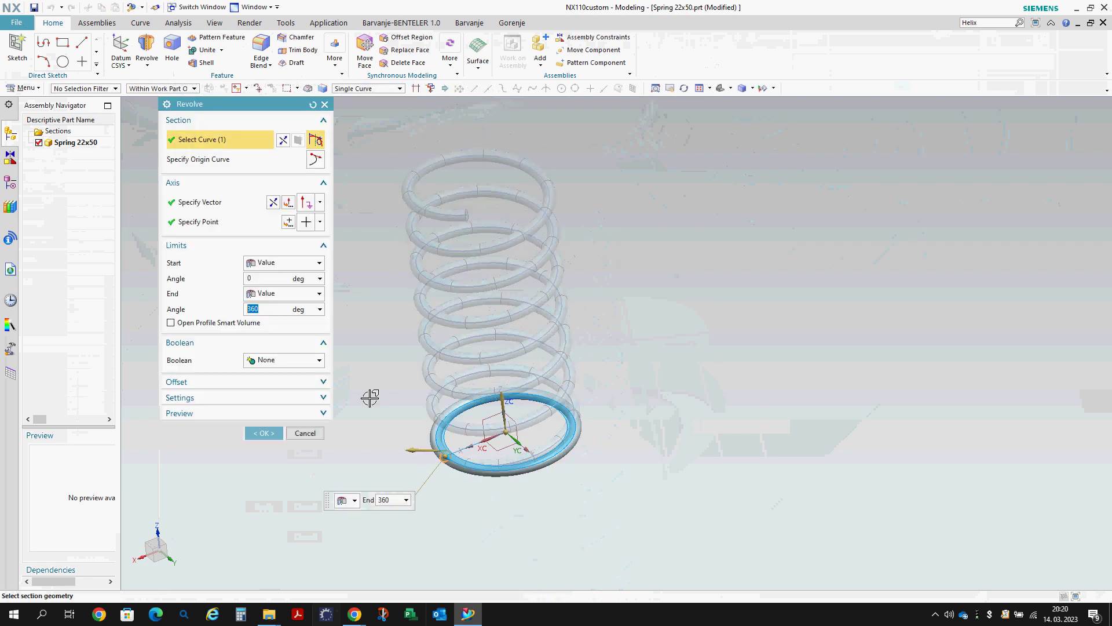
pyautogui.click(287, 360)
pyautogui.click(277, 385)
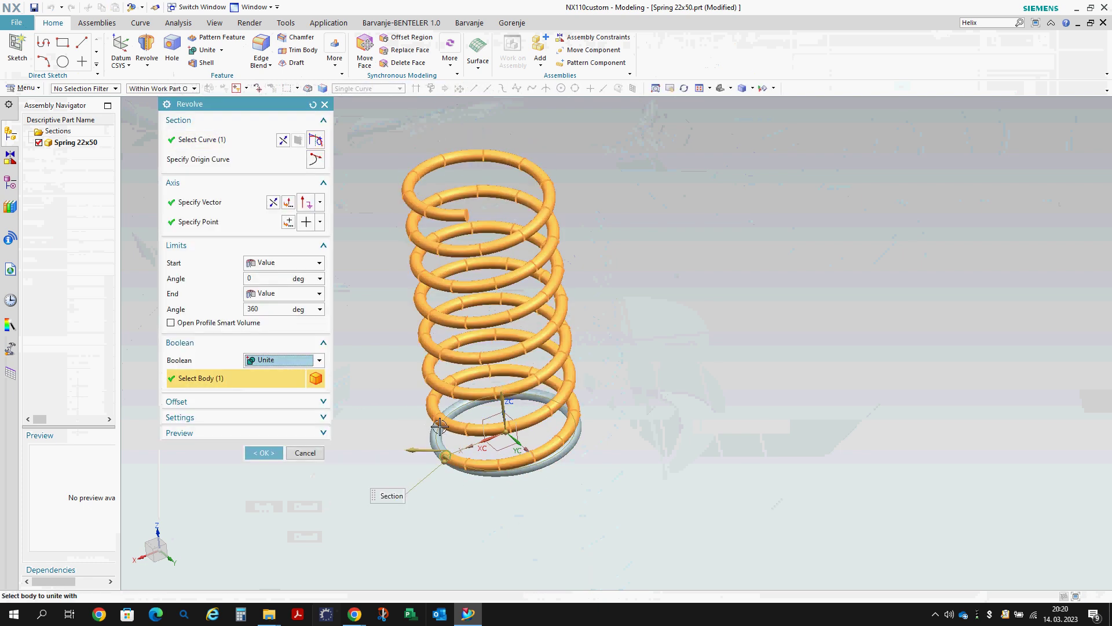
pyautogui.middleClick(417, 401)
# - Extrude both rectangles symmetrically by 20 mm, subtracting them from the united spring body, and save the part
pyautogui.moveTo(418, 401); pyautogui.dragTo(443, 379, button='middle')
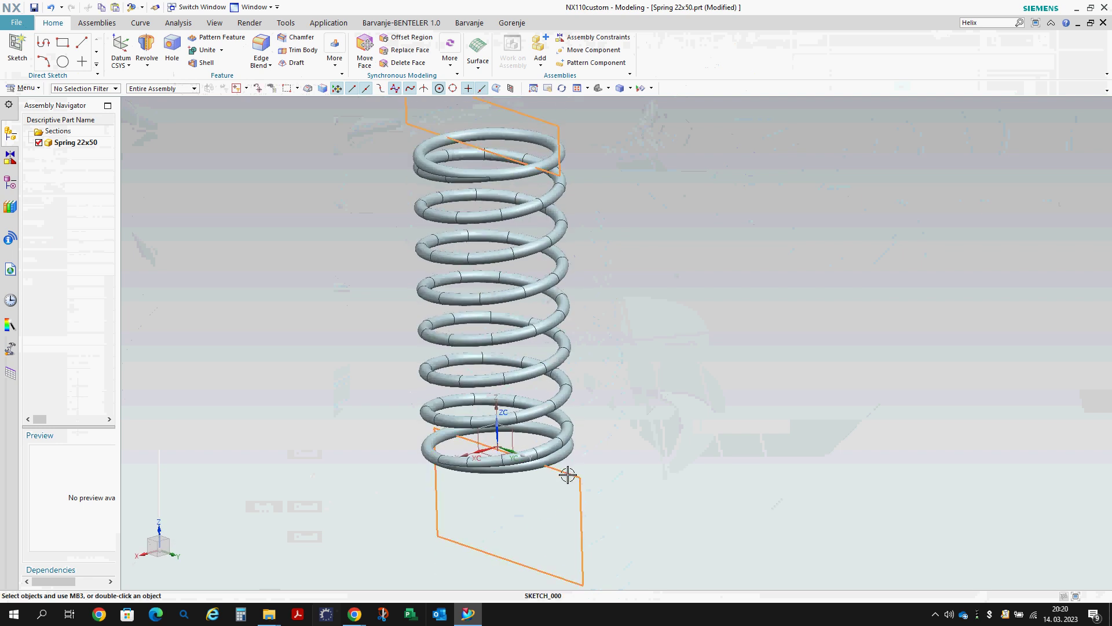
pyautogui.press('x')
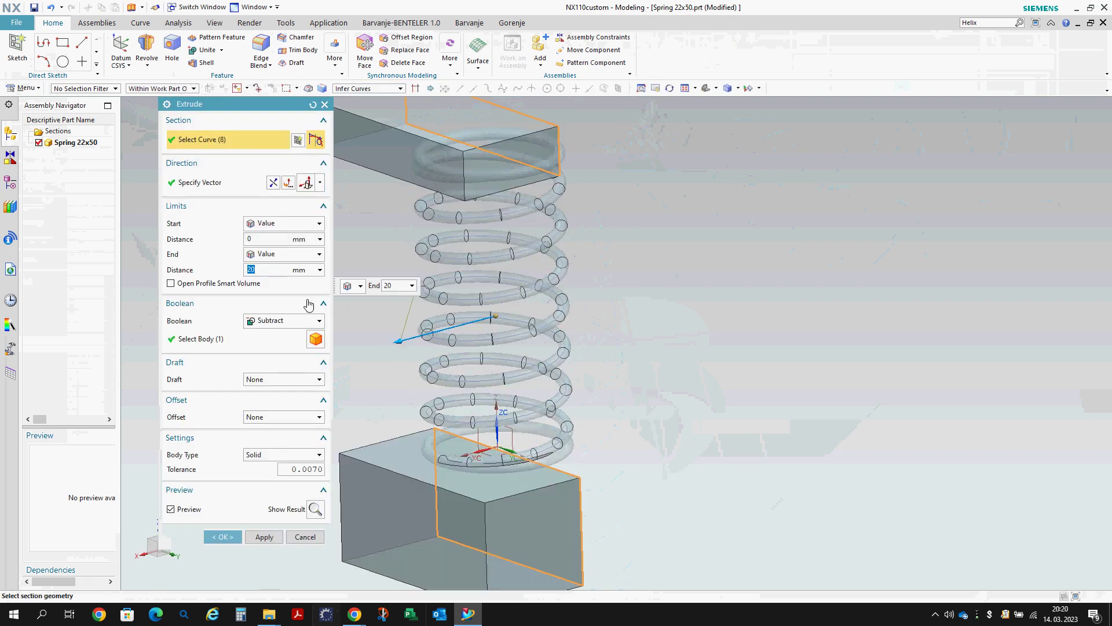
pyautogui.click(275, 228)
pyautogui.click(278, 250)
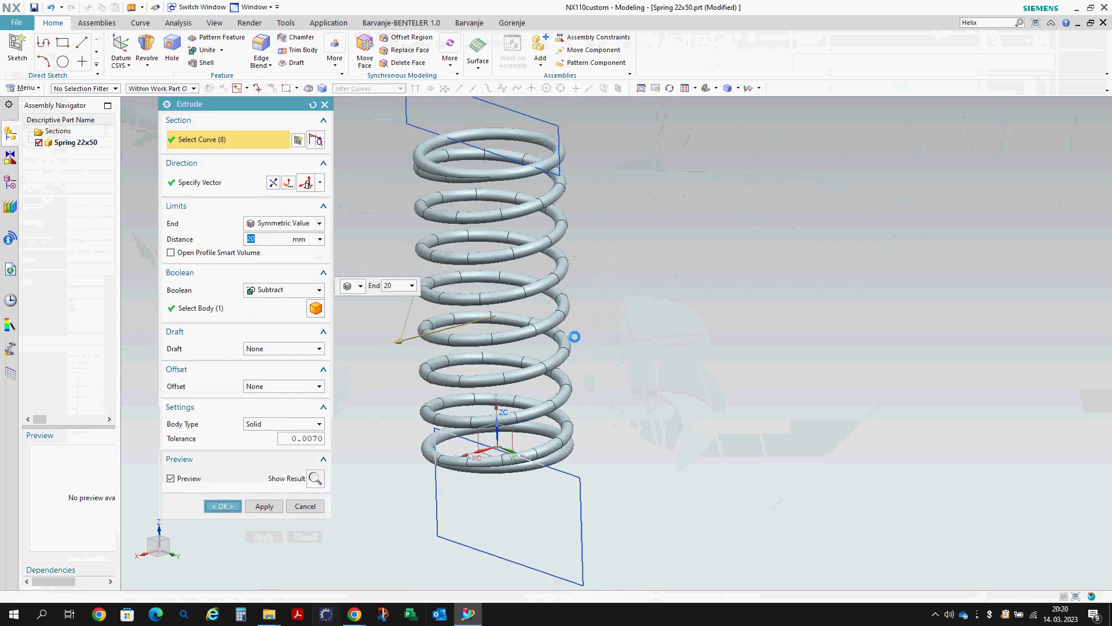
pyautogui.middleClick(557, 289)
pyautogui.moveTo(508, 282); pyautogui.dragTo(506, 323, button='middle')
pyautogui.scroll(-1, 506, 323)
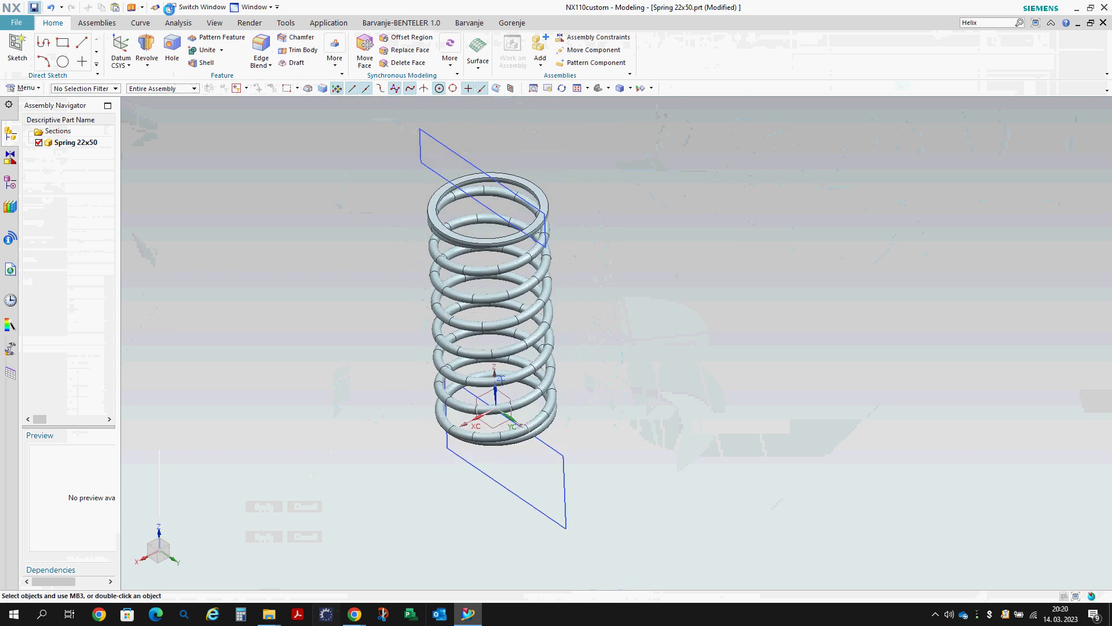
pyautogui.click(463, 239)
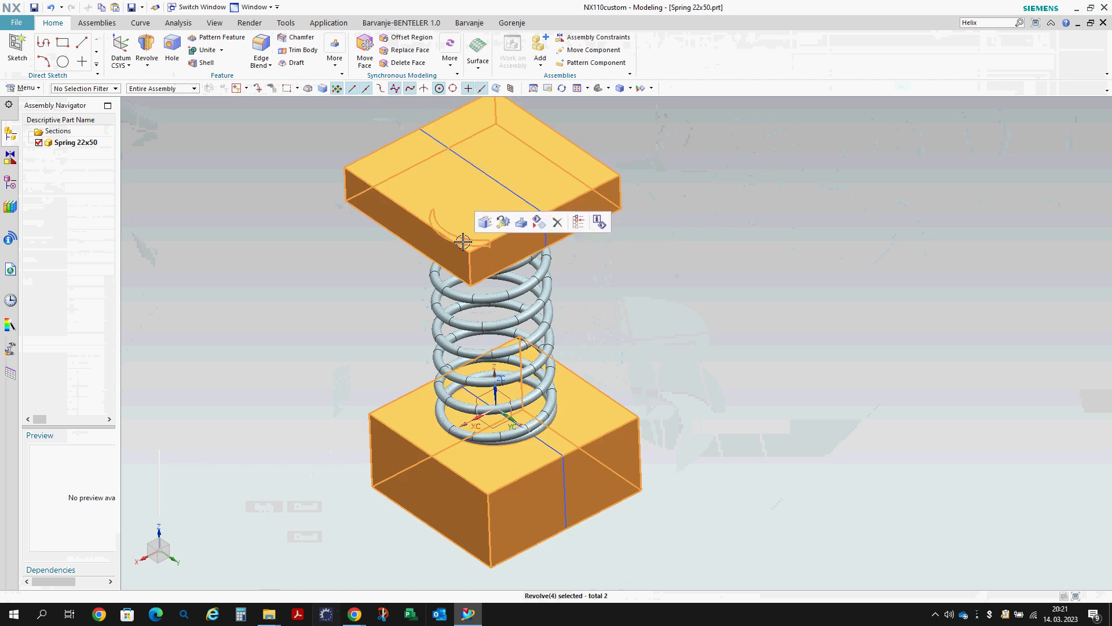
pyautogui.hotkey('ctrl', 'j')
pyautogui.press('Escape')
pyautogui.click(473, 243)
pyautogui.press('Escape')
# - Change the display color of the whole spring body to red
pyautogui.click(521, 298)
pyautogui.hotkey('ctrl', 'j')
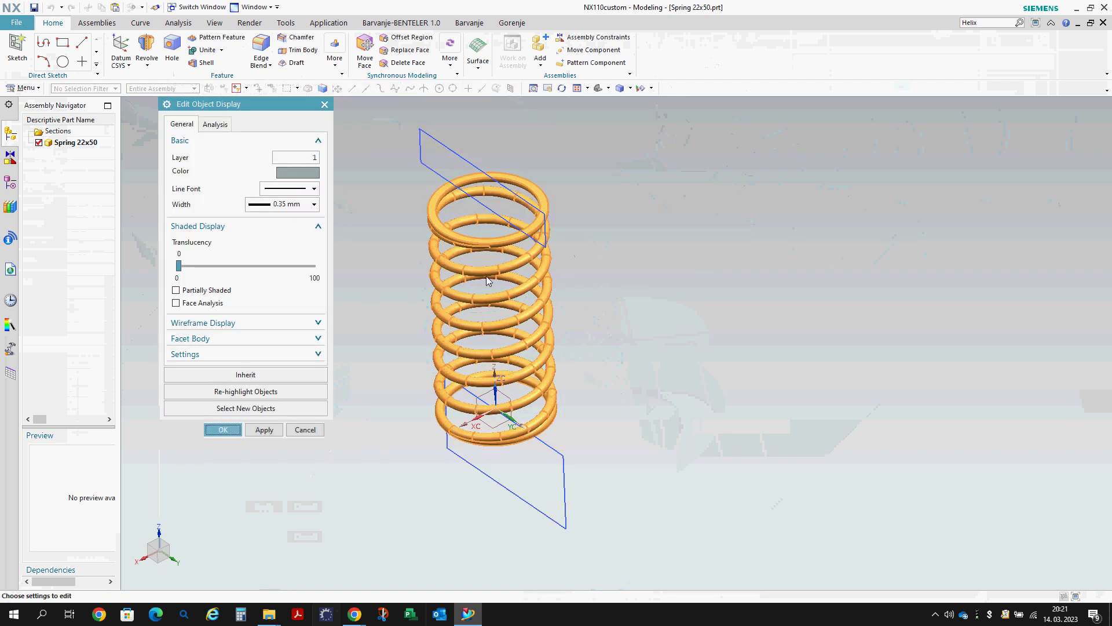
pyautogui.click(311, 175)
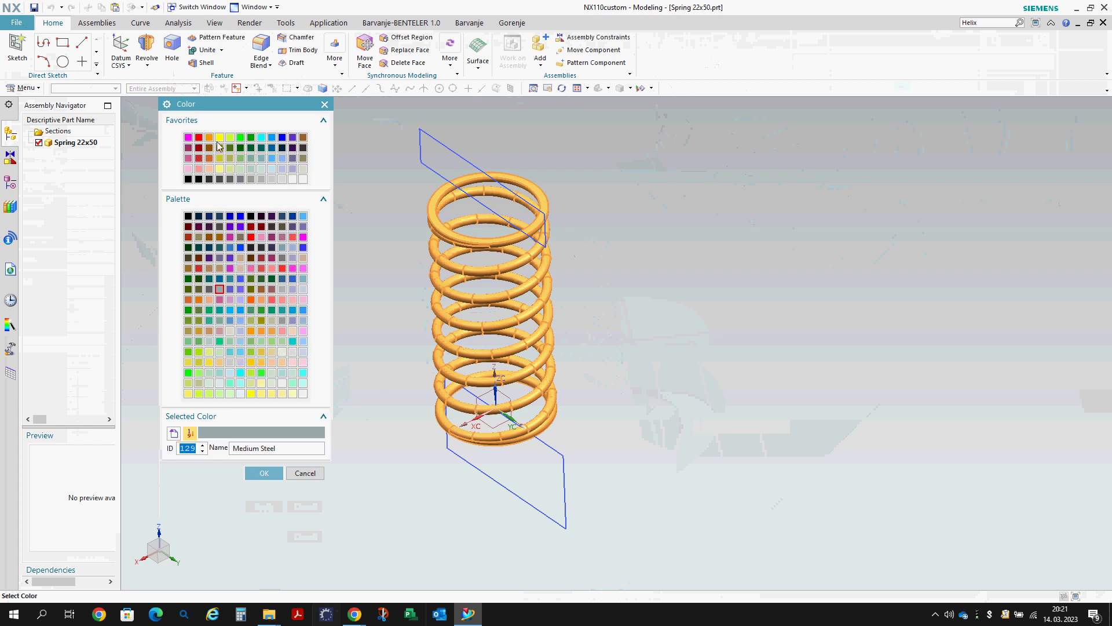
pyautogui.click(198, 160)
pyautogui.click(263, 472)
pyautogui.click(224, 430)
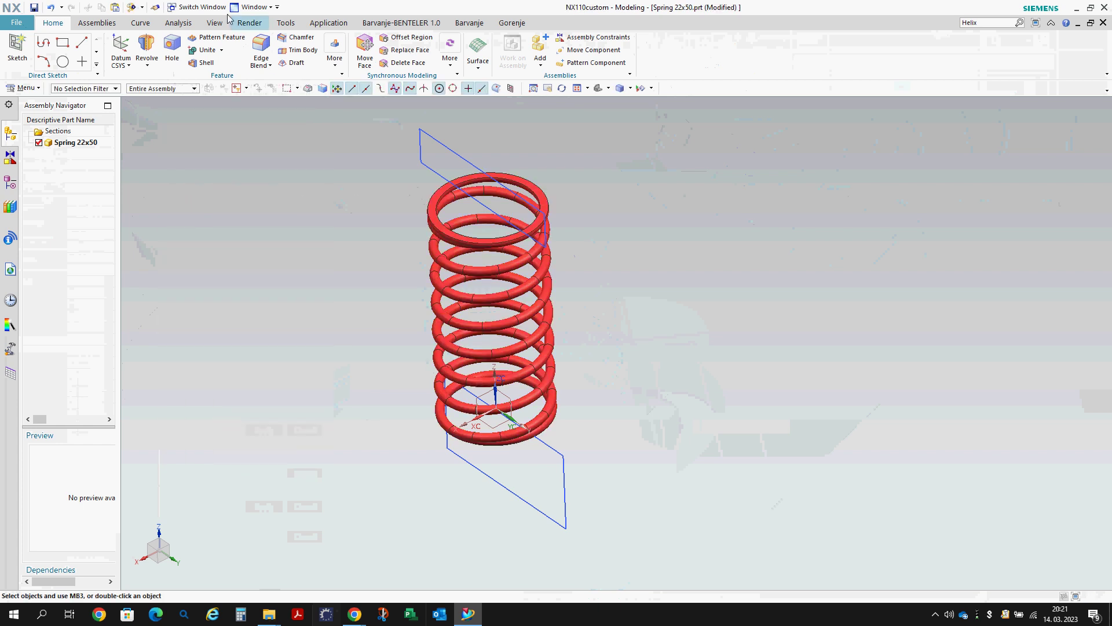
# - Switch to the press bending attachment assembly and add Spring 22x50.prt as a component positioned by constraints
pyautogui.click(197, 10)
pyautogui.click(485, 149)
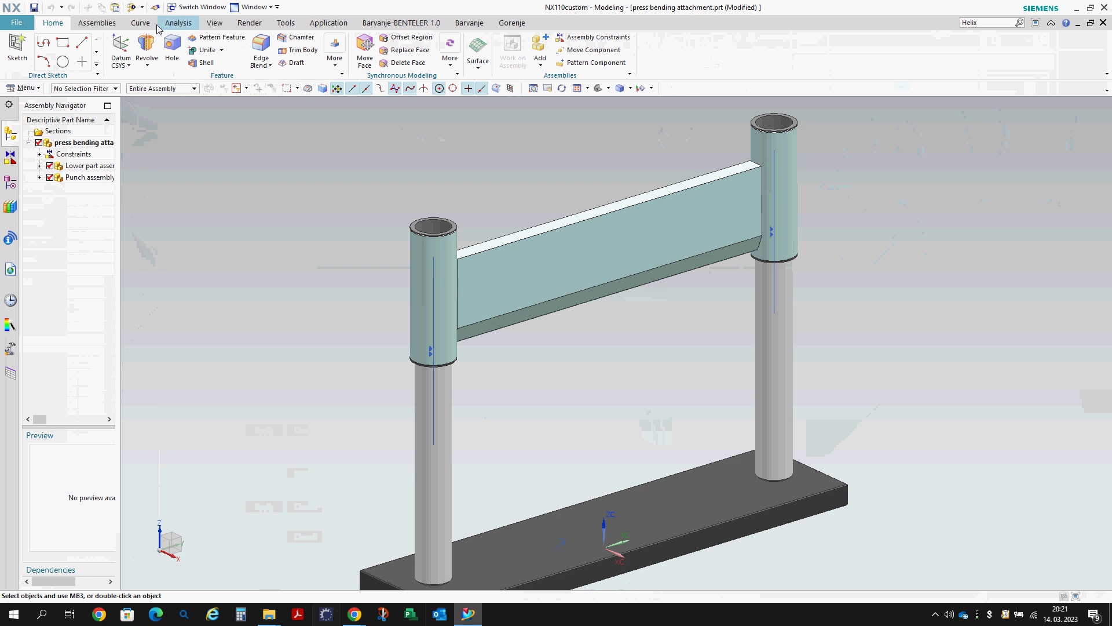
pyautogui.click(101, 24)
pyautogui.click(154, 50)
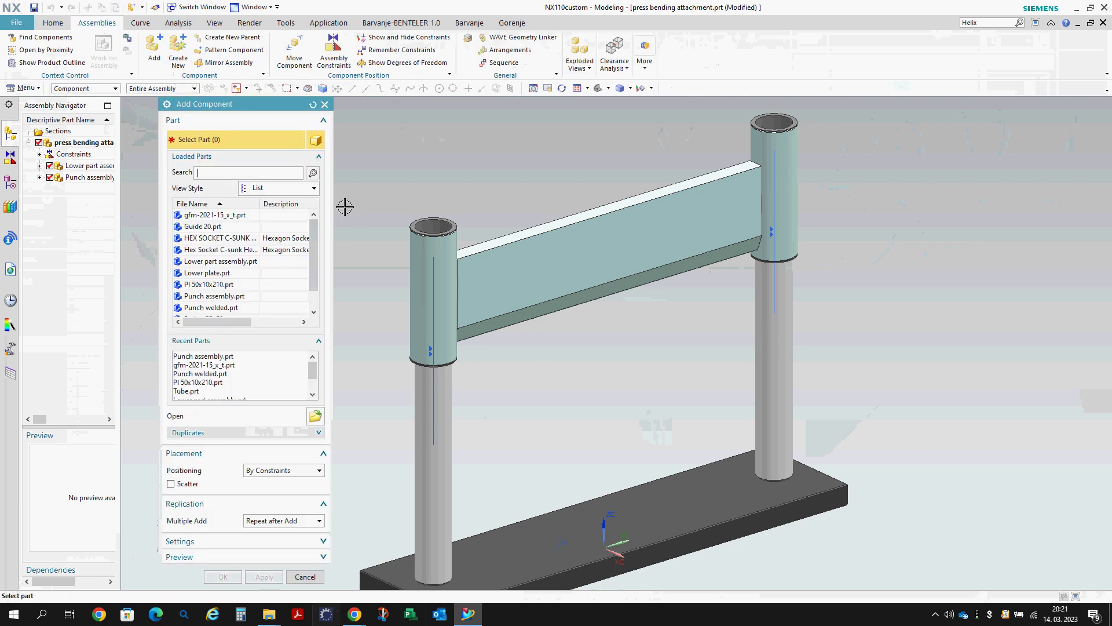
pyautogui.click(315, 416)
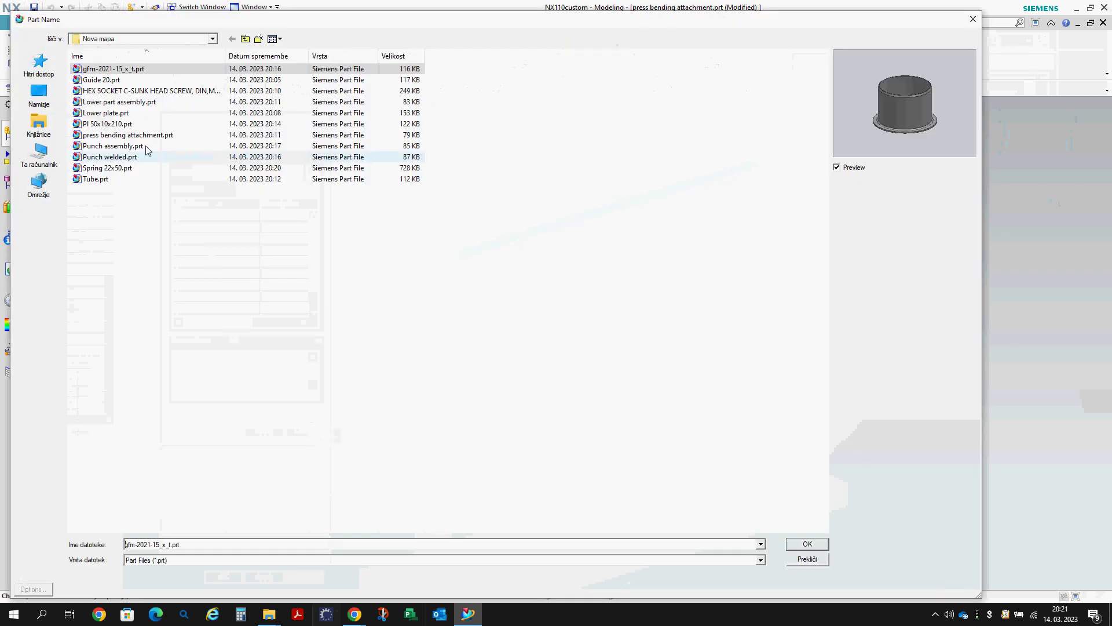
pyautogui.click(113, 170)
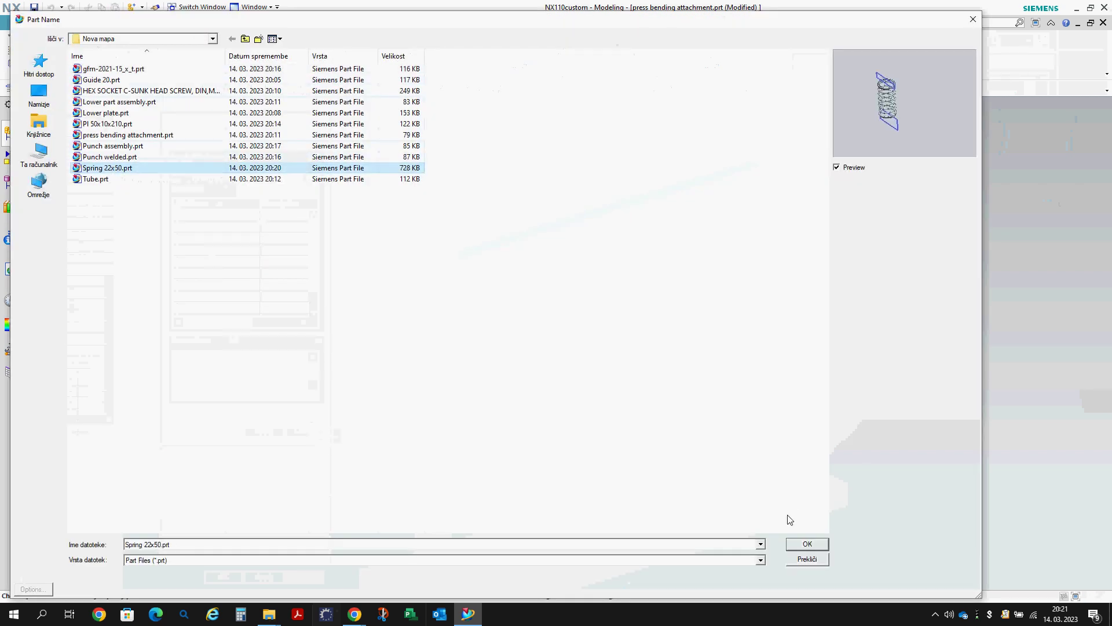
pyautogui.click(789, 546)
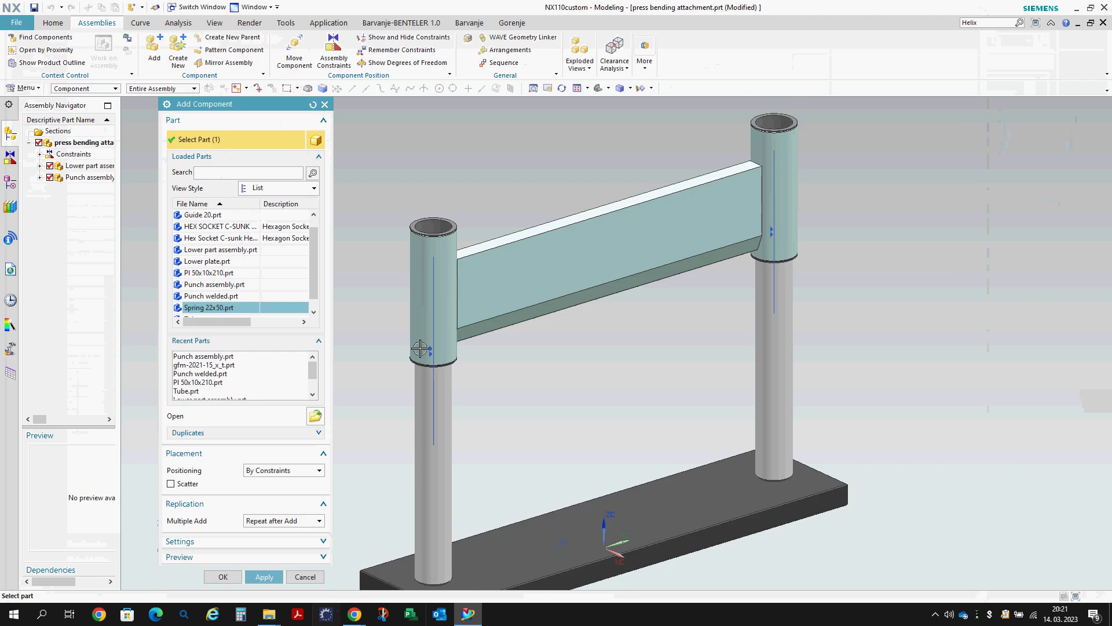
pyautogui.click(224, 576)
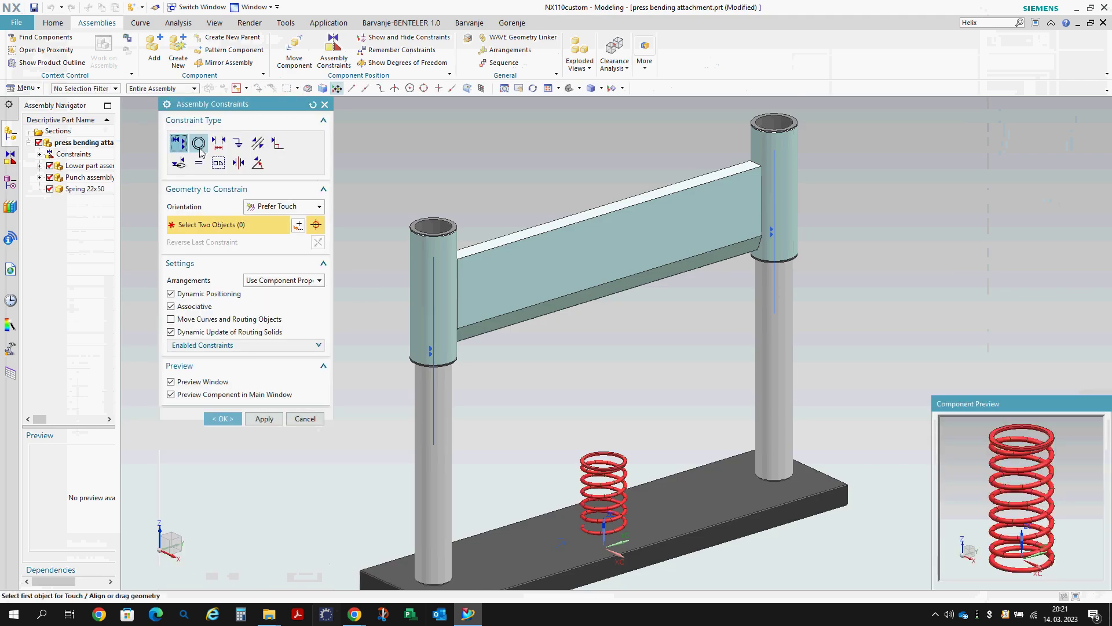
# - Make the spring's flat end edge concentric with the base edge of the nearer guide post, standing the spring on the lower plate
pyautogui.click(198, 143)
pyautogui.scroll(4, 985, 436)
pyautogui.click(985, 438)
pyautogui.scroll(2, 556, 483)
pyautogui.scroll(3, 514, 515)
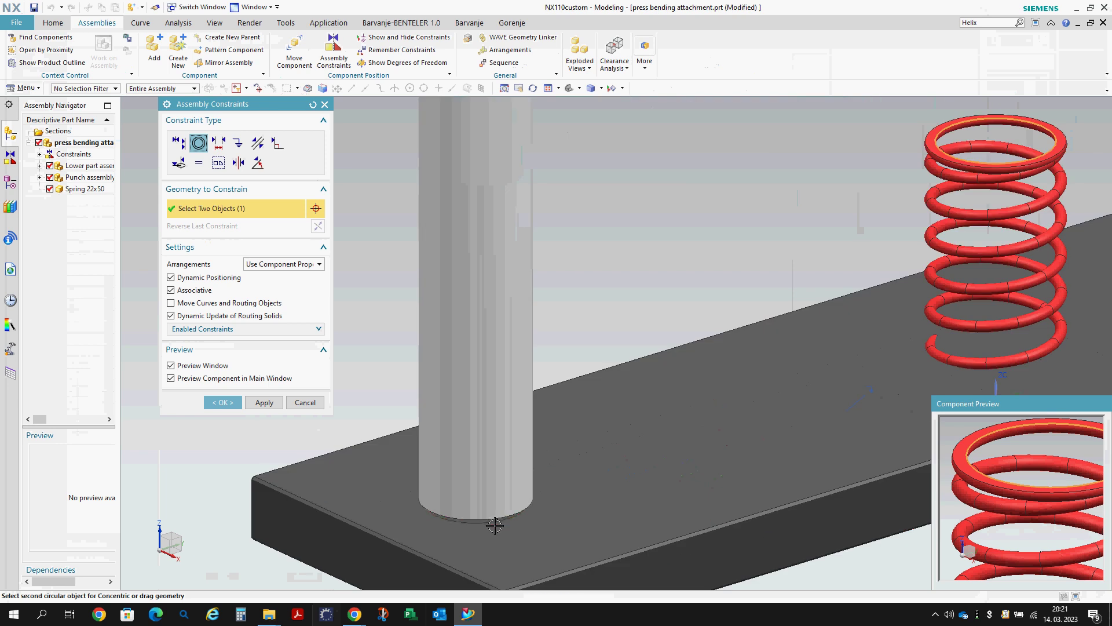
pyautogui.click(496, 523)
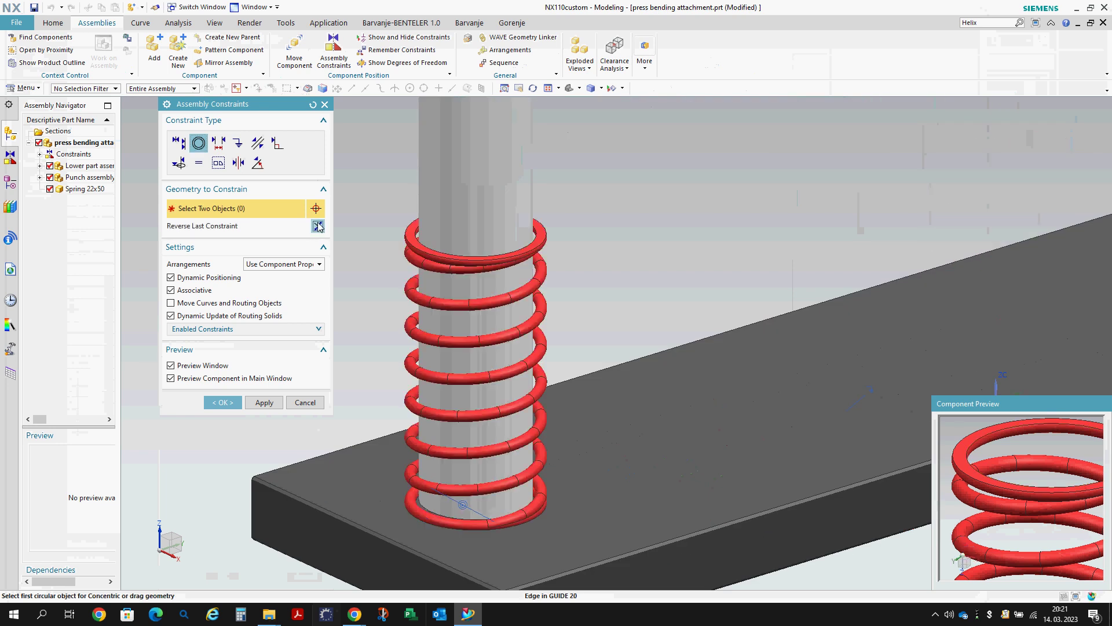
pyautogui.scroll(-2, 447, 335)
pyautogui.middleClick(524, 340)
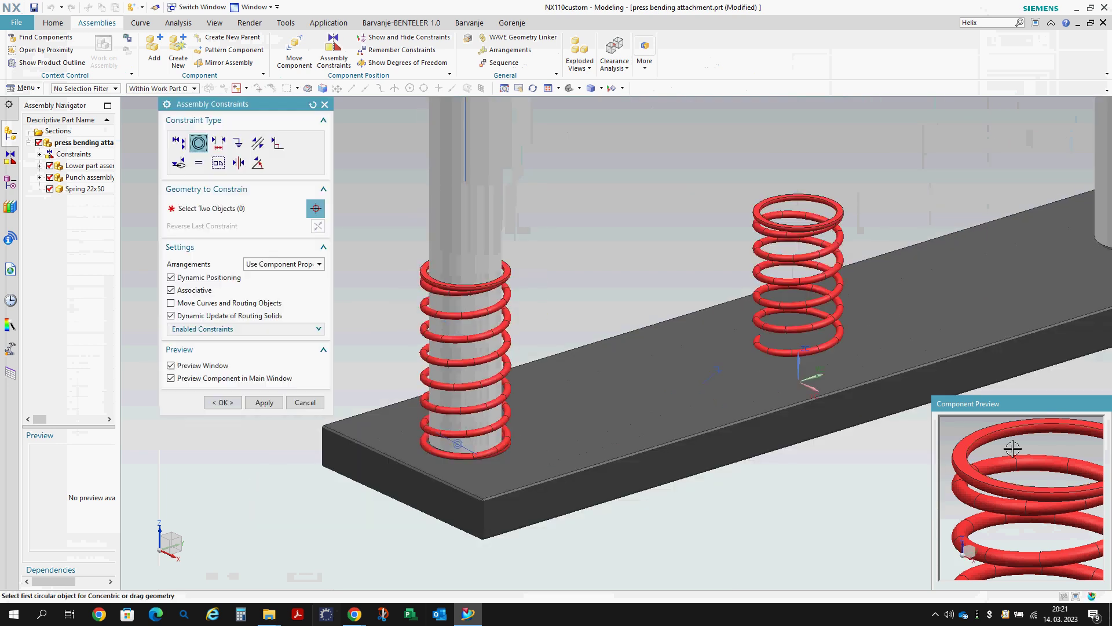
# - Place a second spring concentric with the base edge of the farther guide post and finish adding springs
pyautogui.click(993, 434)
pyautogui.scroll(-3, 712, 383)
pyautogui.scroll(5, 866, 280)
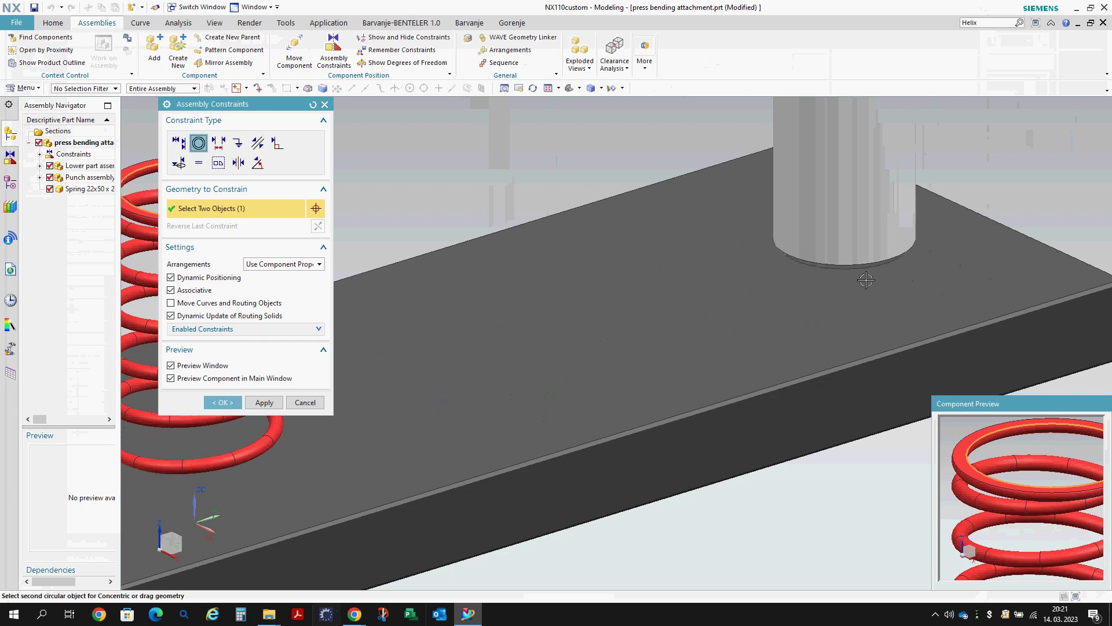
pyautogui.click(856, 269)
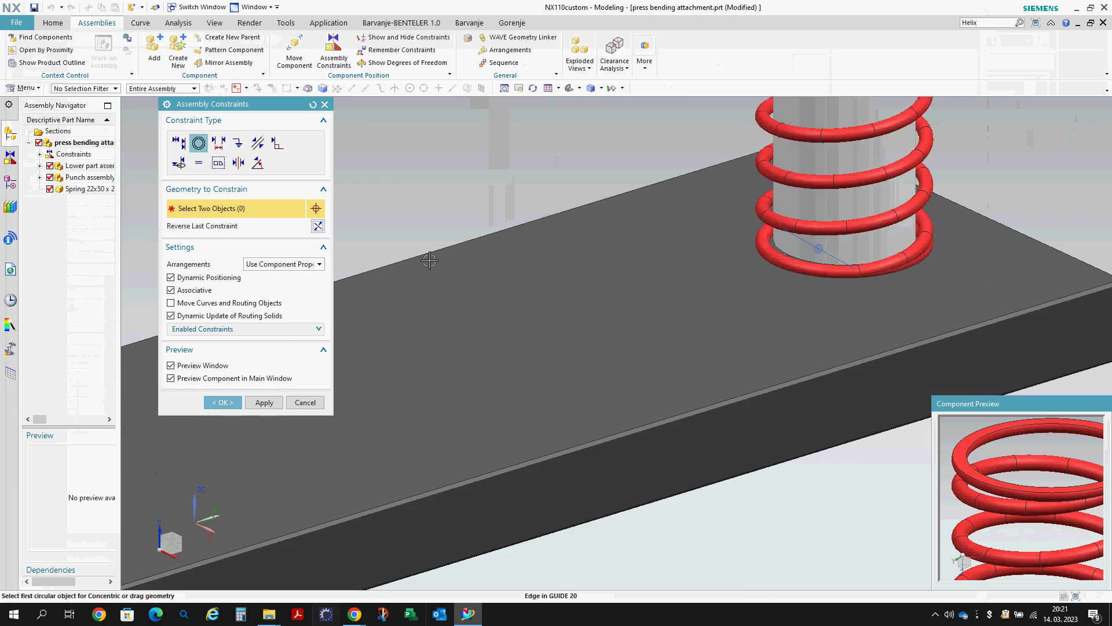
pyautogui.scroll(-4, 655, 305)
pyautogui.middleClick(536, 265)
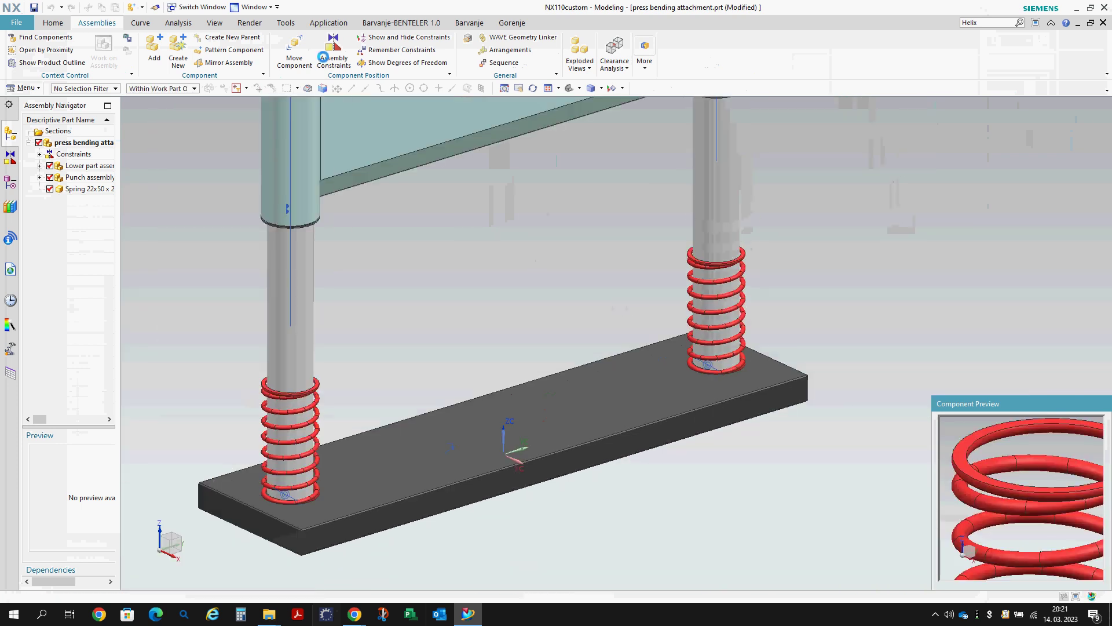
pyautogui.click(304, 398)
# - Add a concentric constraint between the lower end edge of the punch assembly's guide sleeve and the top edge of the spring beneath it
pyautogui.click(333, 54)
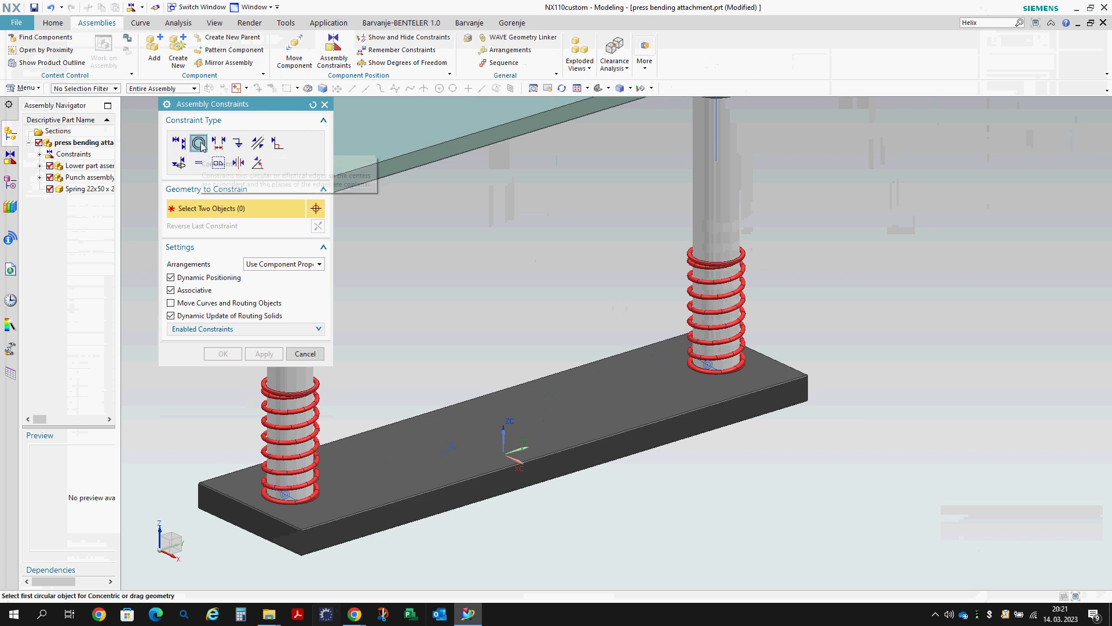
pyautogui.scroll(-2, 603, 228)
pyautogui.scroll(8, 718, 231)
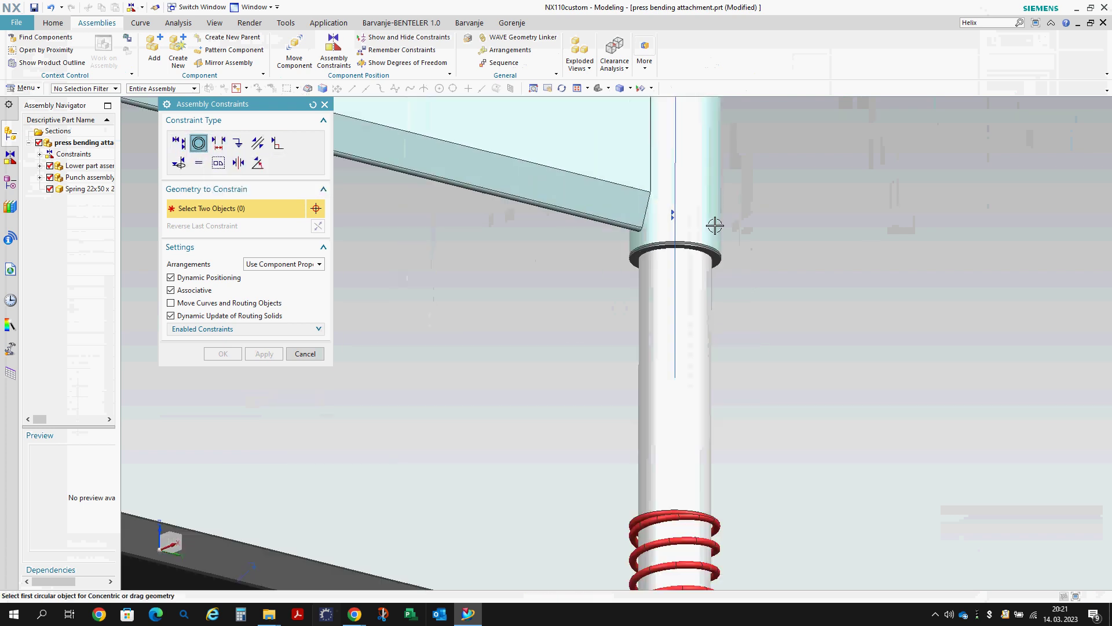
pyautogui.click(699, 237)
pyautogui.scroll(-3, 676, 261)
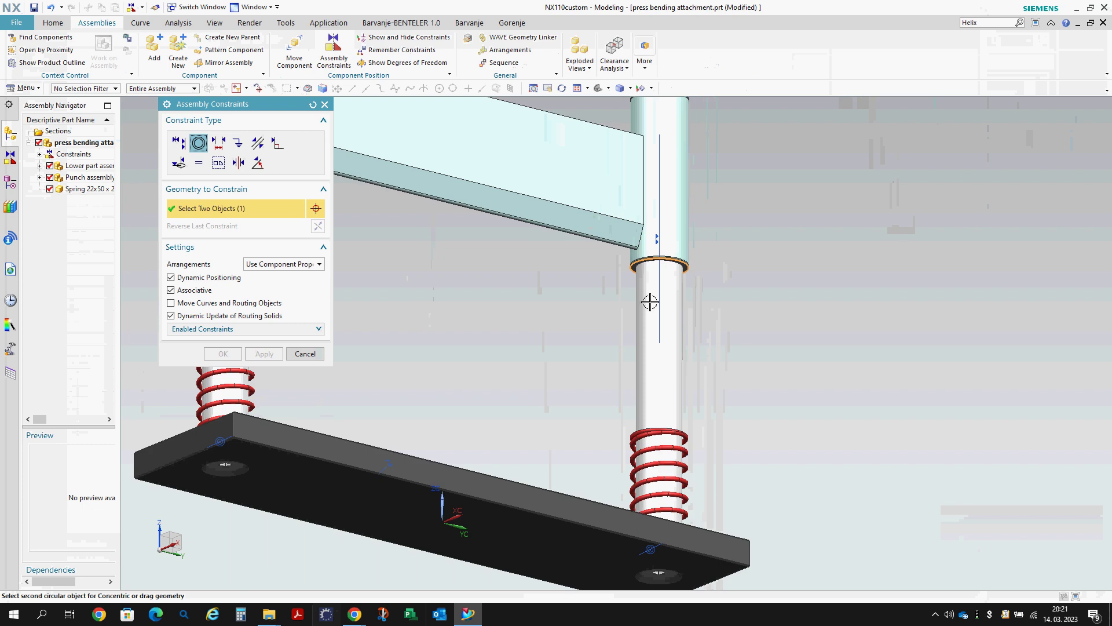
pyautogui.scroll(6, 650, 303)
pyautogui.click(626, 231)
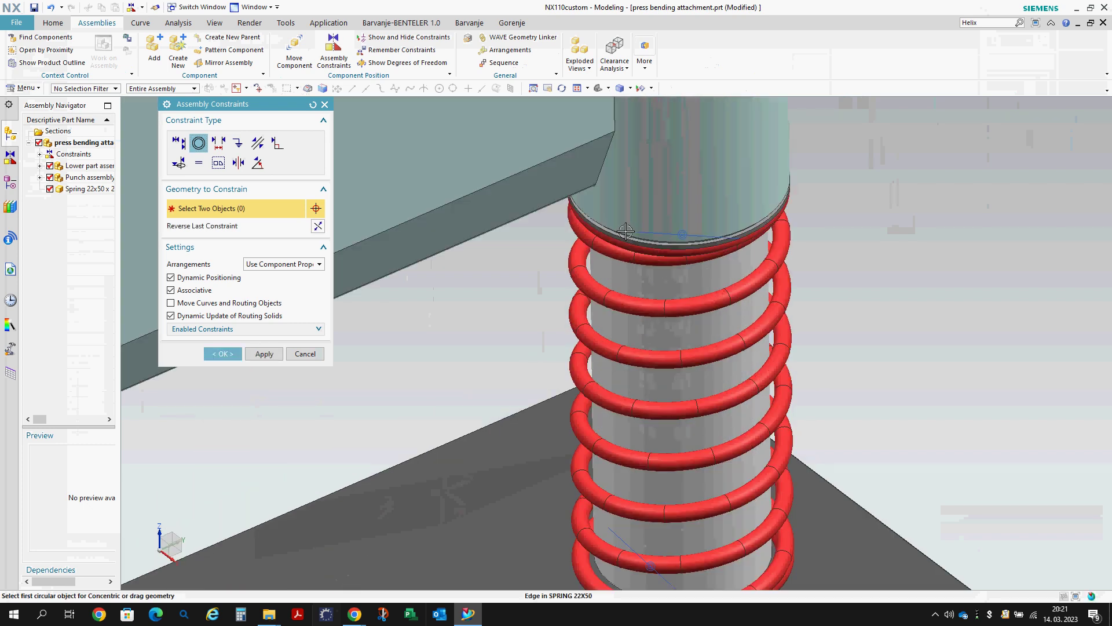
pyautogui.scroll(-8, 650, 255)
pyautogui.middleClick(650, 255)
pyautogui.moveTo(583, 215); pyautogui.dragTo(538, 216, button='middle')
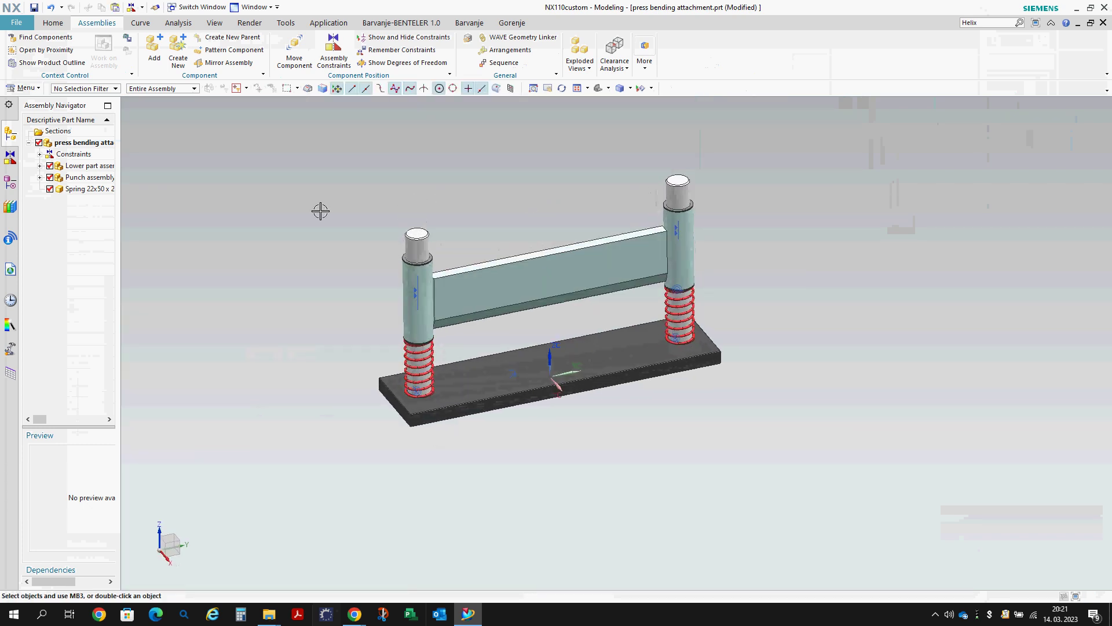
# - Save the assembly and create a new millimetre part named die from the Zacetni Component part template
pyautogui.click(33, 8)
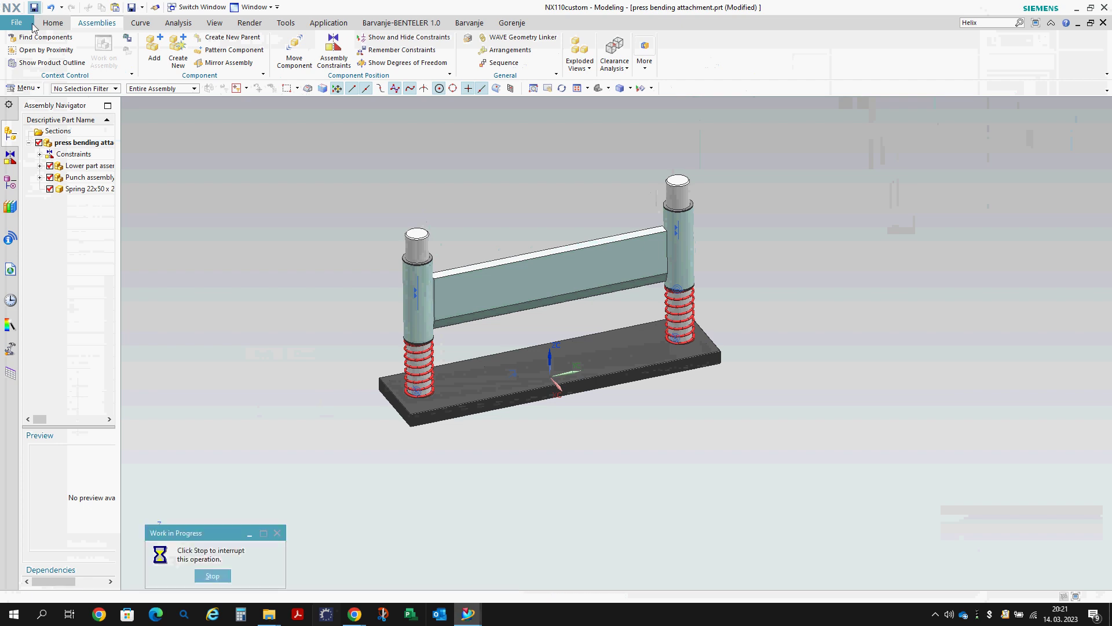
pyautogui.click(19, 28)
pyautogui.click(23, 40)
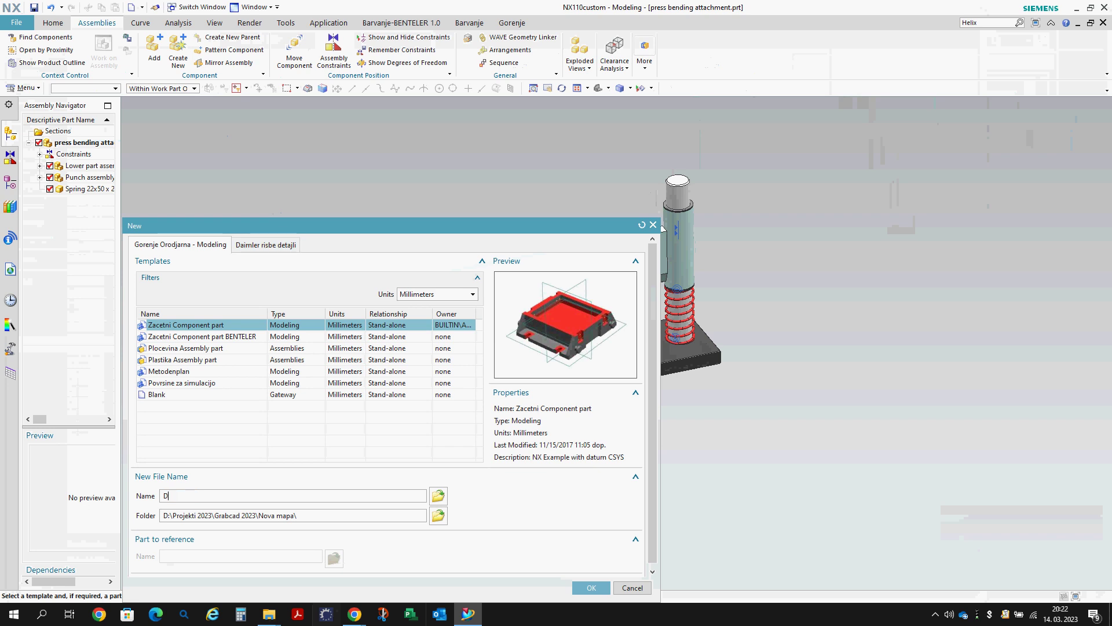
pyautogui.press('Return')
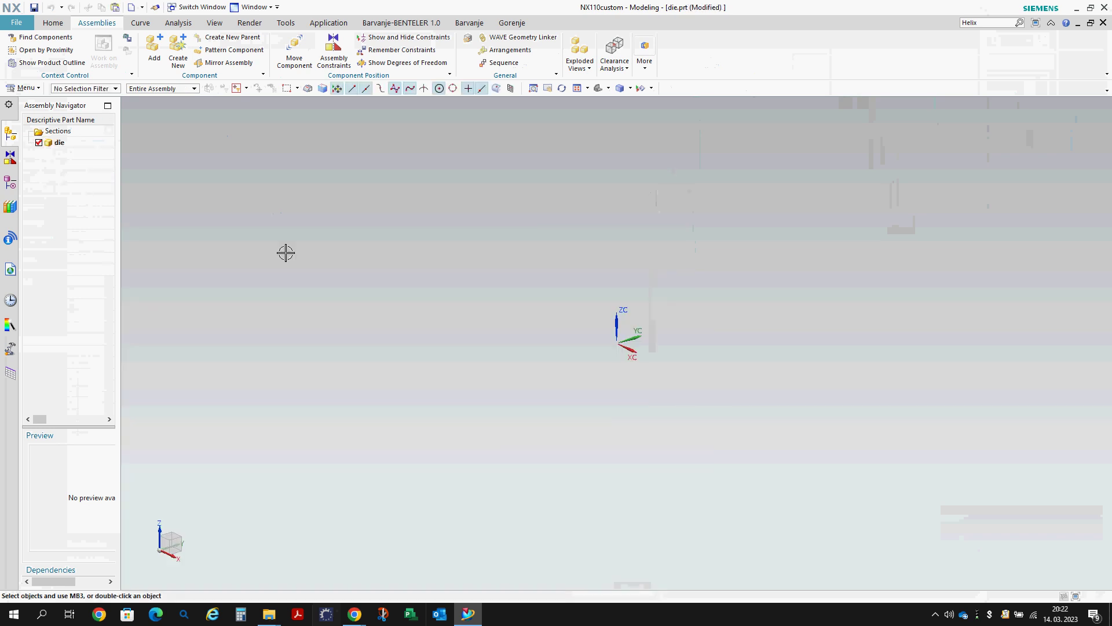
# - Insert a datum CSYS at the origin of the die part
pyautogui.click(53, 24)
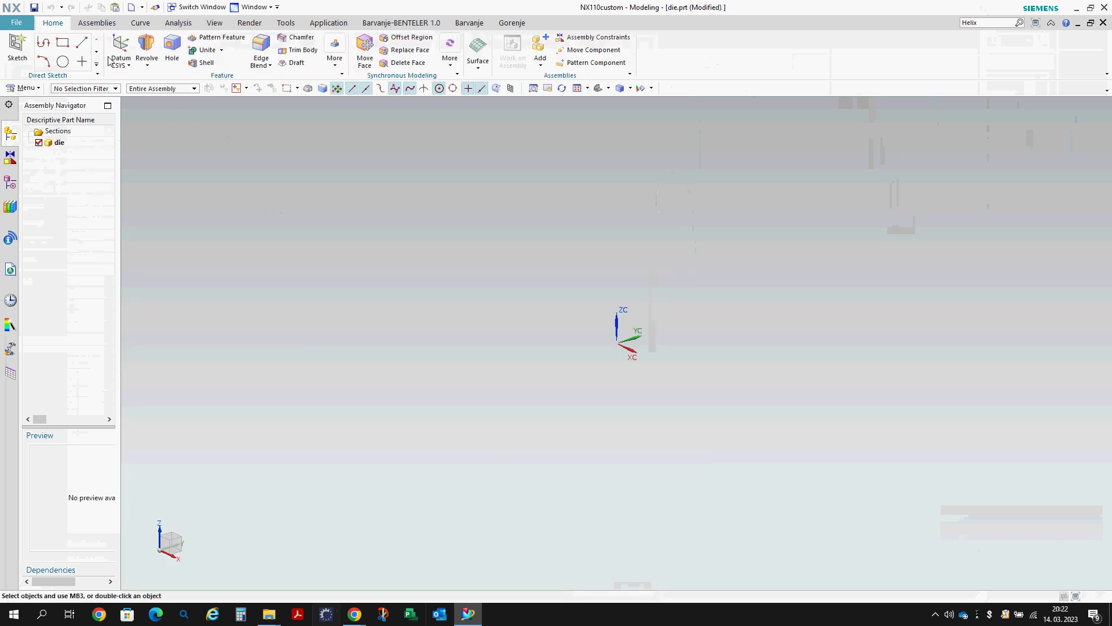
pyautogui.click(123, 64)
pyautogui.click(132, 109)
pyautogui.middleClick(472, 212)
# - Sketch a rectangle about 81 mm wide on the vertical XZ datum plane, above the origin
pyautogui.click(64, 44)
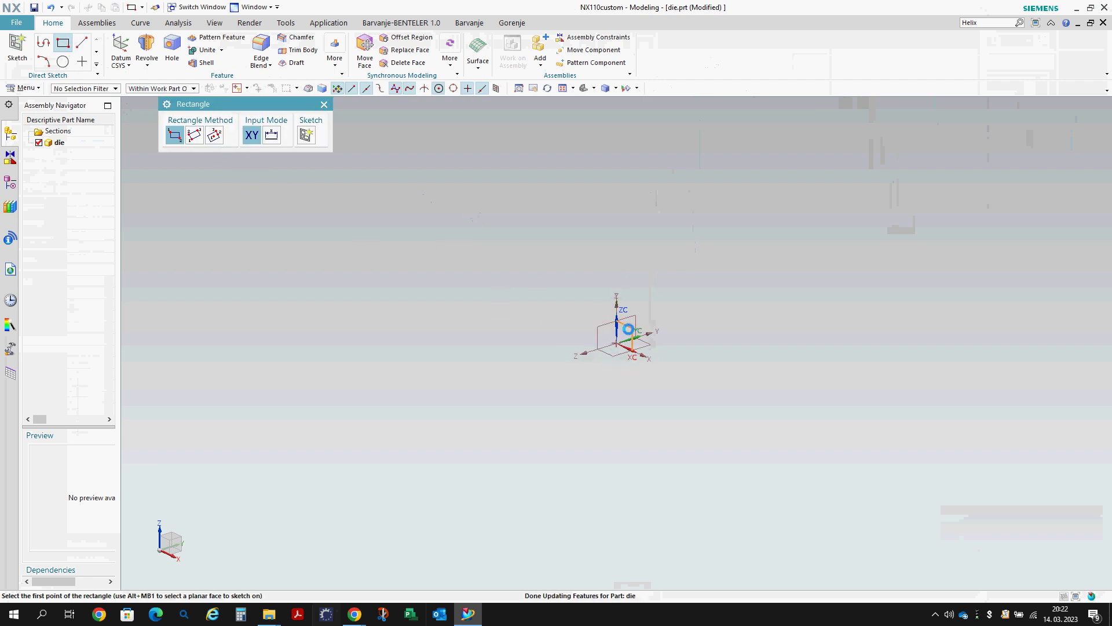
pyautogui.click(630, 328)
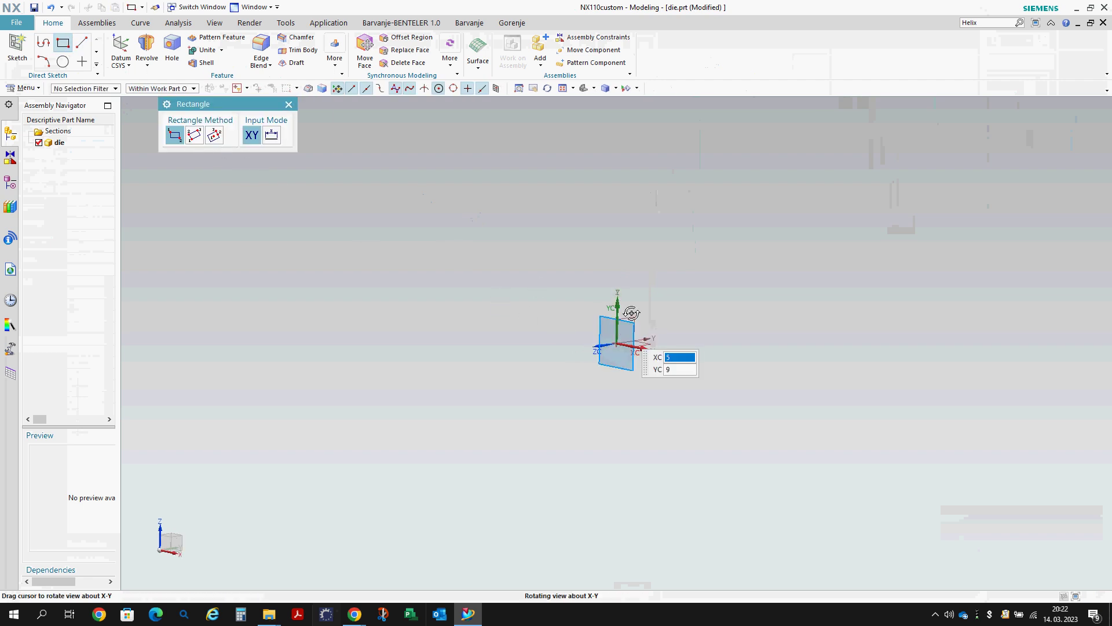
pyautogui.click(690, 280)
pyautogui.click(528, 314)
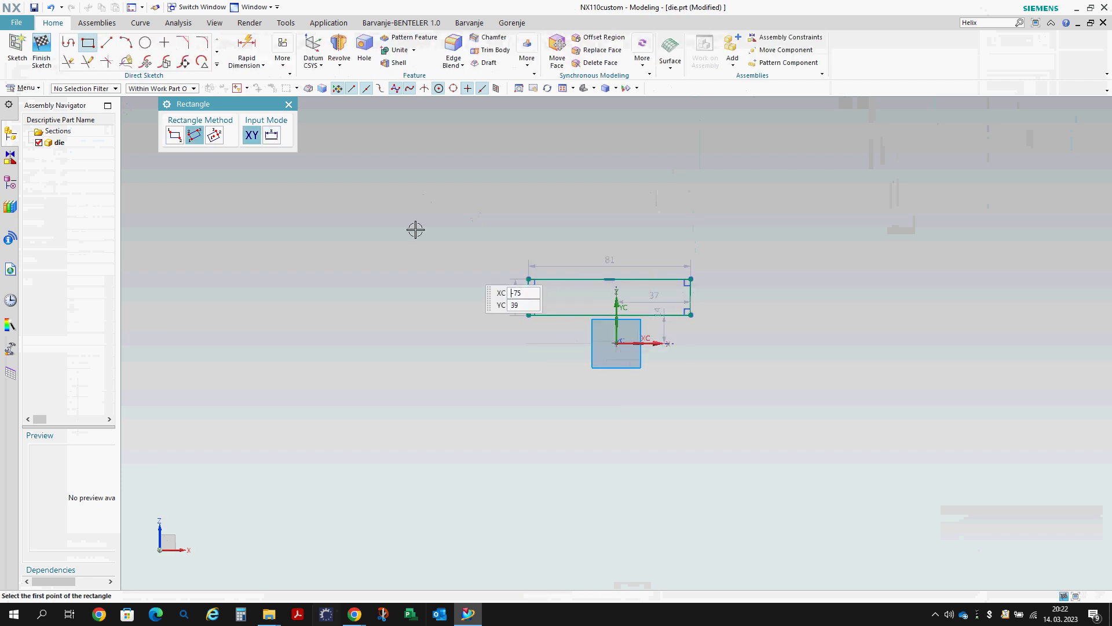
pyautogui.click(289, 104)
# - Place the midpoint of the rectangle's bottom edge on the sketch origin and stretch the rectangle to about 44 mm high
pyautogui.moveTo(597, 313)
pyautogui.mouseDown()
pyautogui.moveTo(608, 310)
pyautogui.moveTo(615, 343)
pyautogui.mouseUp()
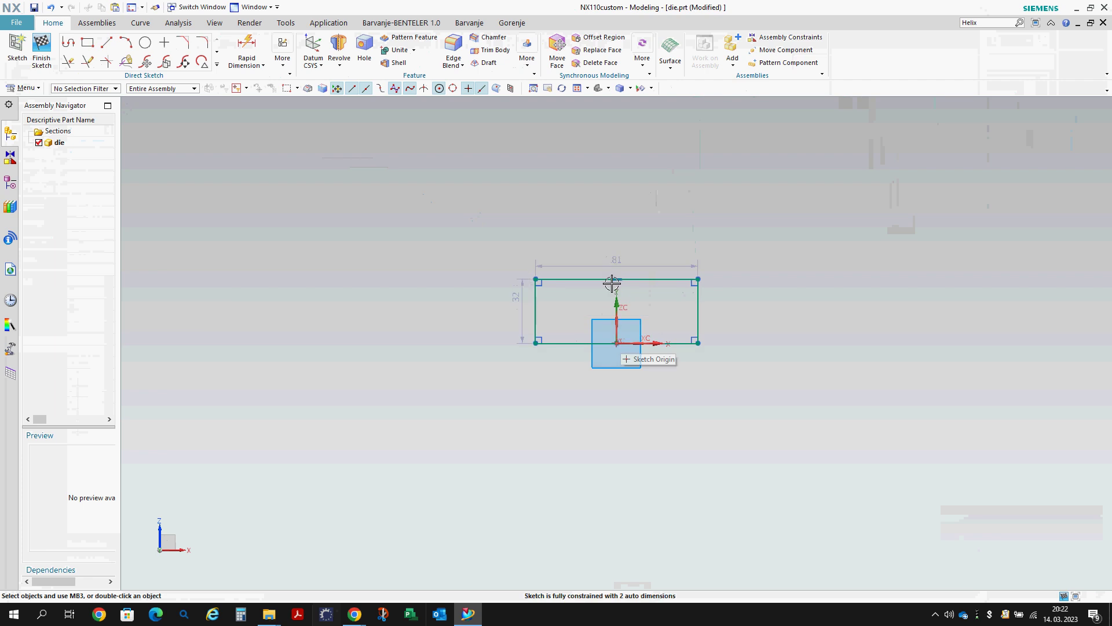
pyautogui.scroll(1, 614, 281)
pyautogui.moveTo(632, 281); pyautogui.dragTo(632, 251)
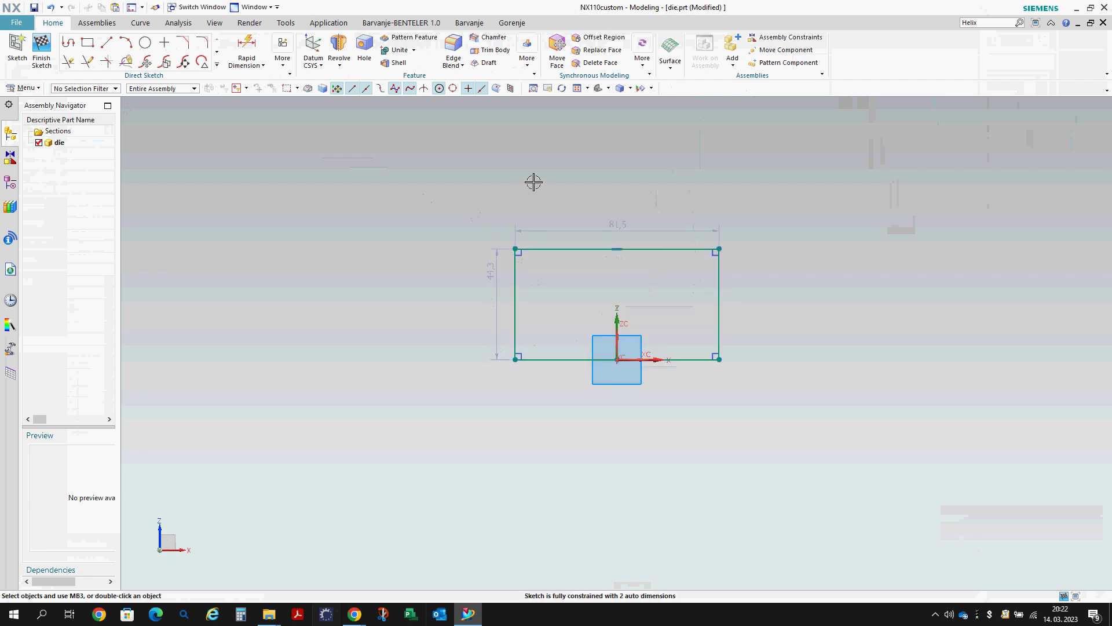
# - Set the rectangle's height and width to 30 mm each and finish the sketch
pyautogui.doubleClick(495, 282)
pyautogui.write('30')
pyautogui.press('Return')
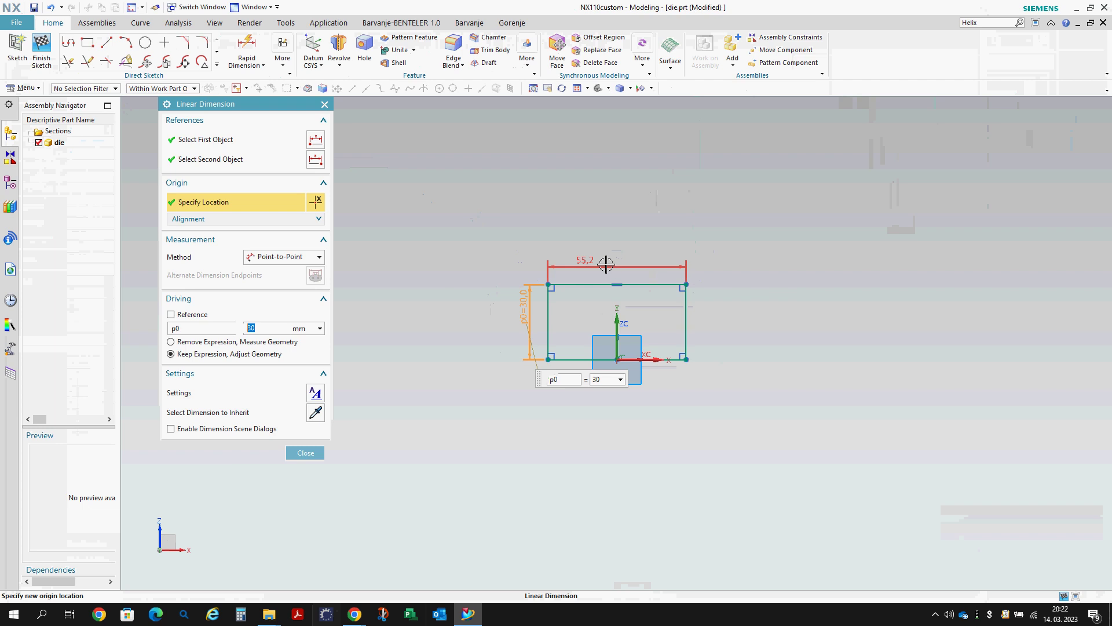
pyautogui.doubleClick(586, 260)
pyautogui.write('30')
pyautogui.press('Return')
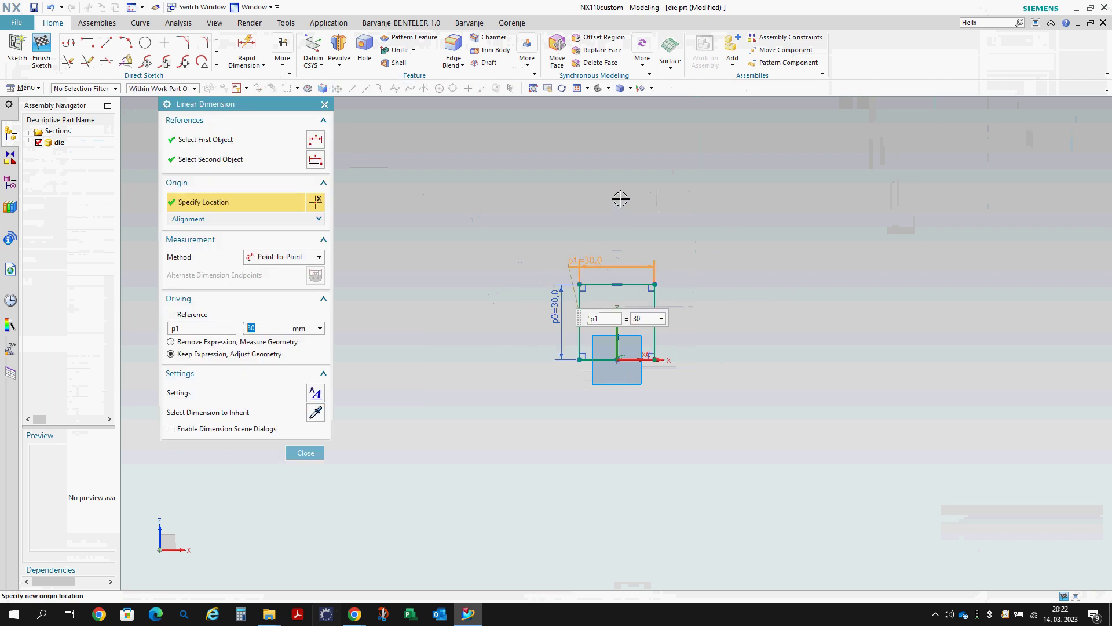
pyautogui.rightClick(627, 195)
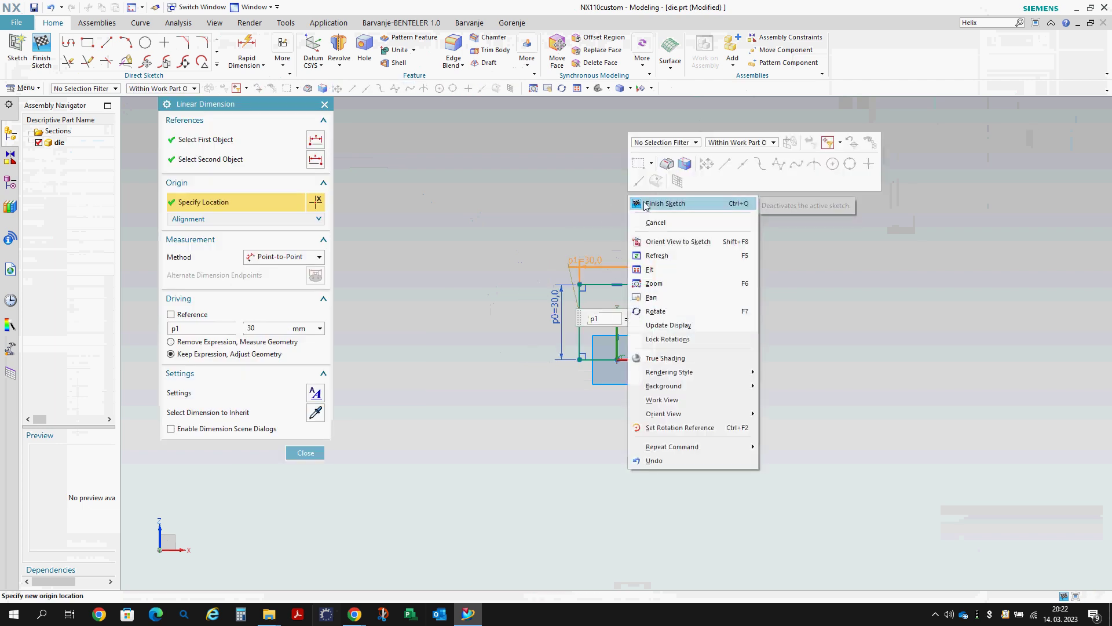
pyautogui.click(648, 204)
# - Extrude the square profile with a symmetric value of 100 mm to form the solid die block
pyautogui.click(631, 280)
pyautogui.moveTo(625, 280); pyautogui.dragTo(576, 315, button='middle')
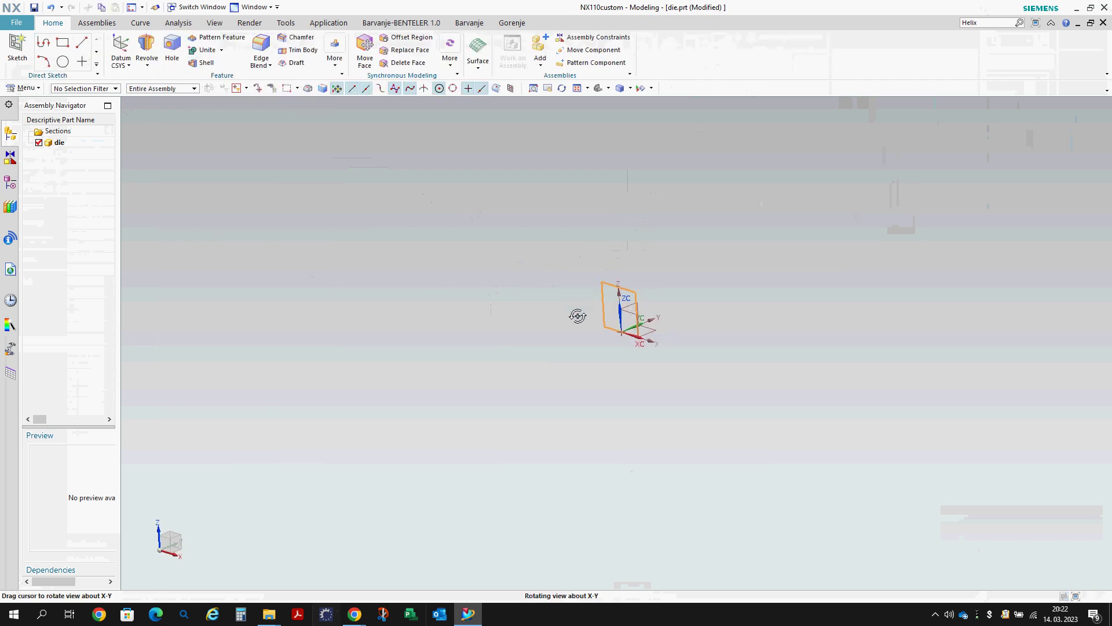
pyautogui.press('x')
pyautogui.click(275, 225)
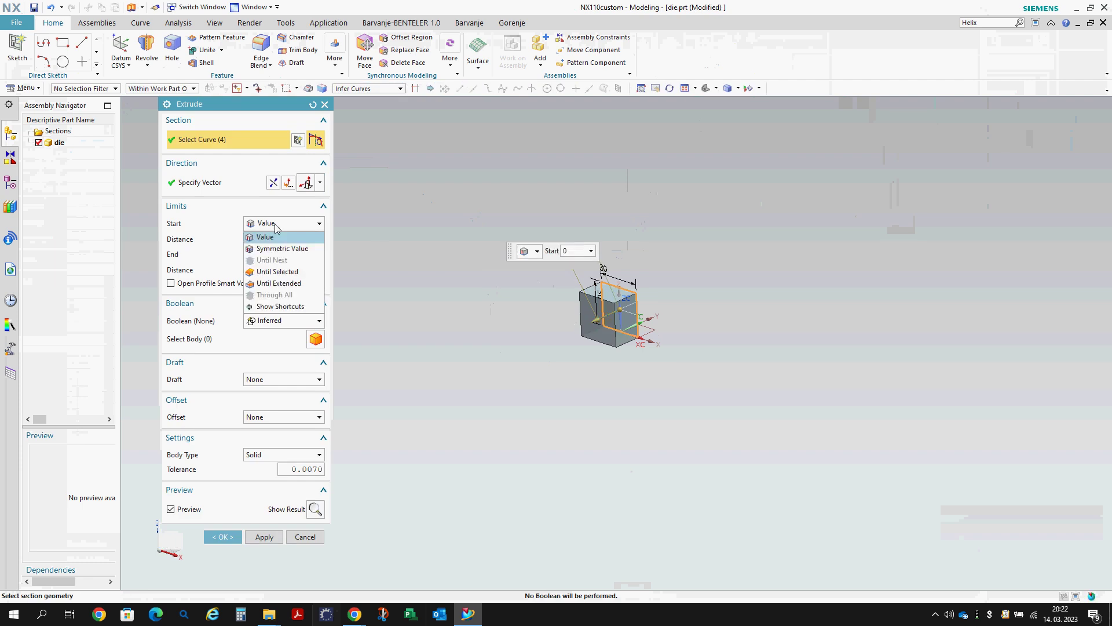
pyautogui.click(278, 249)
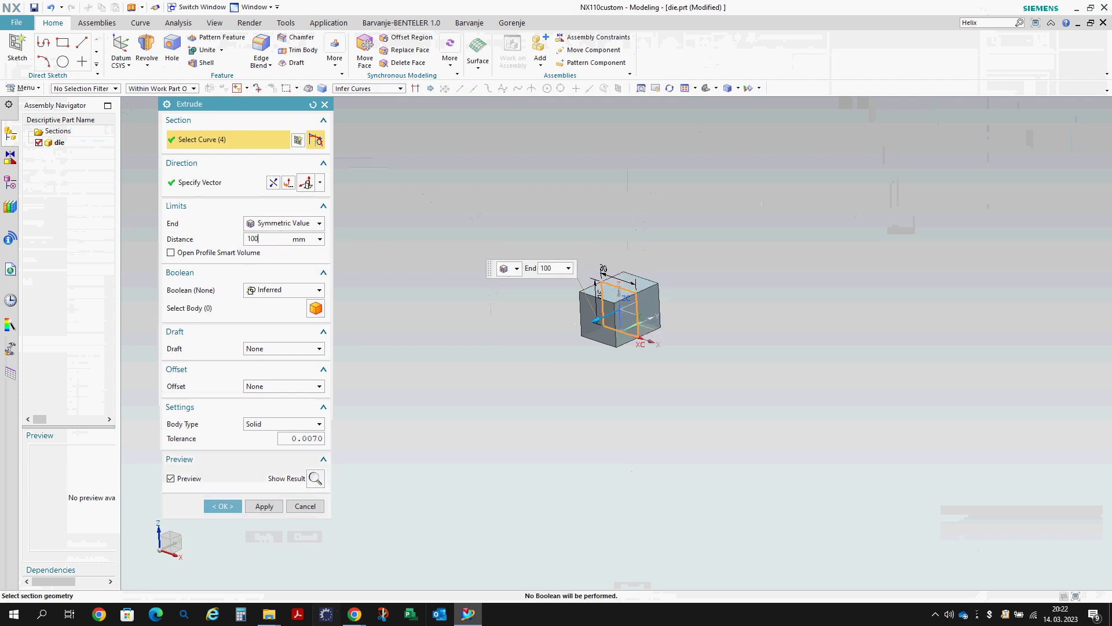
pyautogui.press('Return')
pyautogui.middleClick(541, 216)
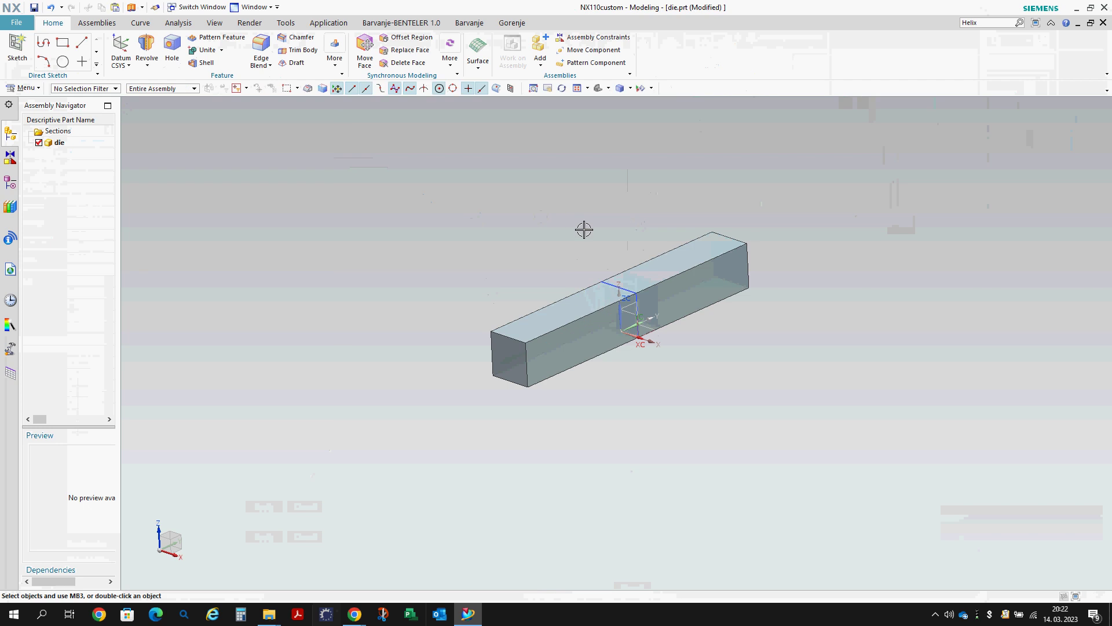
# - Open a new sketch on the vertical XZ datum plane through the middle of the die block
pyautogui.click(17, 47)
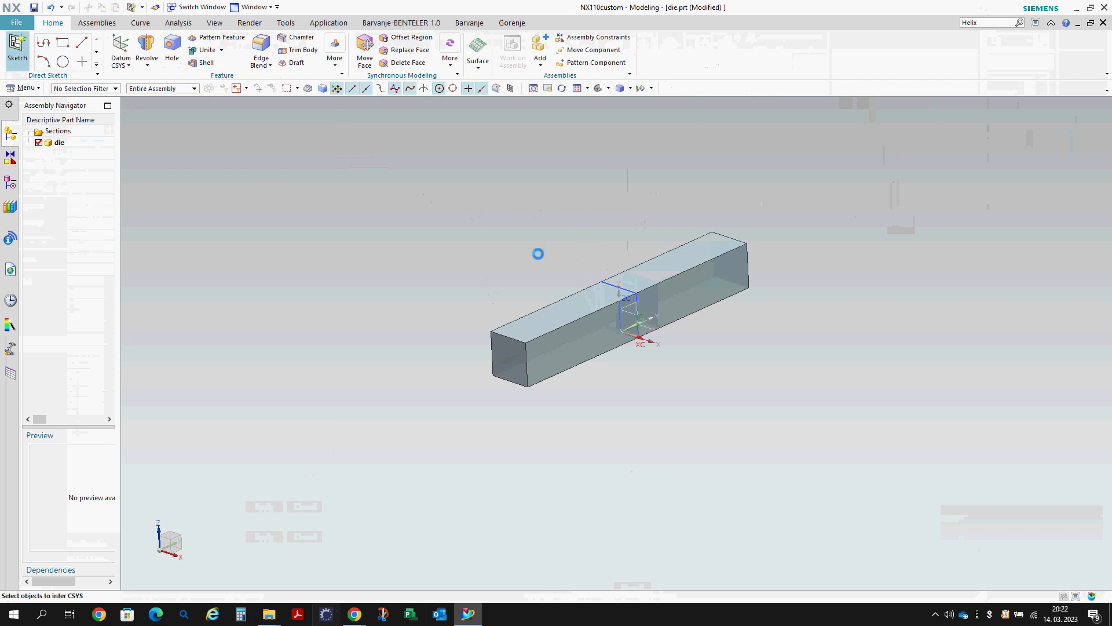
pyautogui.scroll(2, 638, 319)
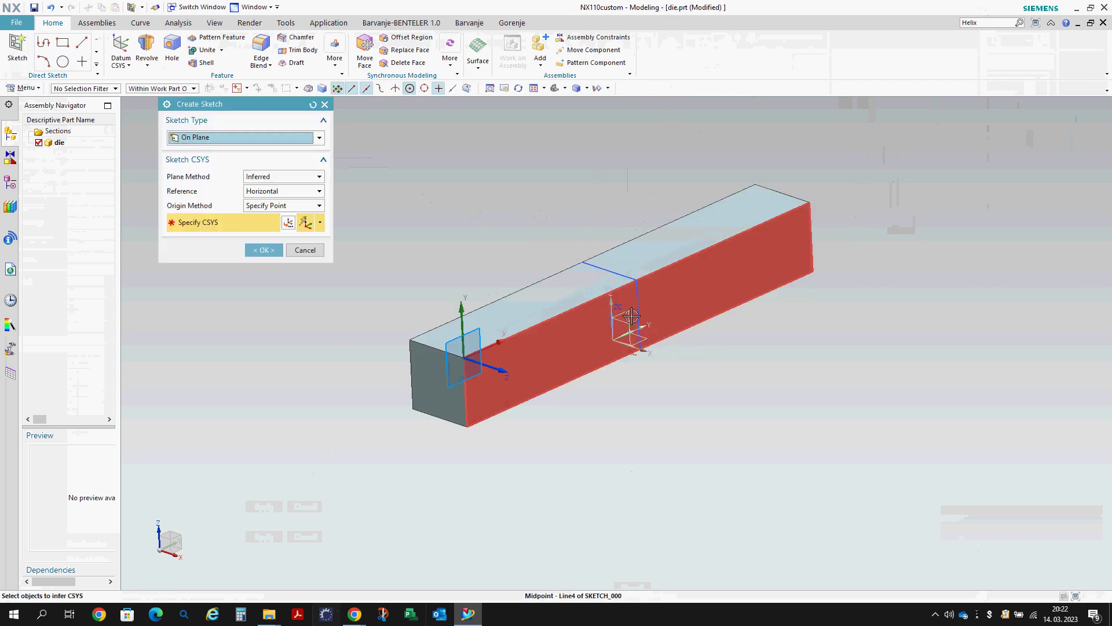
pyautogui.click(628, 324)
pyautogui.middleClick(627, 324)
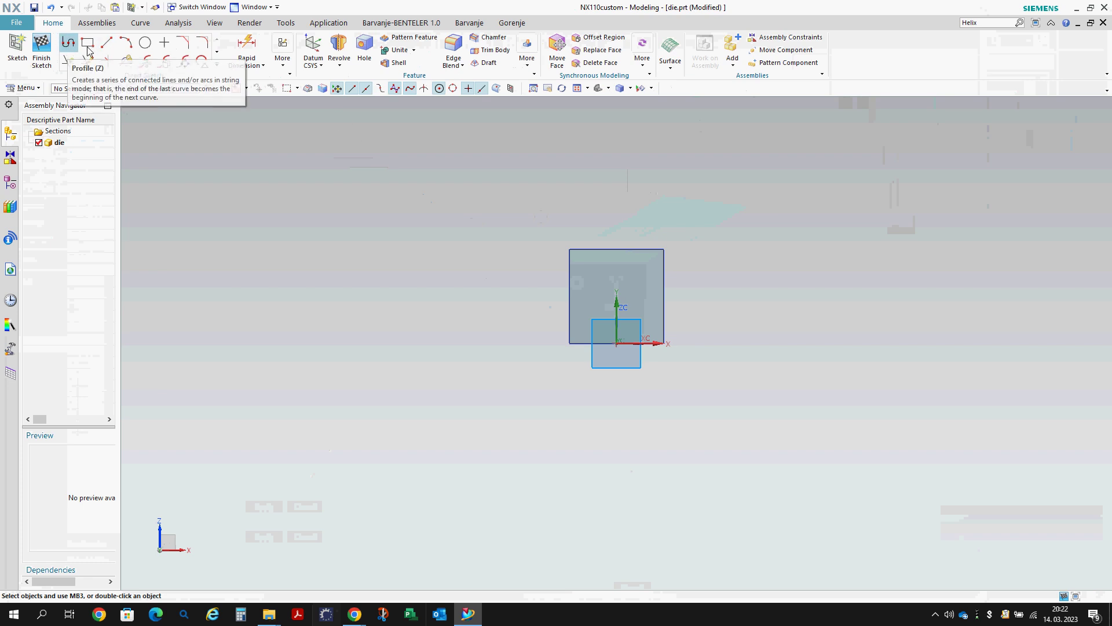
pyautogui.click(88, 42)
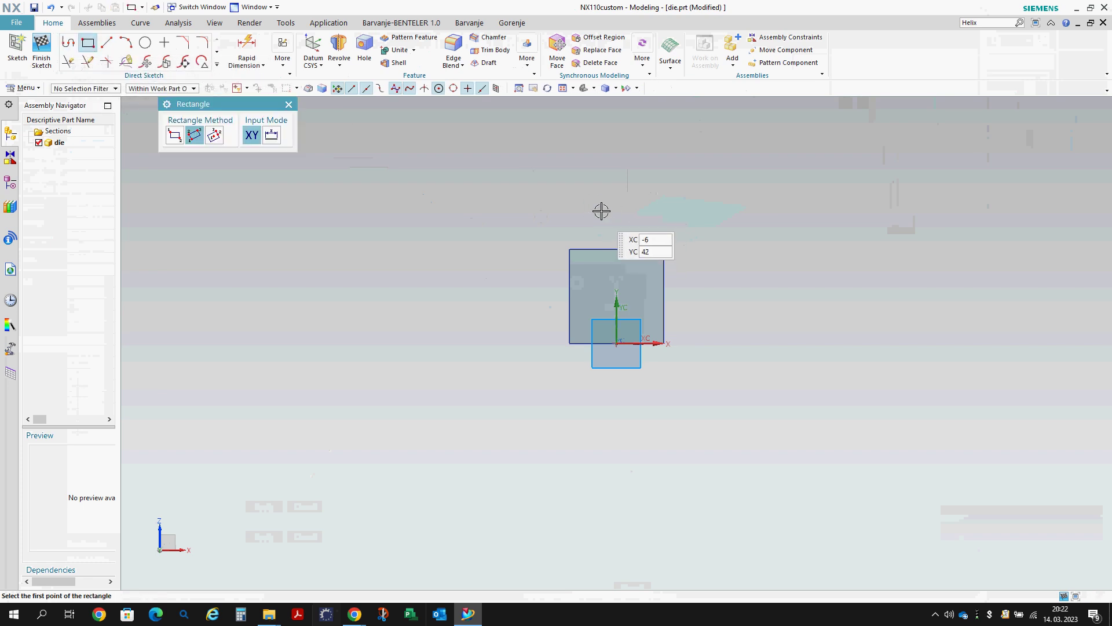
pyautogui.click(603, 214)
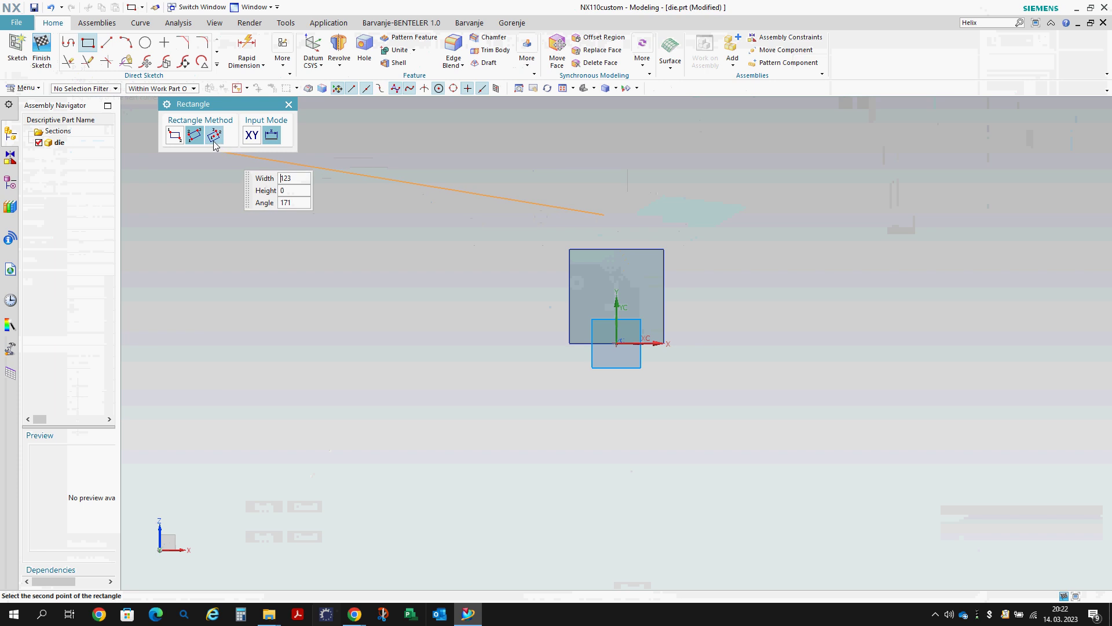
pyautogui.press('Escape')
pyautogui.press('Escape')
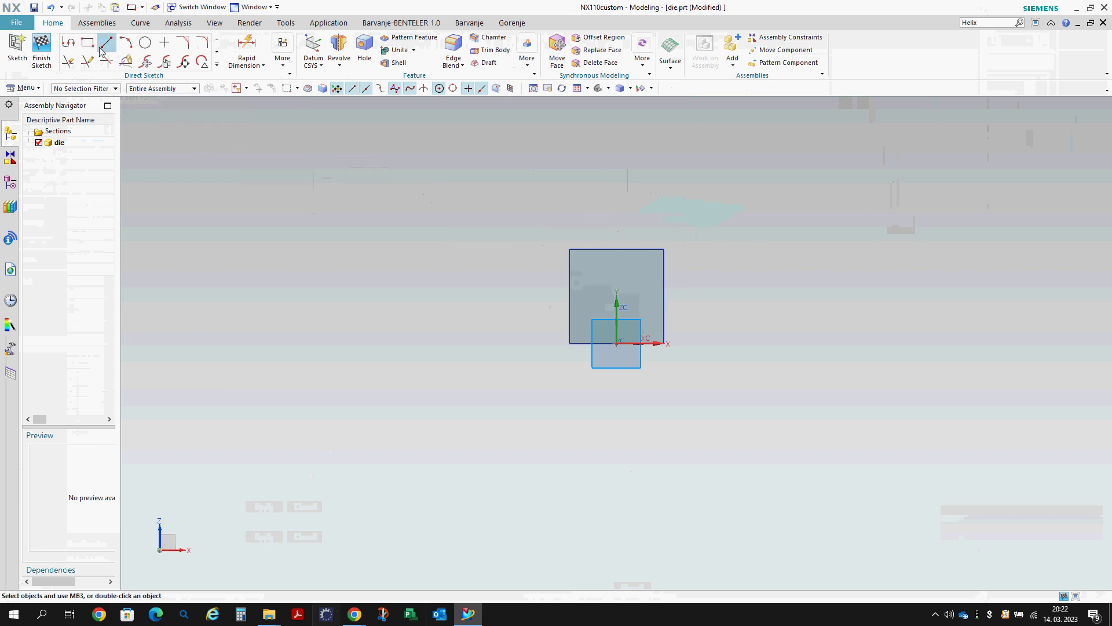
# - Draw a From Center rectangle about 7 mm wide and 16 mm high, centred on the midpoint of the block's top edge
pyautogui.click(618, 249)
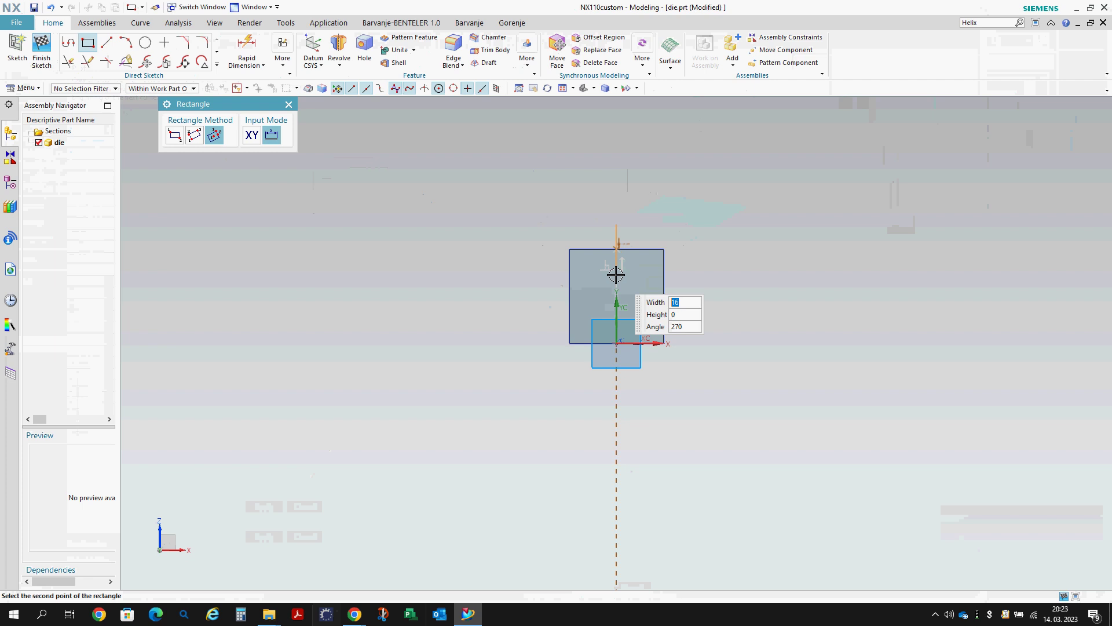
pyautogui.click(626, 273)
pyautogui.press('Escape')
pyautogui.scroll(-3, 634, 260)
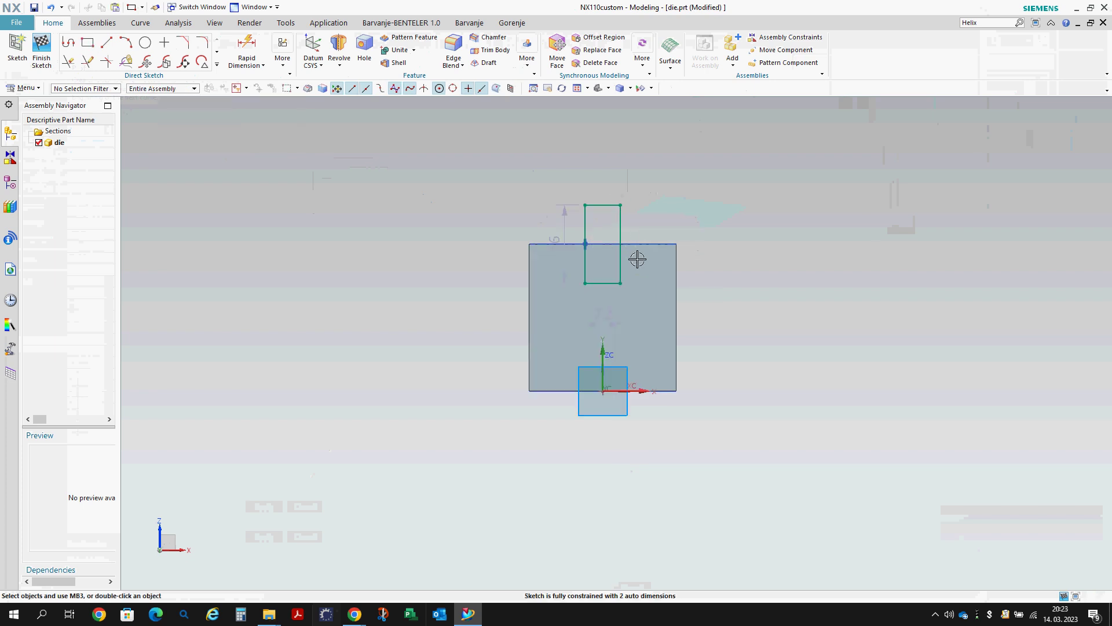
# - Set the small rectangle's width to 5 mm
pyautogui.doubleClick(604, 323)
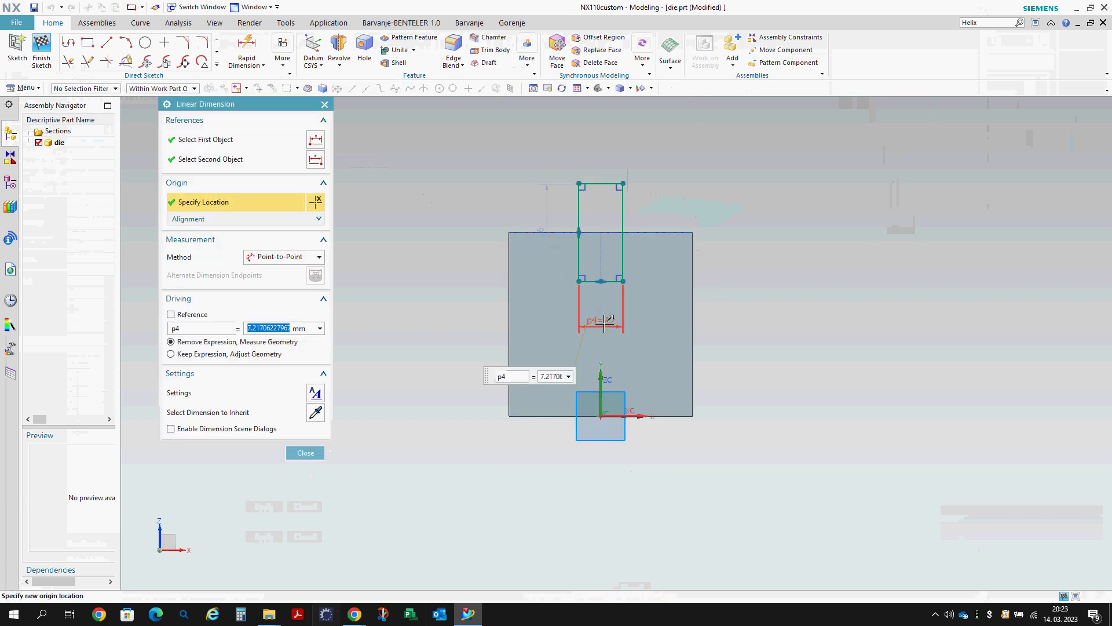
pyautogui.write('5')
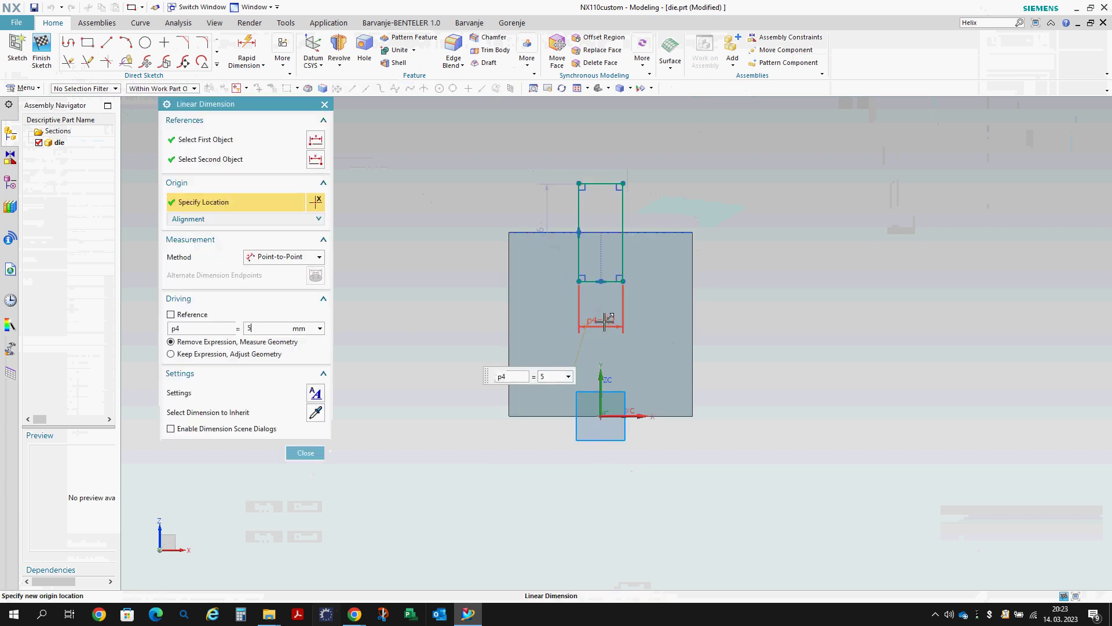
pyautogui.press('Return')
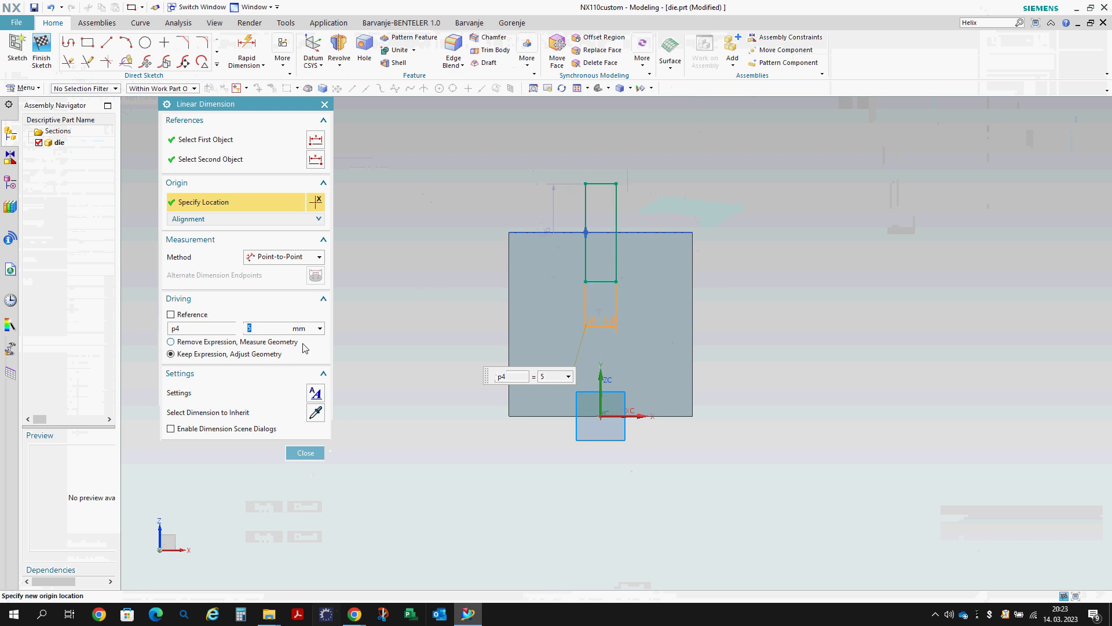
pyautogui.click(305, 453)
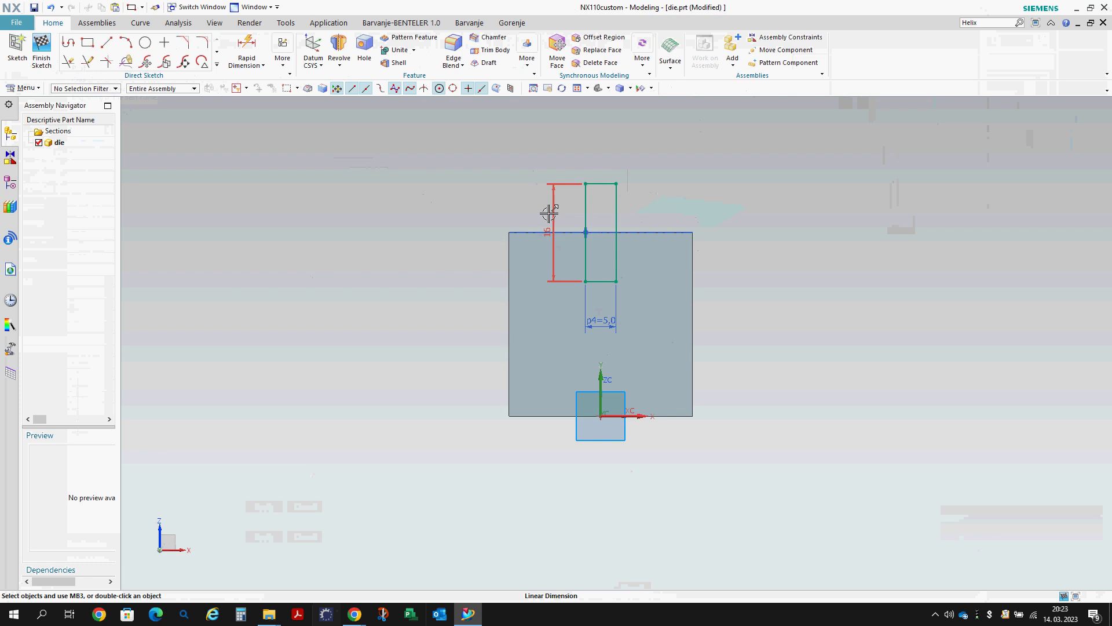
pyautogui.click(246, 51)
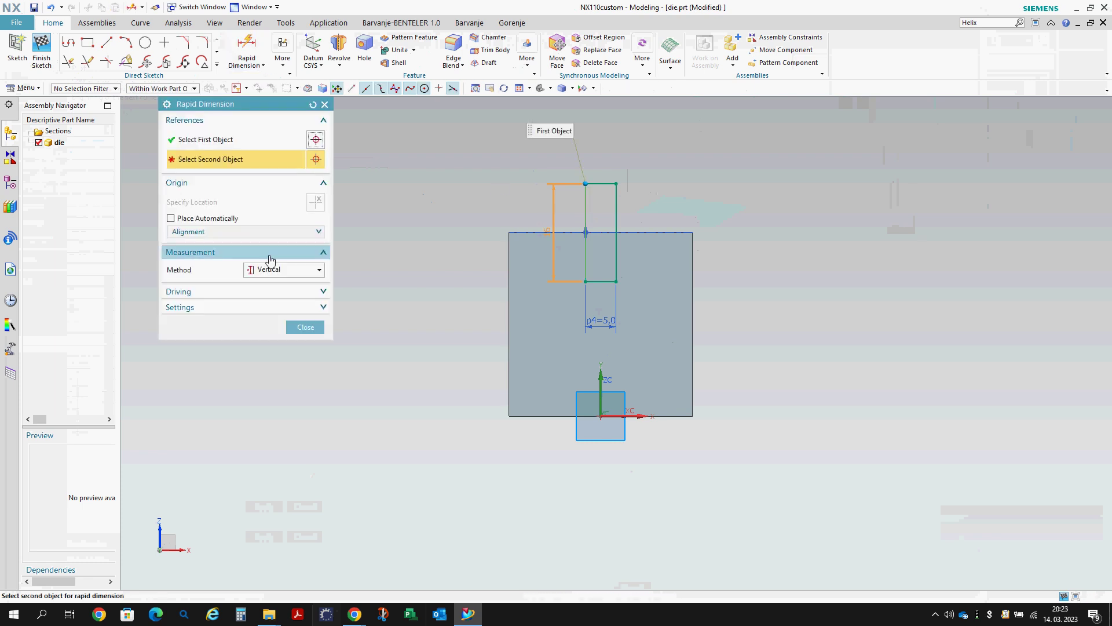
pyautogui.click(511, 233)
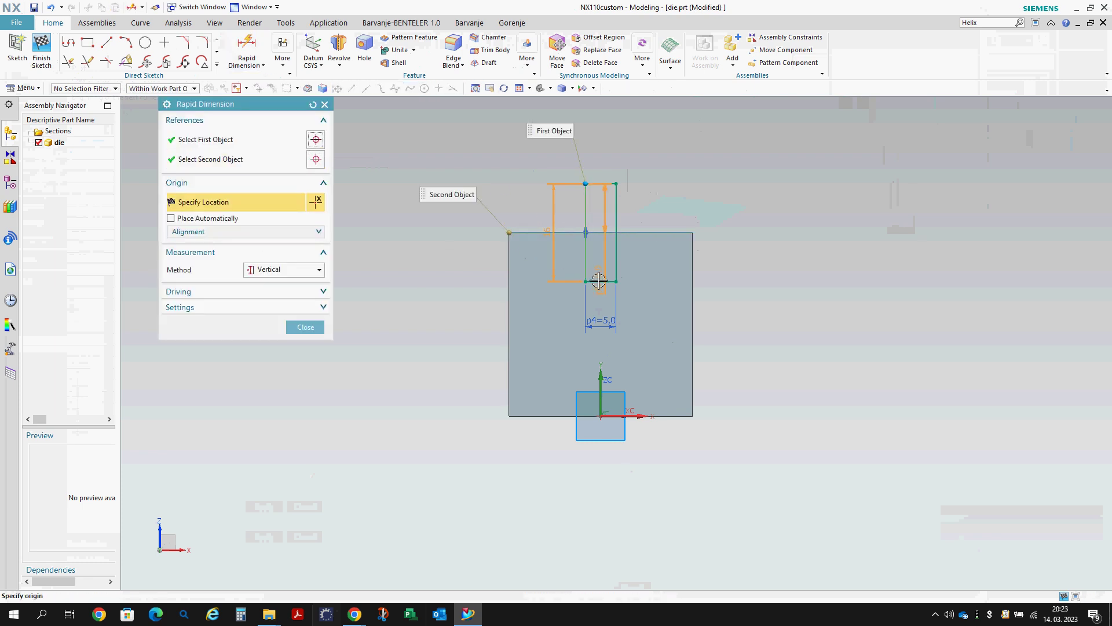
pyautogui.press('Escape')
# - Dimension the rectangle's bottom edge vertically at 10 mm below the block's top edge and finish the sketch
pyautogui.click(246, 51)
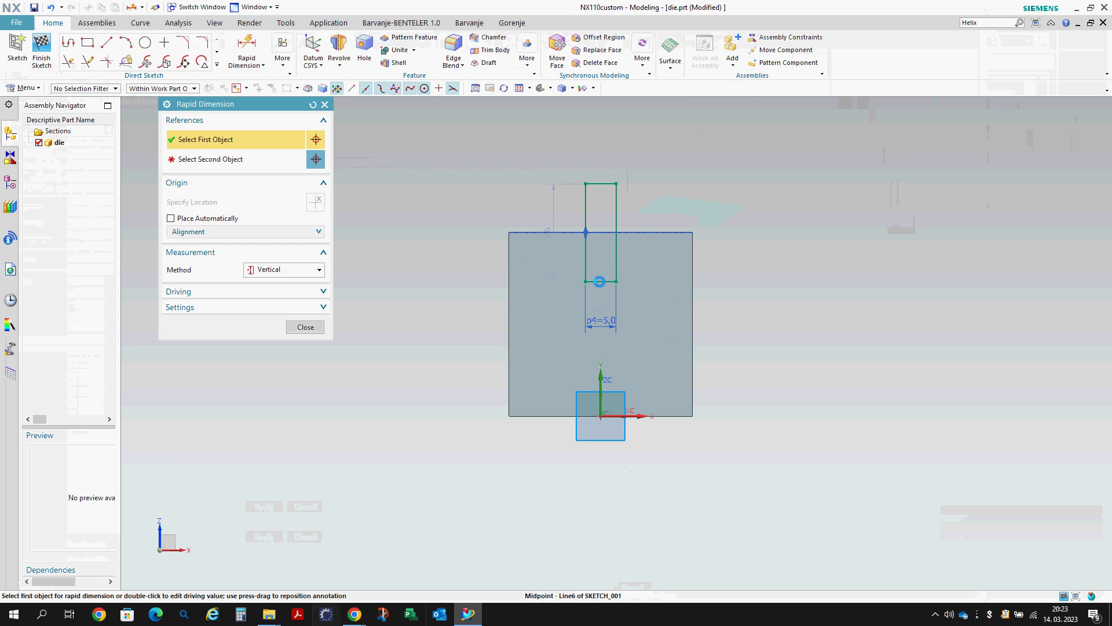
pyautogui.click(600, 283)
pyautogui.click(601, 233)
pyautogui.click(450, 354)
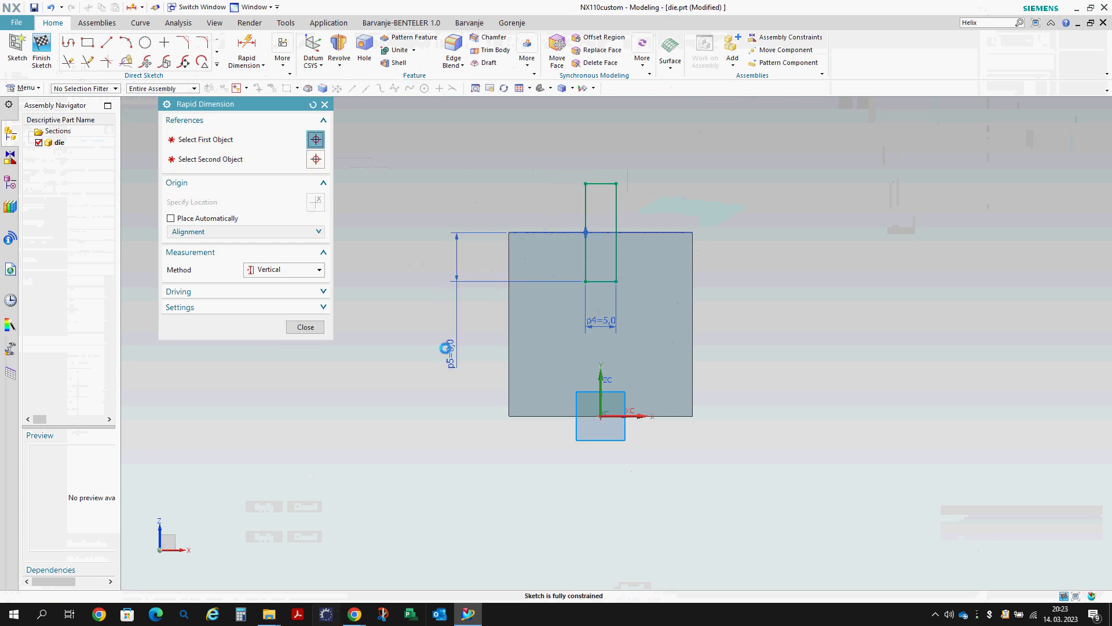
pyautogui.write('10')
pyautogui.press('Return')
pyautogui.rightClick(748, 177)
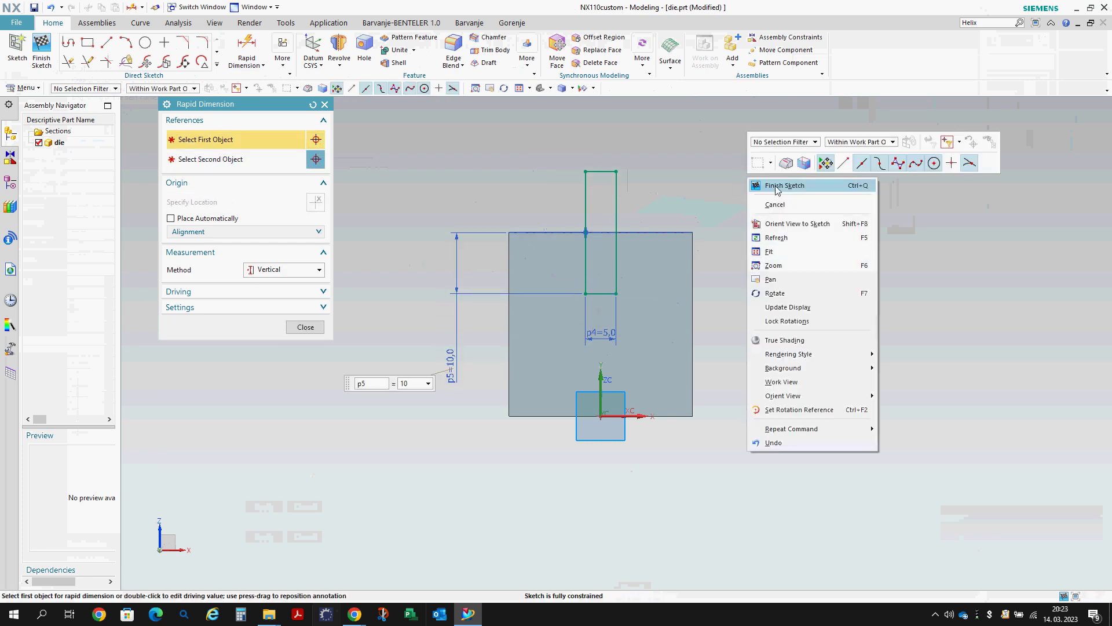
pyautogui.click(764, 181)
# - Extrude the narrow rectangle with a symmetric value of 100 mm and Subtract it to cut a slot along the block's top
pyautogui.click(617, 208)
pyautogui.press('Home')
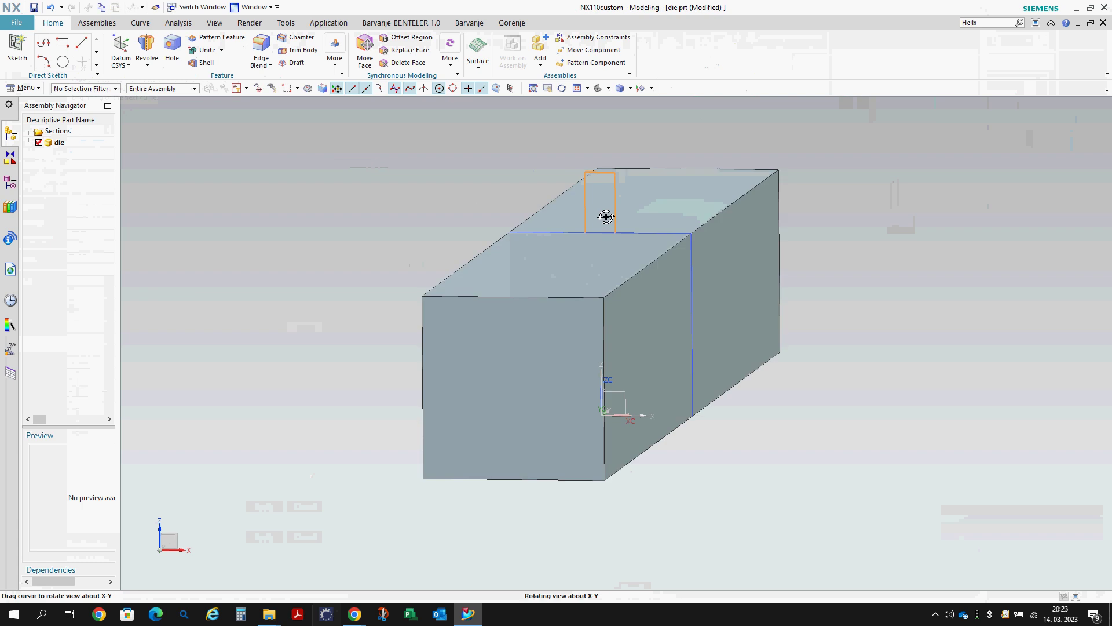
pyautogui.press('x')
pyautogui.scroll(-3, 672, 294)
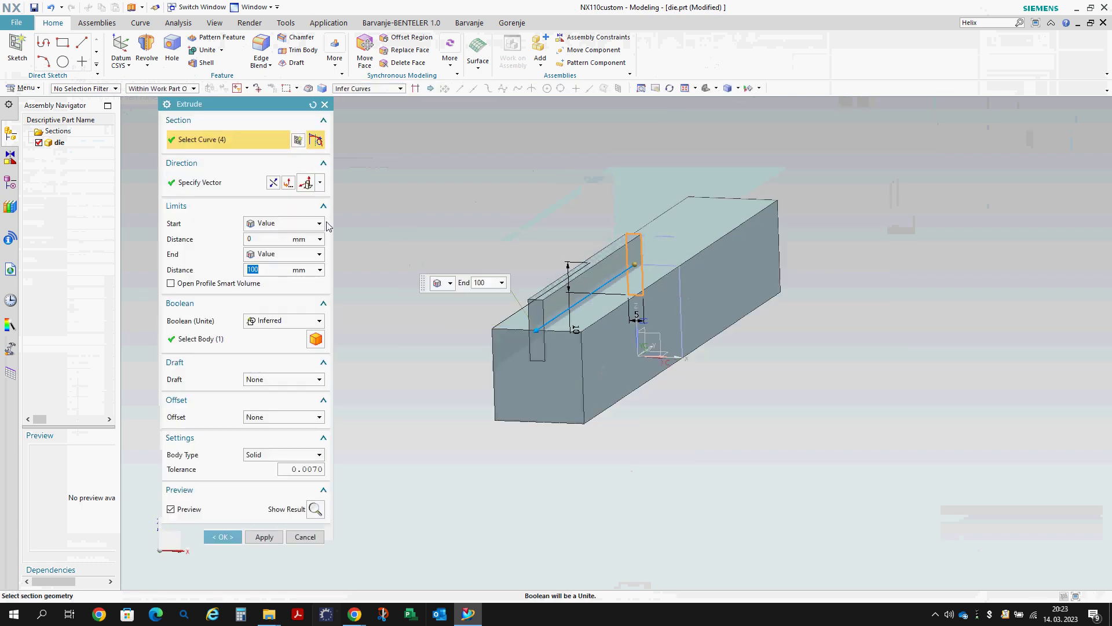
pyautogui.click(284, 223)
pyautogui.click(272, 248)
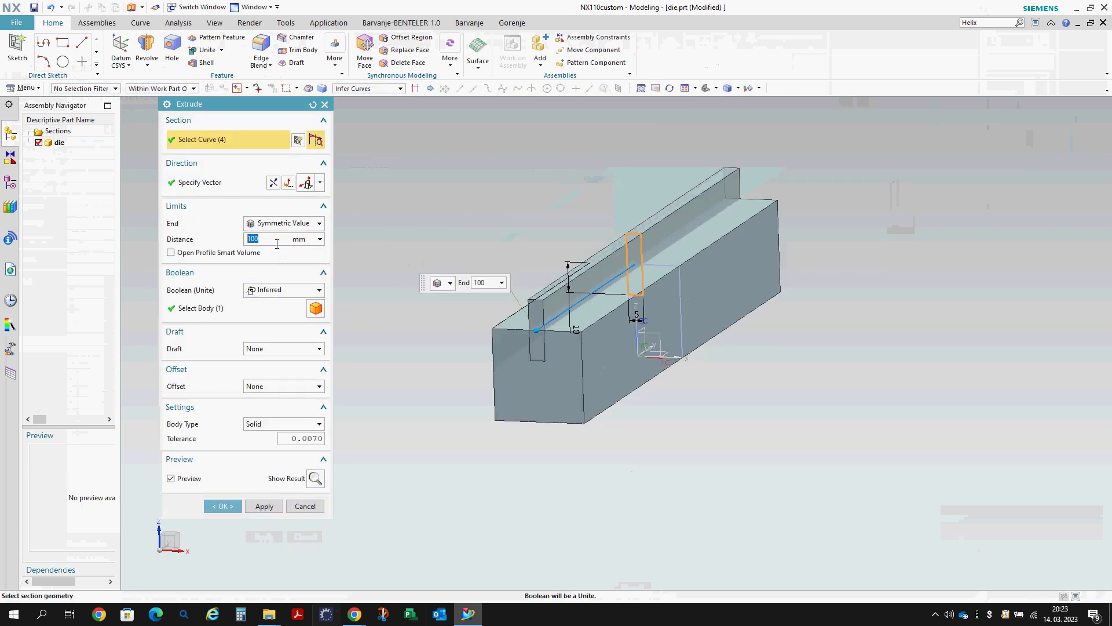
pyautogui.click(274, 291)
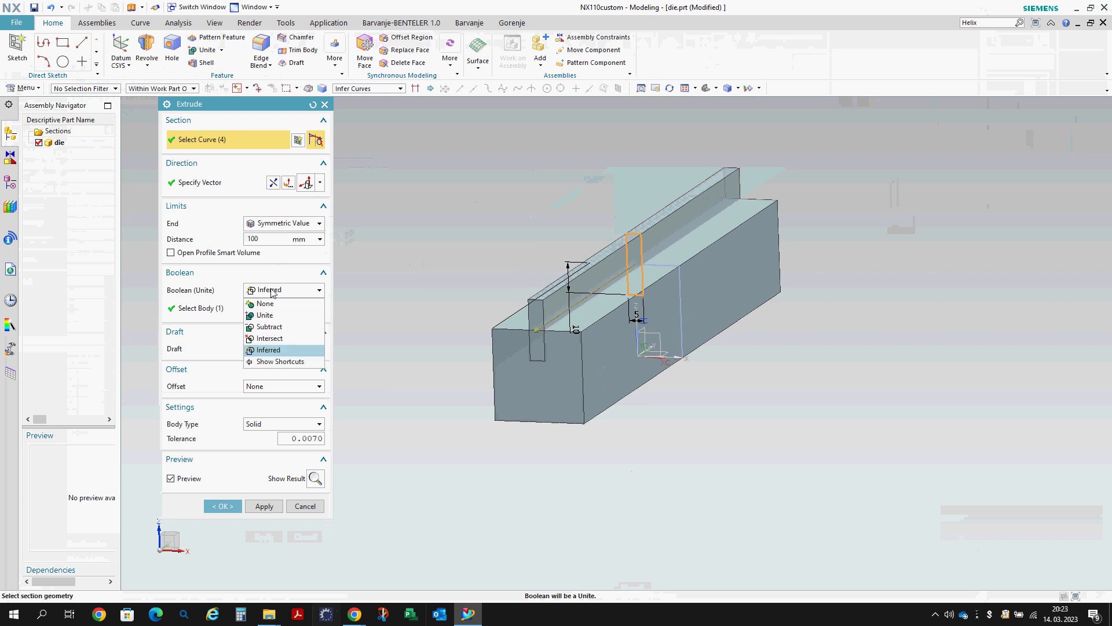
pyautogui.click(273, 325)
pyautogui.middleClick(482, 237)
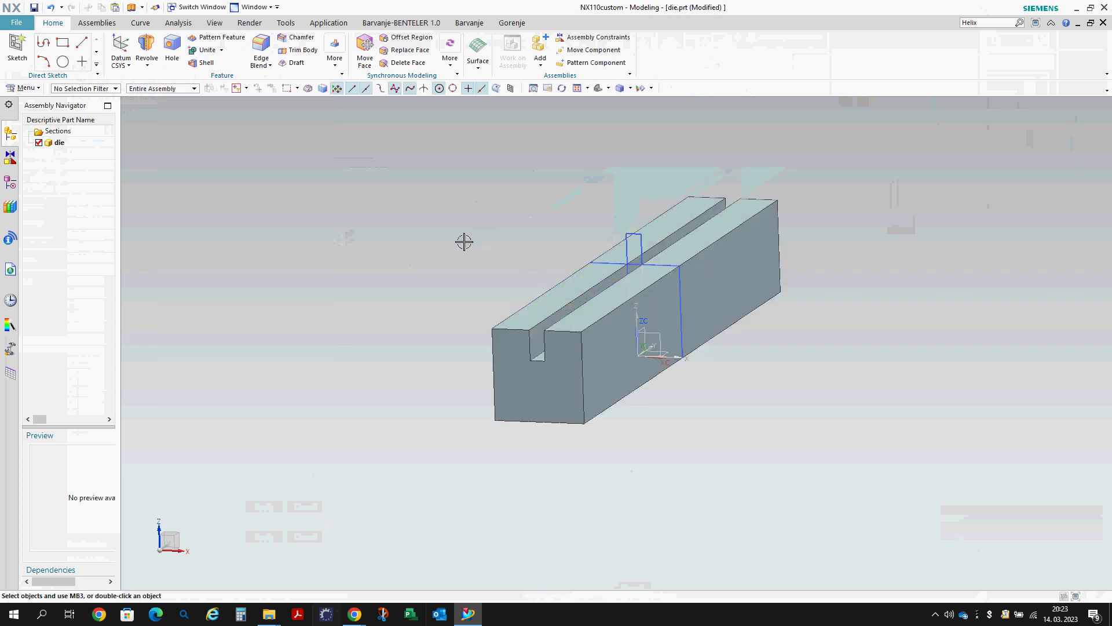
# - Set up an Offset and Angle chamfer of 10 mm and 45 degrees on the slot's upper edge on the negative X side
pyautogui.click(298, 37)
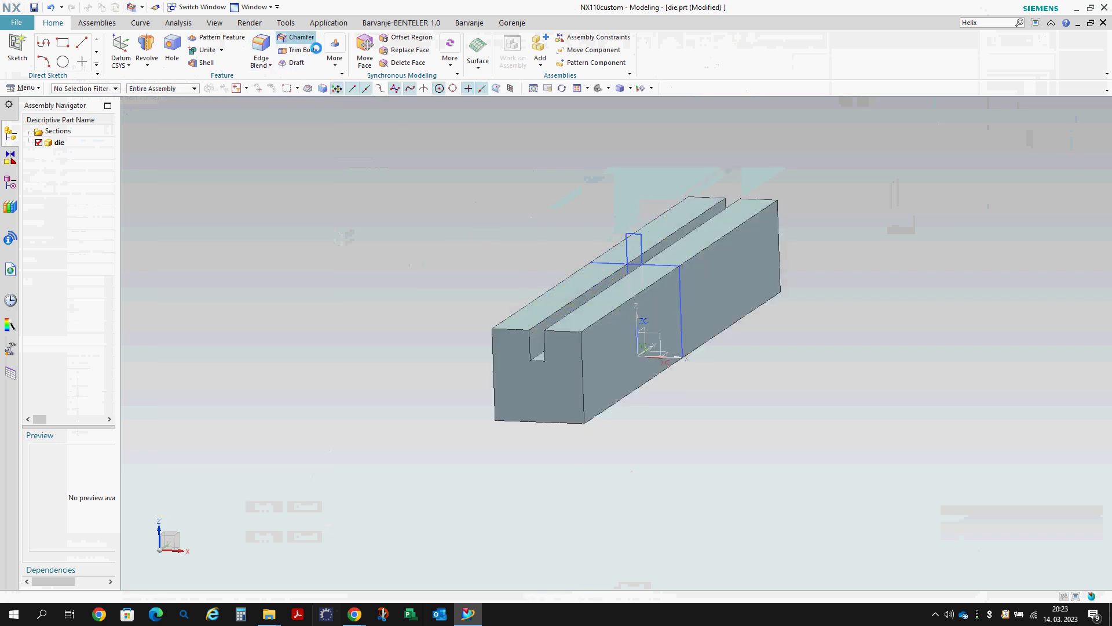
pyautogui.click(276, 182)
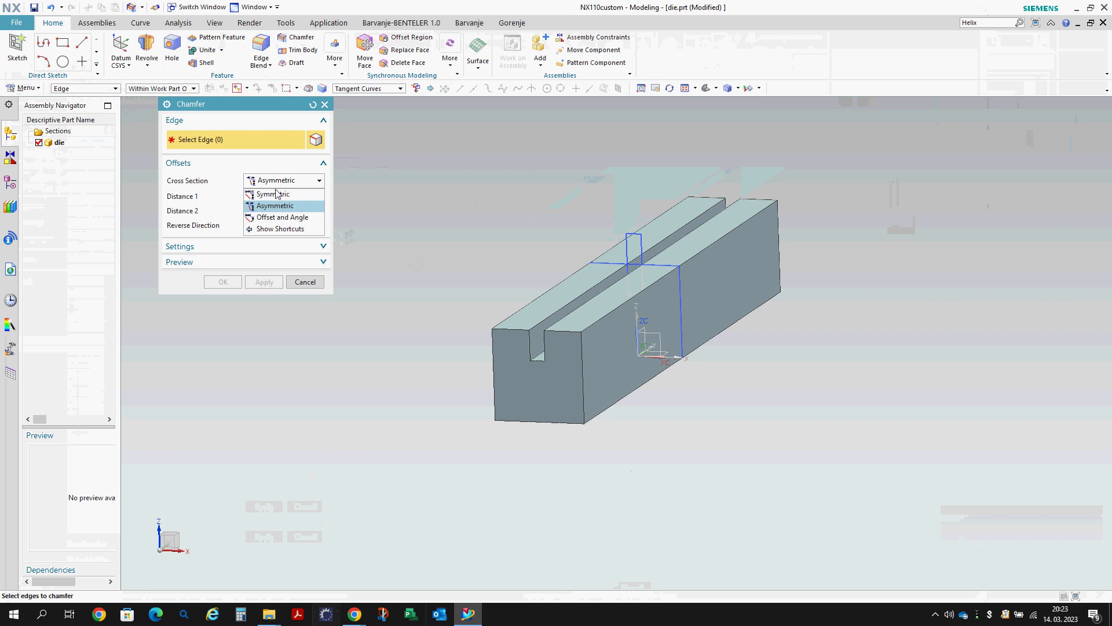
pyautogui.click(275, 194)
pyautogui.click(278, 188)
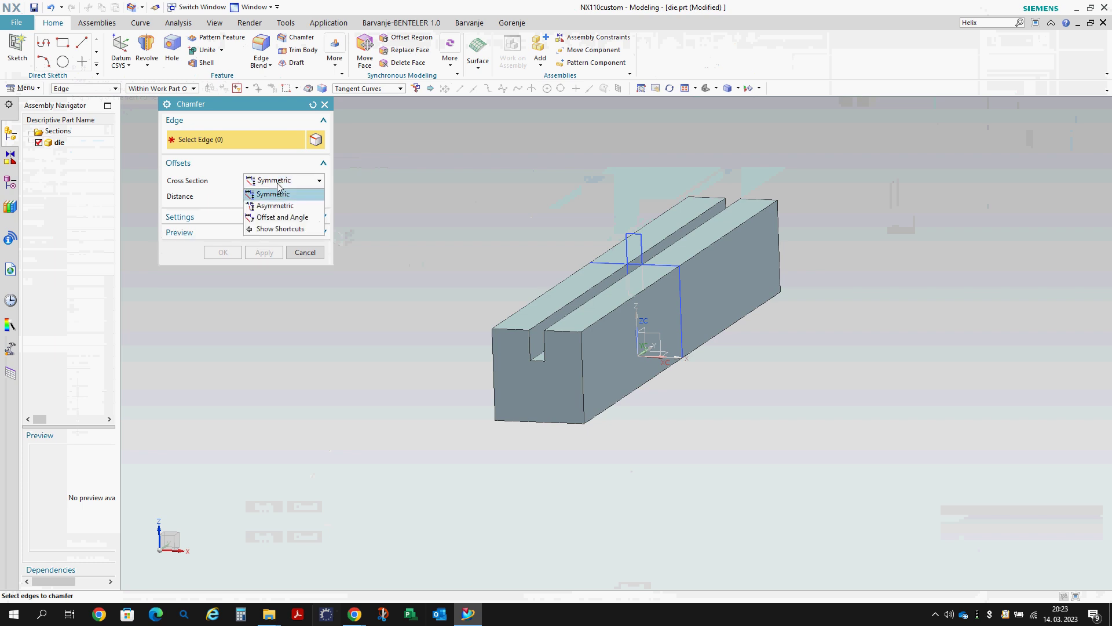
pyautogui.click(282, 212)
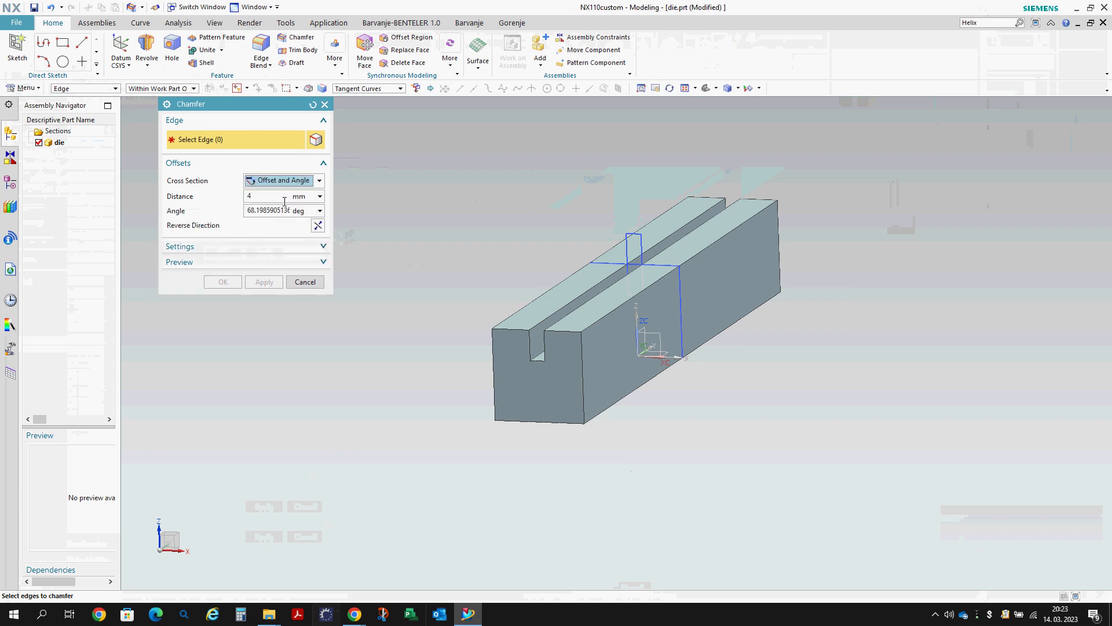
pyautogui.click(248, 197)
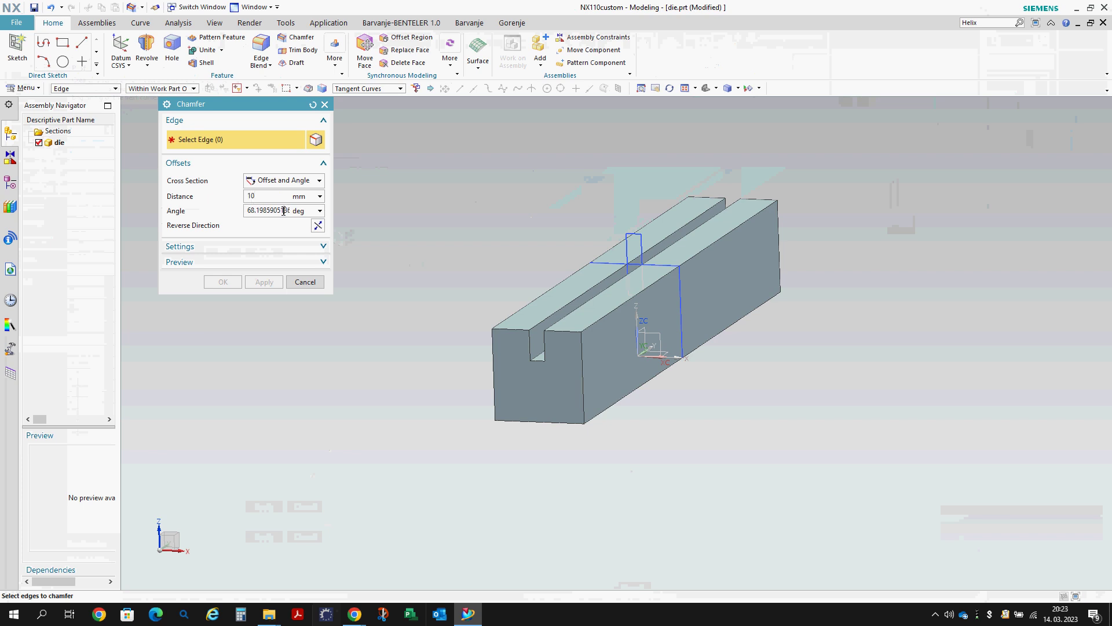
pyautogui.click(544, 320)
pyautogui.hotkey('ctrl', 'alt', 'f')
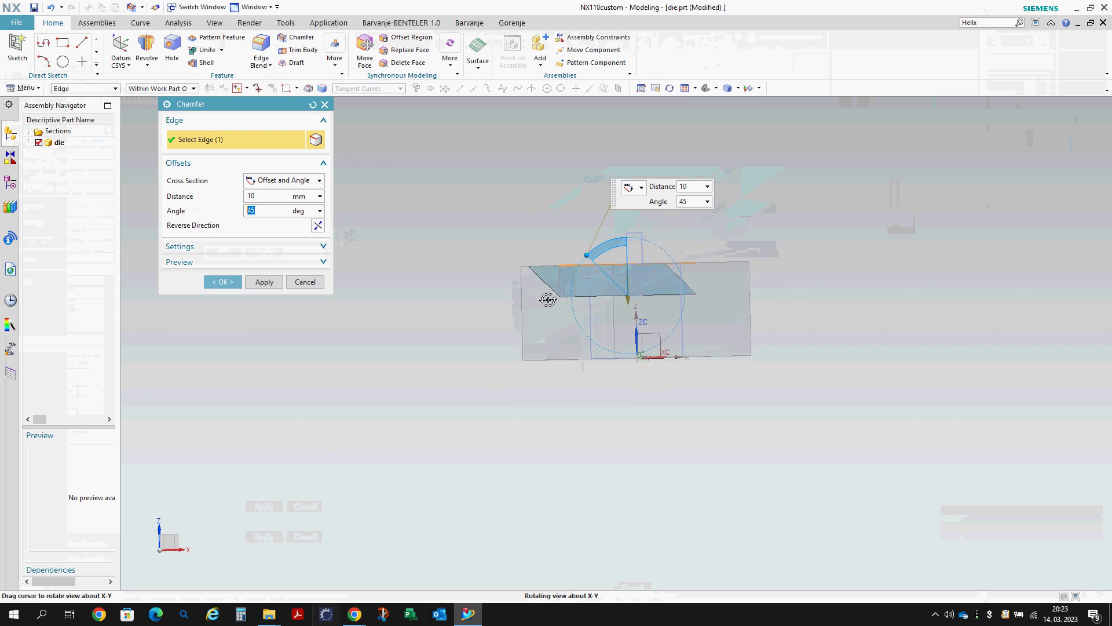
# - Set the chamfer's distance to 8 mm and angle to 50 degrees, reverse its direction and create it
pyautogui.click(264, 195)
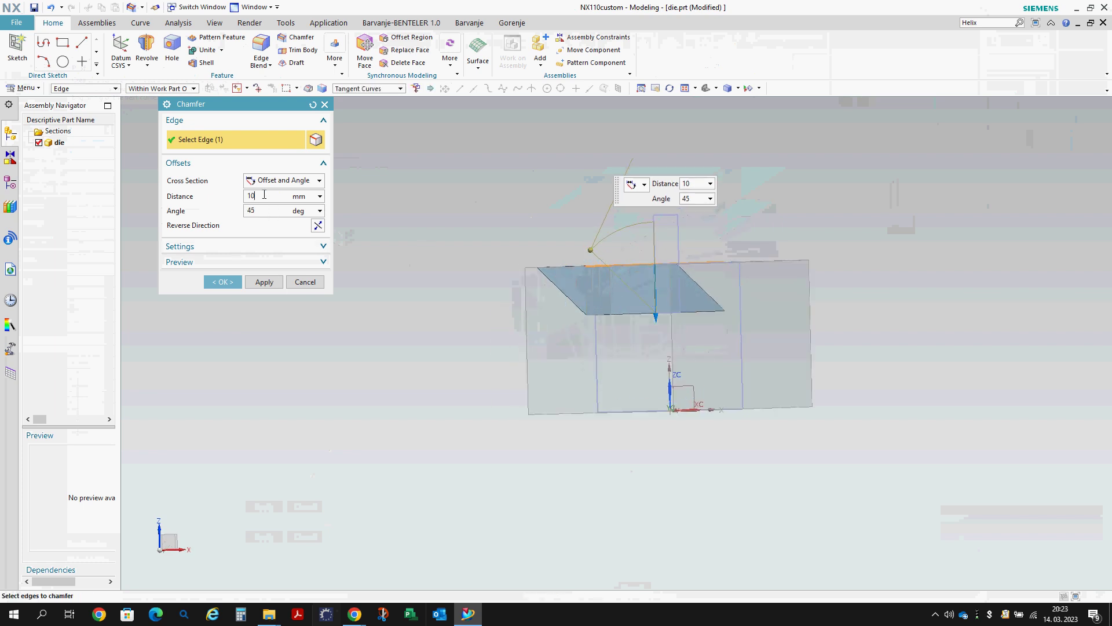
pyautogui.write('8')
pyautogui.press('Return')
pyautogui.click(250, 210)
pyautogui.write('50')
pyautogui.press('Return')
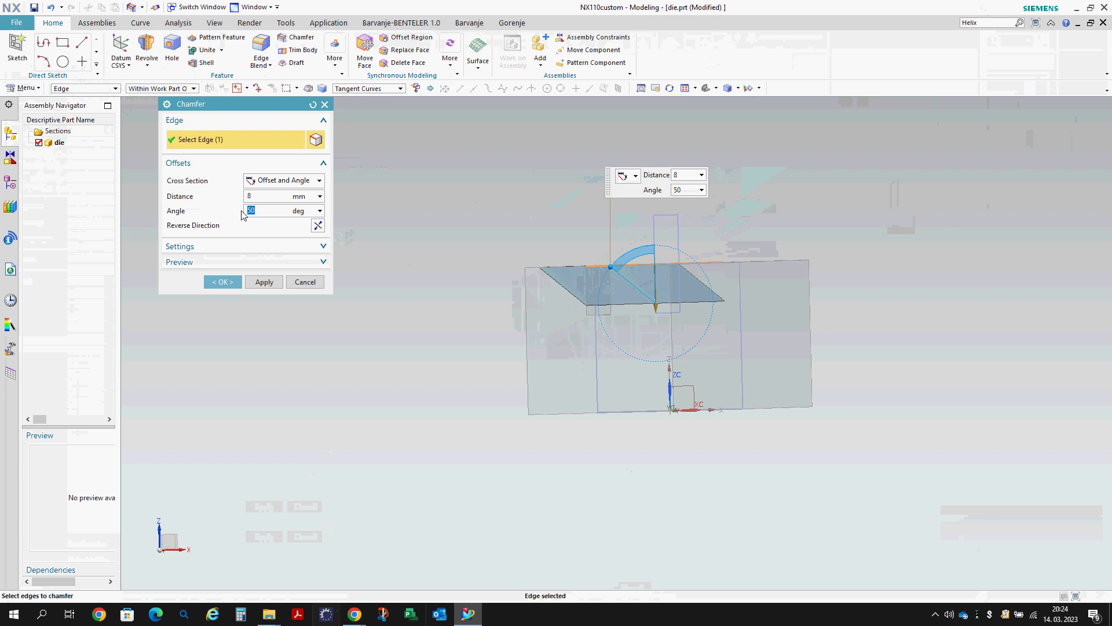
pyautogui.click(318, 226)
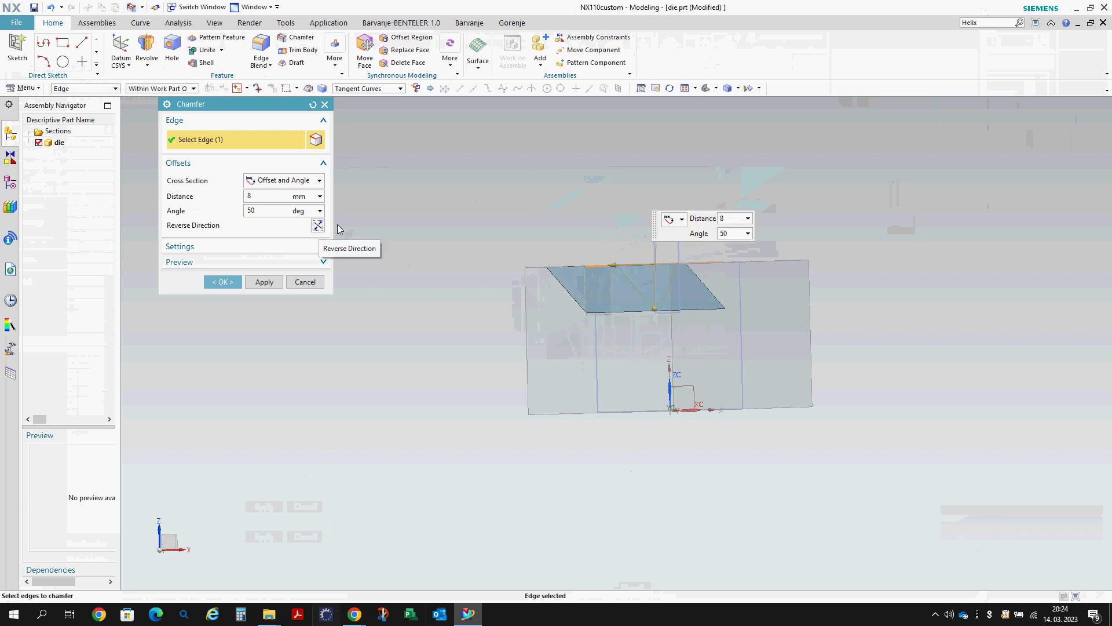
pyautogui.moveTo(593, 249); pyautogui.dragTo(600, 251, button='middle')
pyautogui.middleClick(599, 250)
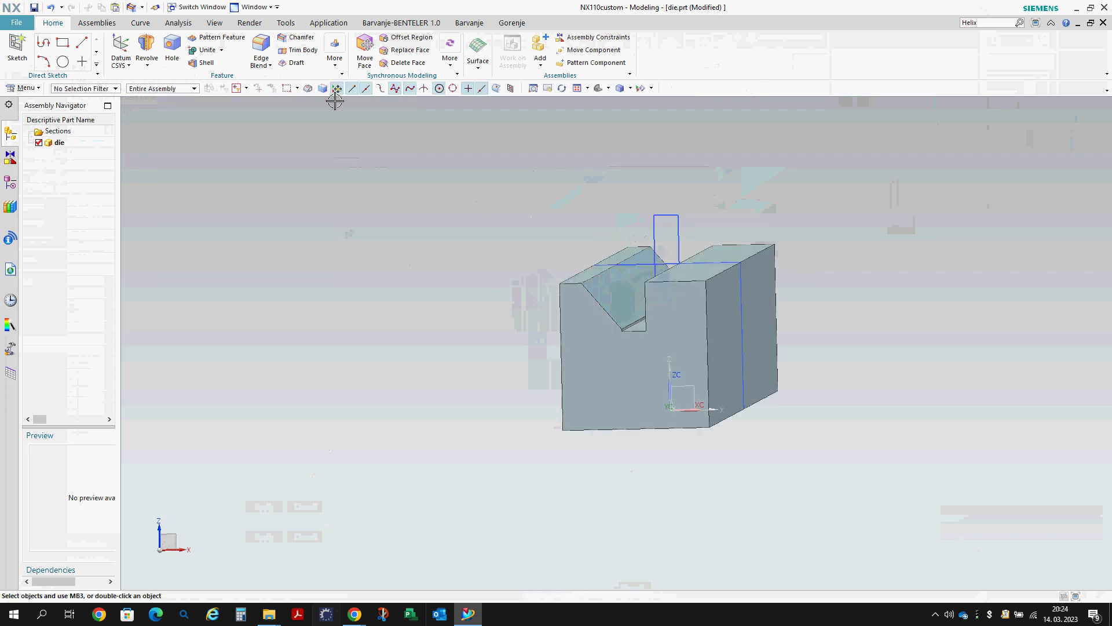
# - Chamfer the slot's opposite upper edge with an 8 mm offset at 50 degrees in the reversed direction
pyautogui.click(297, 37)
pyautogui.moveTo(579, 238); pyautogui.dragTo(605, 243, button='middle')
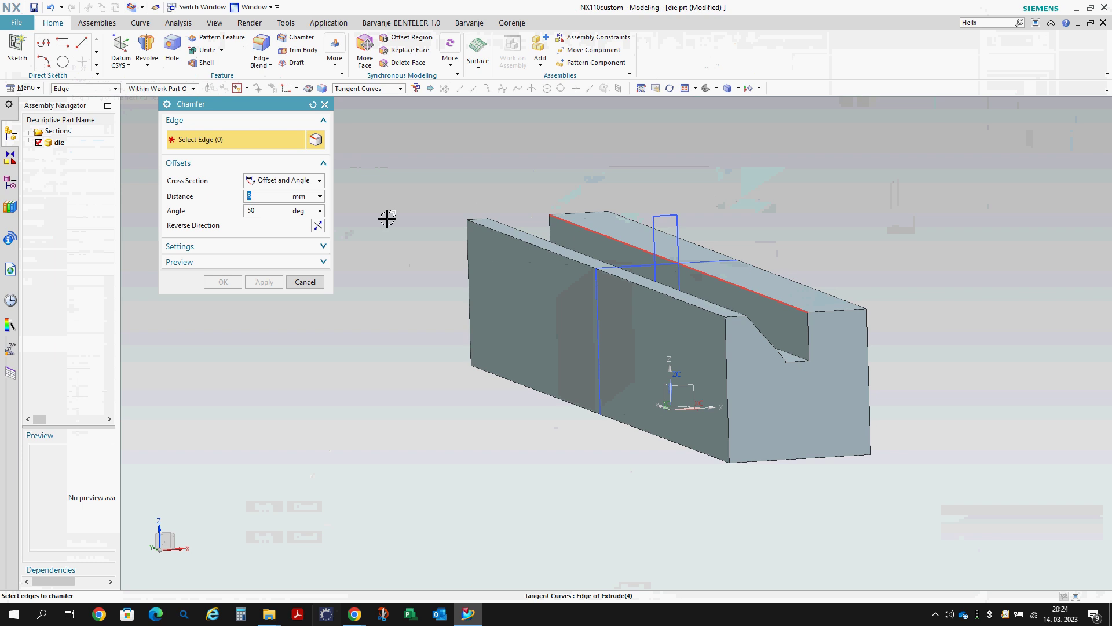
pyautogui.click(568, 222)
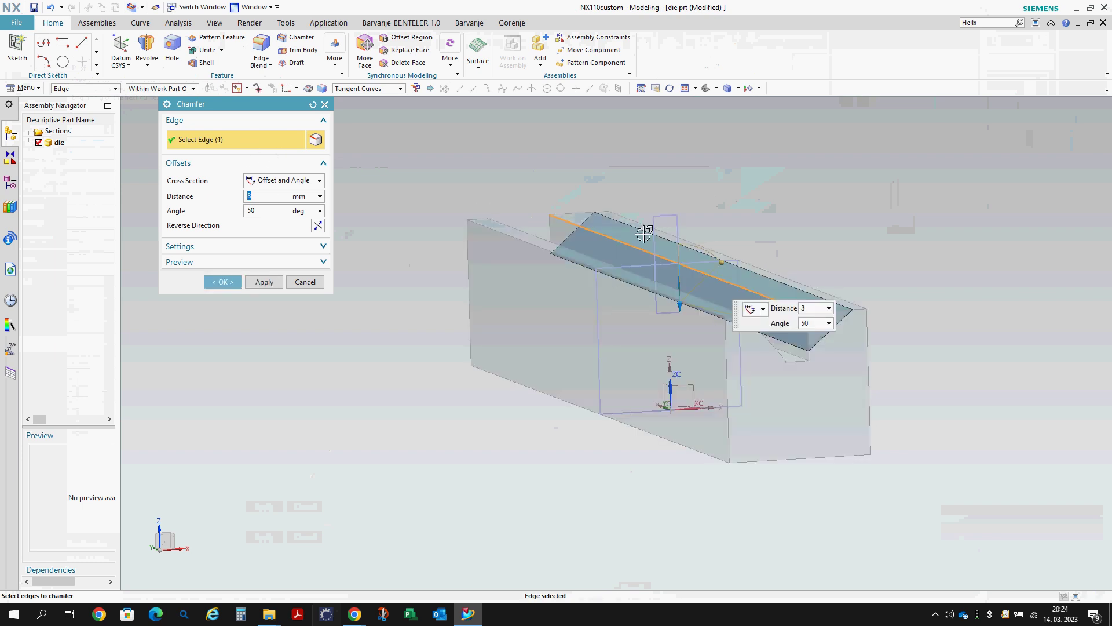
pyautogui.click(318, 225)
pyautogui.middleClick(579, 234)
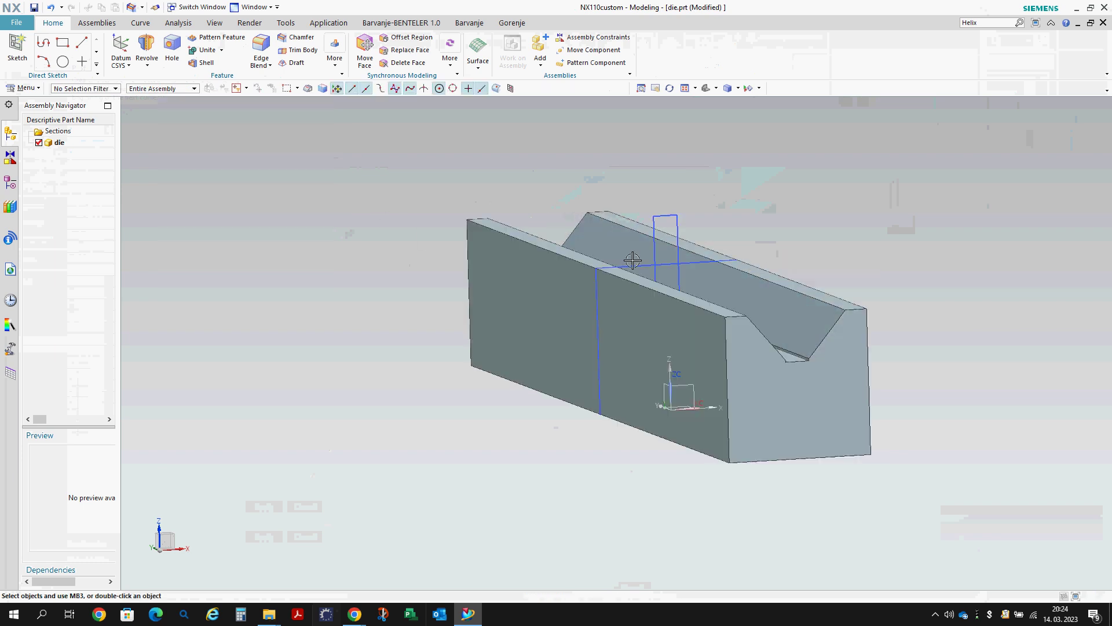
# - Edit the slot's Extrude cut in the die block and set its depth dimension to 15 mm
pyautogui.scroll(3, 799, 348)
pyautogui.doubleClick(826, 369)
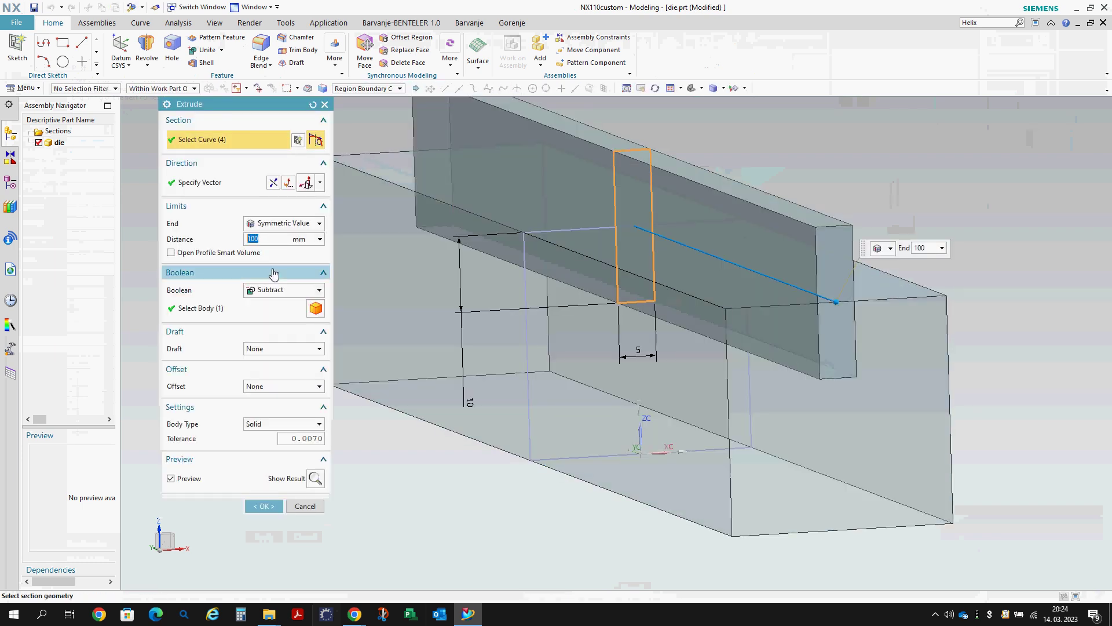
pyautogui.click(463, 359)
pyautogui.write('15')
pyautogui.press('Return')
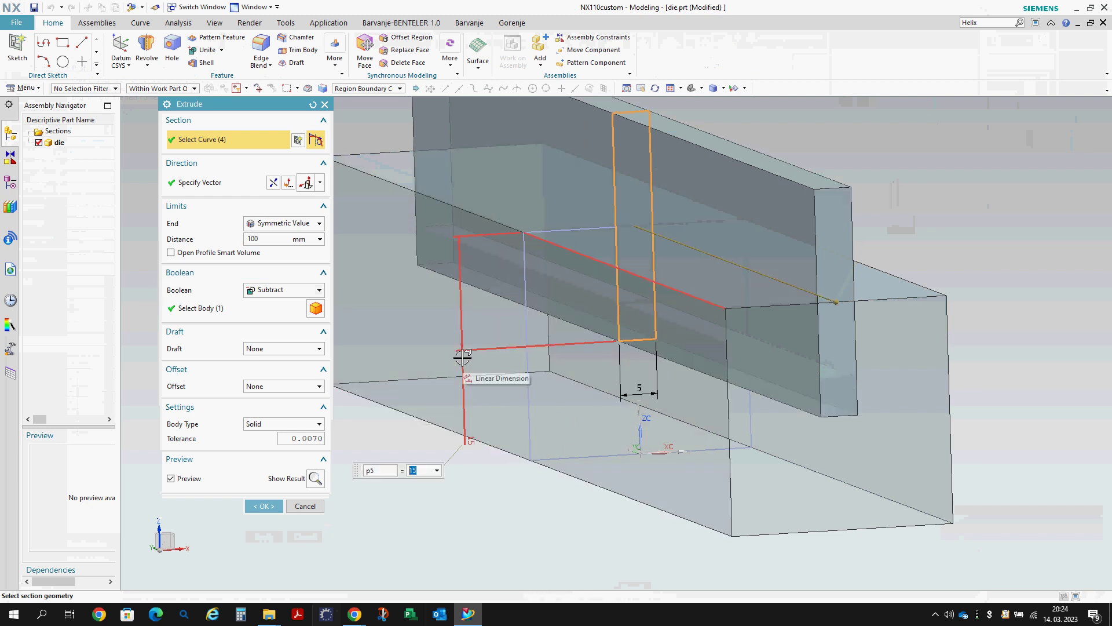
pyautogui.middleClick(570, 332)
pyautogui.scroll(-1, 584, 315)
pyautogui.moveTo(583, 315); pyautogui.dragTo(575, 308, button='middle')
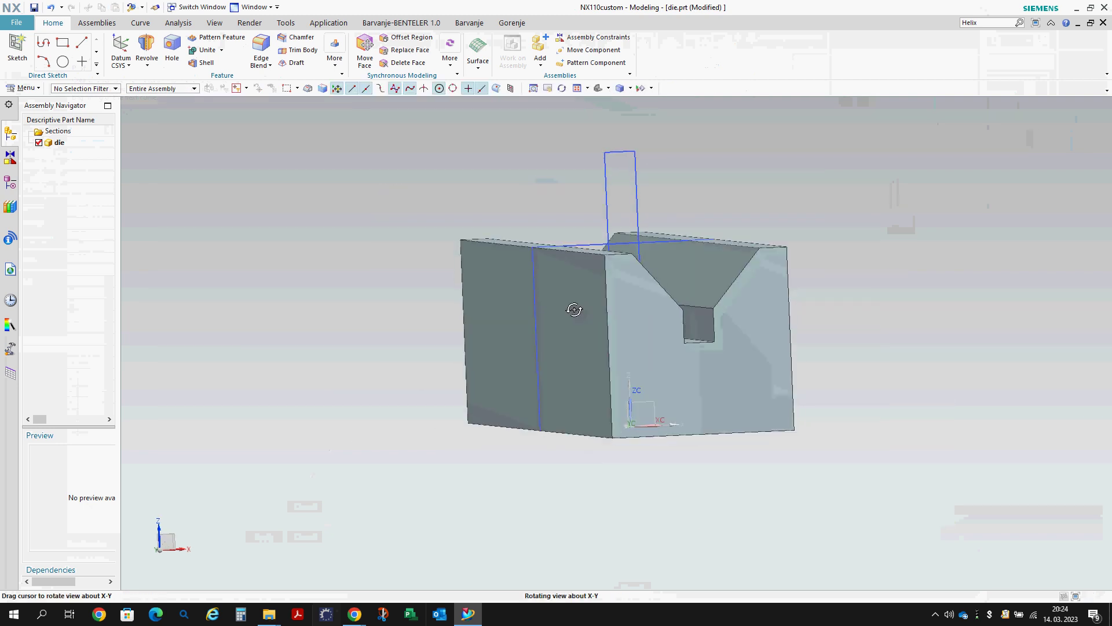
# - Reopen the slot's Extrude cut and set its depth dimension to 12 mm
pyautogui.scroll(1, 655, 310)
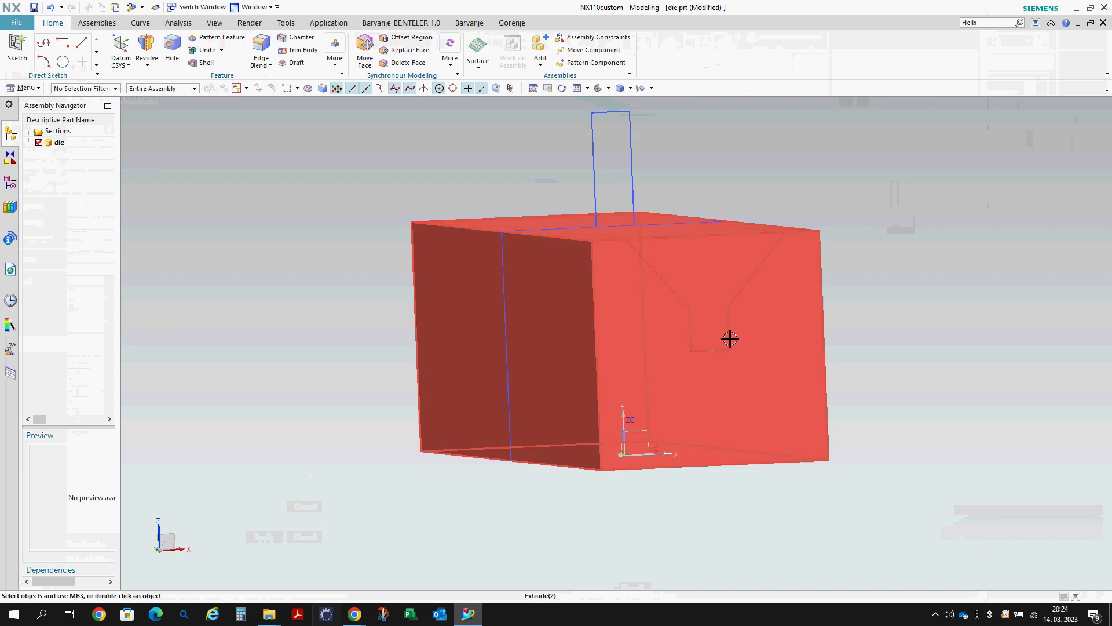
pyautogui.doubleClick(711, 338)
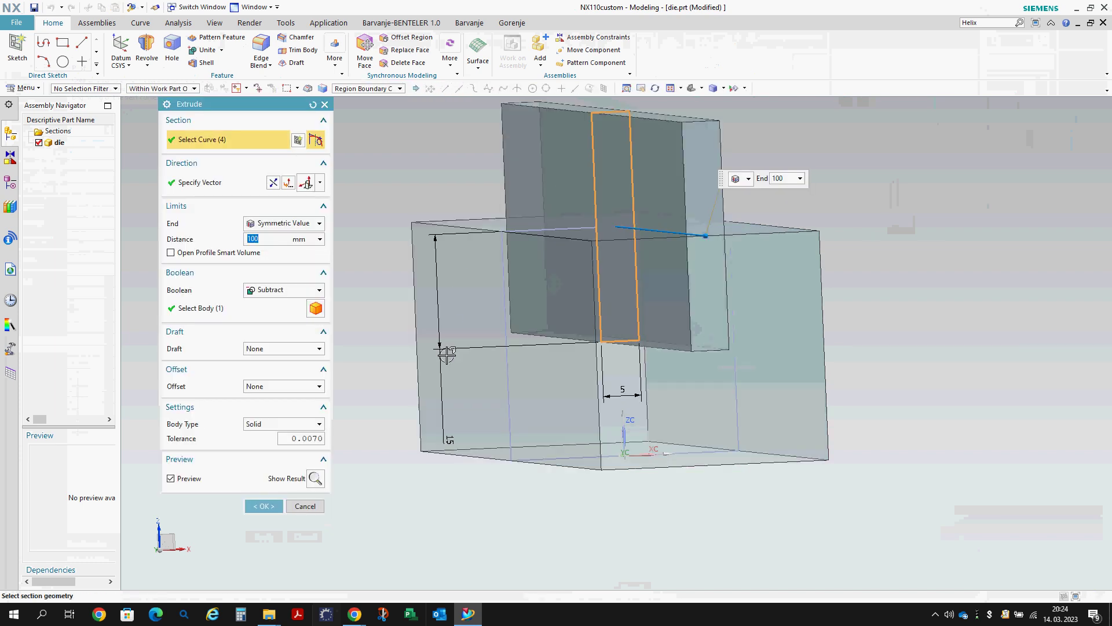
pyautogui.doubleClick(441, 357)
pyautogui.write('12')
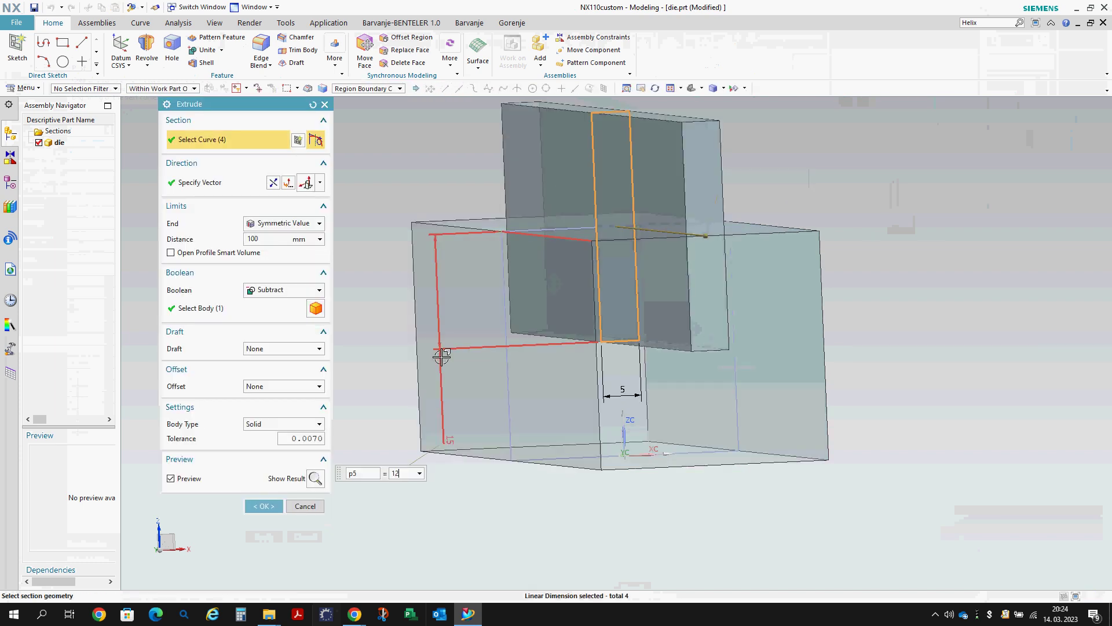
pyautogui.press('Return')
pyautogui.middleClick(457, 301)
pyautogui.moveTo(466, 255)
pyautogui.mouseDown(button='middle')
pyautogui.moveTo(451, 263)
pyautogui.moveTo(457, 253)
pyautogui.mouseUp(button='middle')
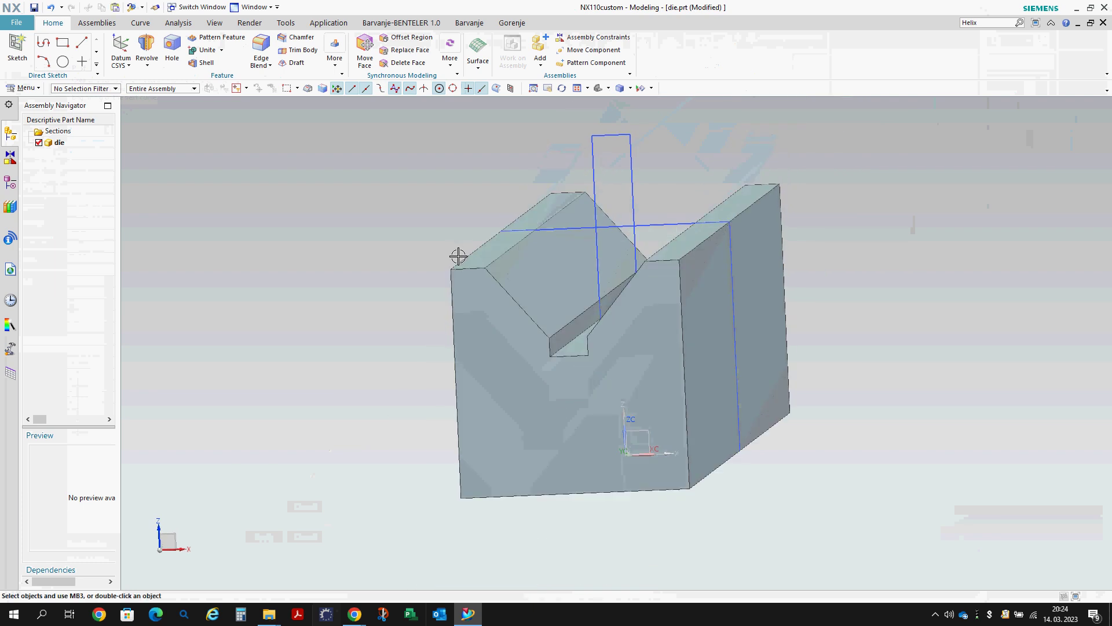
# - Check the groove profile in the front view and undo the last slot depth change
pyautogui.press('F7')
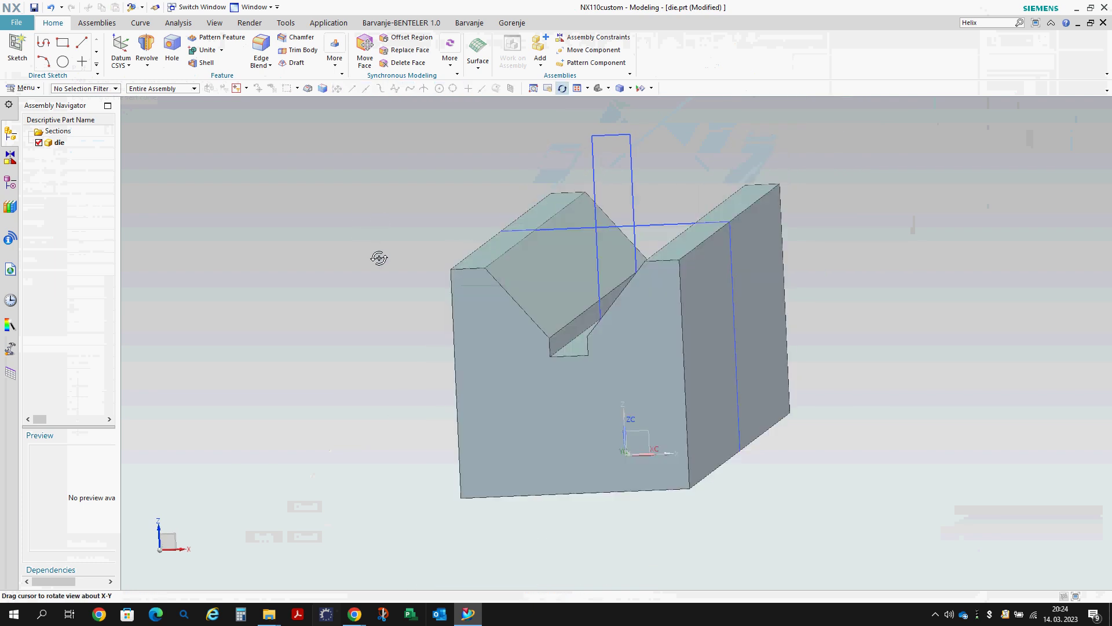
pyautogui.hotkey('ctrl', 'alt', 'f')
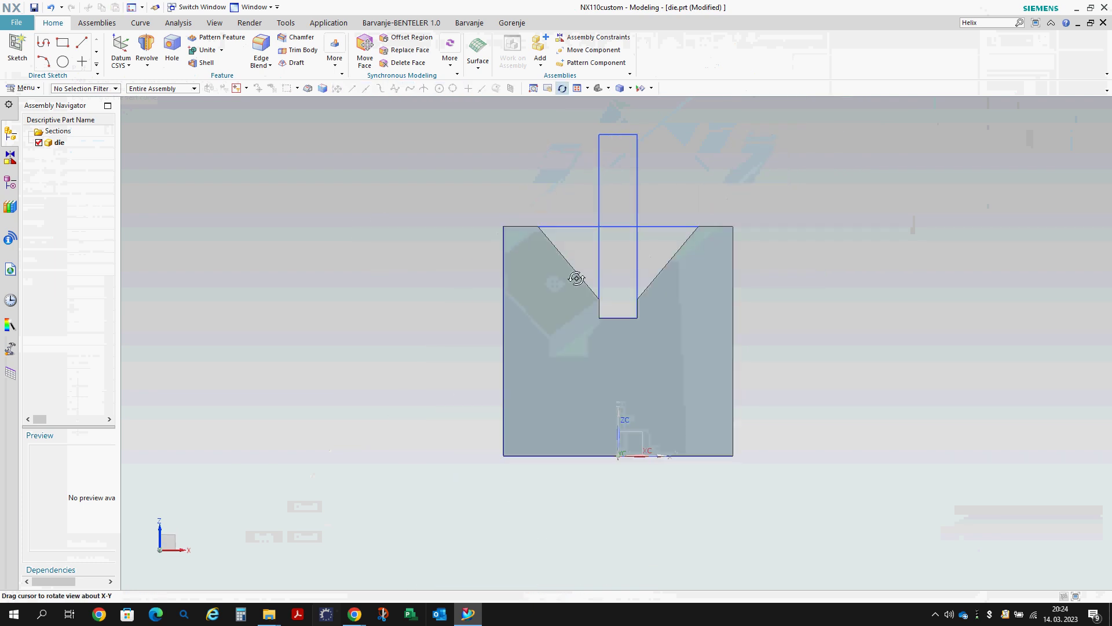
pyautogui.moveTo(601, 263)
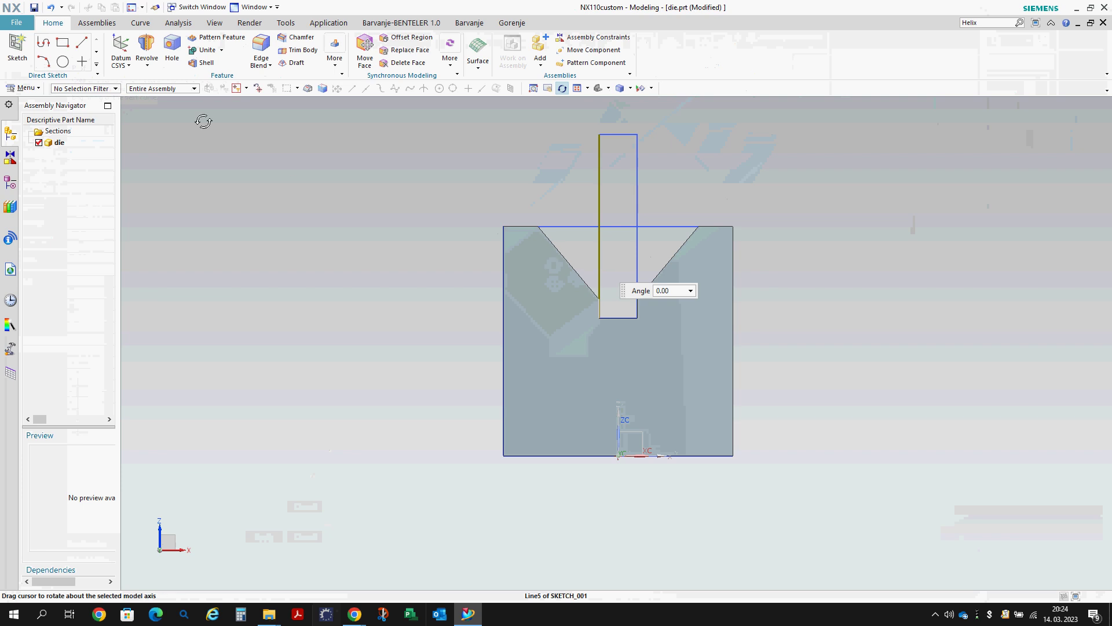
pyautogui.click(52, 8)
# - Refresh the display and save the die part
pyautogui.rightClick(398, 154)
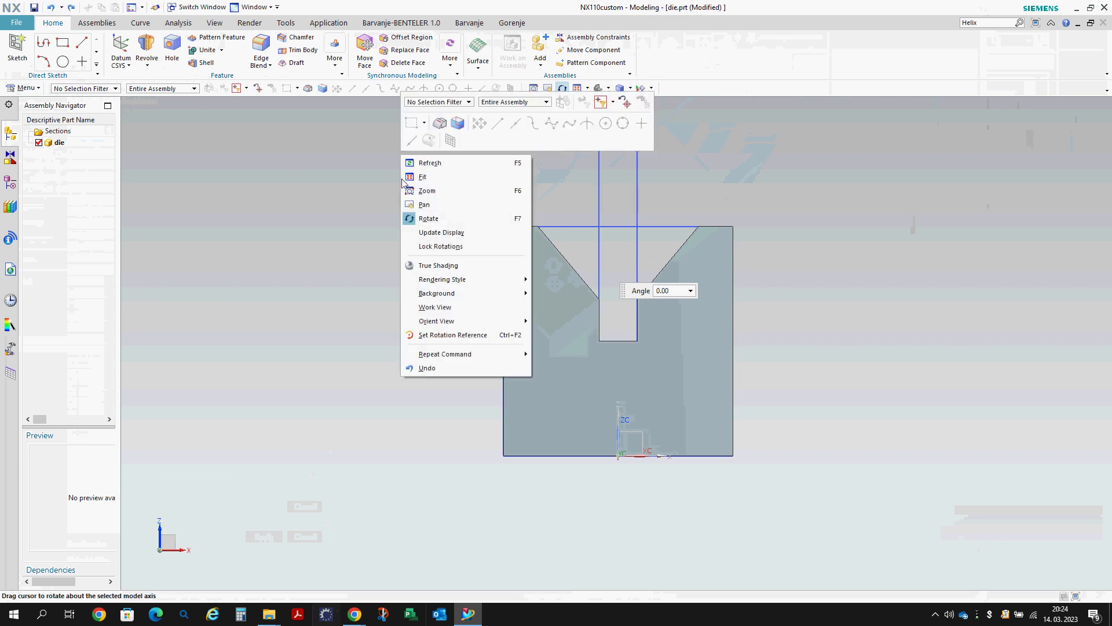
pyautogui.click(414, 162)
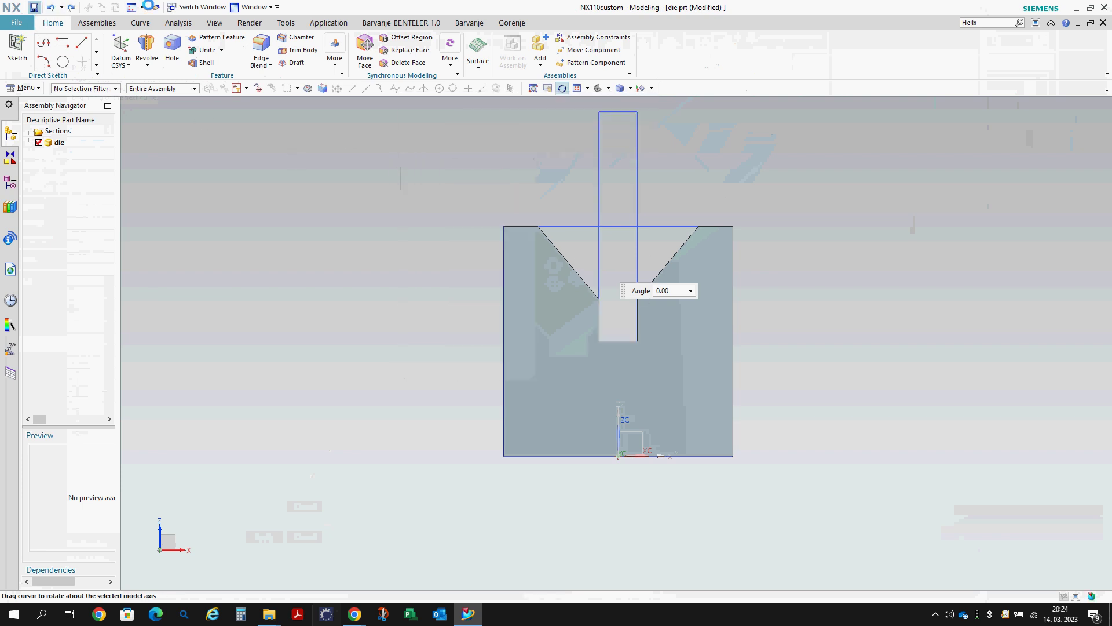
pyautogui.click(194, 6)
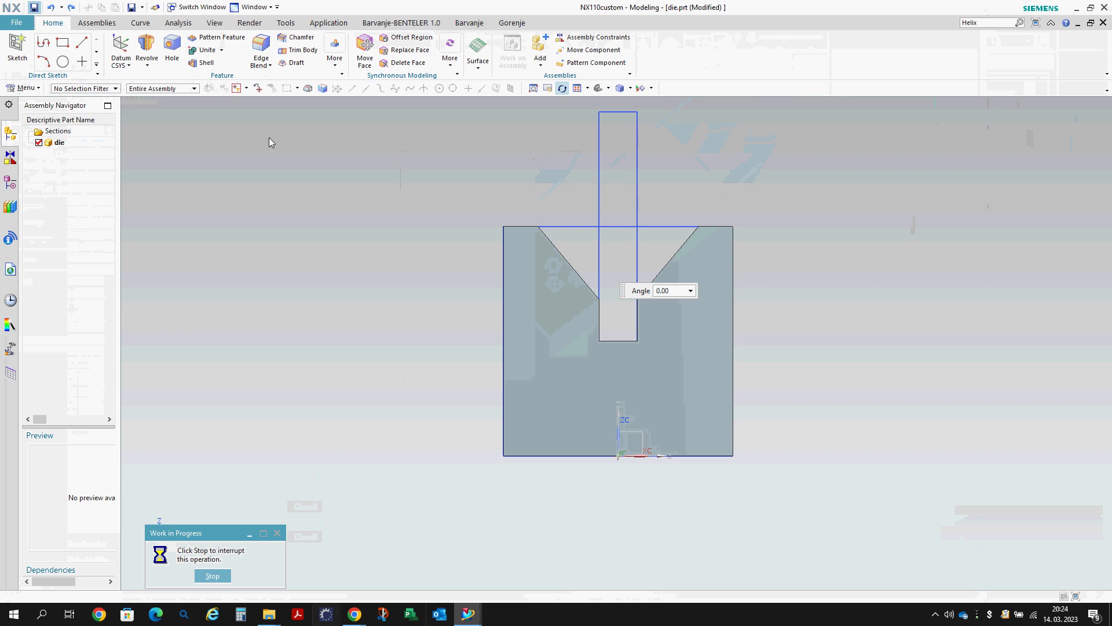
pyautogui.click(217, 179)
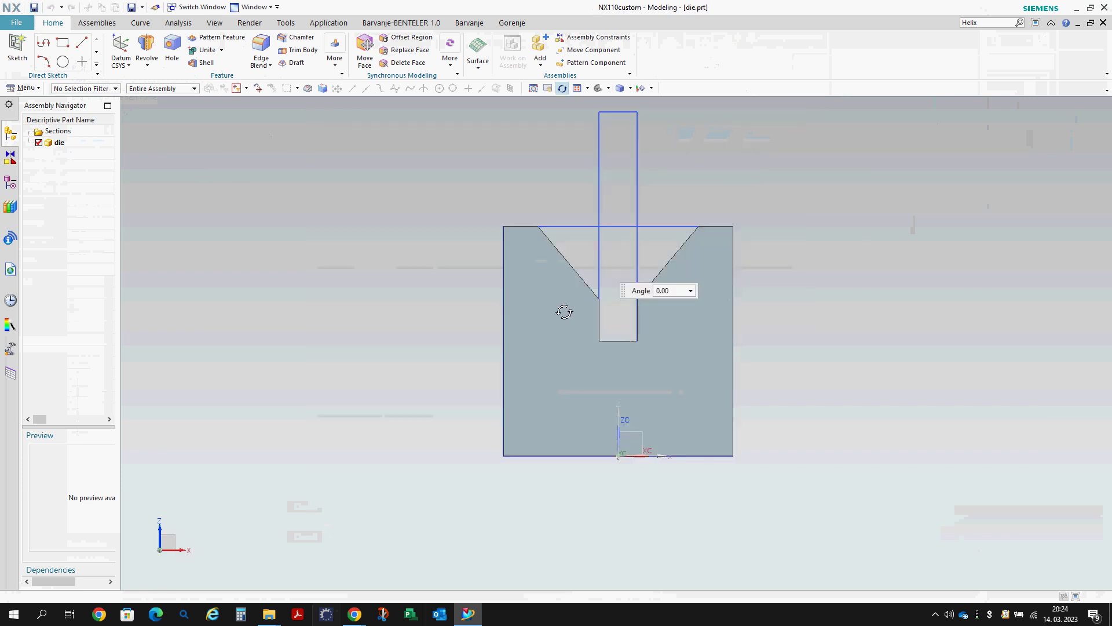
# - Change the die body's display color to dark green
pyautogui.moveTo(533, 314); pyautogui.dragTo(505, 359)
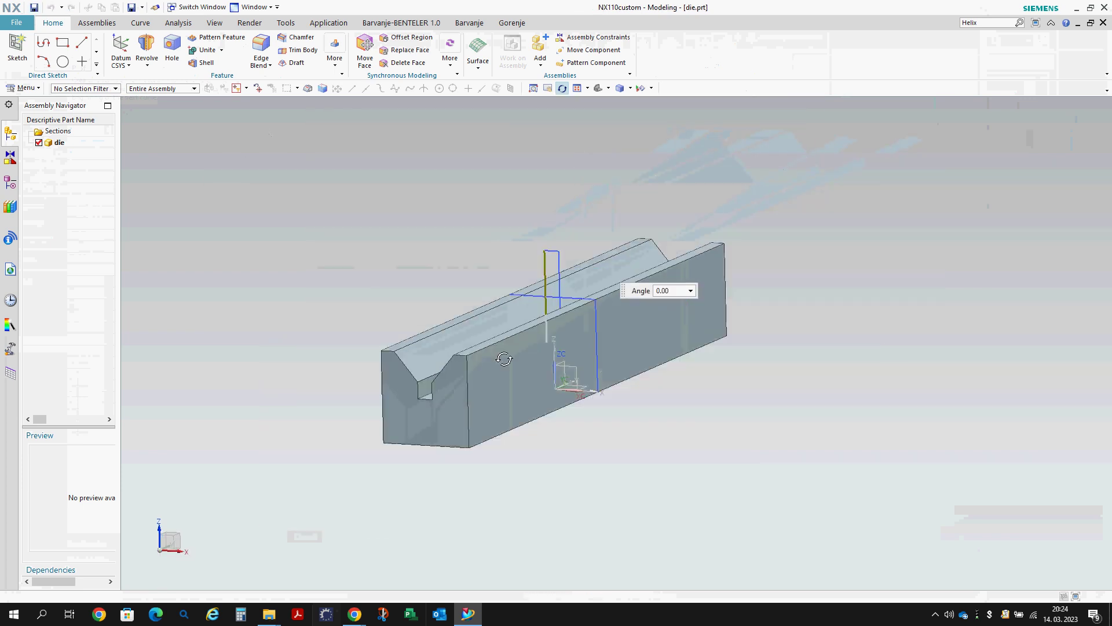
pyautogui.rightClick(435, 271)
pyautogui.click(300, 168)
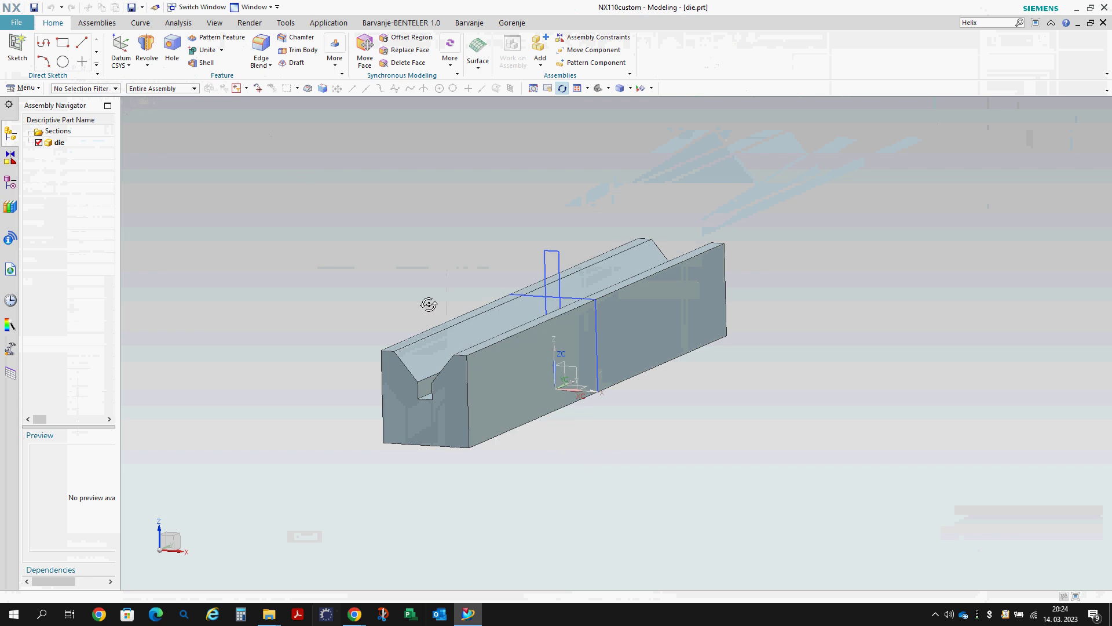
pyautogui.press('Escape')
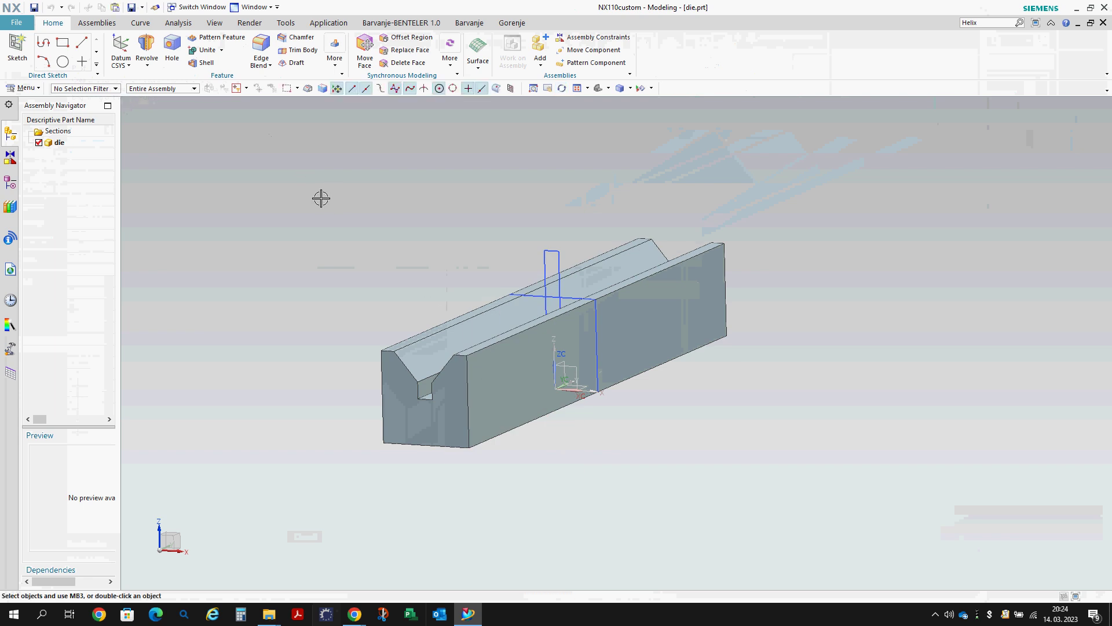
pyautogui.click(492, 364)
pyautogui.hotkey('ctrl', 'j')
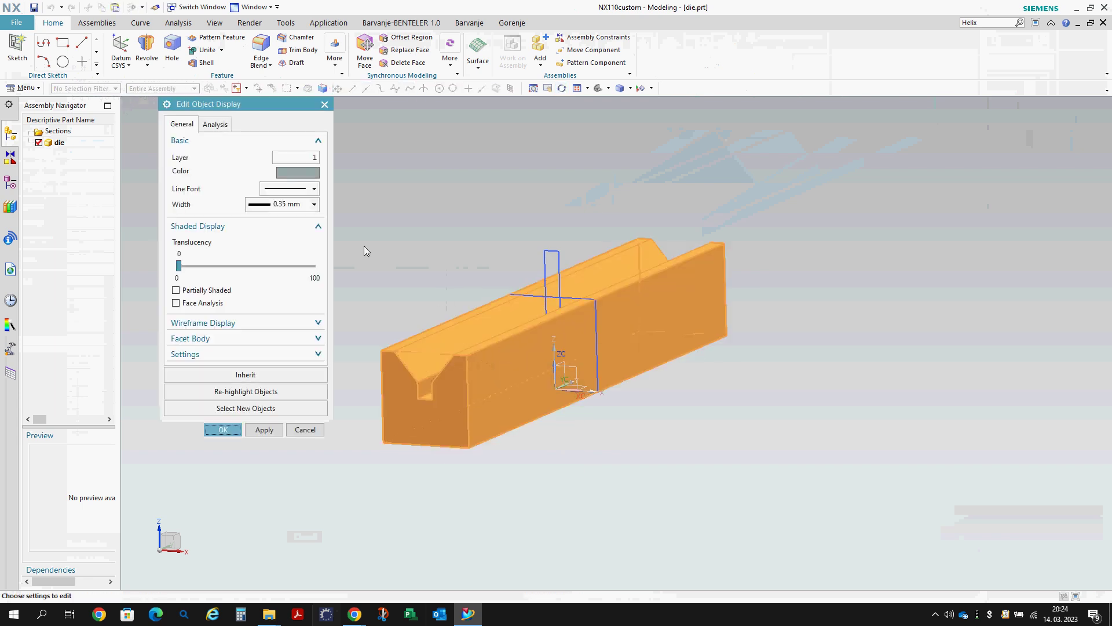
pyautogui.click(296, 173)
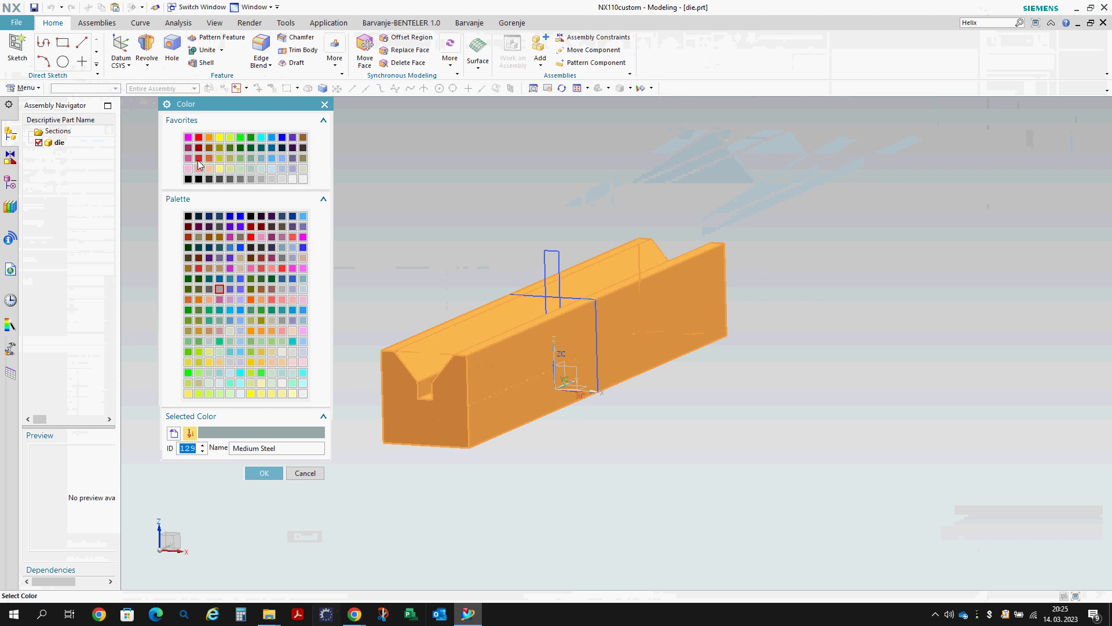
pyautogui.doubleClick(241, 149)
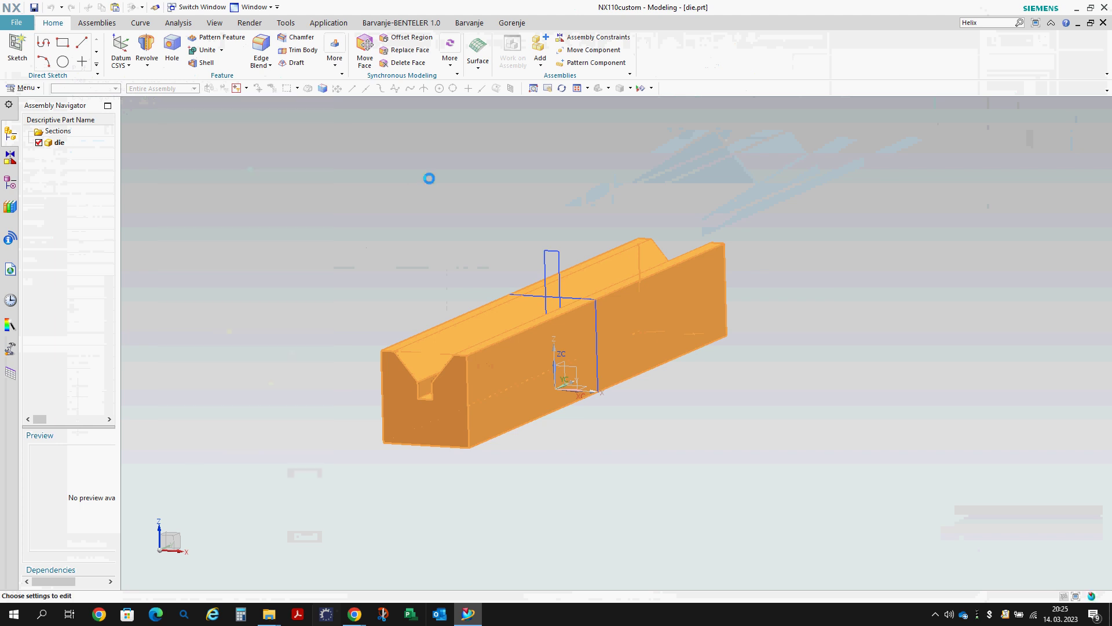
# - Switch to the press bending attachment assembly and add die.prt as a component positioned by assembly constraints
pyautogui.click(197, 7)
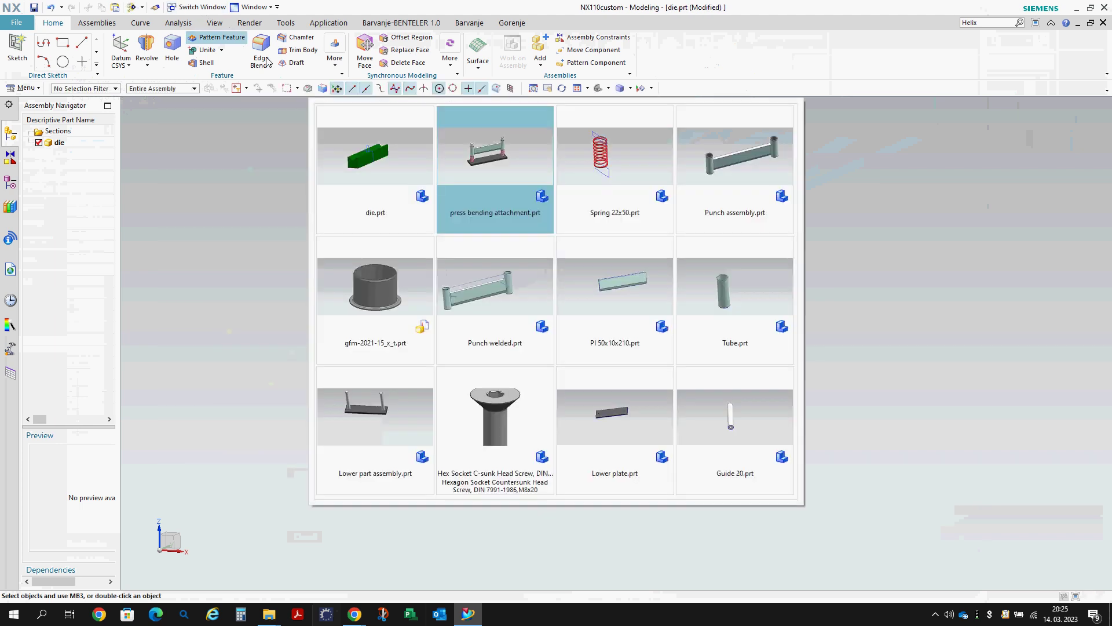
pyautogui.click(506, 147)
pyautogui.click(97, 23)
pyautogui.click(154, 49)
pyautogui.click(317, 416)
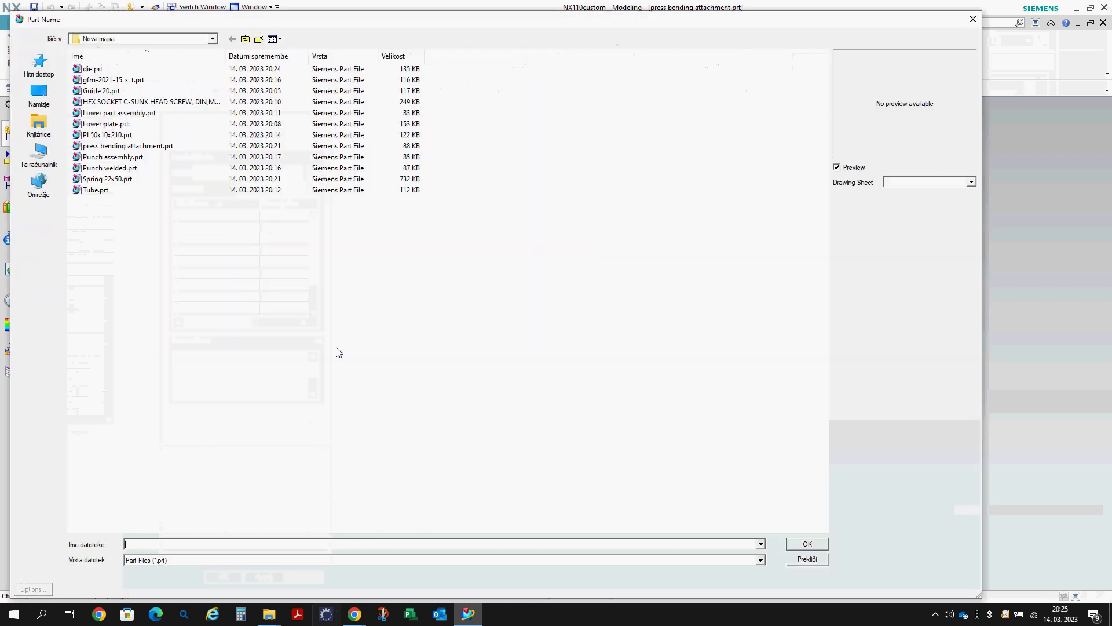
pyautogui.click(139, 71)
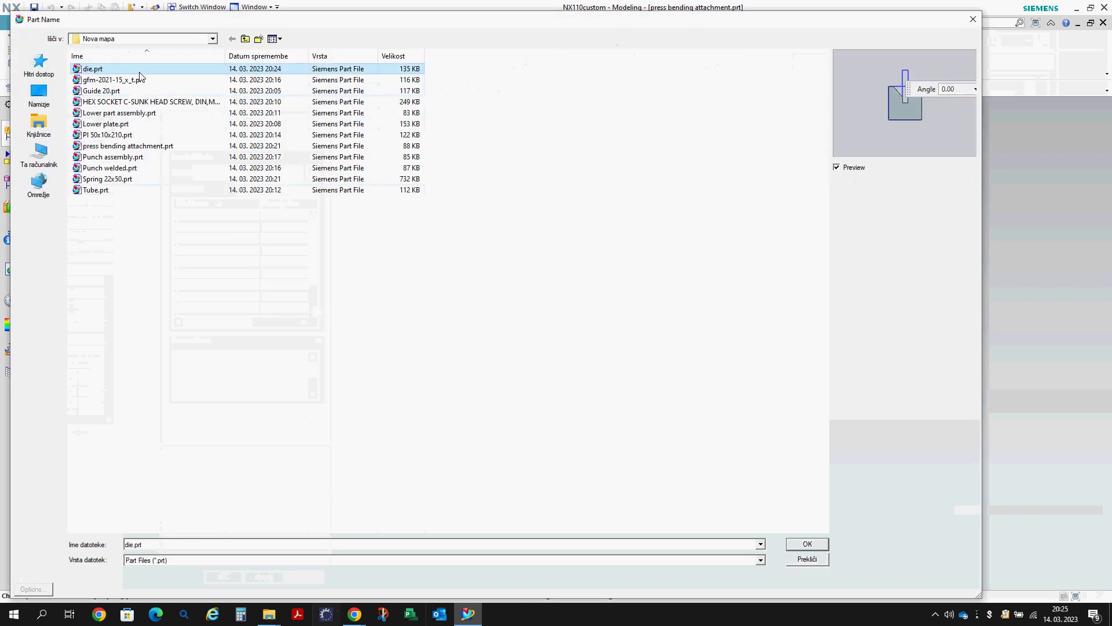
pyautogui.click(802, 544)
pyautogui.click(228, 578)
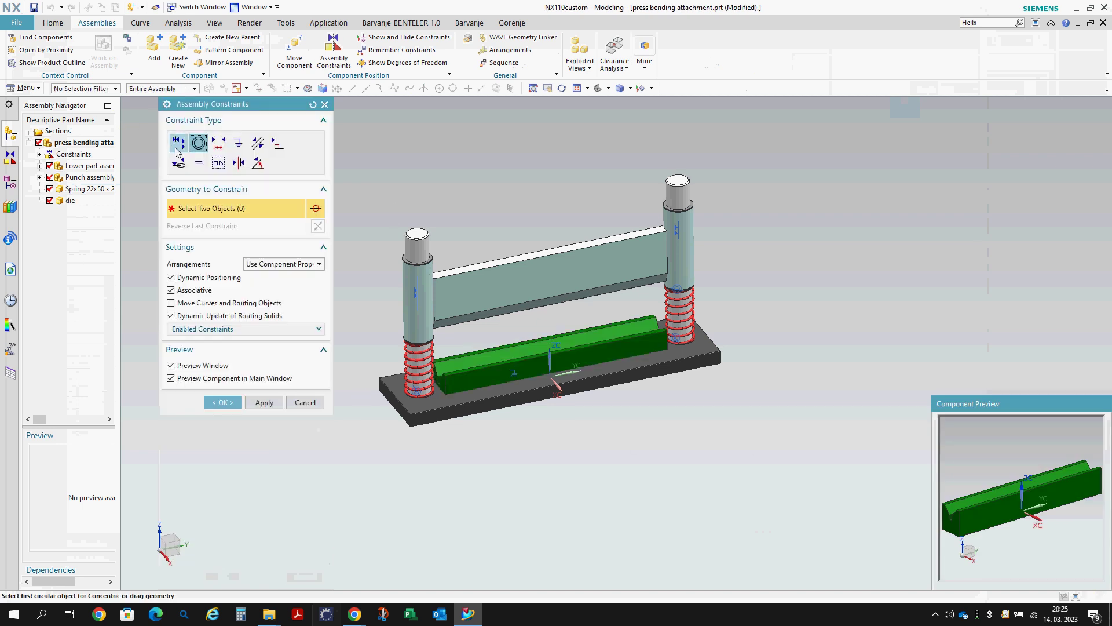
# - Constrain the die's bottom face to the lower plate's top face with a Touch constraint
pyautogui.click(178, 142)
pyautogui.scroll(4, 984, 508)
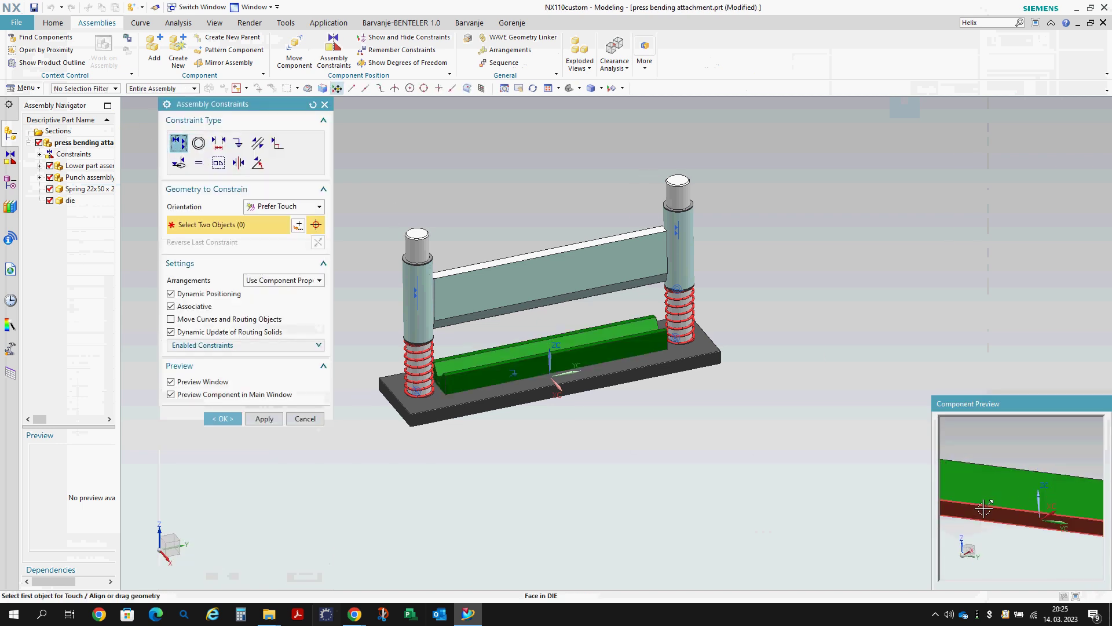
pyautogui.scroll(3, 551, 377)
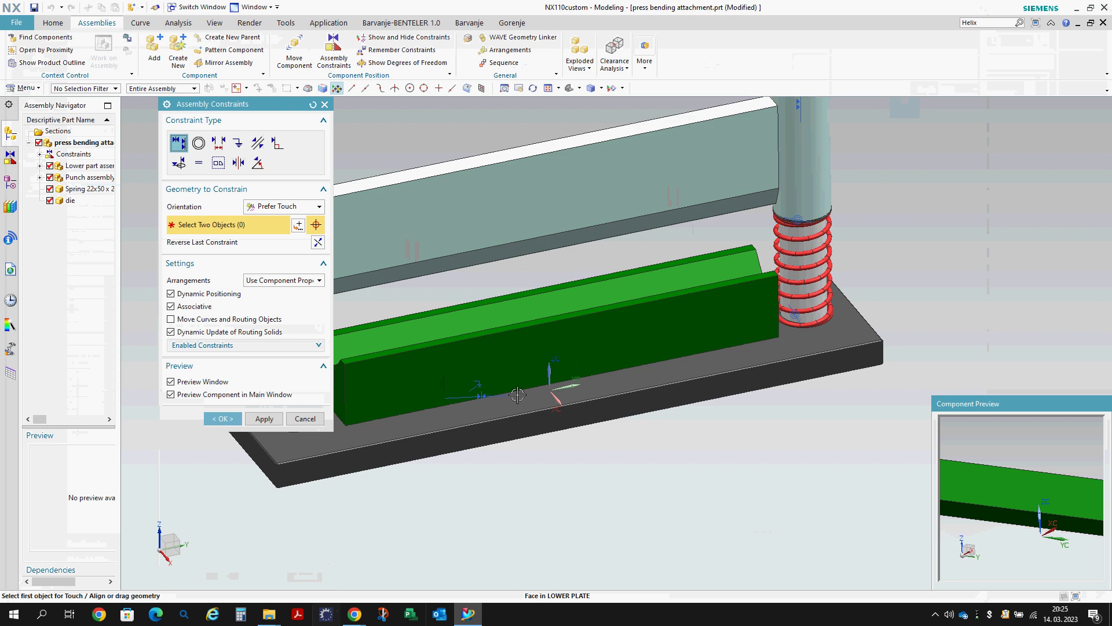
pyautogui.scroll(-4, 518, 395)
# - Center the die's two long side faces between the lower plate's long side faces with a 2 to 2 Center constraint
pyautogui.click(238, 163)
pyautogui.click(281, 206)
pyautogui.click(272, 234)
pyautogui.scroll(3, 454, 384)
pyautogui.click(454, 385)
pyautogui.moveTo(454, 385); pyautogui.dragTo(421, 283, button='middle')
pyautogui.click(411, 252)
pyautogui.scroll(-2, 474, 320)
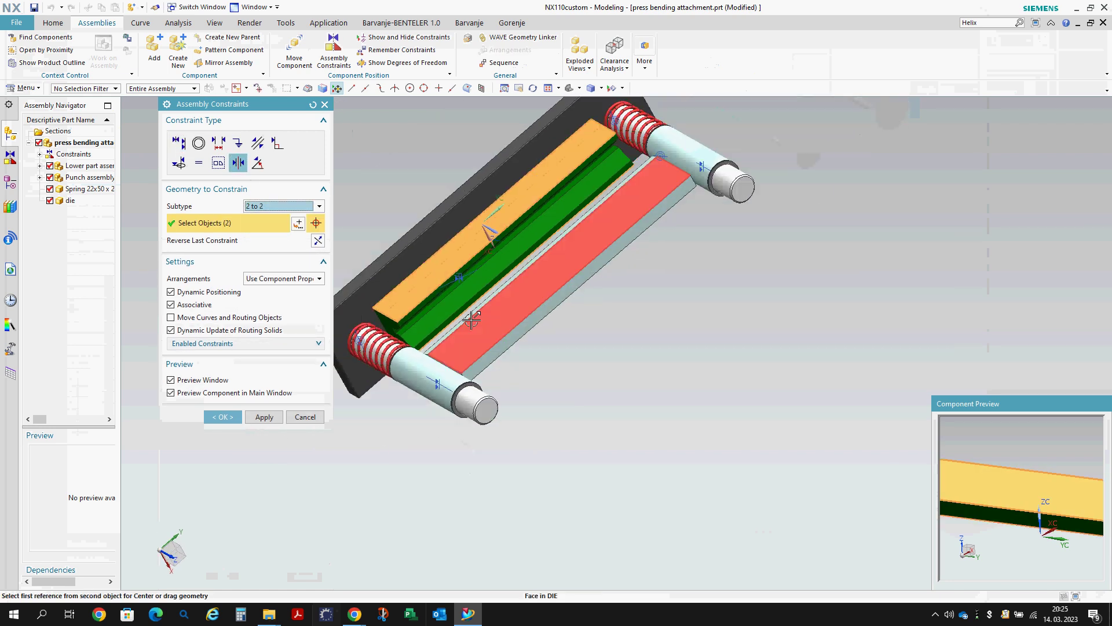
pyautogui.scroll(4, 432, 246)
pyautogui.click(401, 191)
pyautogui.scroll(-3, 474, 311)
pyautogui.moveTo(474, 311); pyautogui.dragTo(447, 273, button='middle')
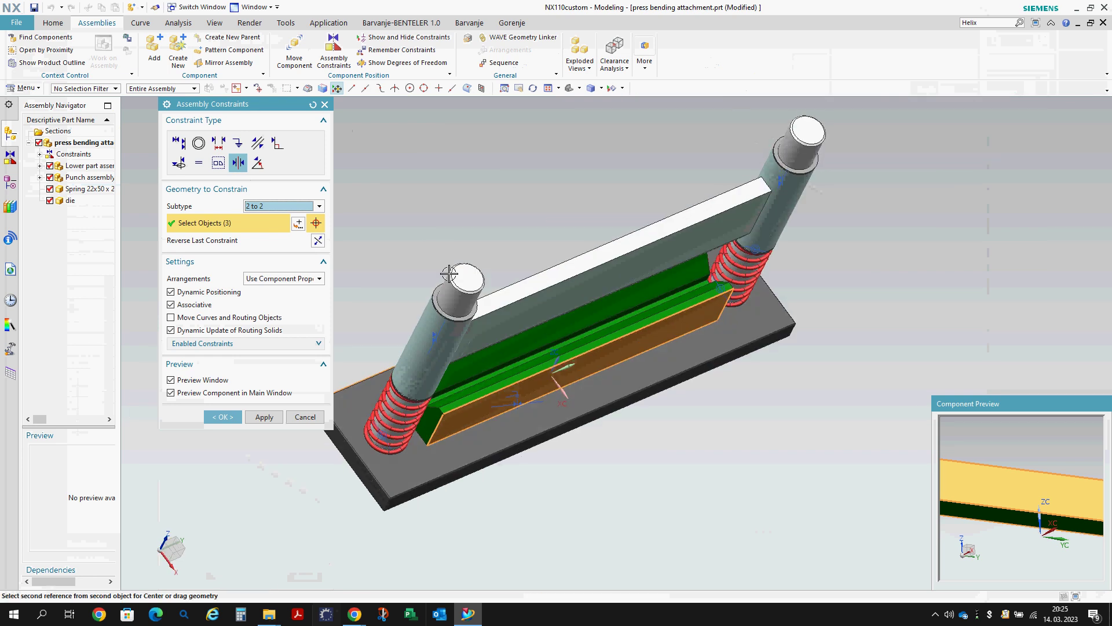
pyautogui.scroll(3, 513, 475)
pyautogui.scroll(2, 486, 431)
pyautogui.click(487, 425)
# - Center the die's two end faces between the lower plate's end faces with a 2 to 2 constraint and finish placing the component
pyautogui.scroll(-5, 563, 416)
pyautogui.click(417, 372)
pyautogui.moveTo(417, 372); pyautogui.dragTo(529, 390, button='middle')
pyautogui.scroll(3, 527, 375)
pyautogui.scroll(-3, 528, 375)
pyautogui.scroll(4, 810, 261)
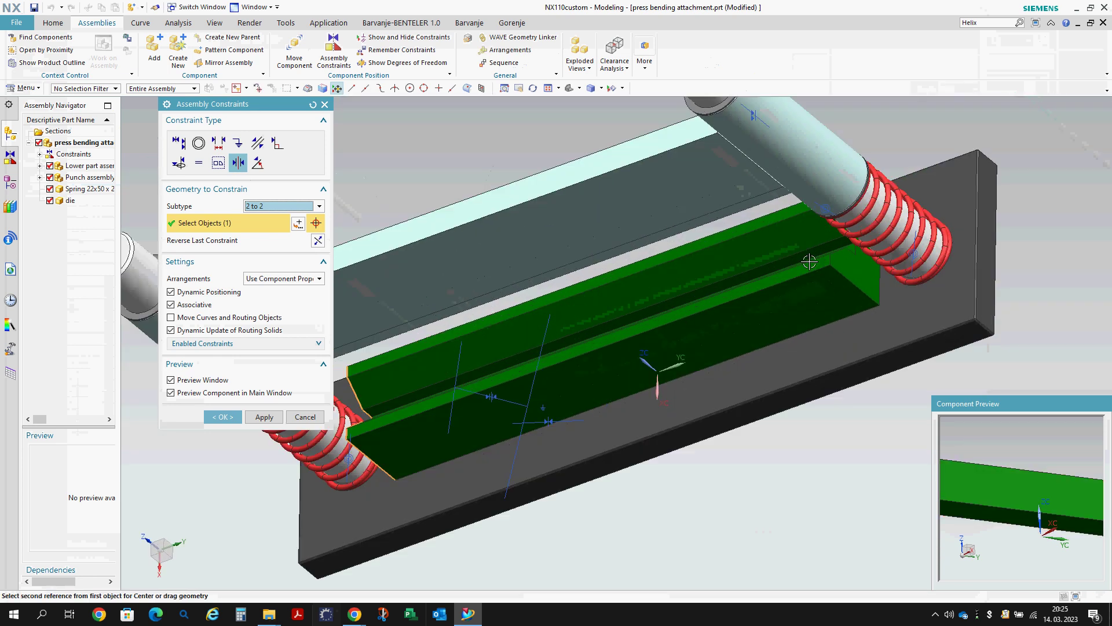
pyautogui.click(856, 270)
pyautogui.scroll(2, 1043, 226)
pyautogui.click(1017, 225)
pyautogui.scroll(-3, 1017, 224)
pyautogui.moveTo(1017, 225); pyautogui.dragTo(417, 452, button='middle')
pyautogui.scroll(3, 417, 451)
pyautogui.click(417, 452)
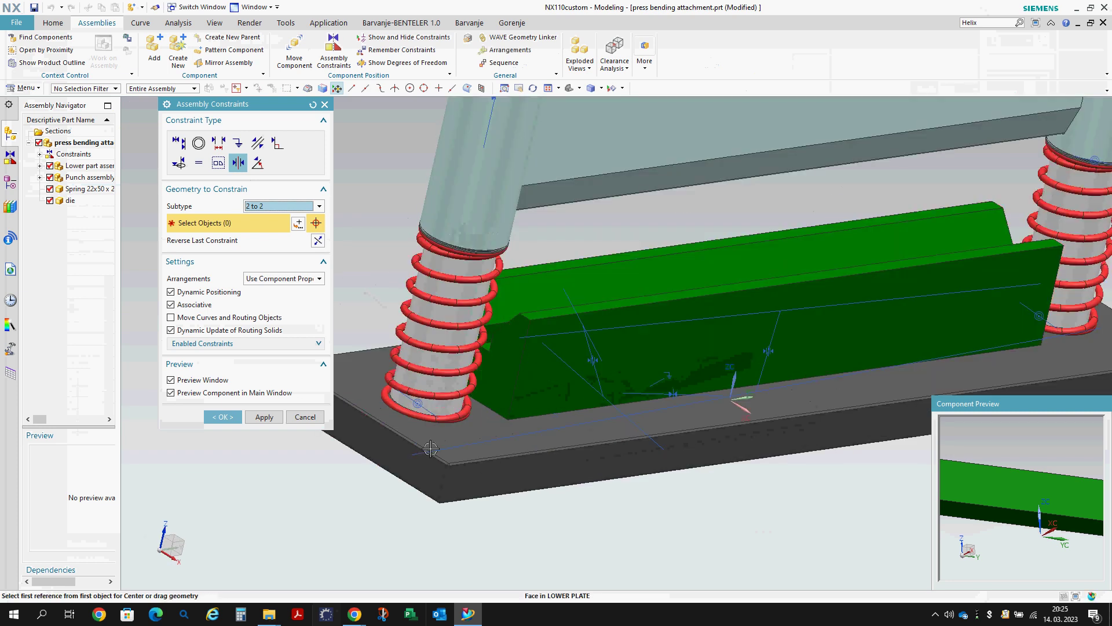
pyautogui.scroll(-3, 486, 335)
pyautogui.middleClick(487, 335)
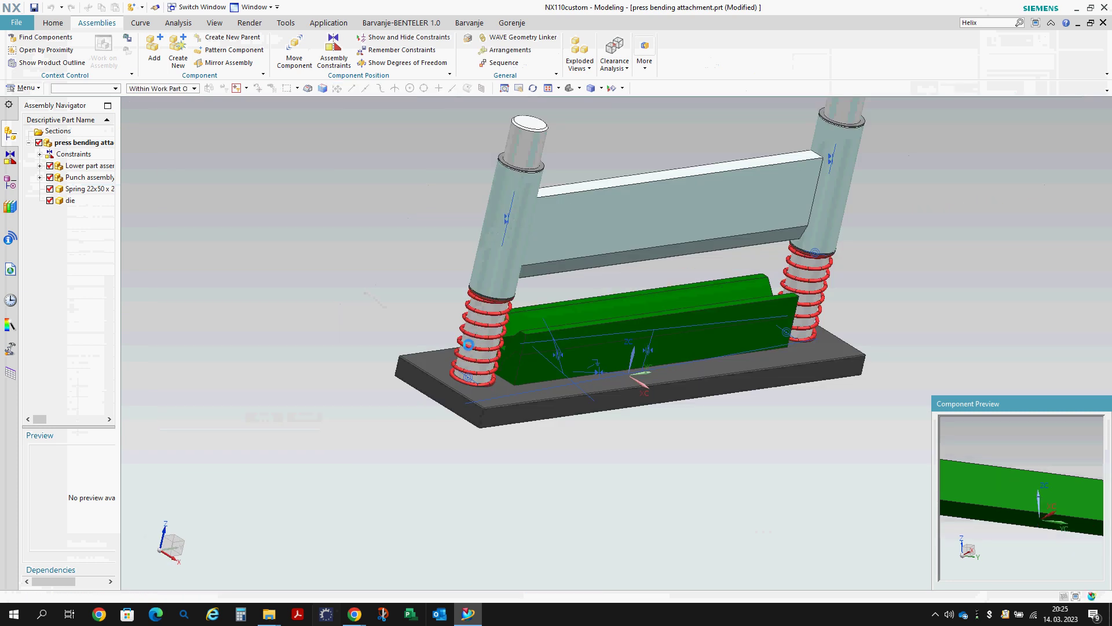
pyautogui.moveTo(464, 345); pyautogui.dragTo(369, 346, button='middle')
pyautogui.click(305, 416)
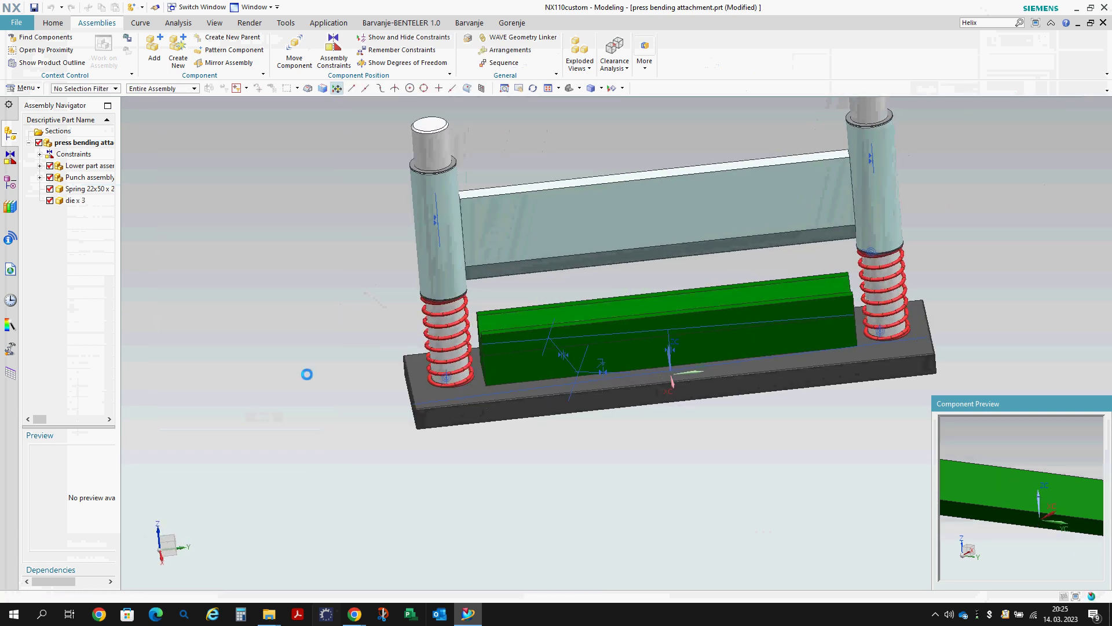
# - Unpack the die components to delete the two duplicates, and save the press bending attachment assembly
pyautogui.rightClick(82, 200)
pyautogui.click(68, 216)
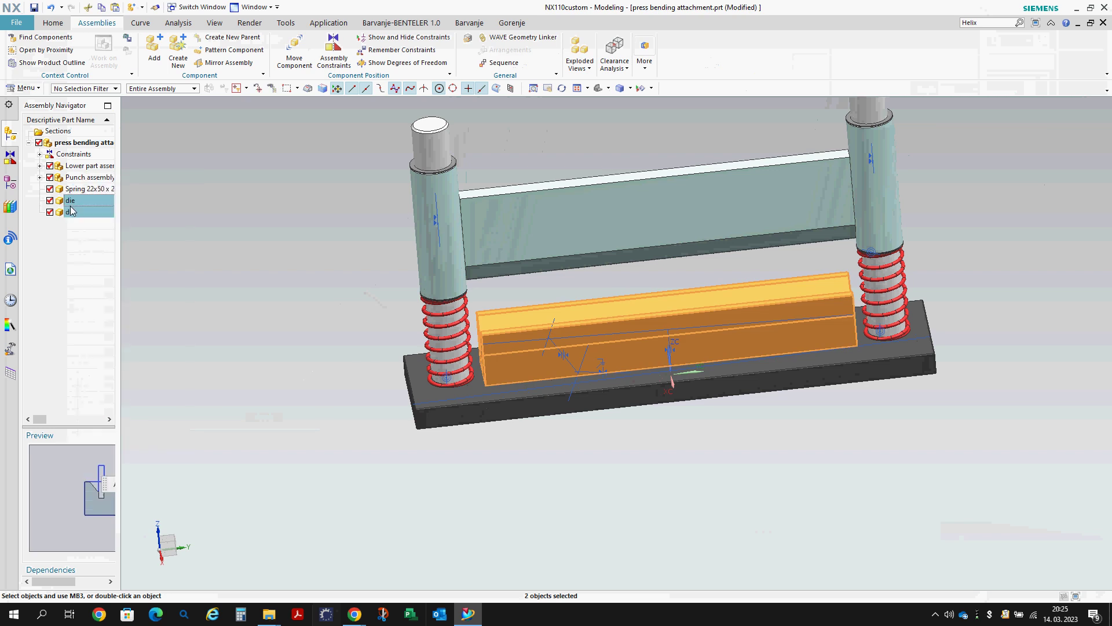
pyautogui.press('Delete')
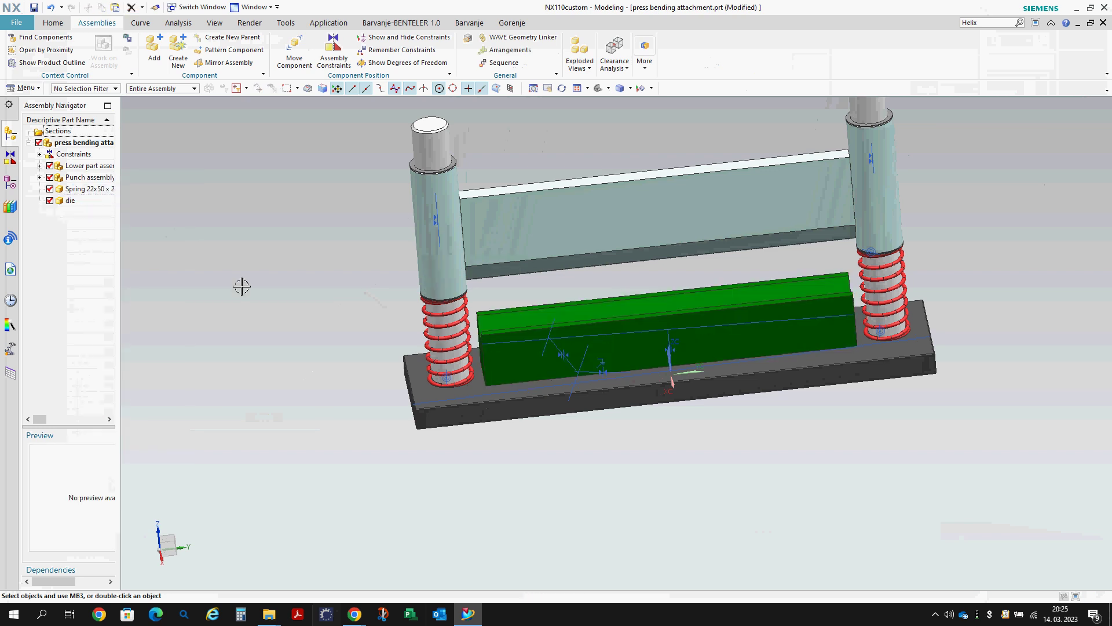
pyautogui.scroll(-3, 272, 307)
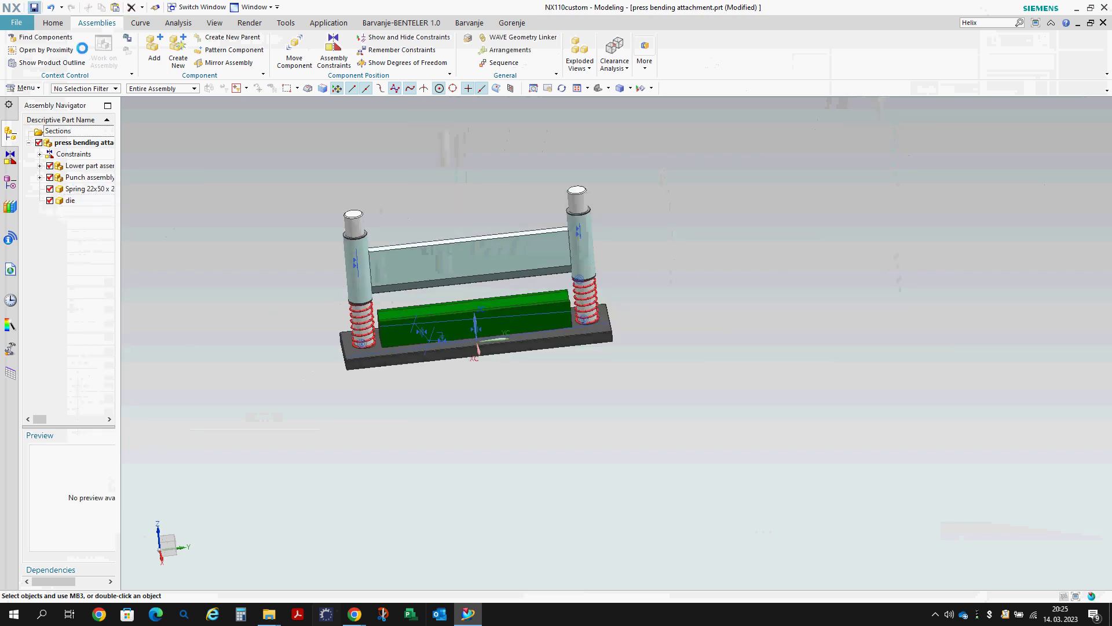
pyautogui.click(18, 26)
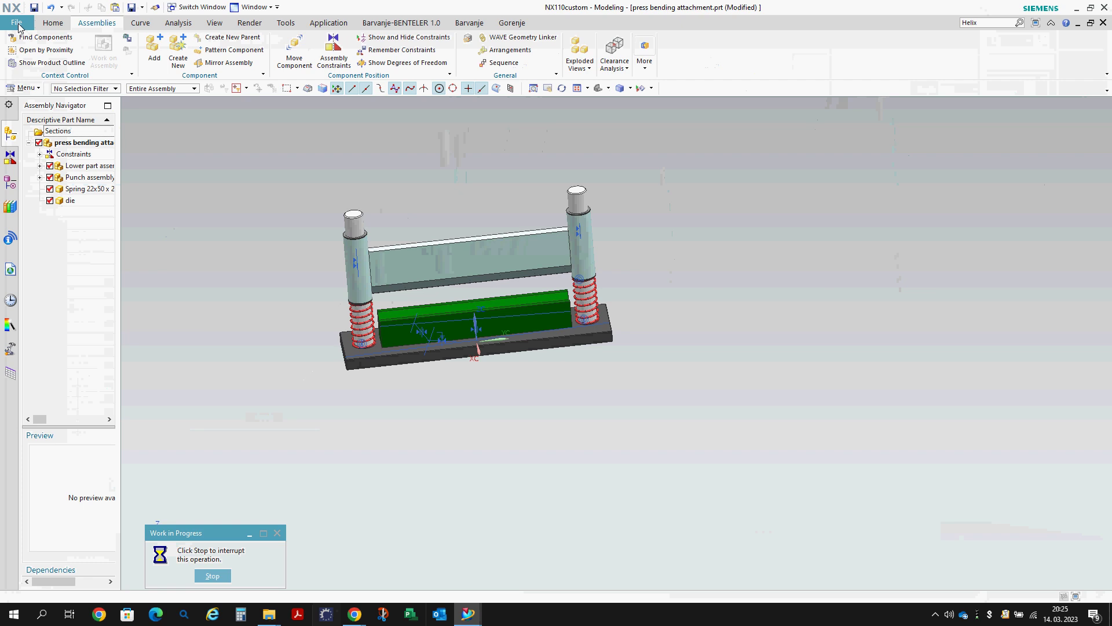
# - Start a STEP export of the displayed press bending attachment assembly and review the model data selected for export
pyautogui.click(17, 24)
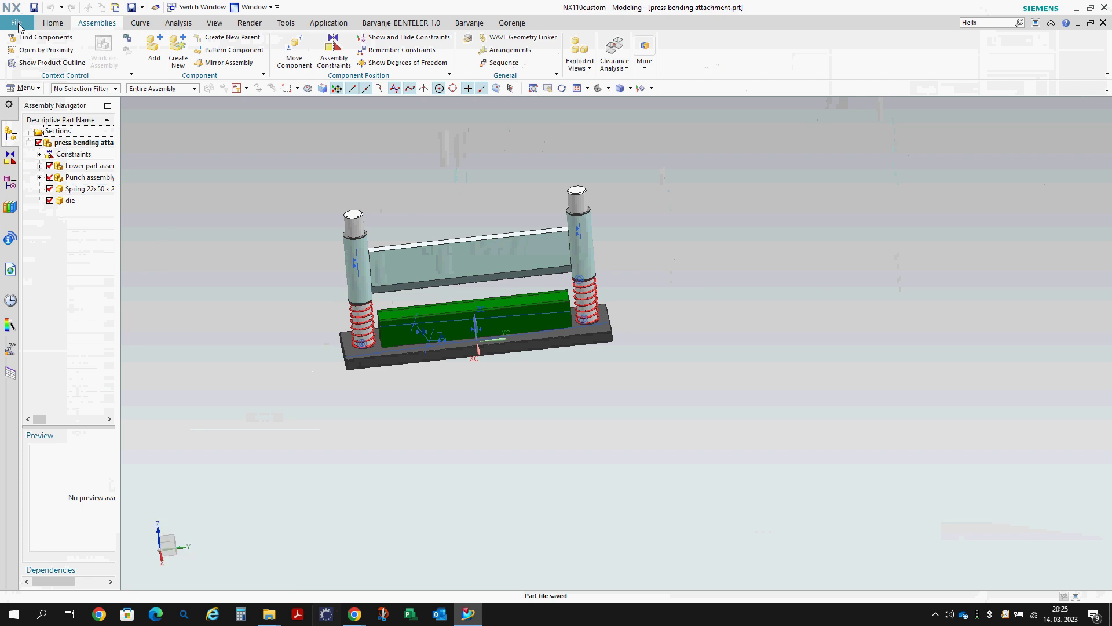
pyautogui.click(17, 23)
pyautogui.moveTo(53, 190)
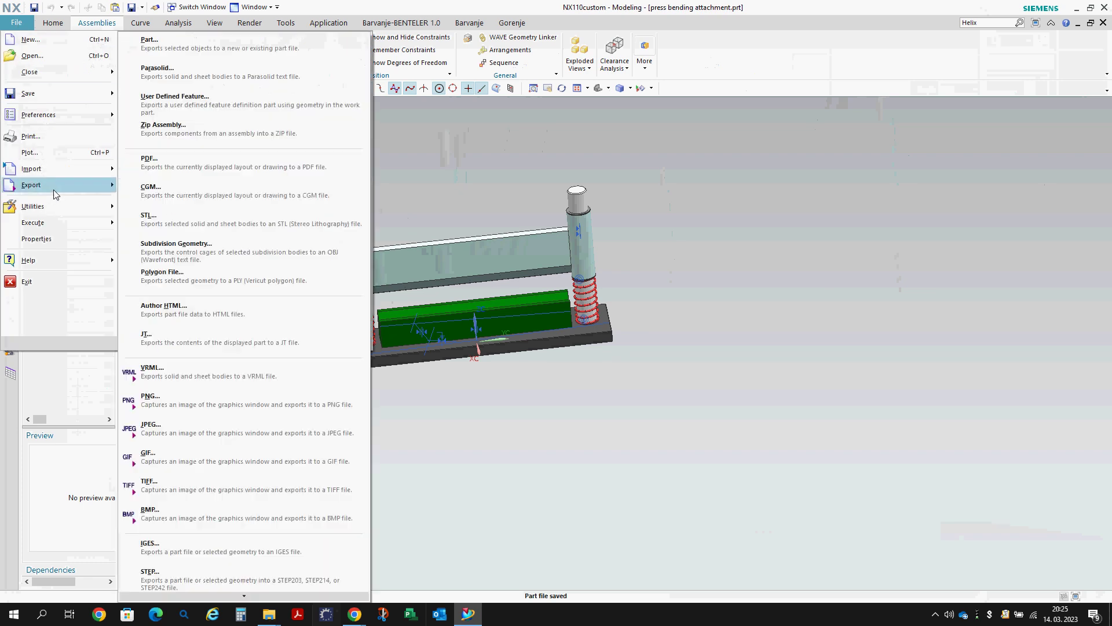
pyautogui.click(165, 576)
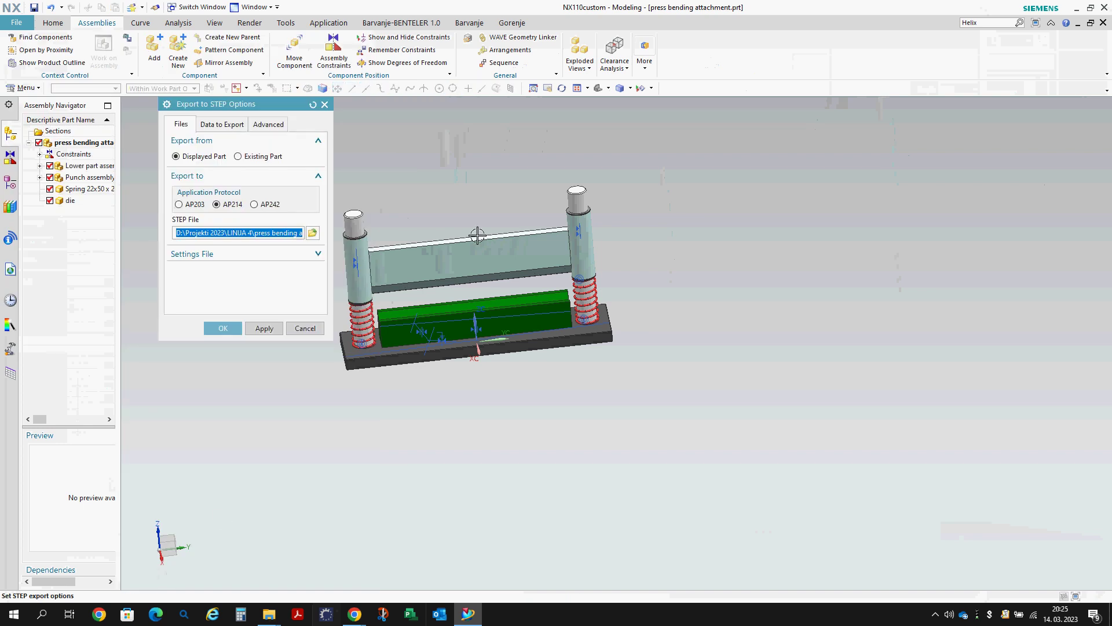
pyautogui.click(222, 124)
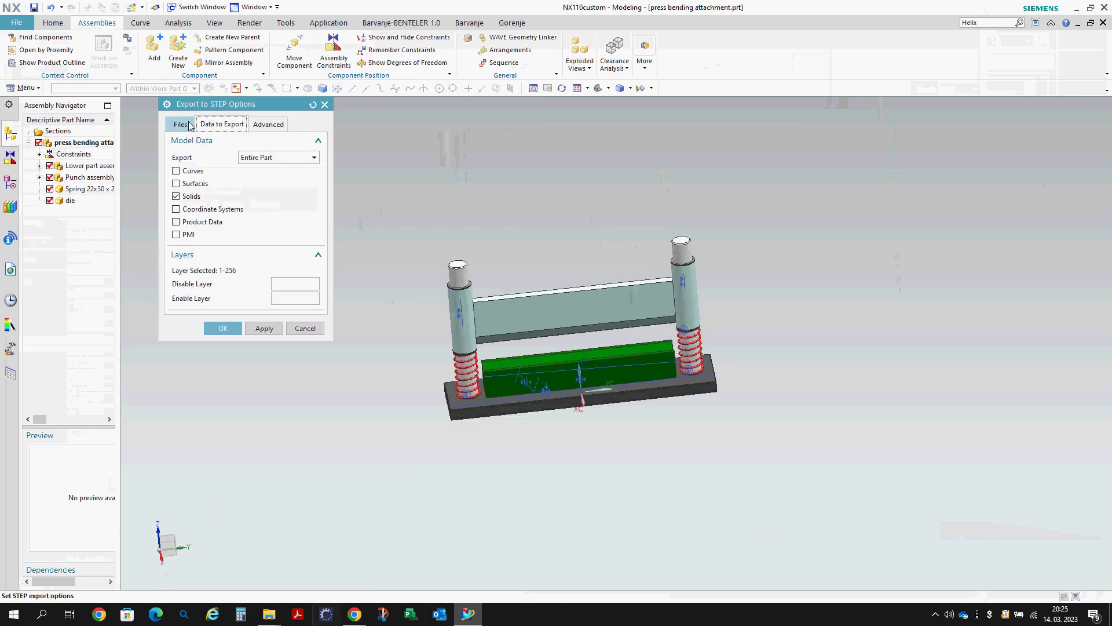
pyautogui.click(181, 124)
# - Browse for the STEP file's destination and choose the Nova mapa folder inside Projekti 2023 > Grabcad 2023
pyautogui.click(316, 234)
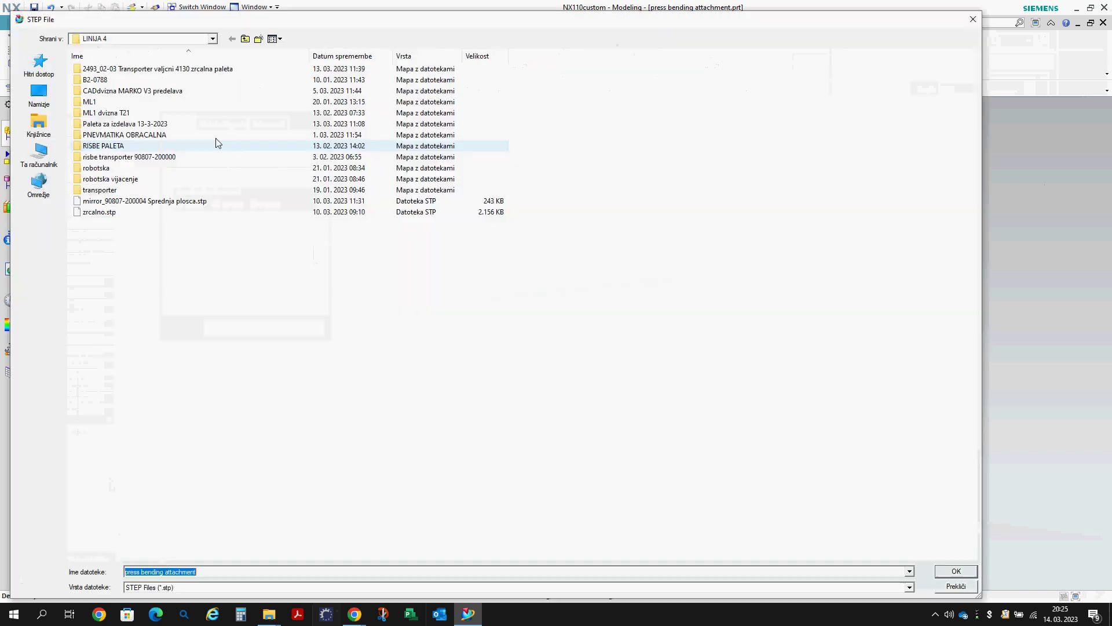
pyautogui.click(245, 39)
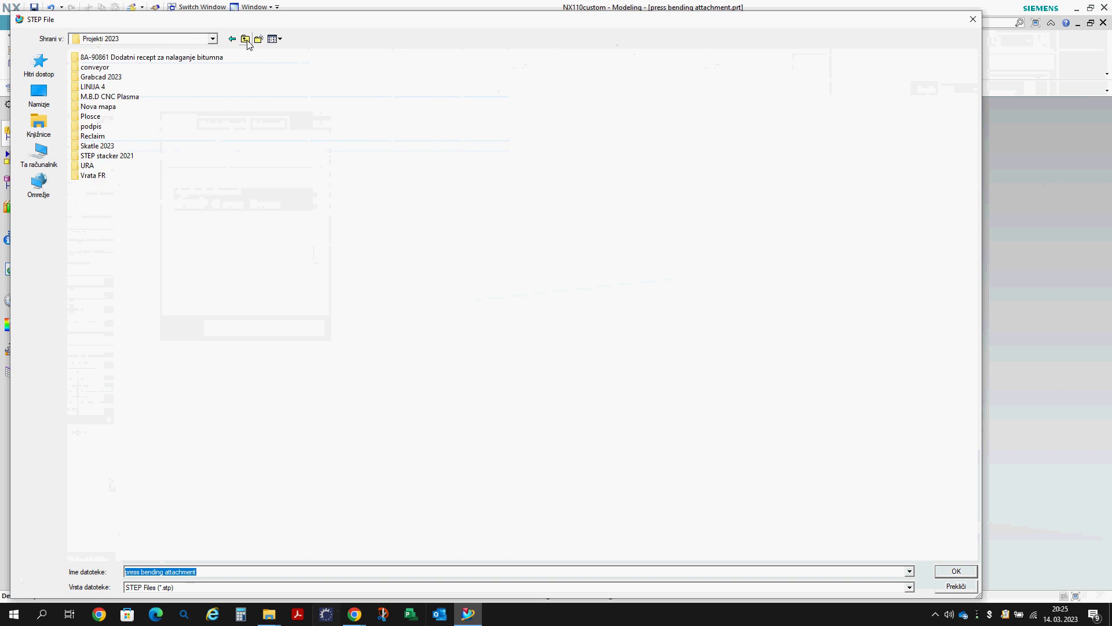
pyautogui.doubleClick(119, 77)
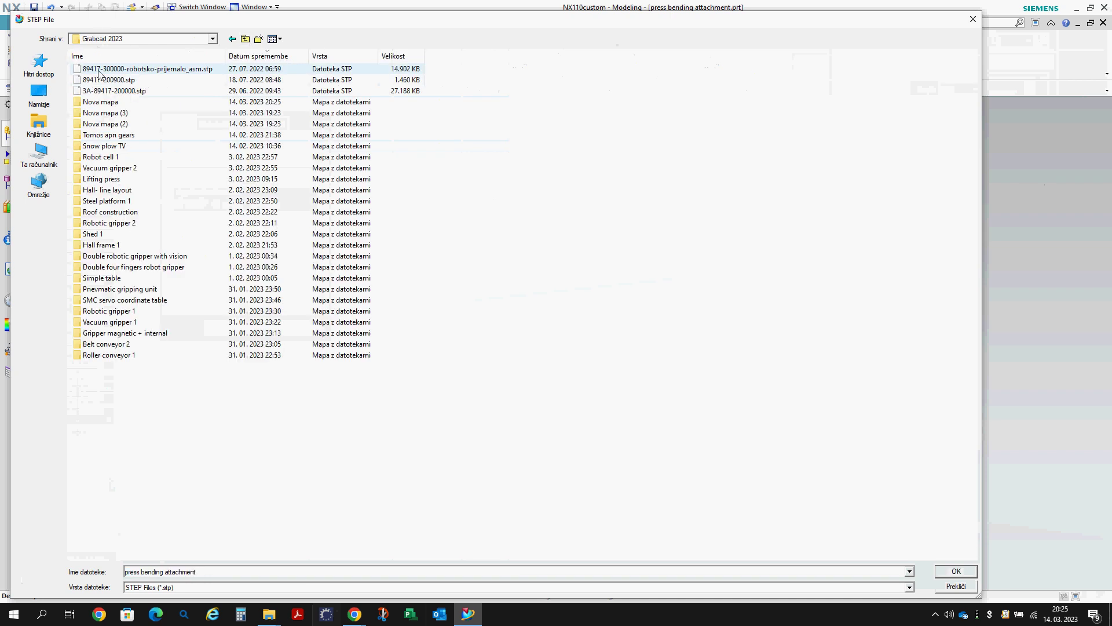
pyautogui.doubleClick(120, 102)
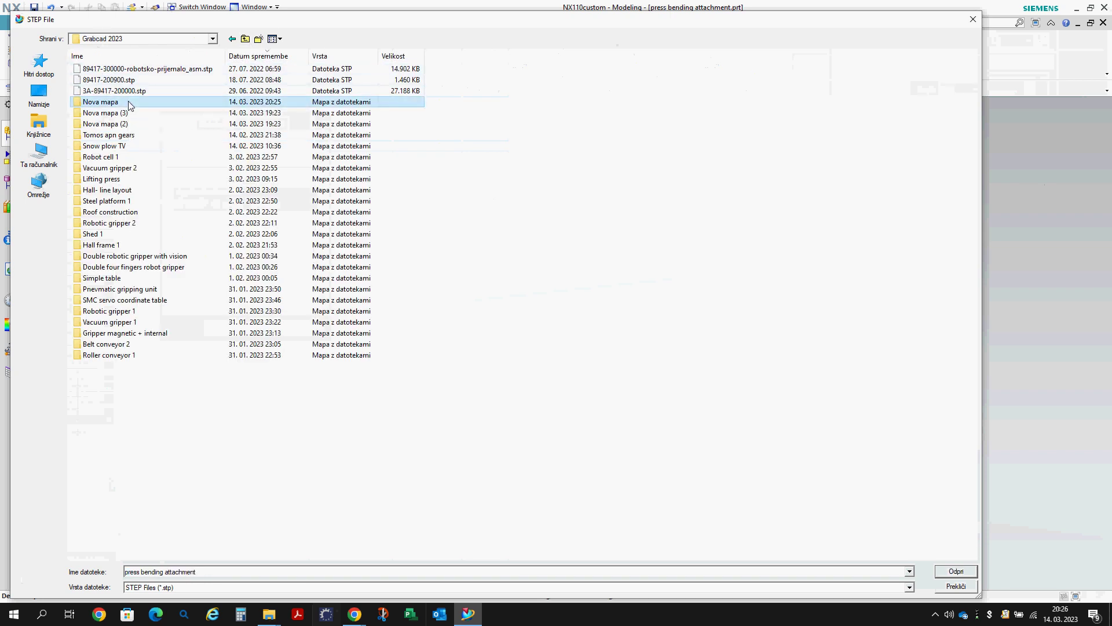